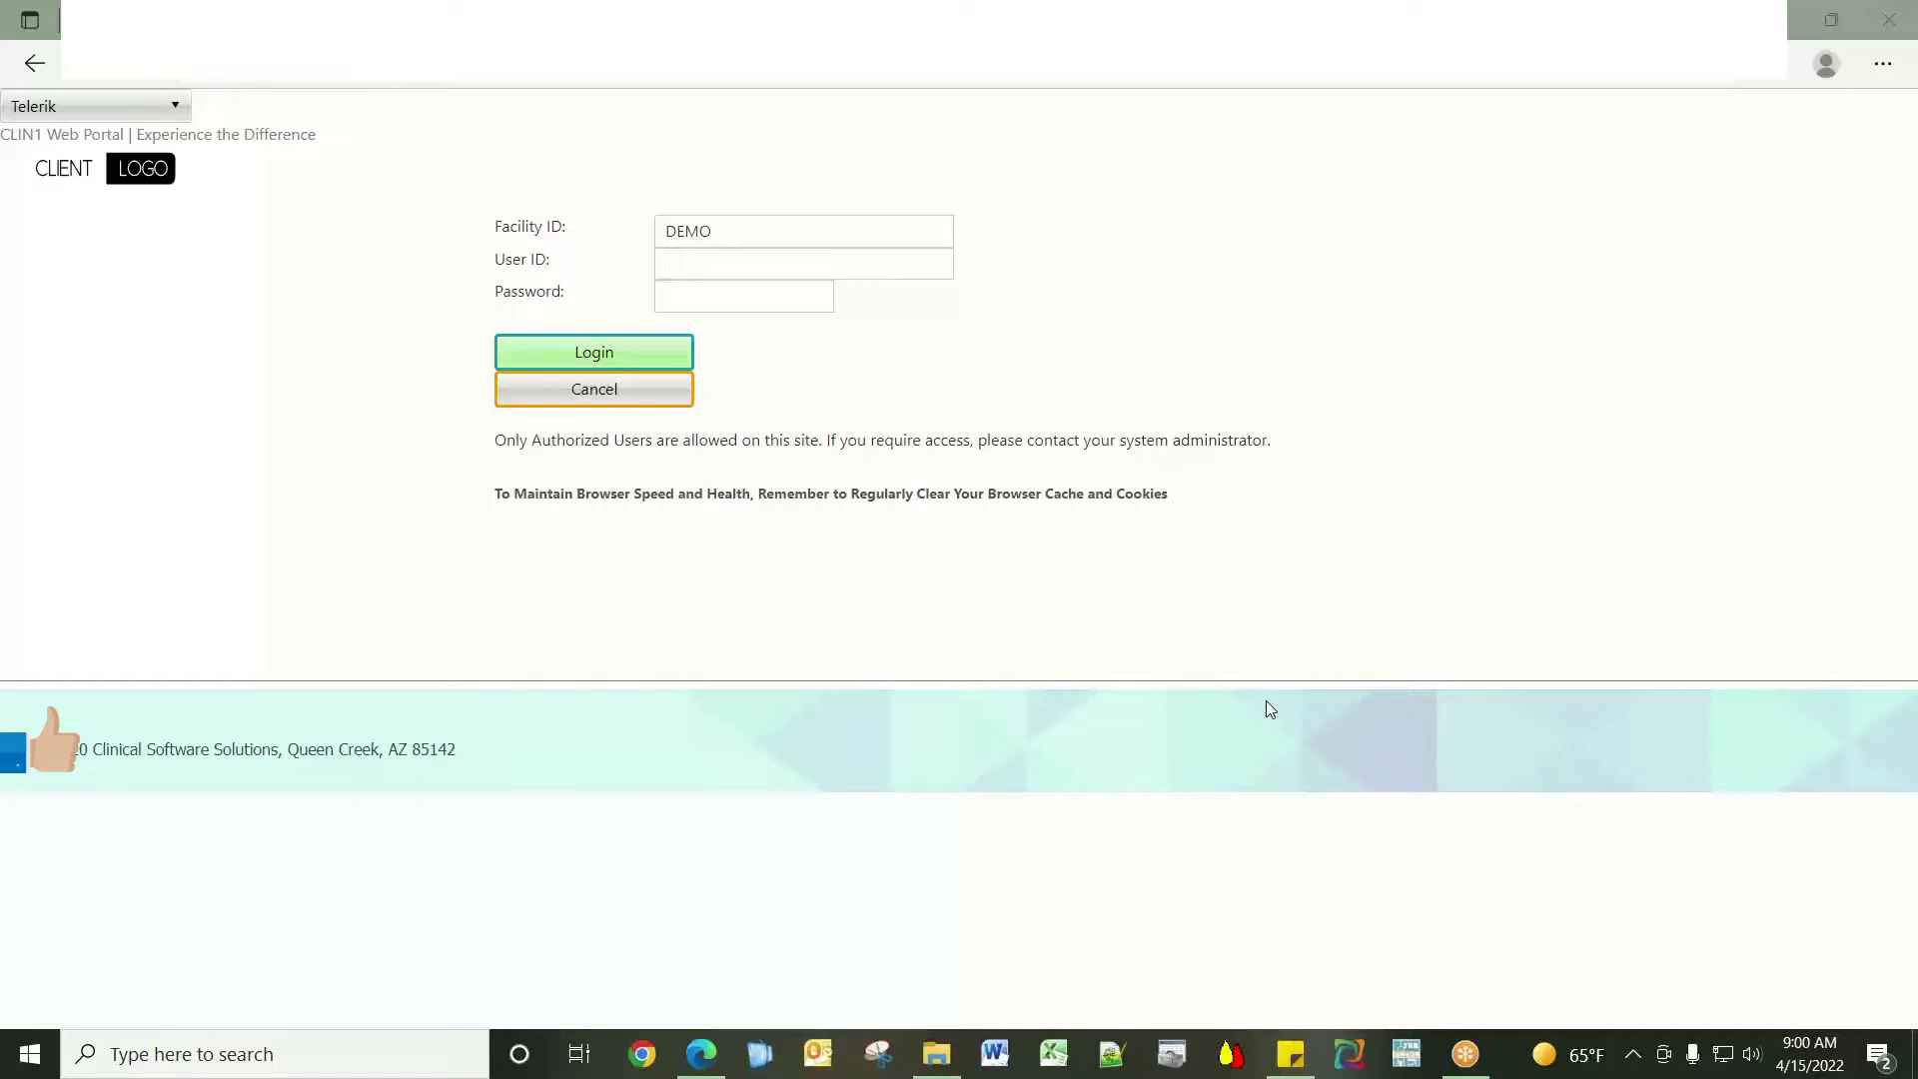
# Log in to the portal with the account's user ID and password.
pyautogui.click(738, 265)
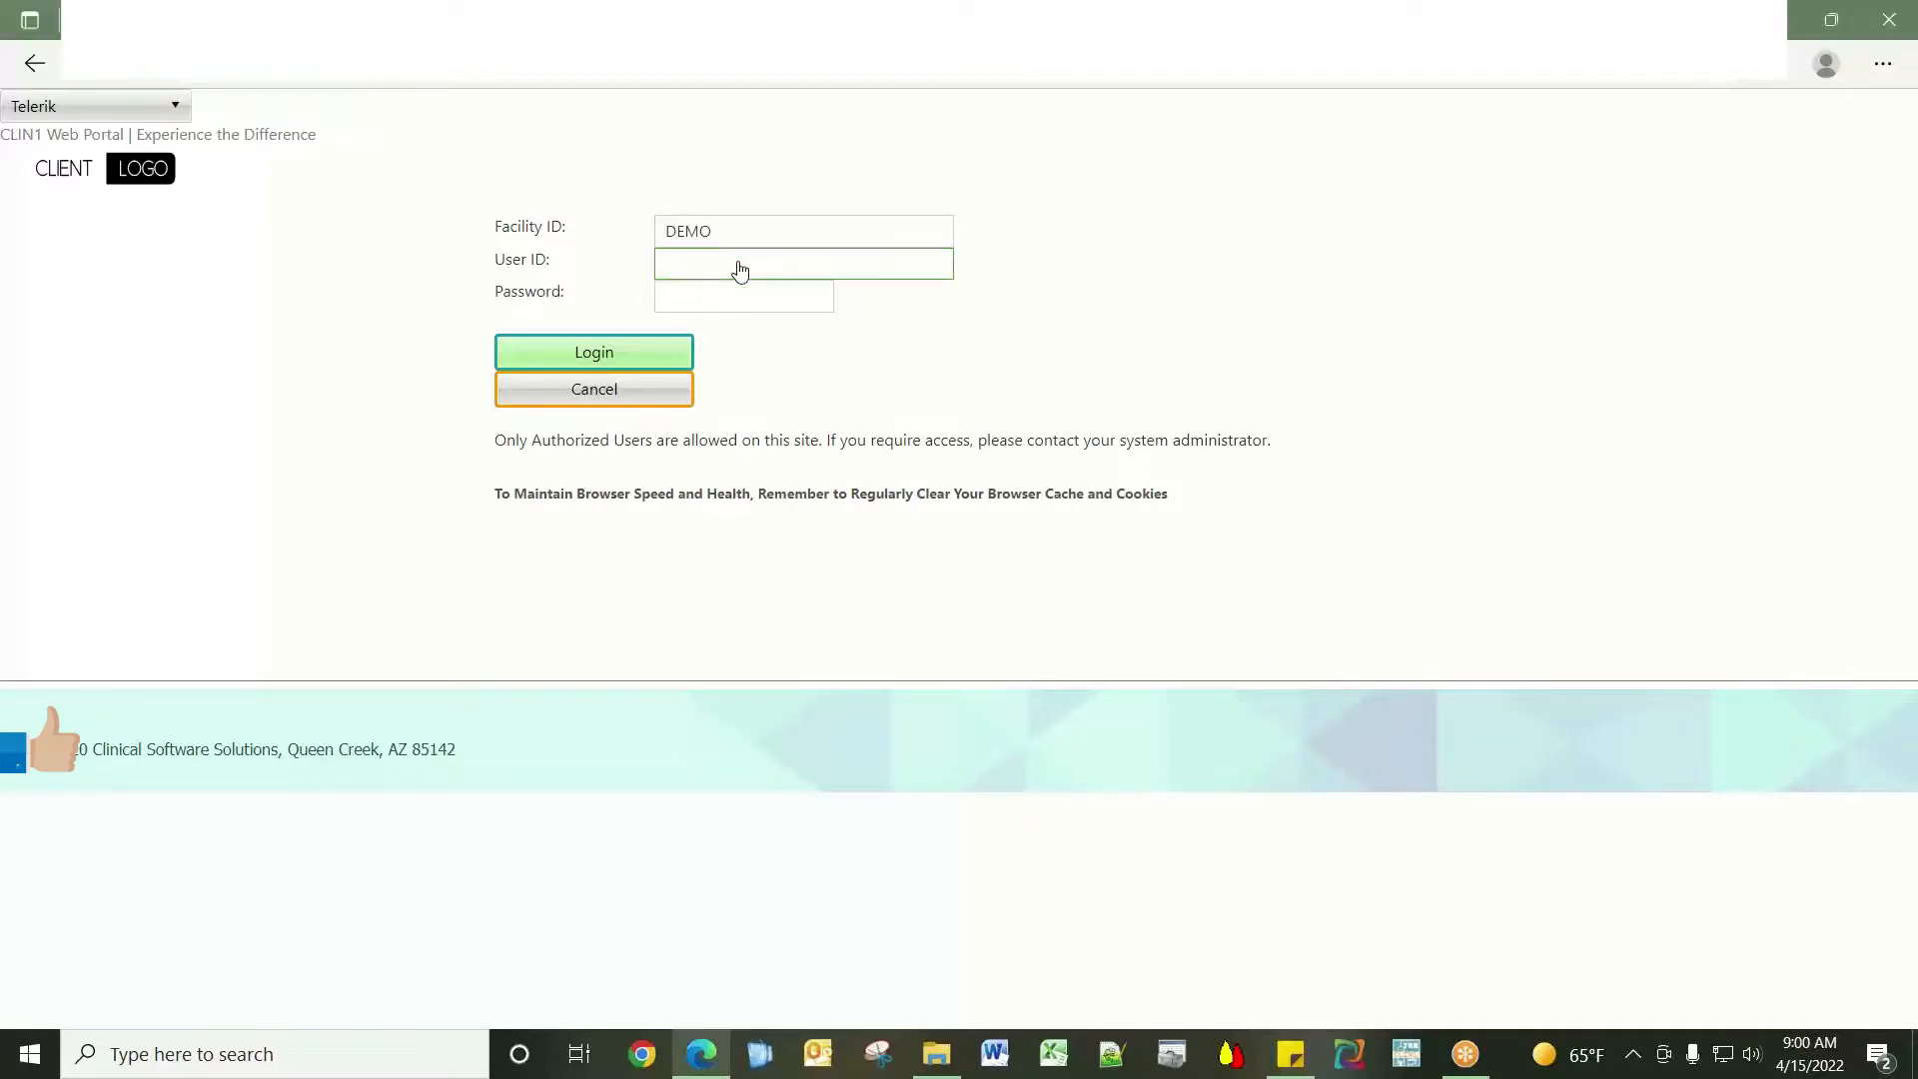
pyautogui.write('CLIN1')
pyautogui.press('Tab')
pyautogui.write('*******')
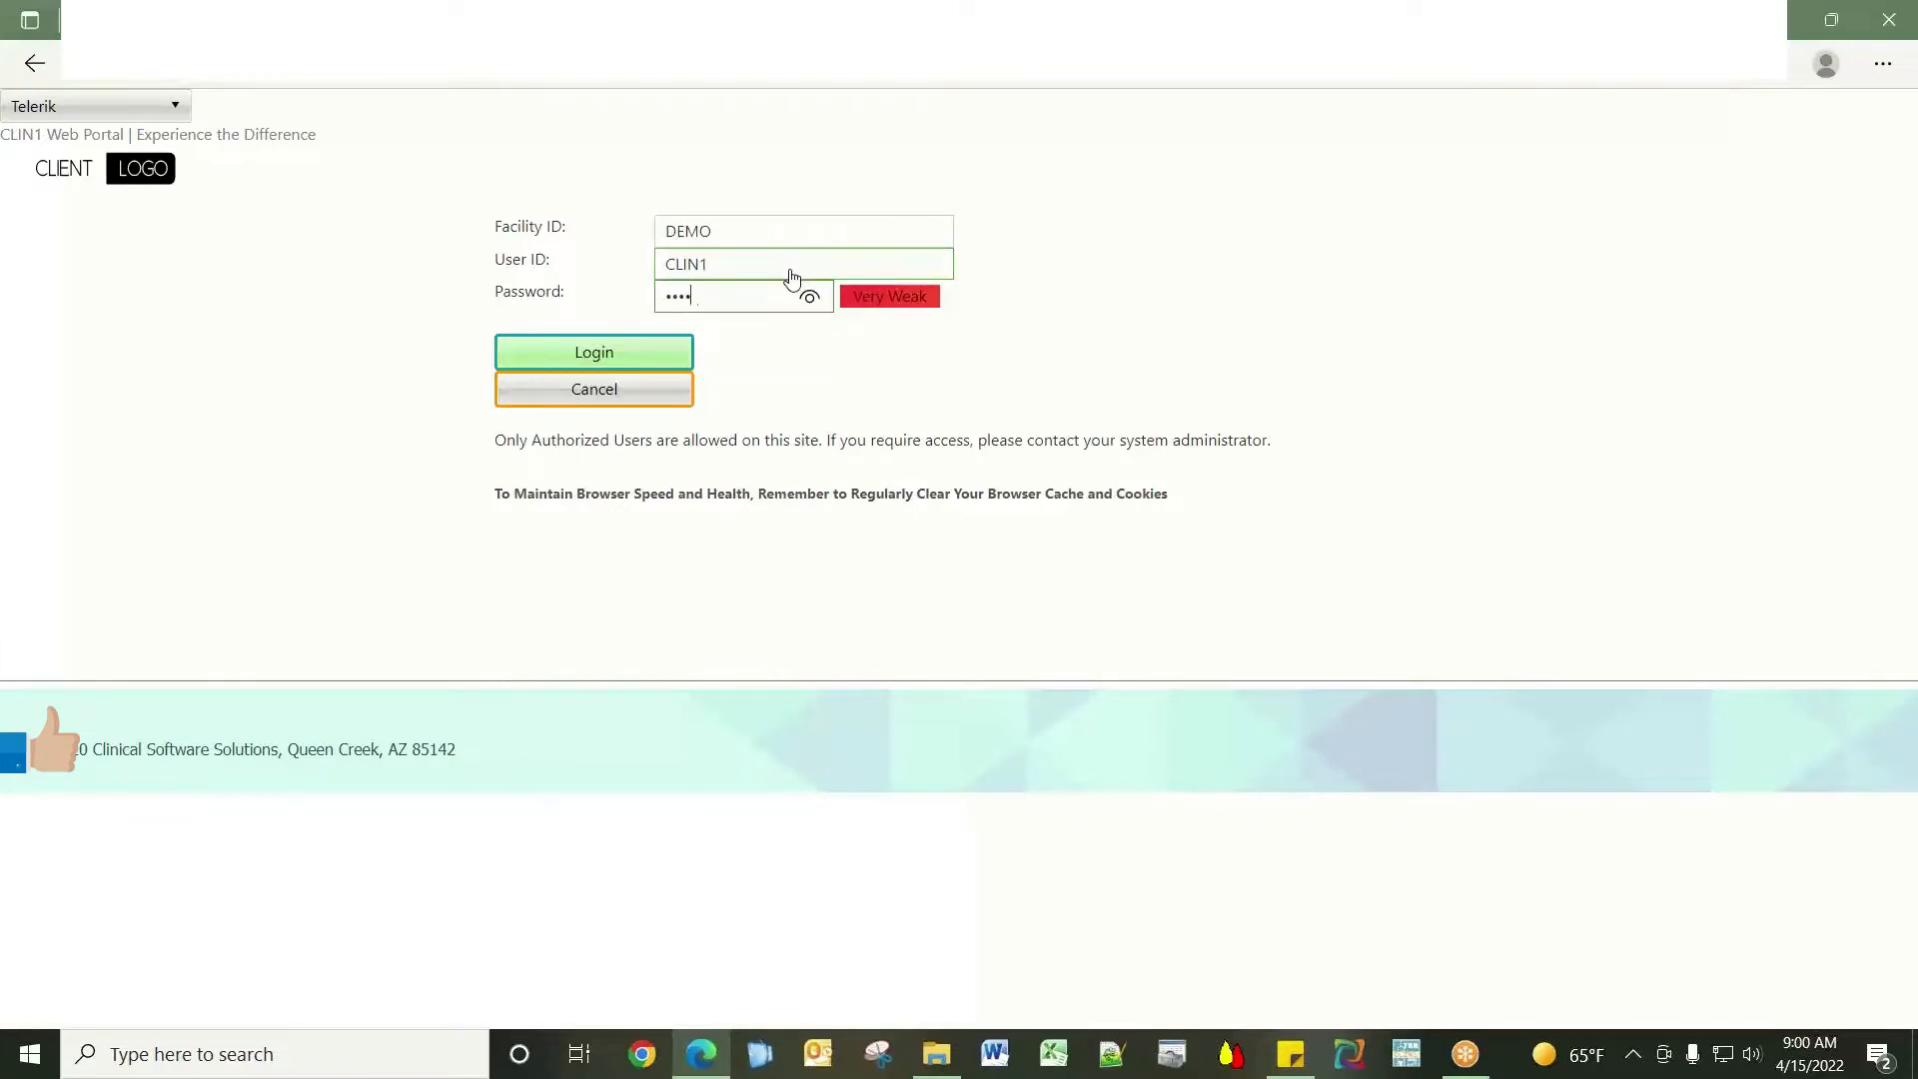
pyautogui.press('Return')
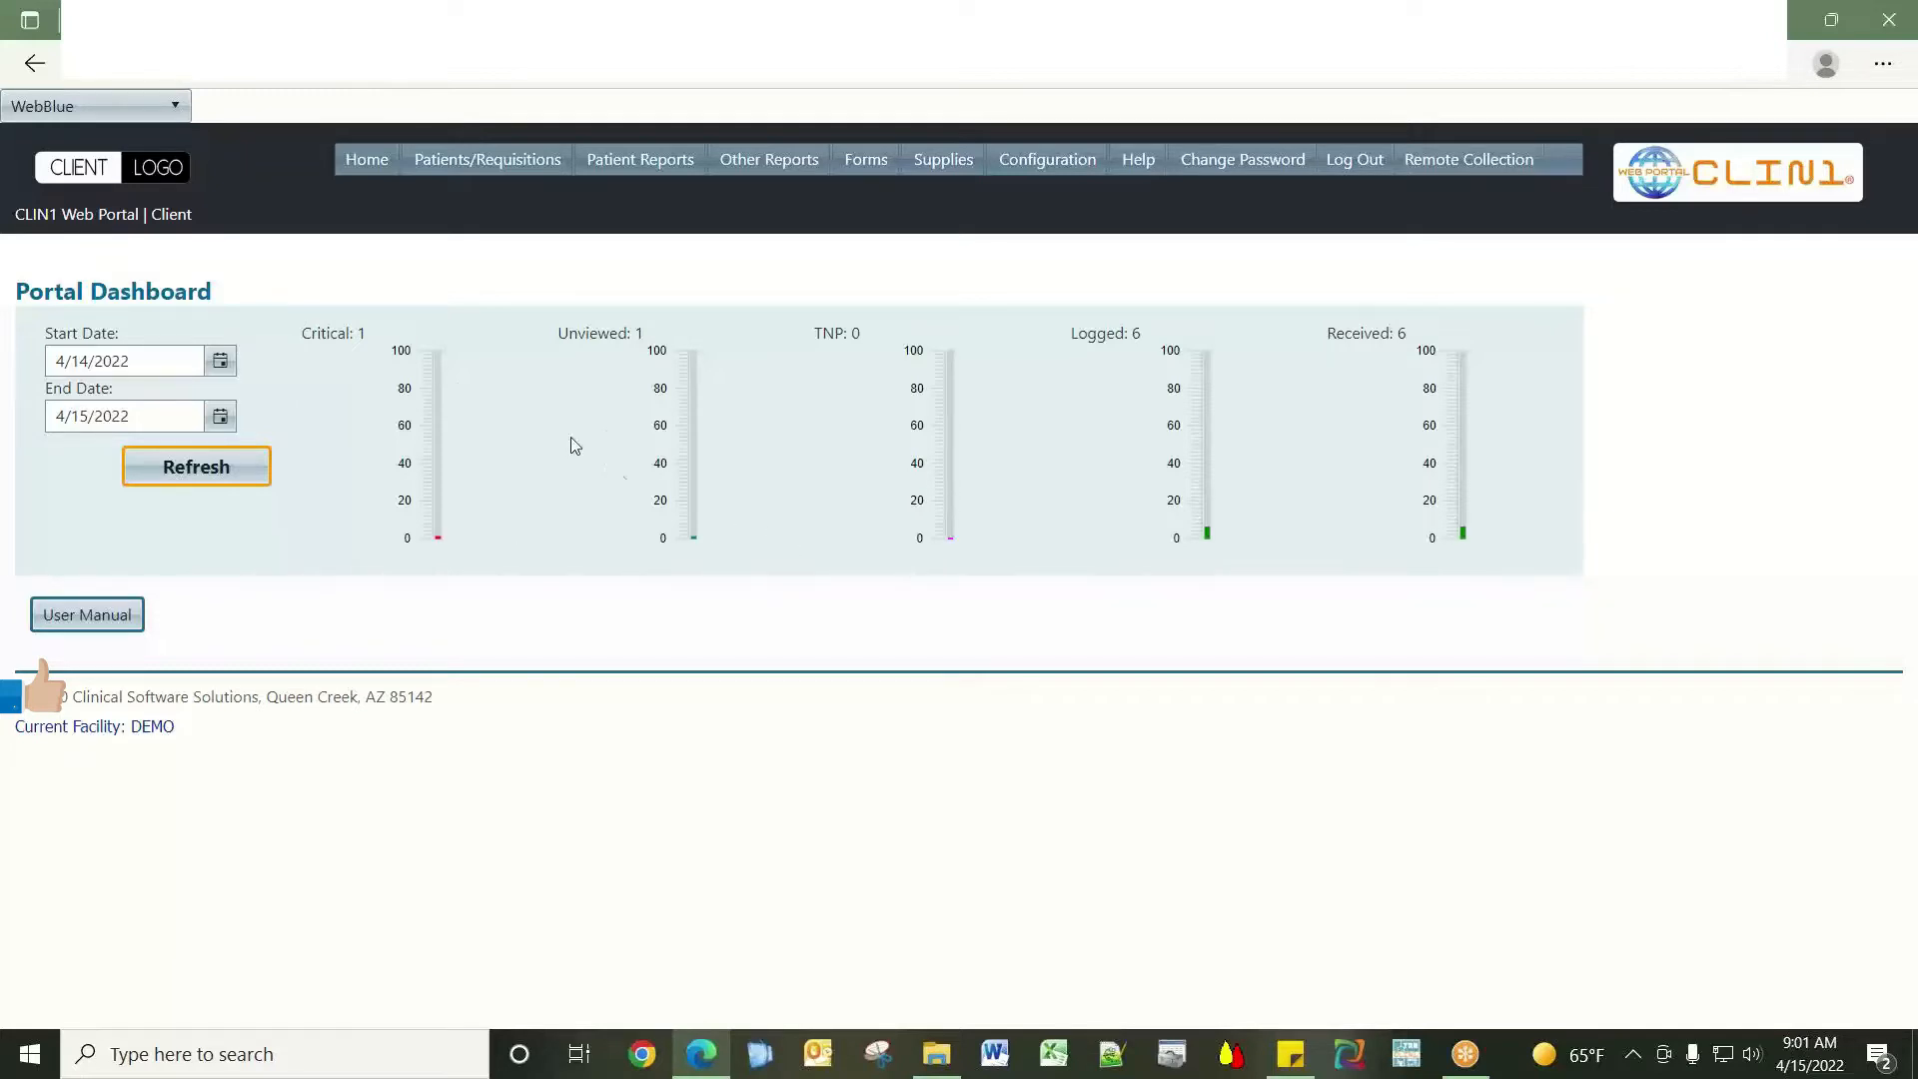
# Set the dashboard start date to April 1, 2022, refresh the counts, and briefly view the User Manual.
pyautogui.click(220, 363)
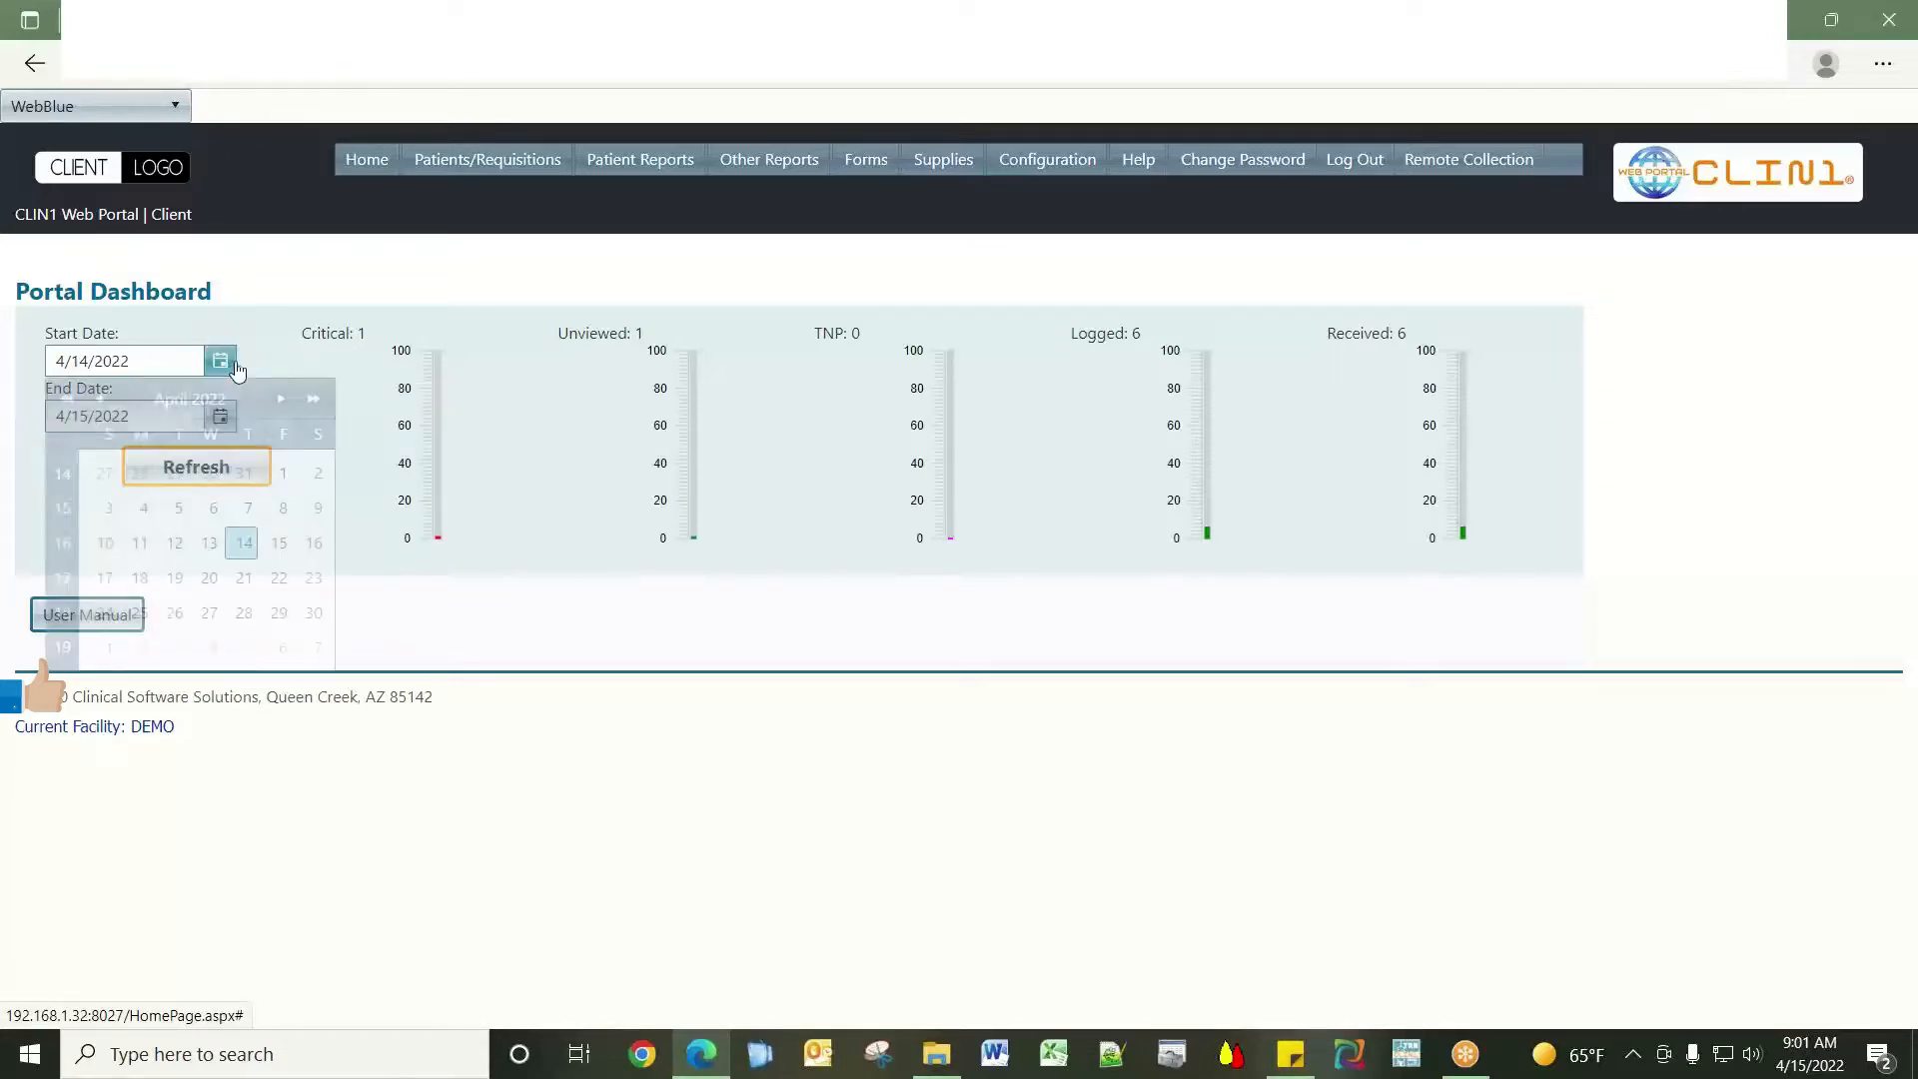
pyautogui.click(284, 476)
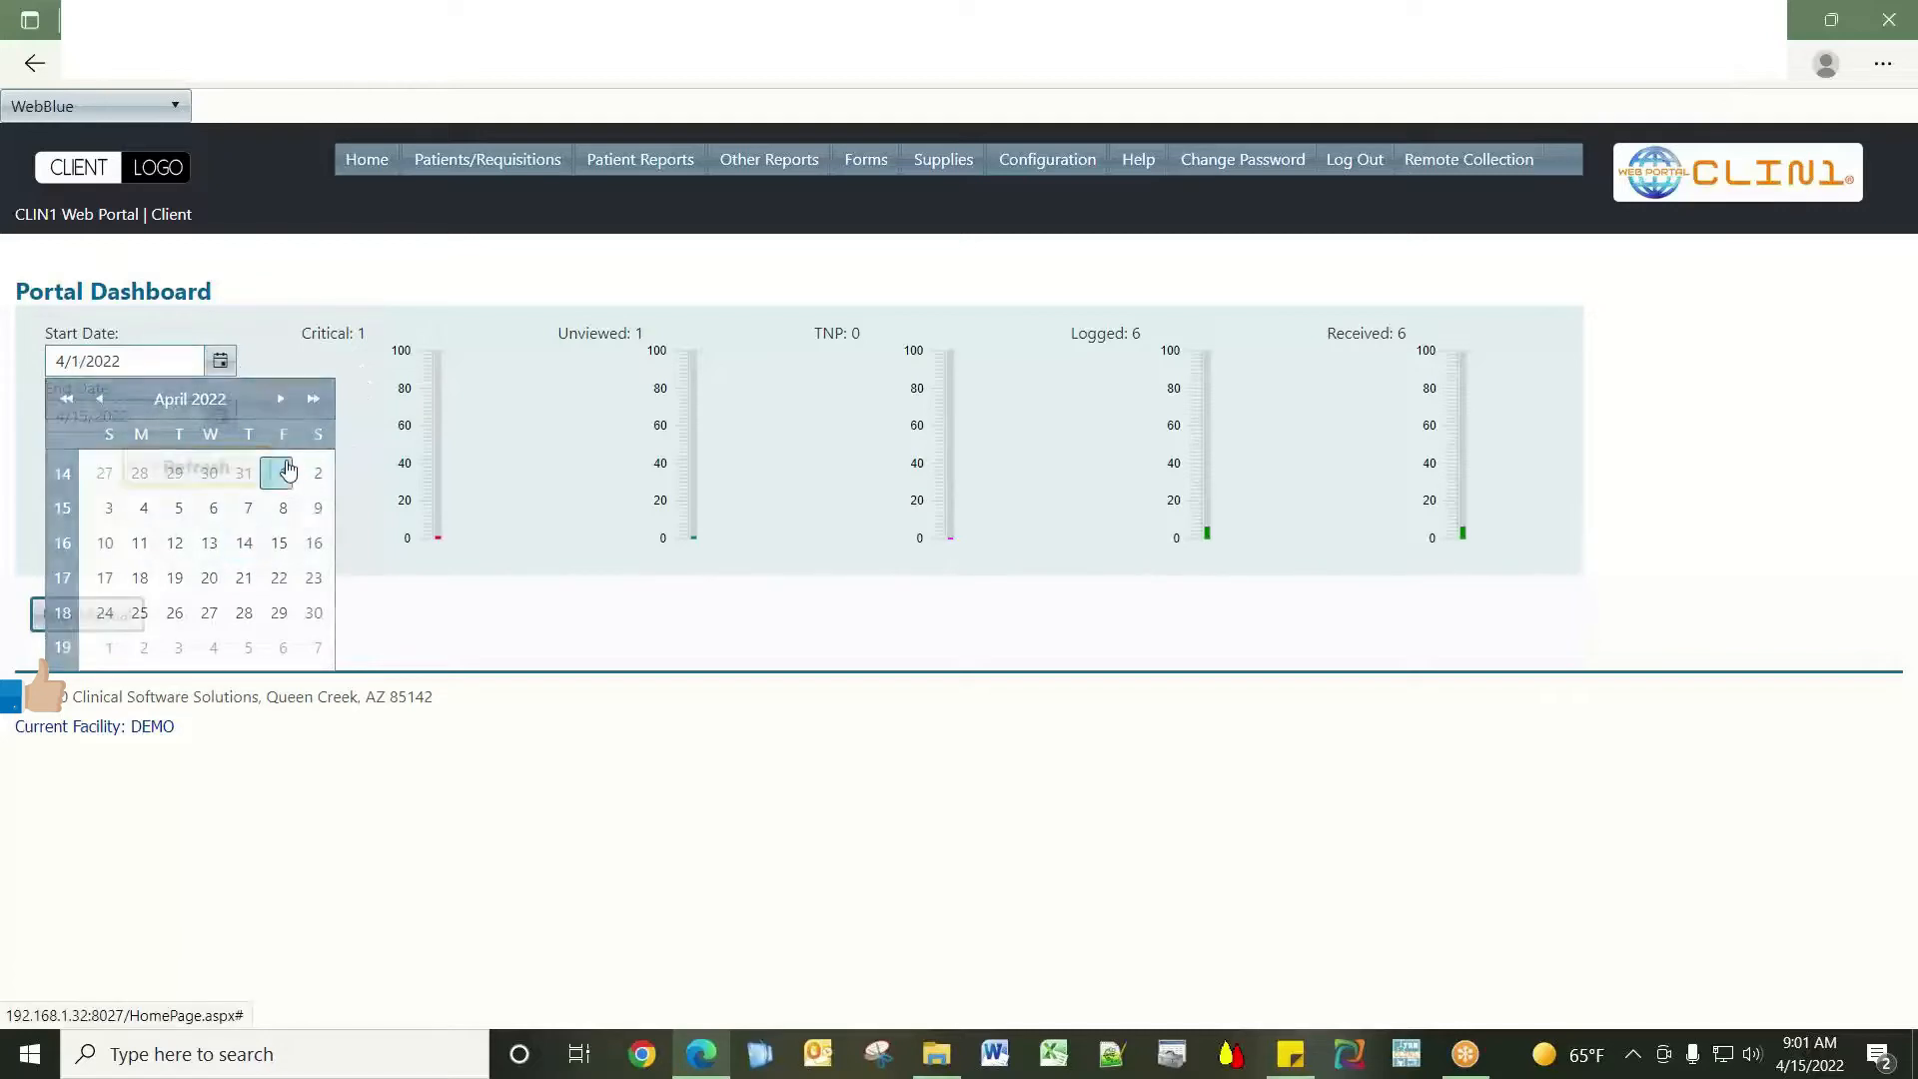
pyautogui.click(236, 478)
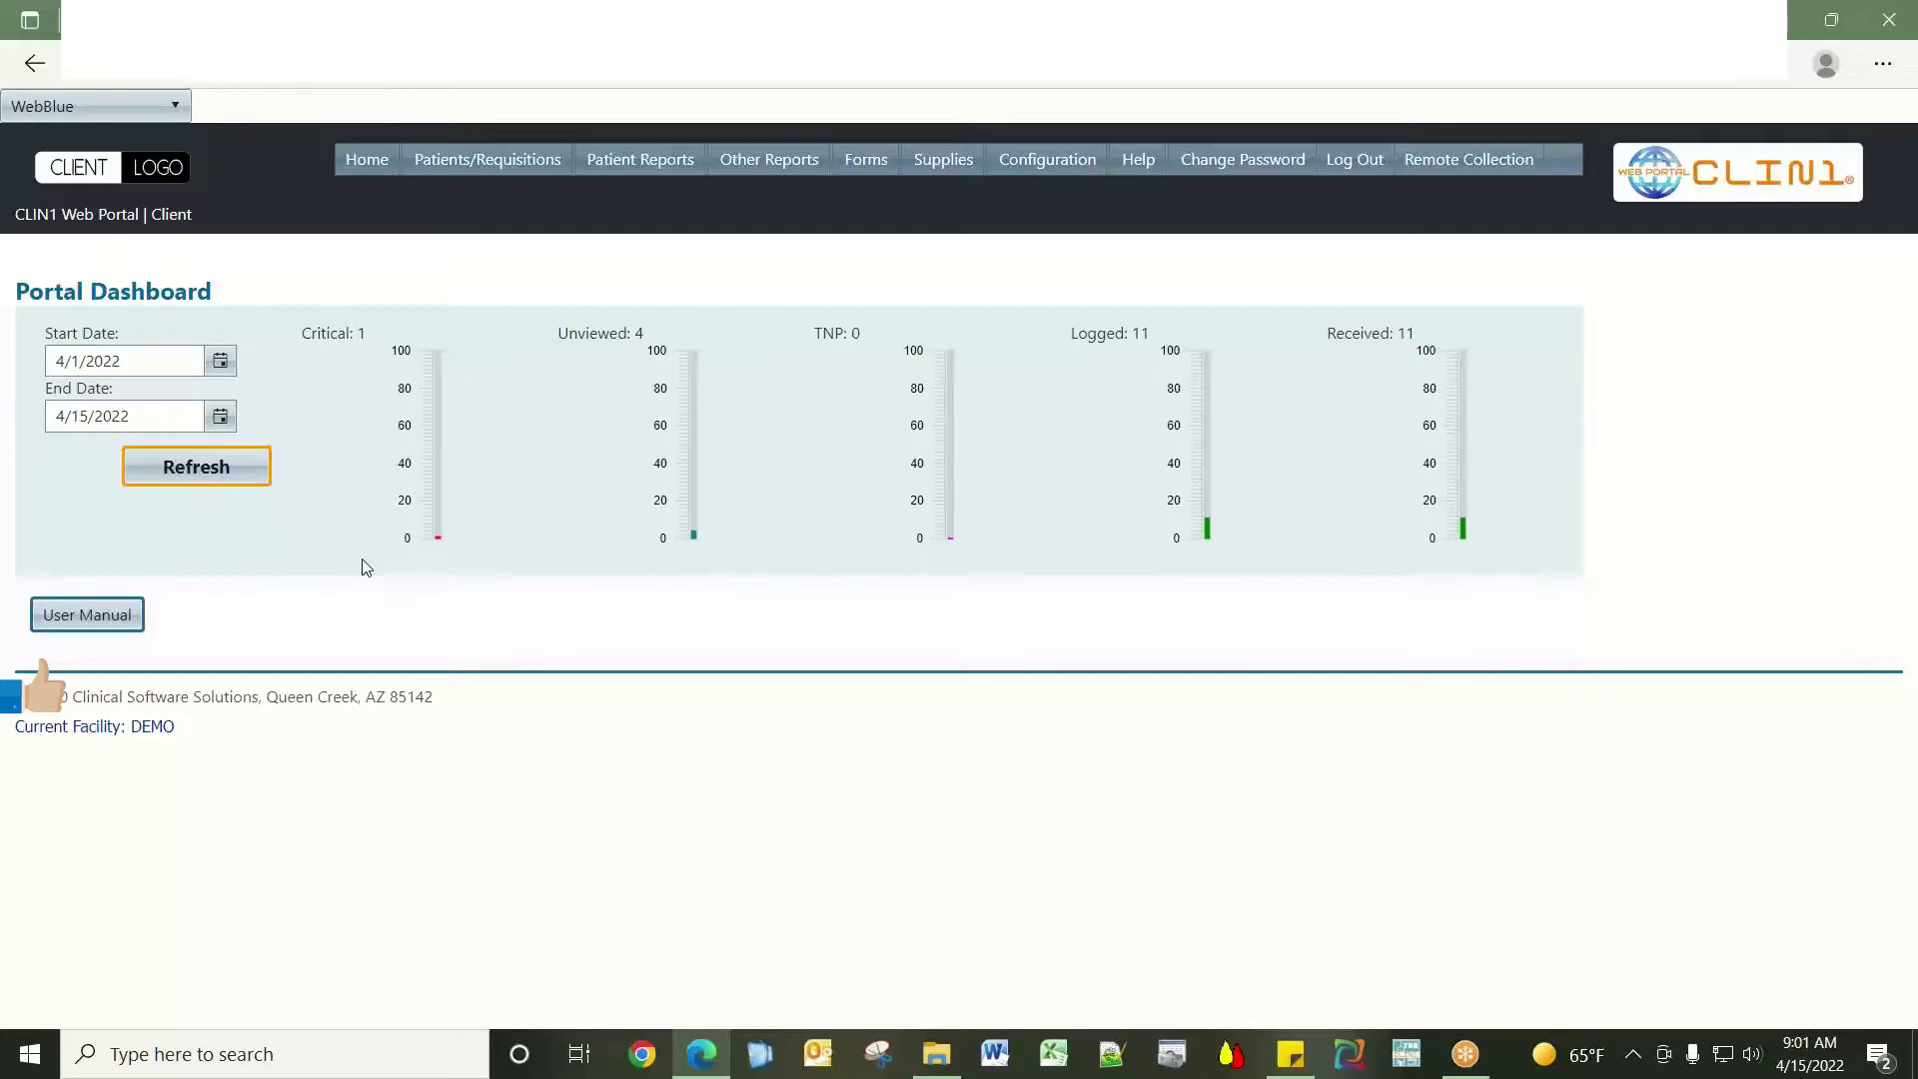
pyautogui.click(120, 616)
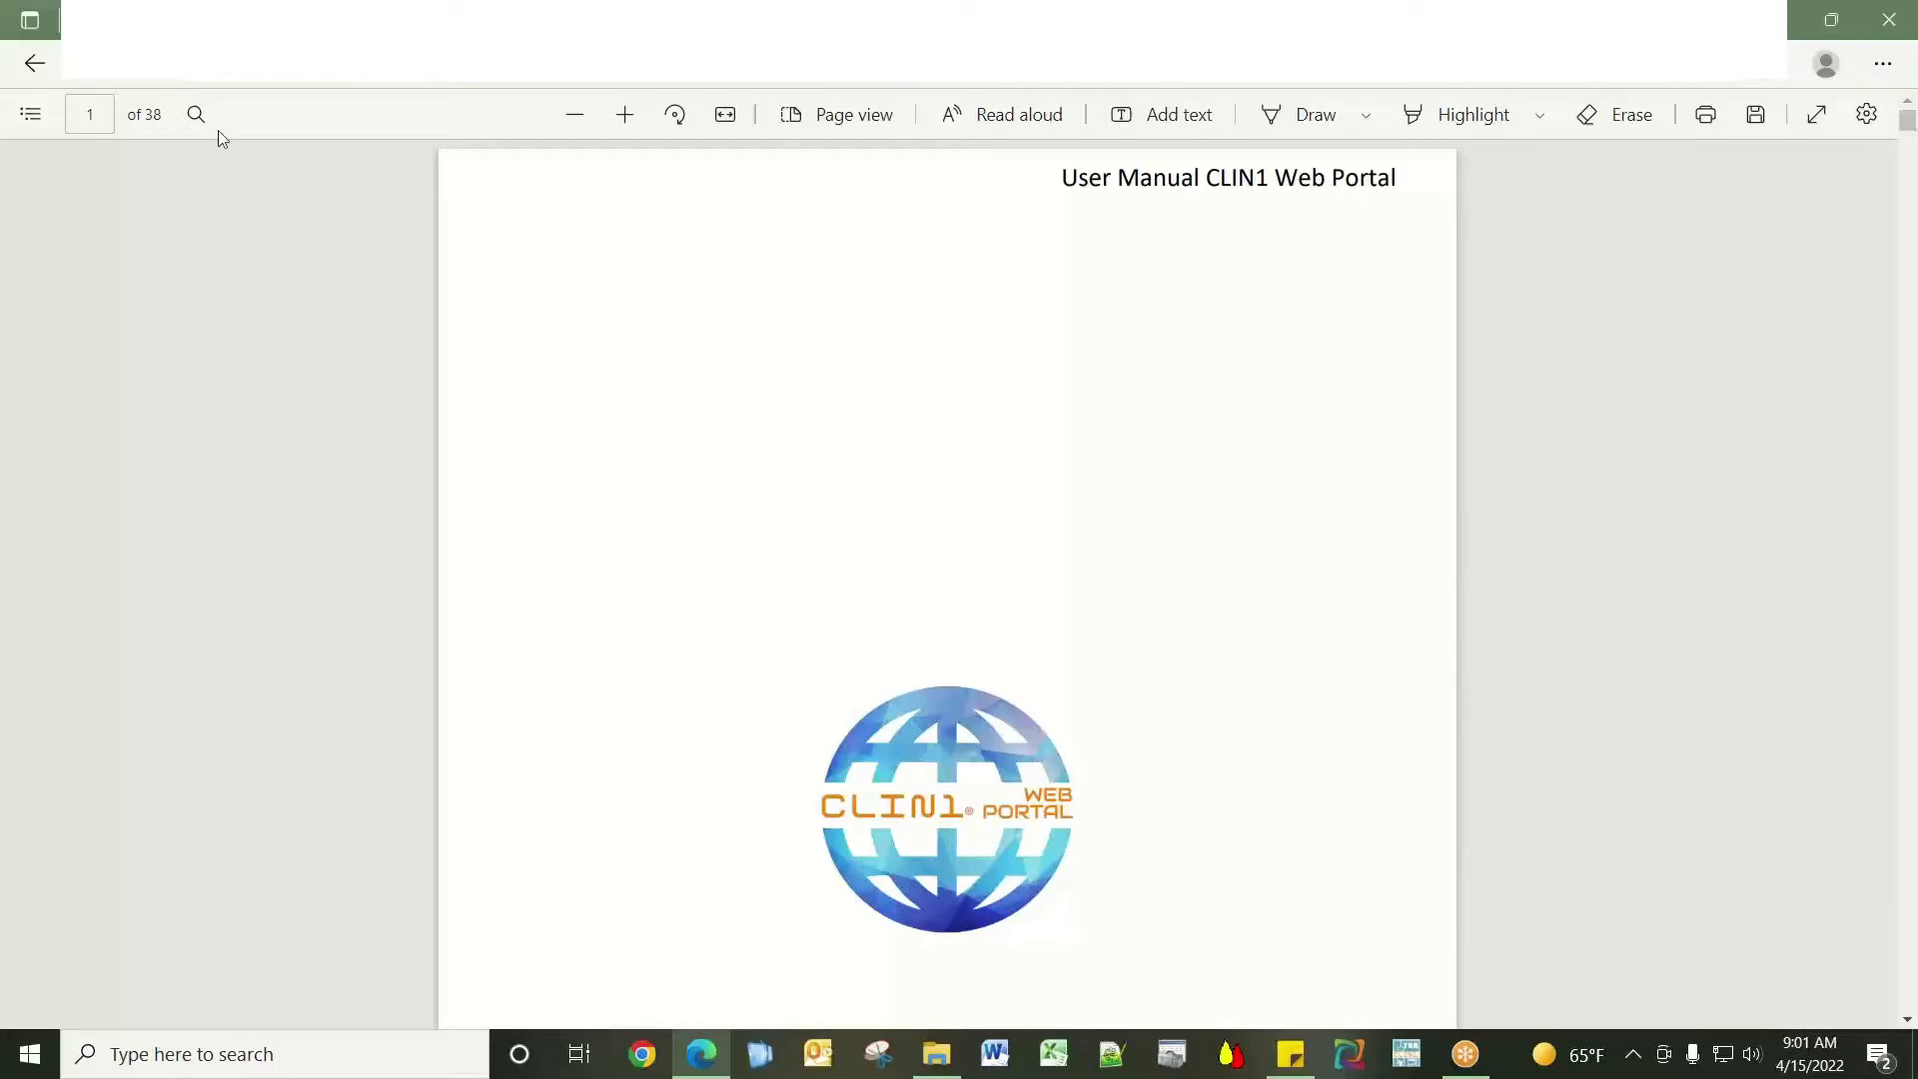
pyautogui.click(33, 66)
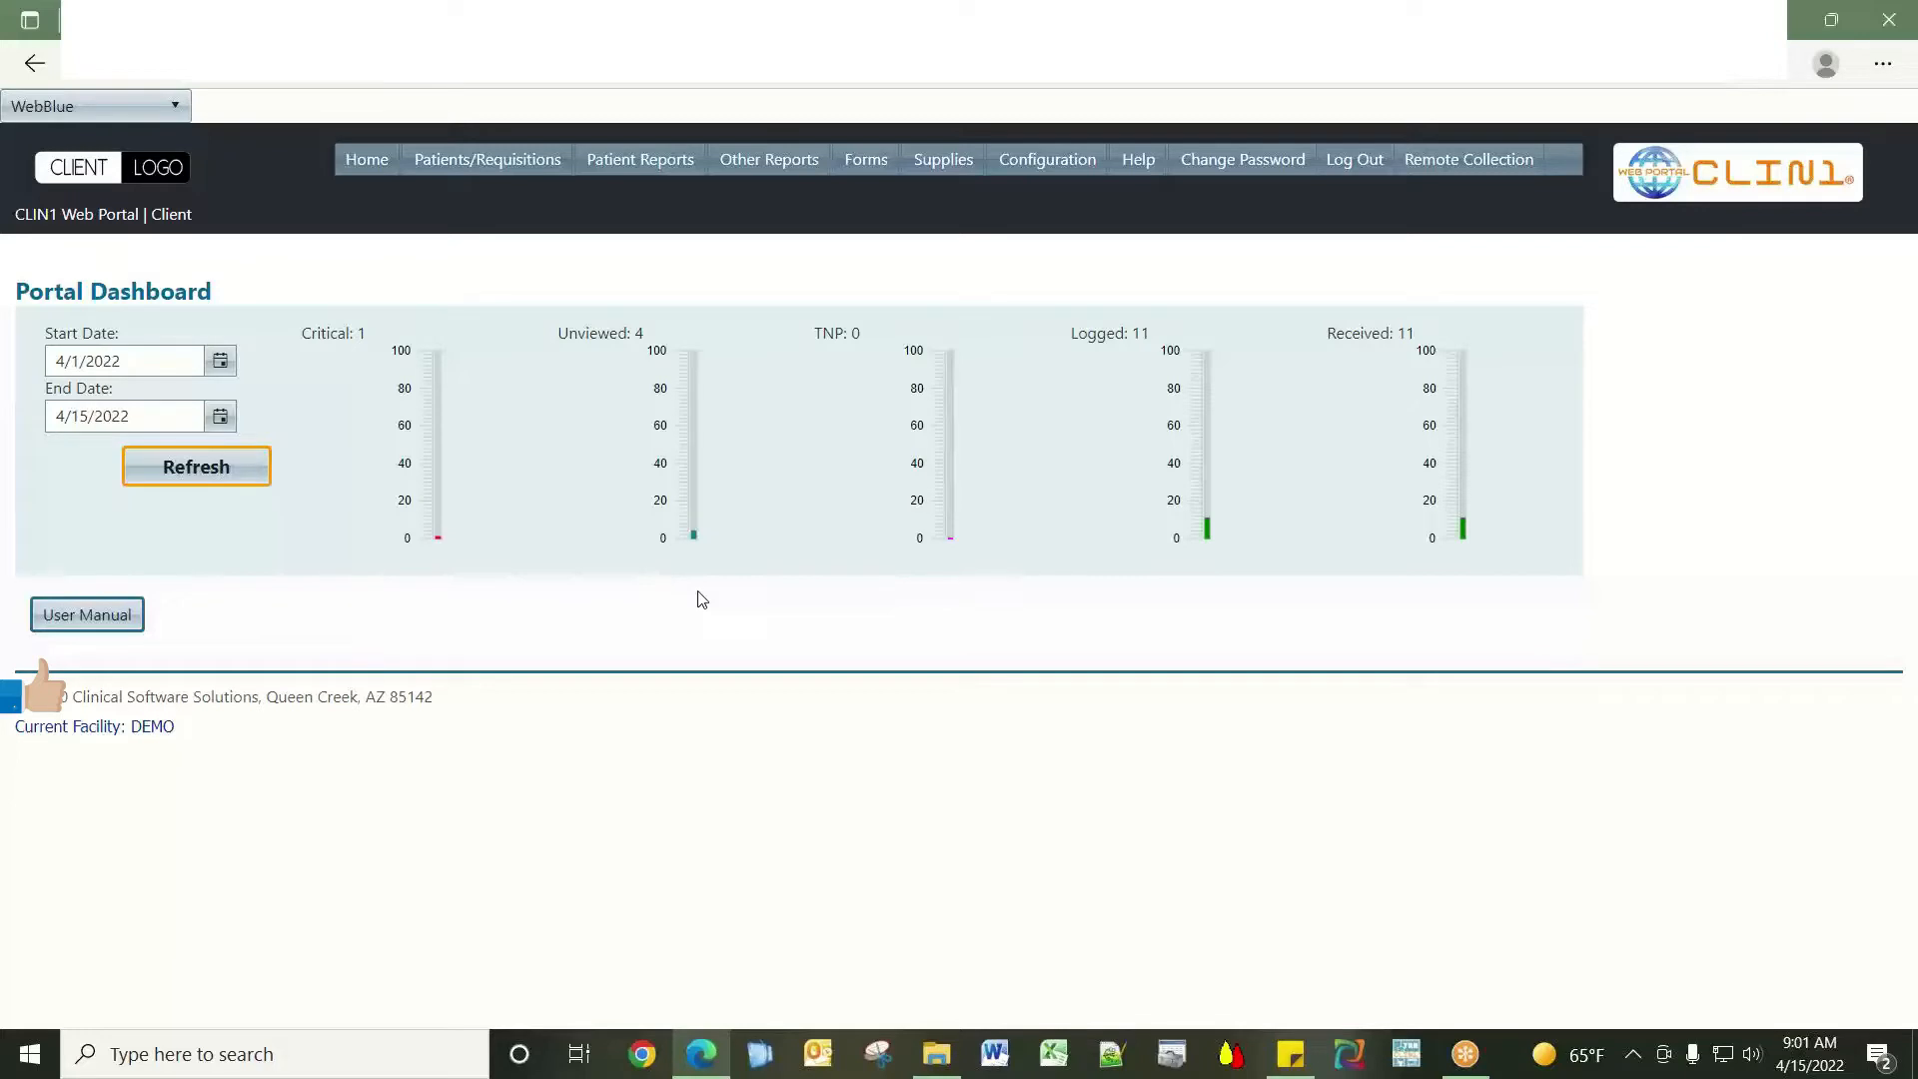
# Open the Patient Search page from the Patients/Requisitions menu.
pyautogui.moveTo(457, 165)
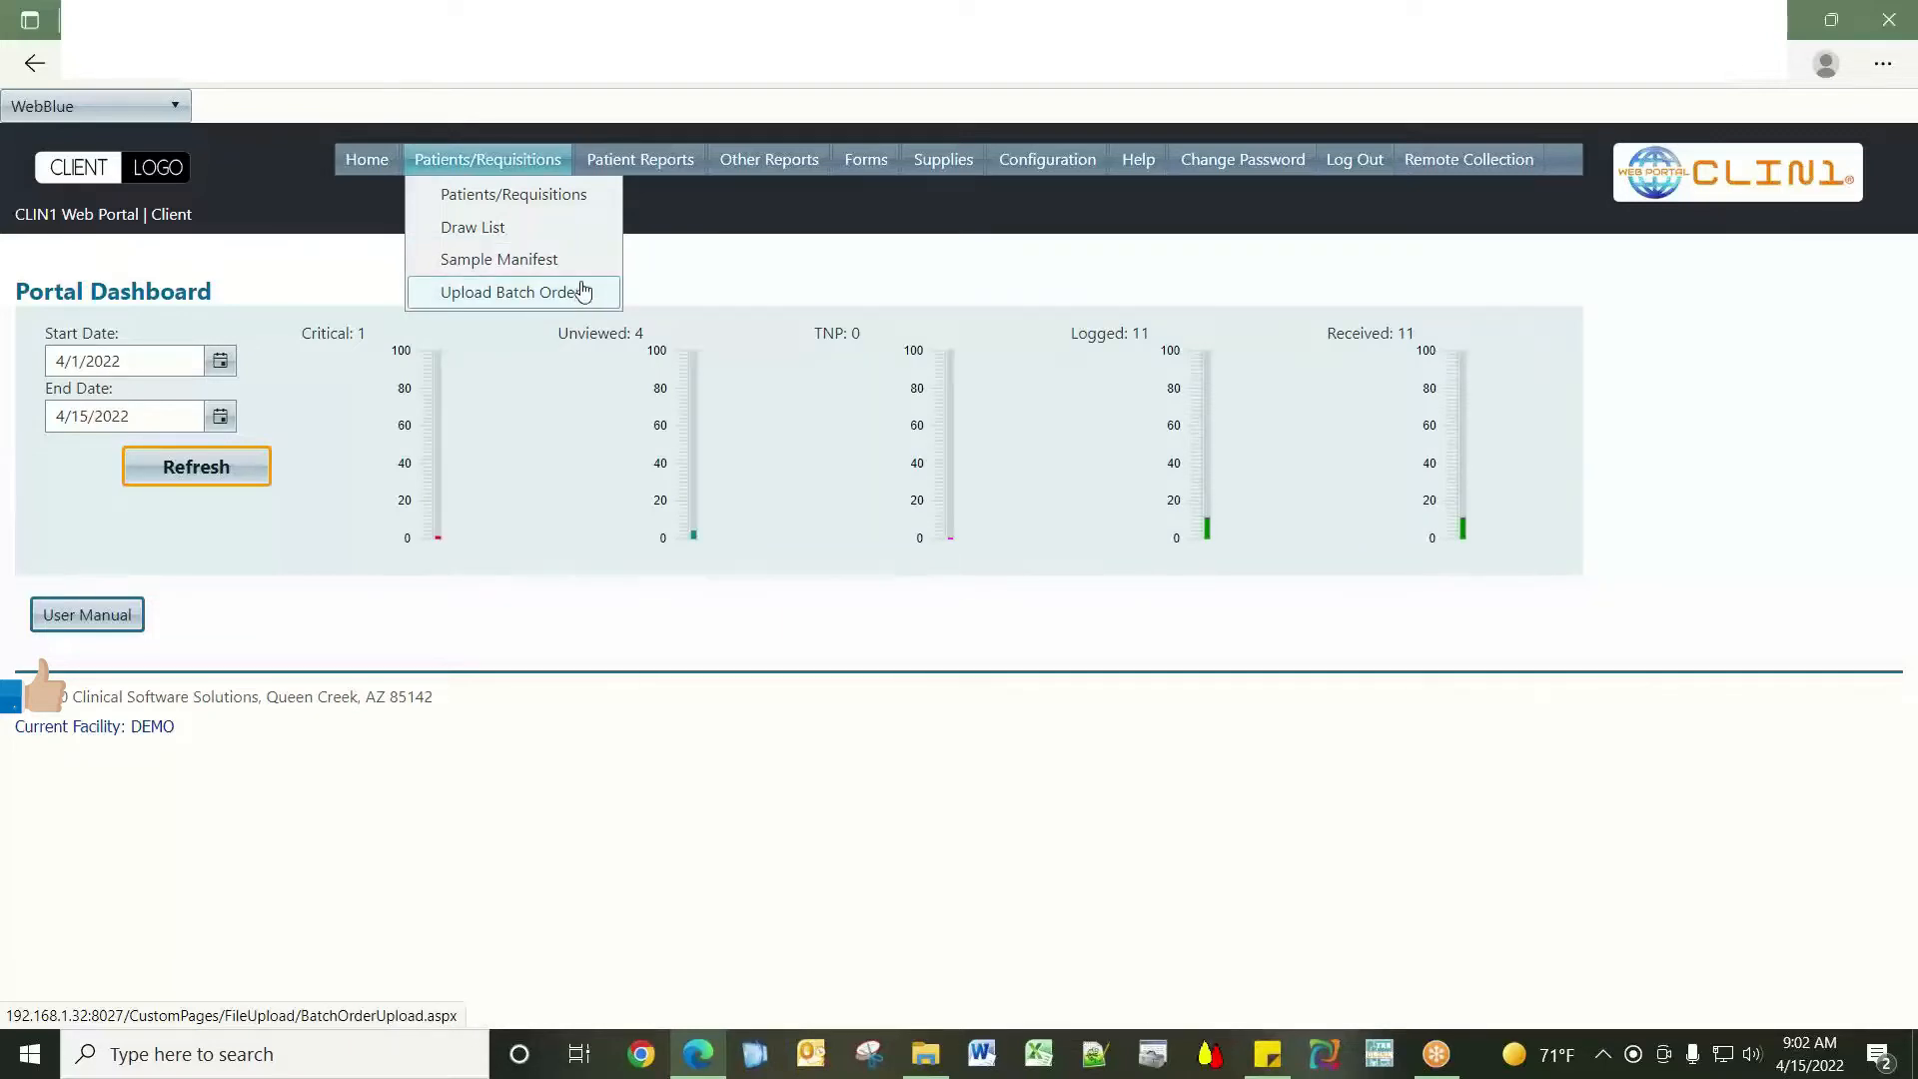
pyautogui.click(568, 195)
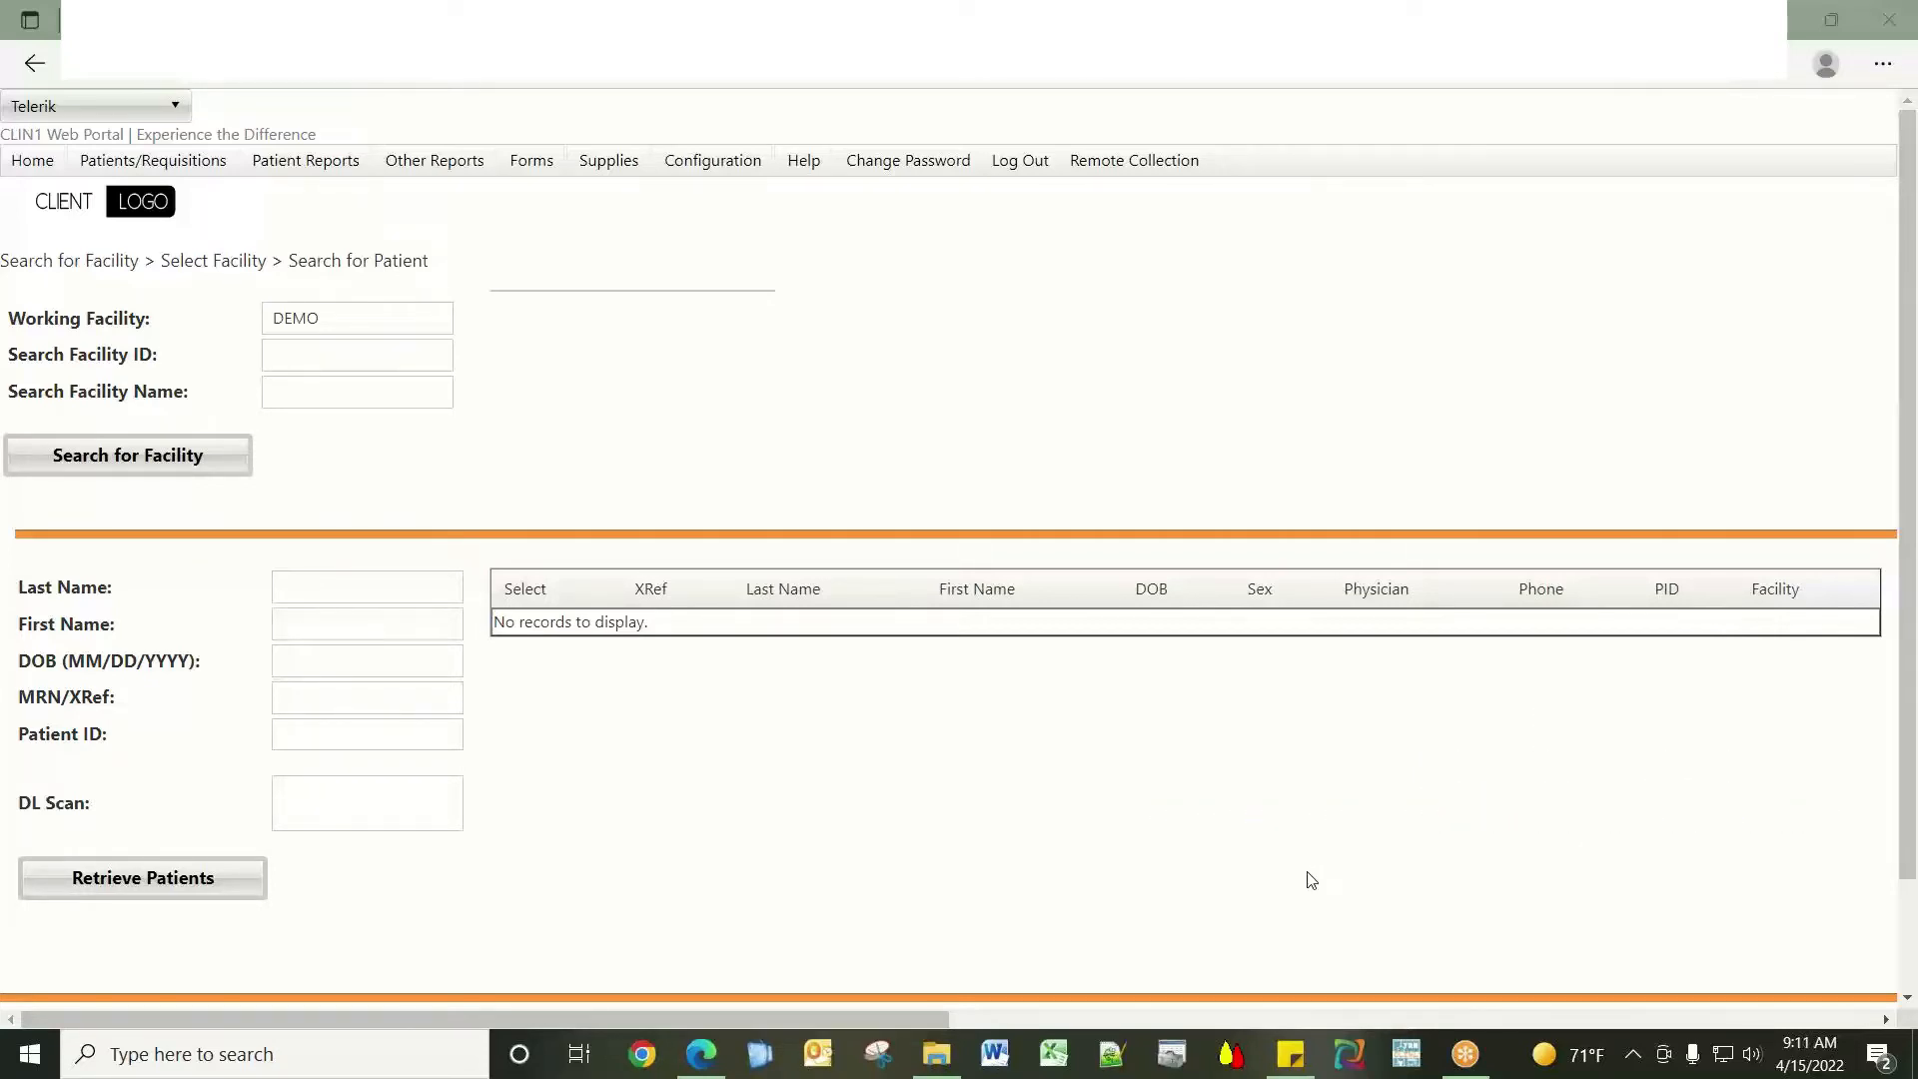
# Retrieve patients with last name 'demo' and scroll through the matching records.
pyautogui.click(388, 600)
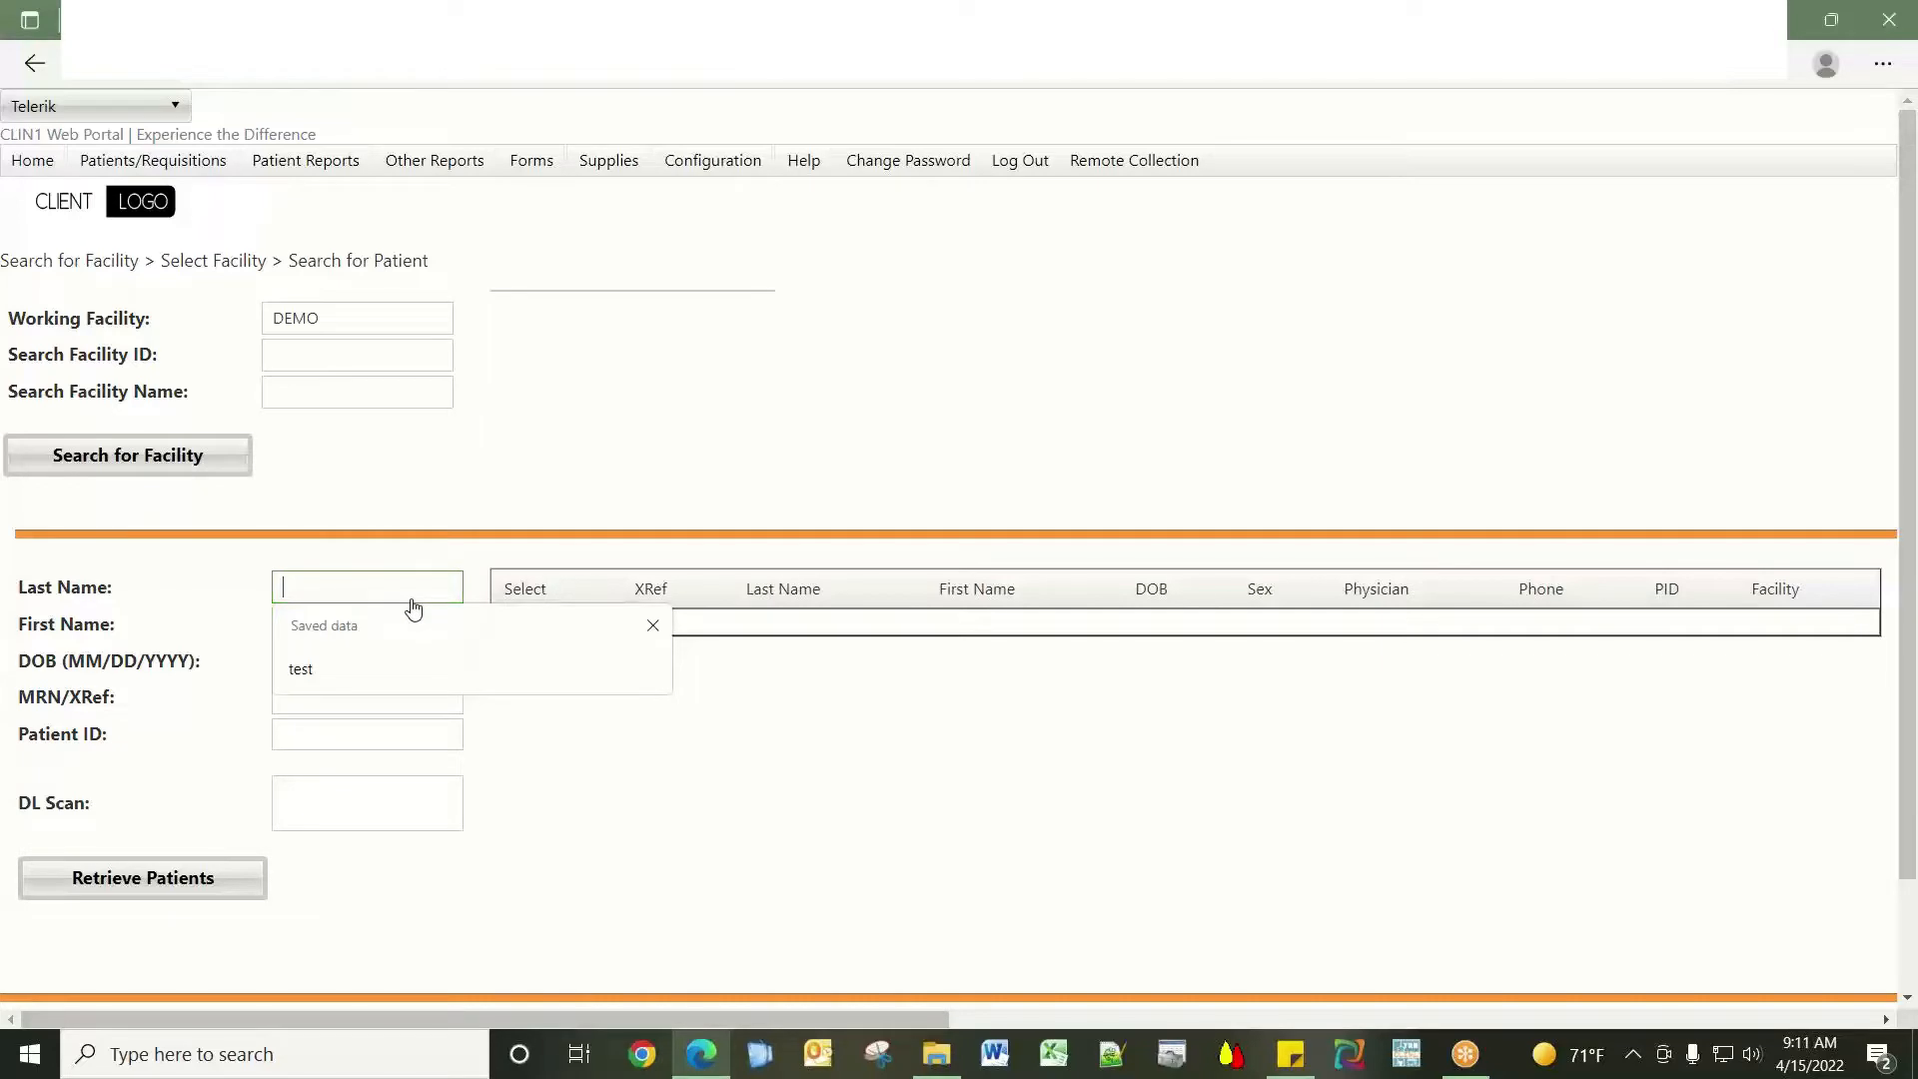
pyautogui.write('demo')
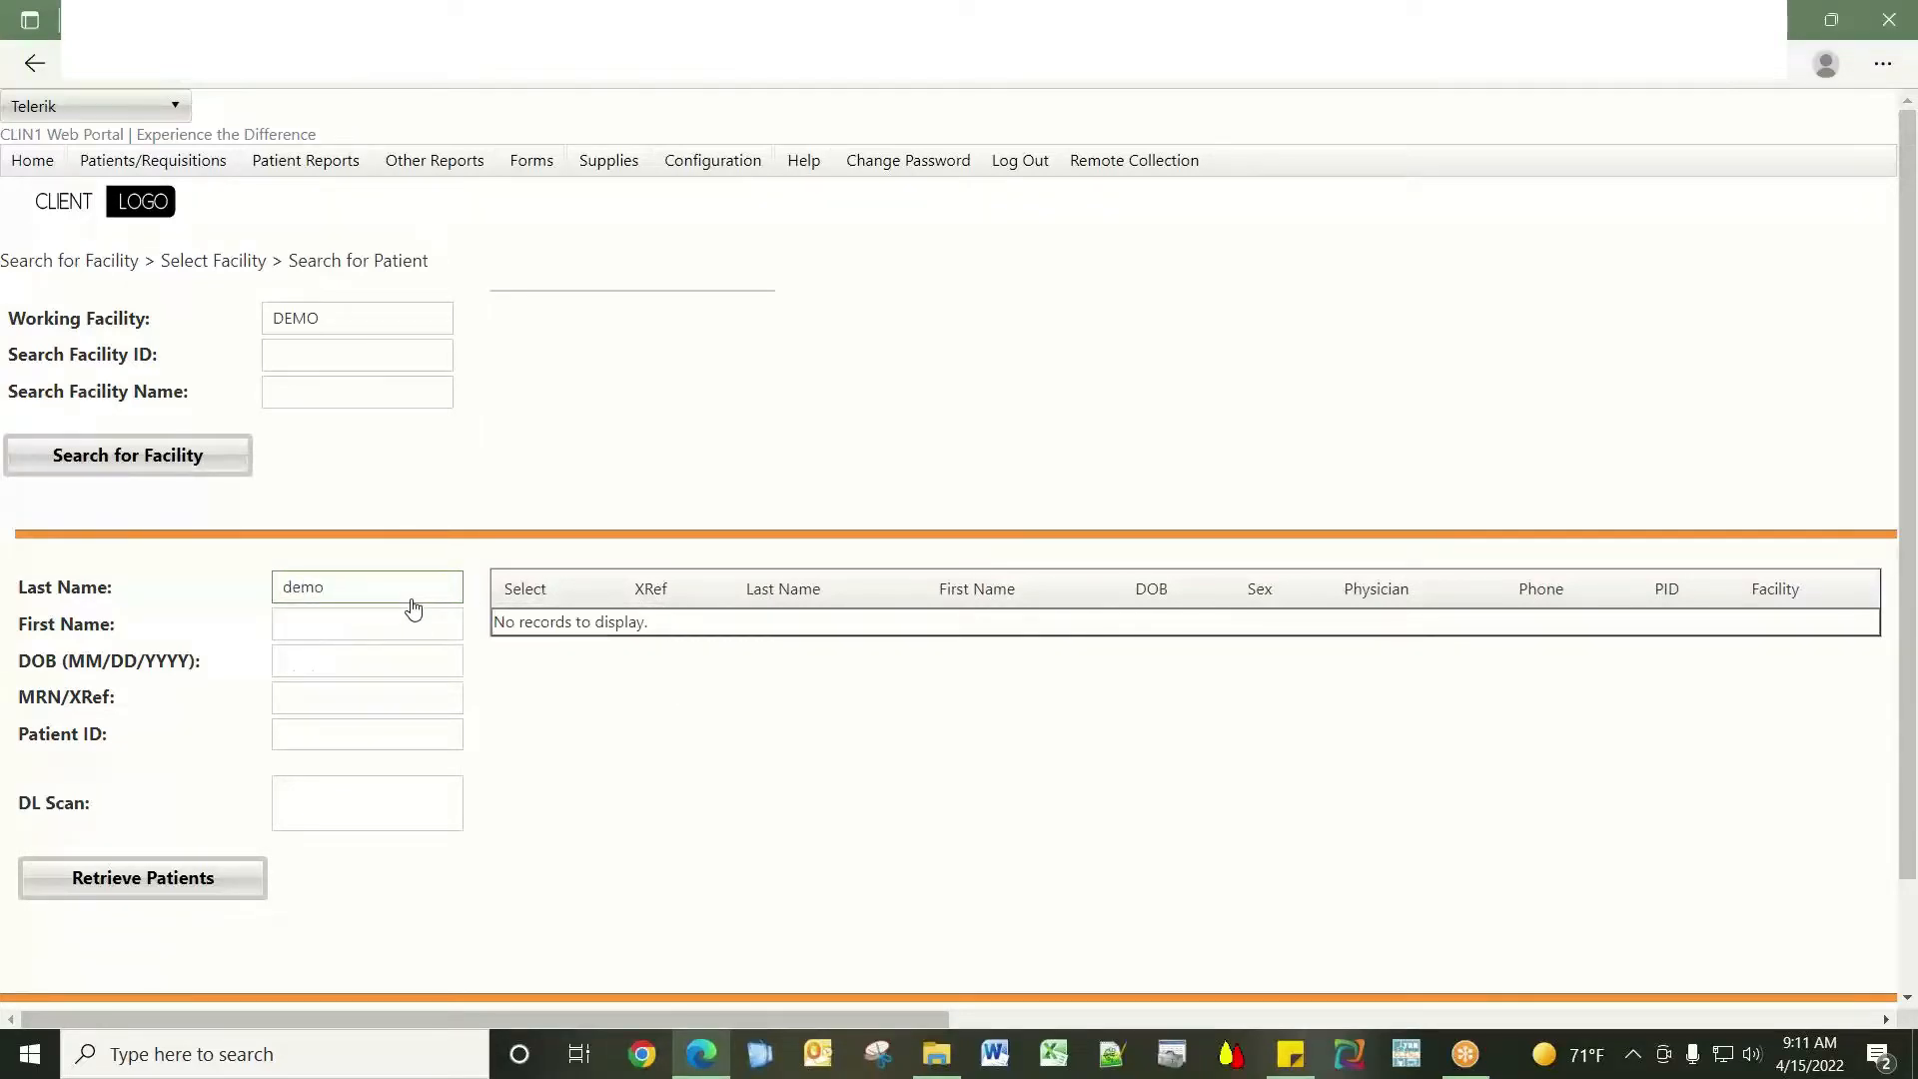
pyautogui.click(203, 886)
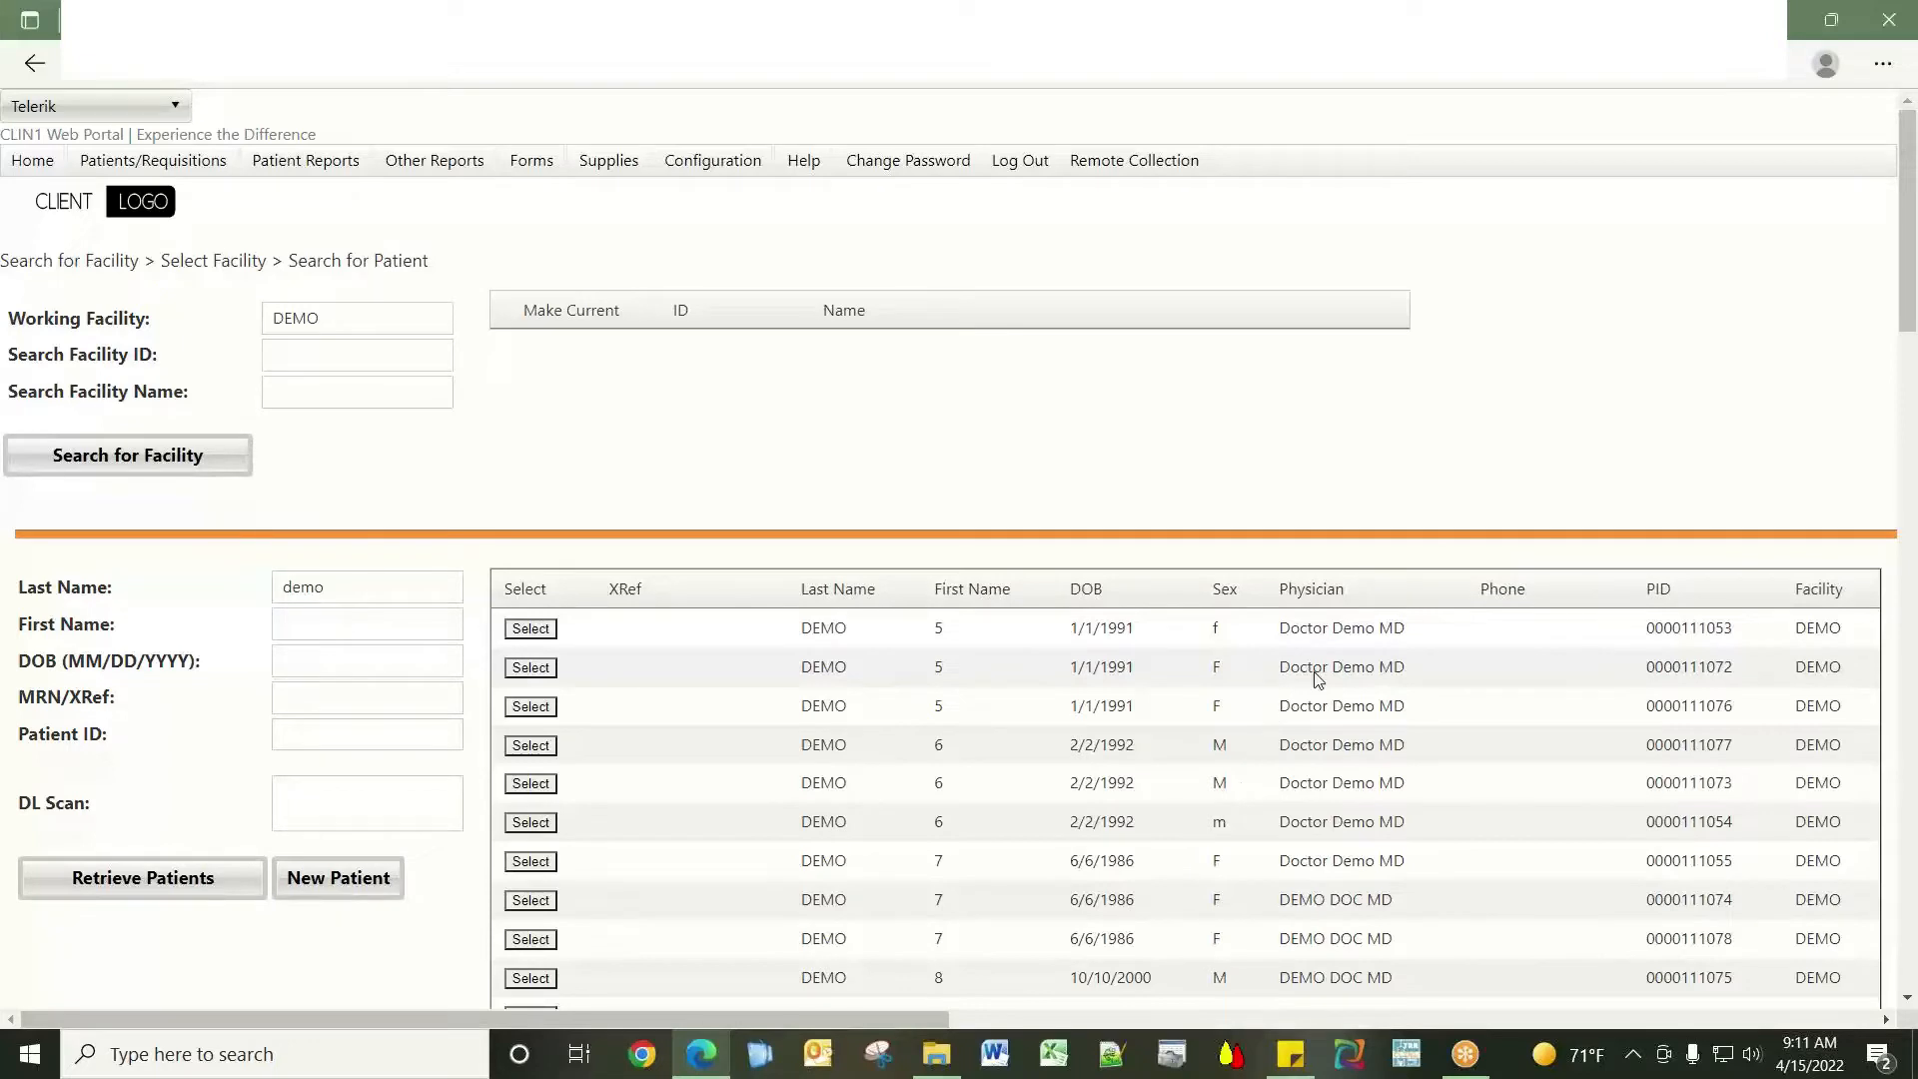
pyautogui.scroll(-1, 1318, 679)
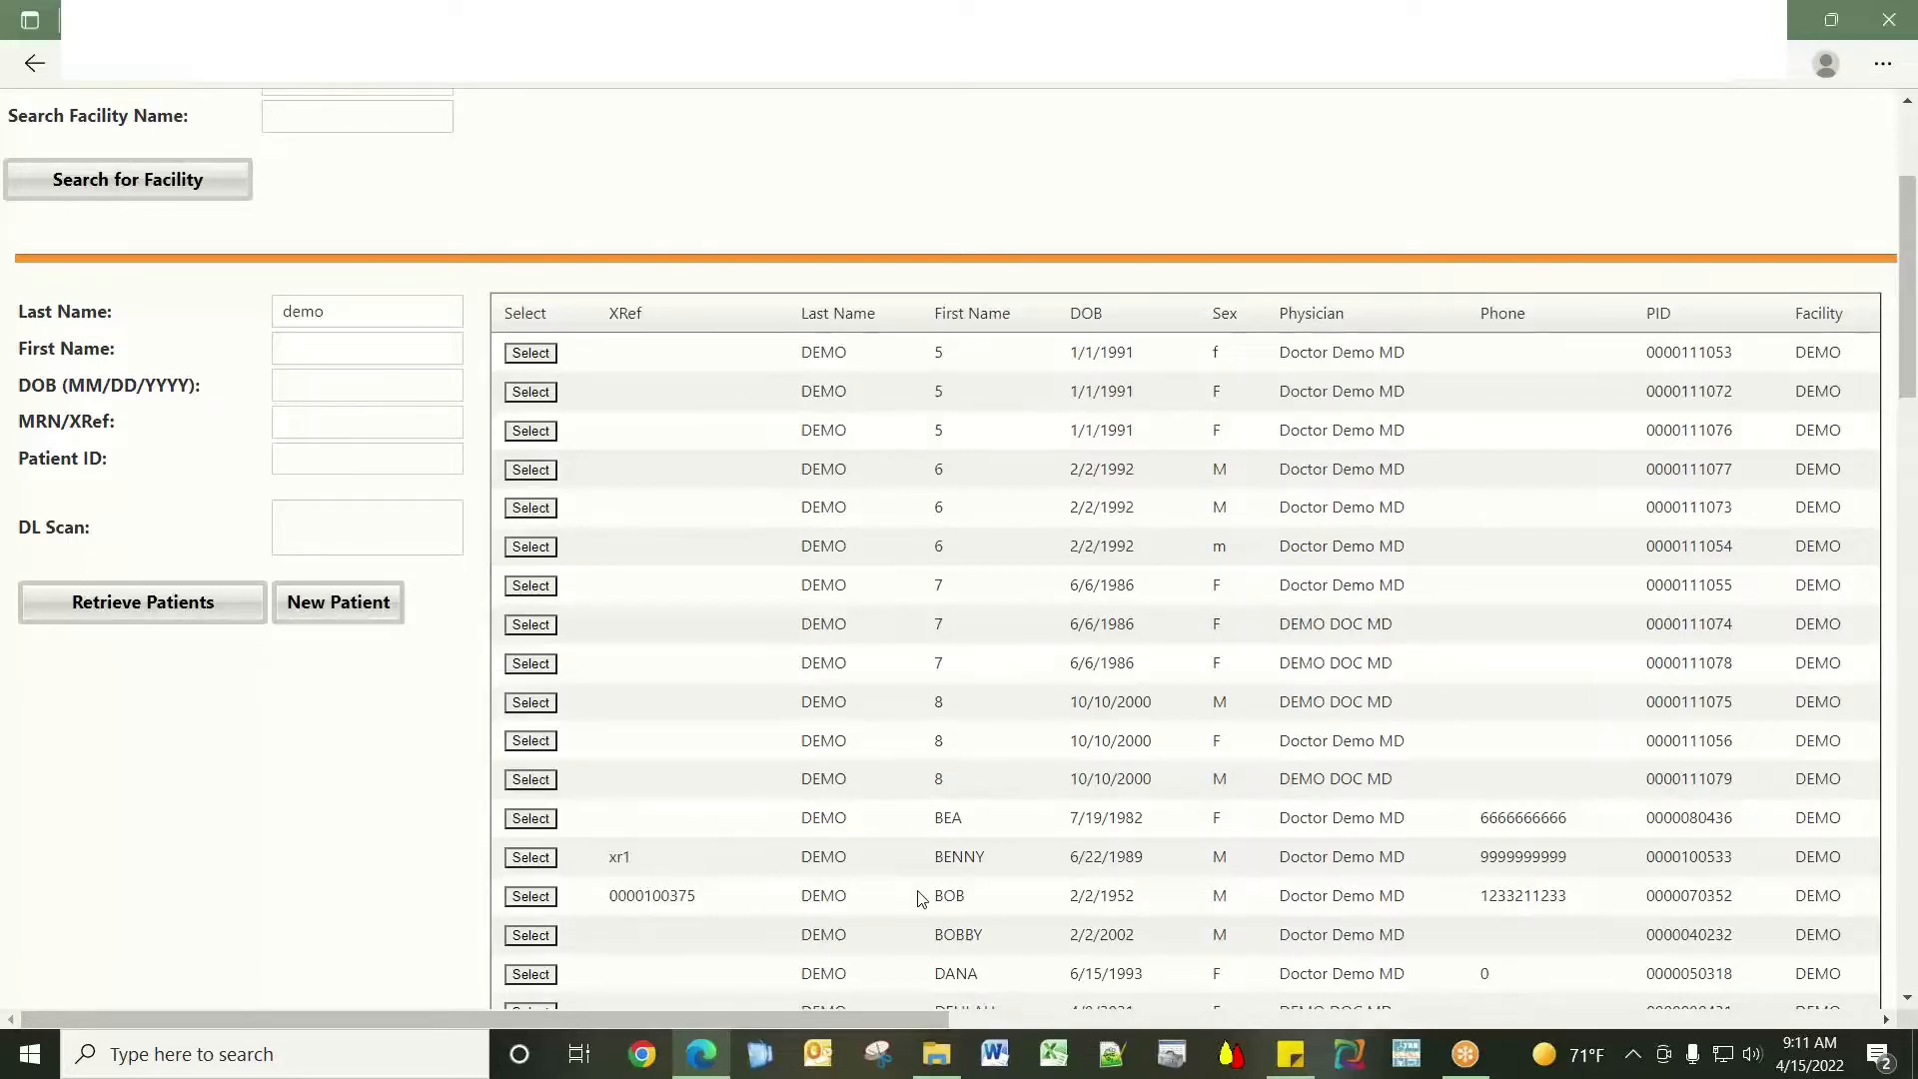
# Start a new patient record and enter the patient's cross-reference ID and last name.
pyautogui.click(367, 614)
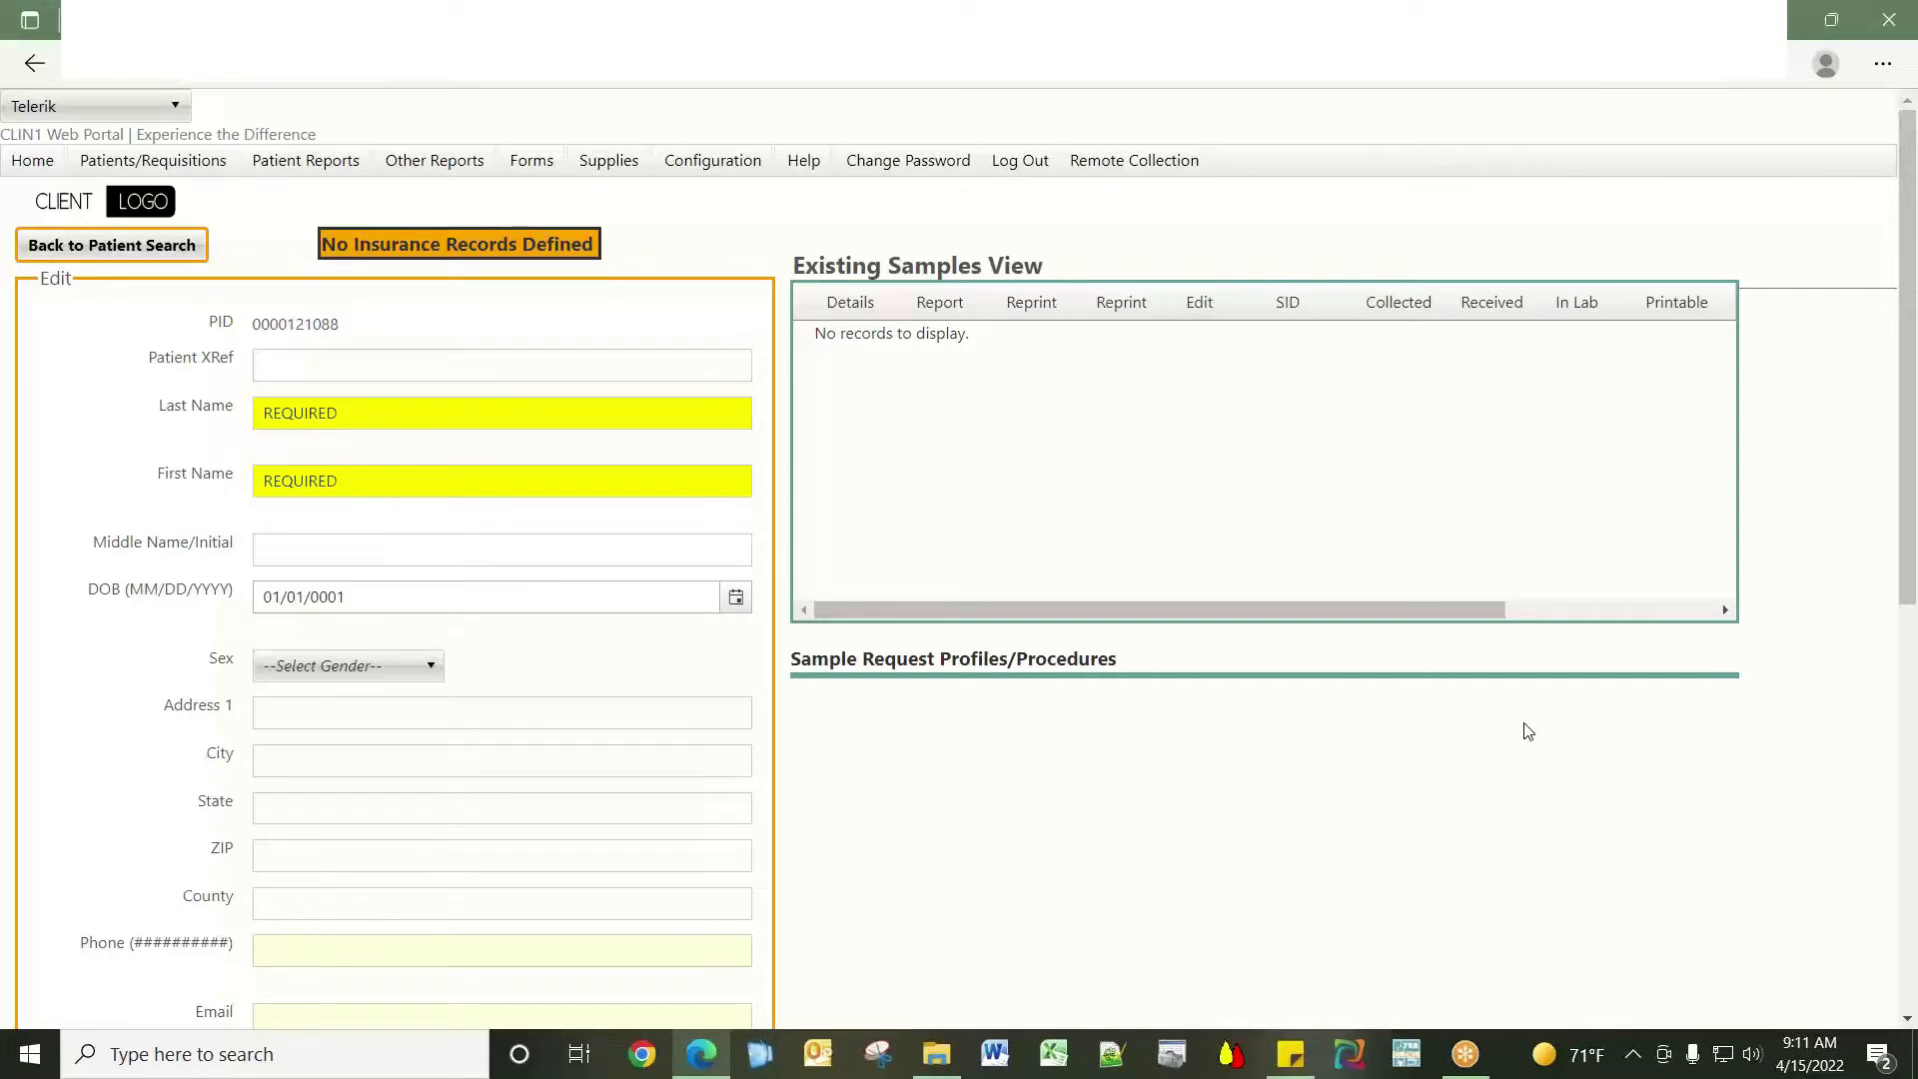
pyautogui.scroll(-1, 1526, 729)
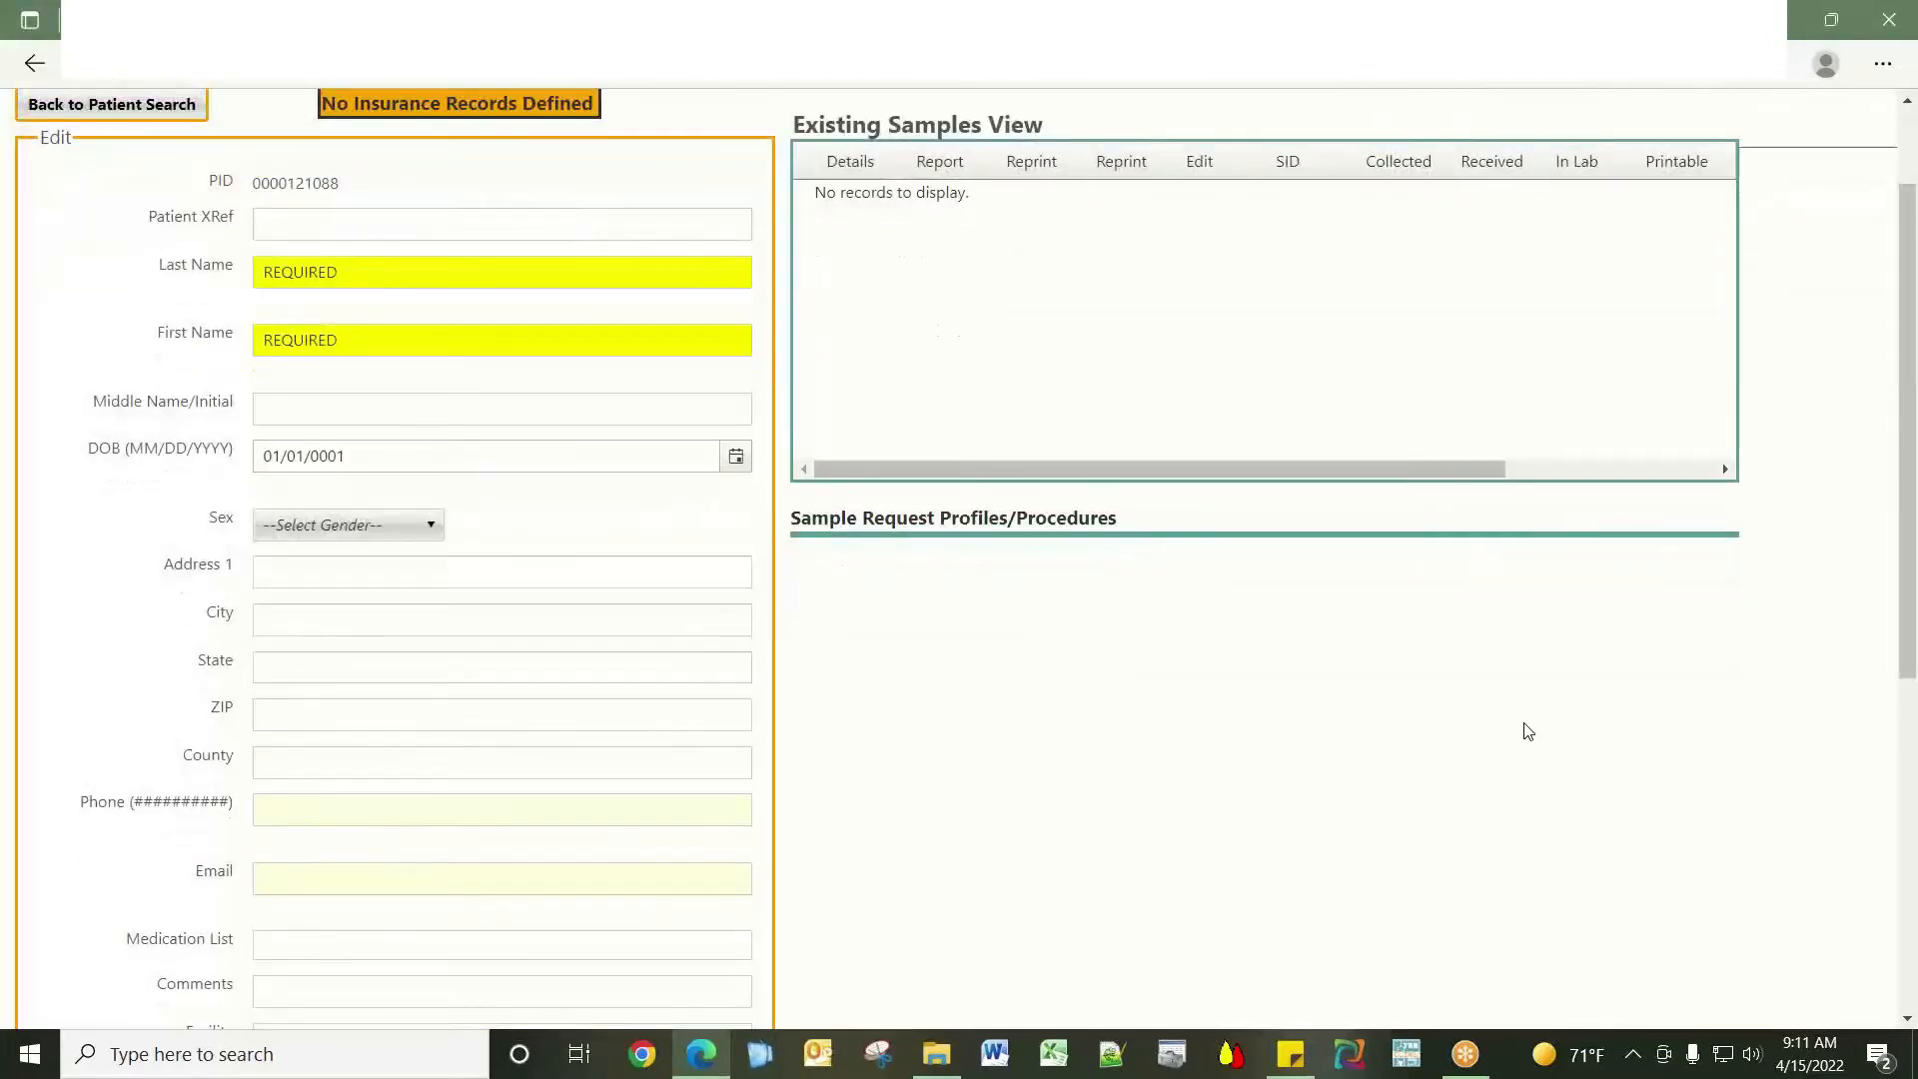
pyautogui.click(599, 231)
pyautogui.write('MRN123')
pyautogui.press('Tab')
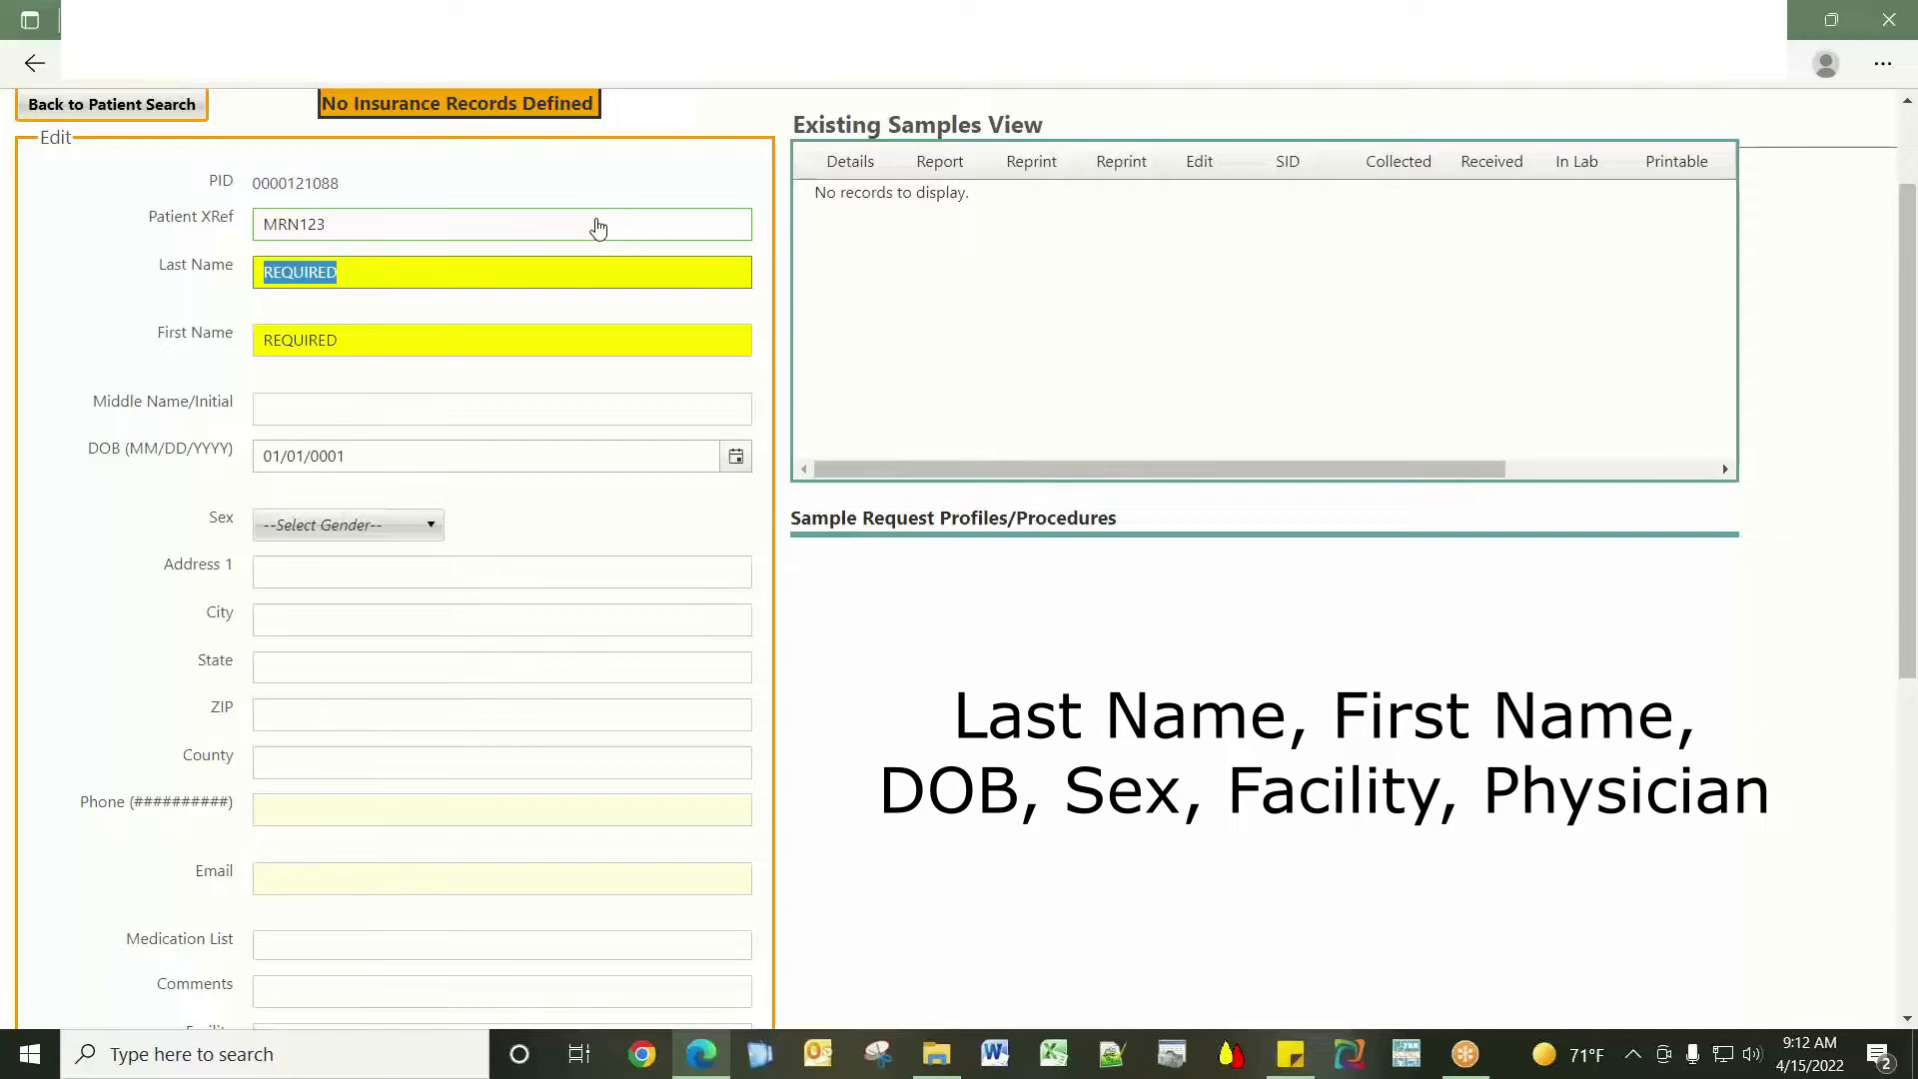
pyautogui.write('DEMO')
pyautogui.press('Tab')
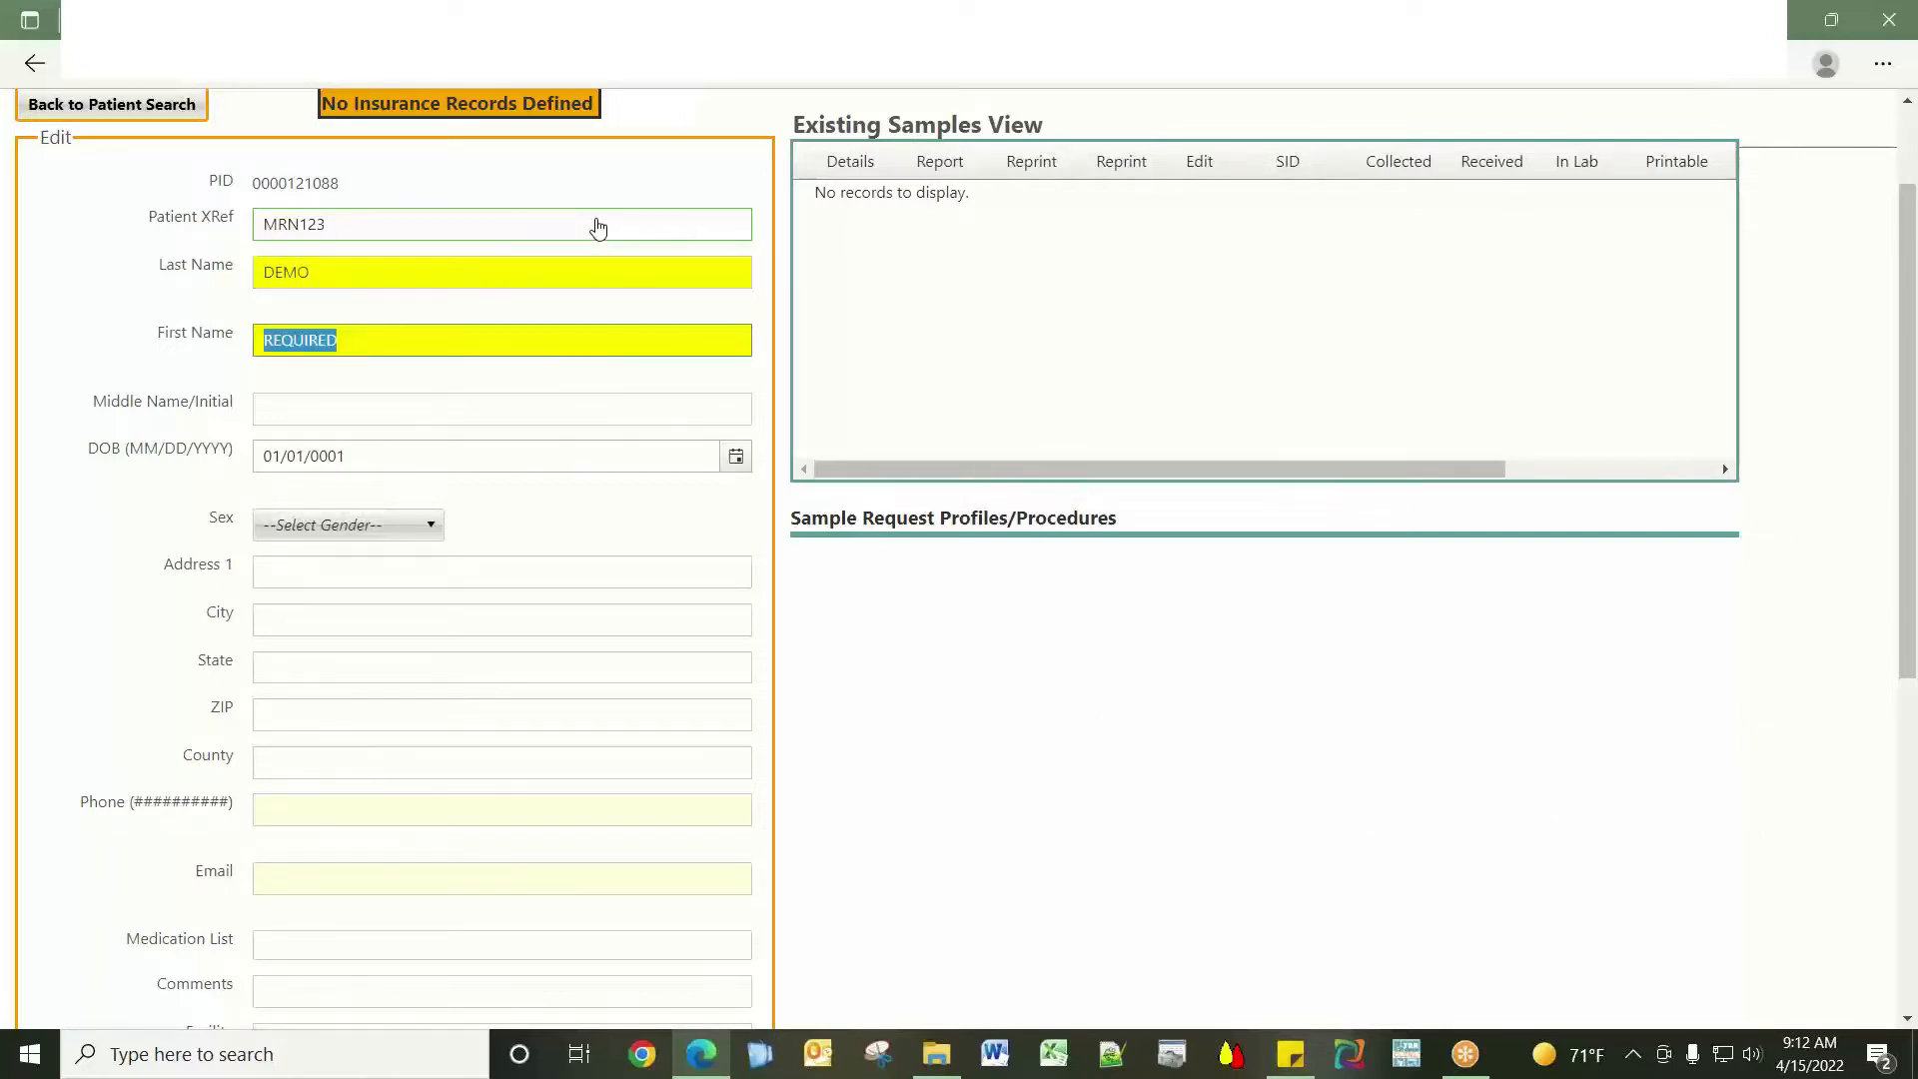
pyautogui.write('BRANDY')
pyautogui.press('Tab')
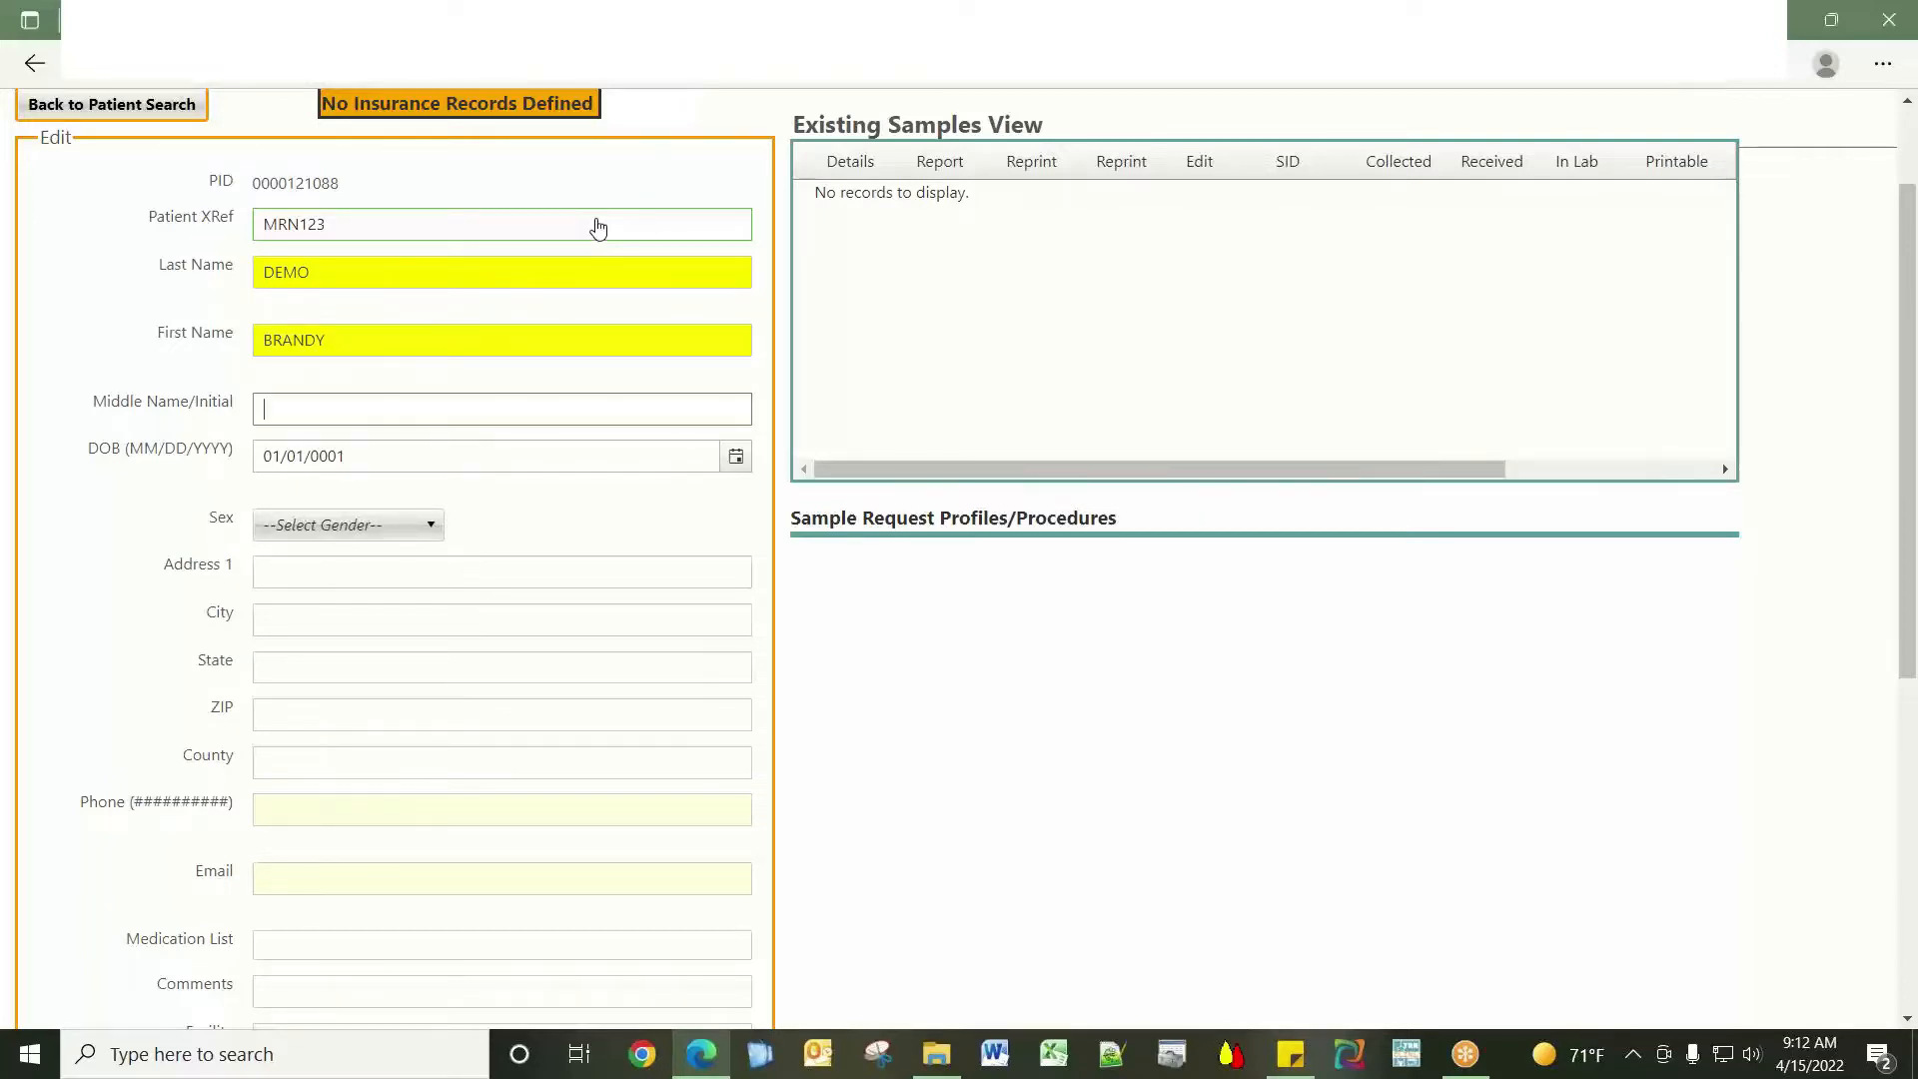
pyautogui.write('A')
pyautogui.press('Tab')
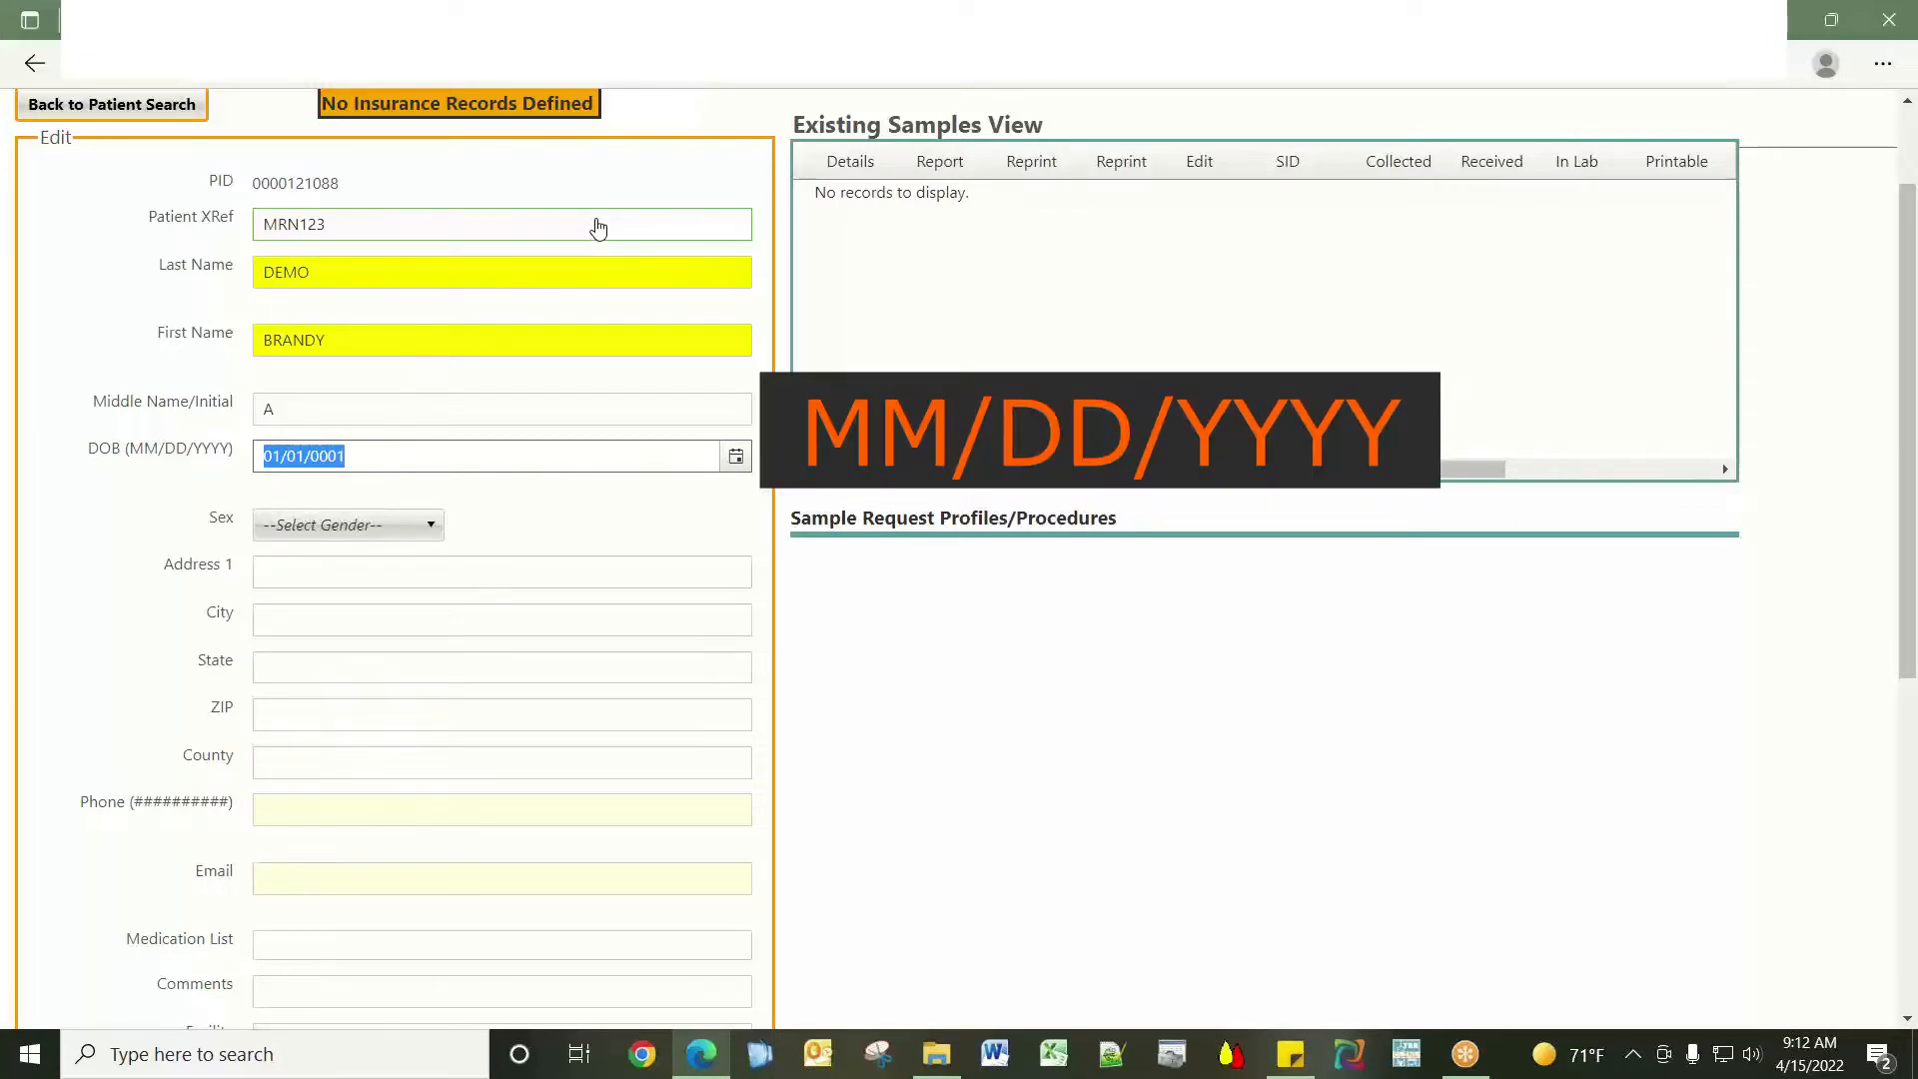
pyautogui.write('02/14/1994')
pyautogui.press('Tab')
pyautogui.press('Tab')
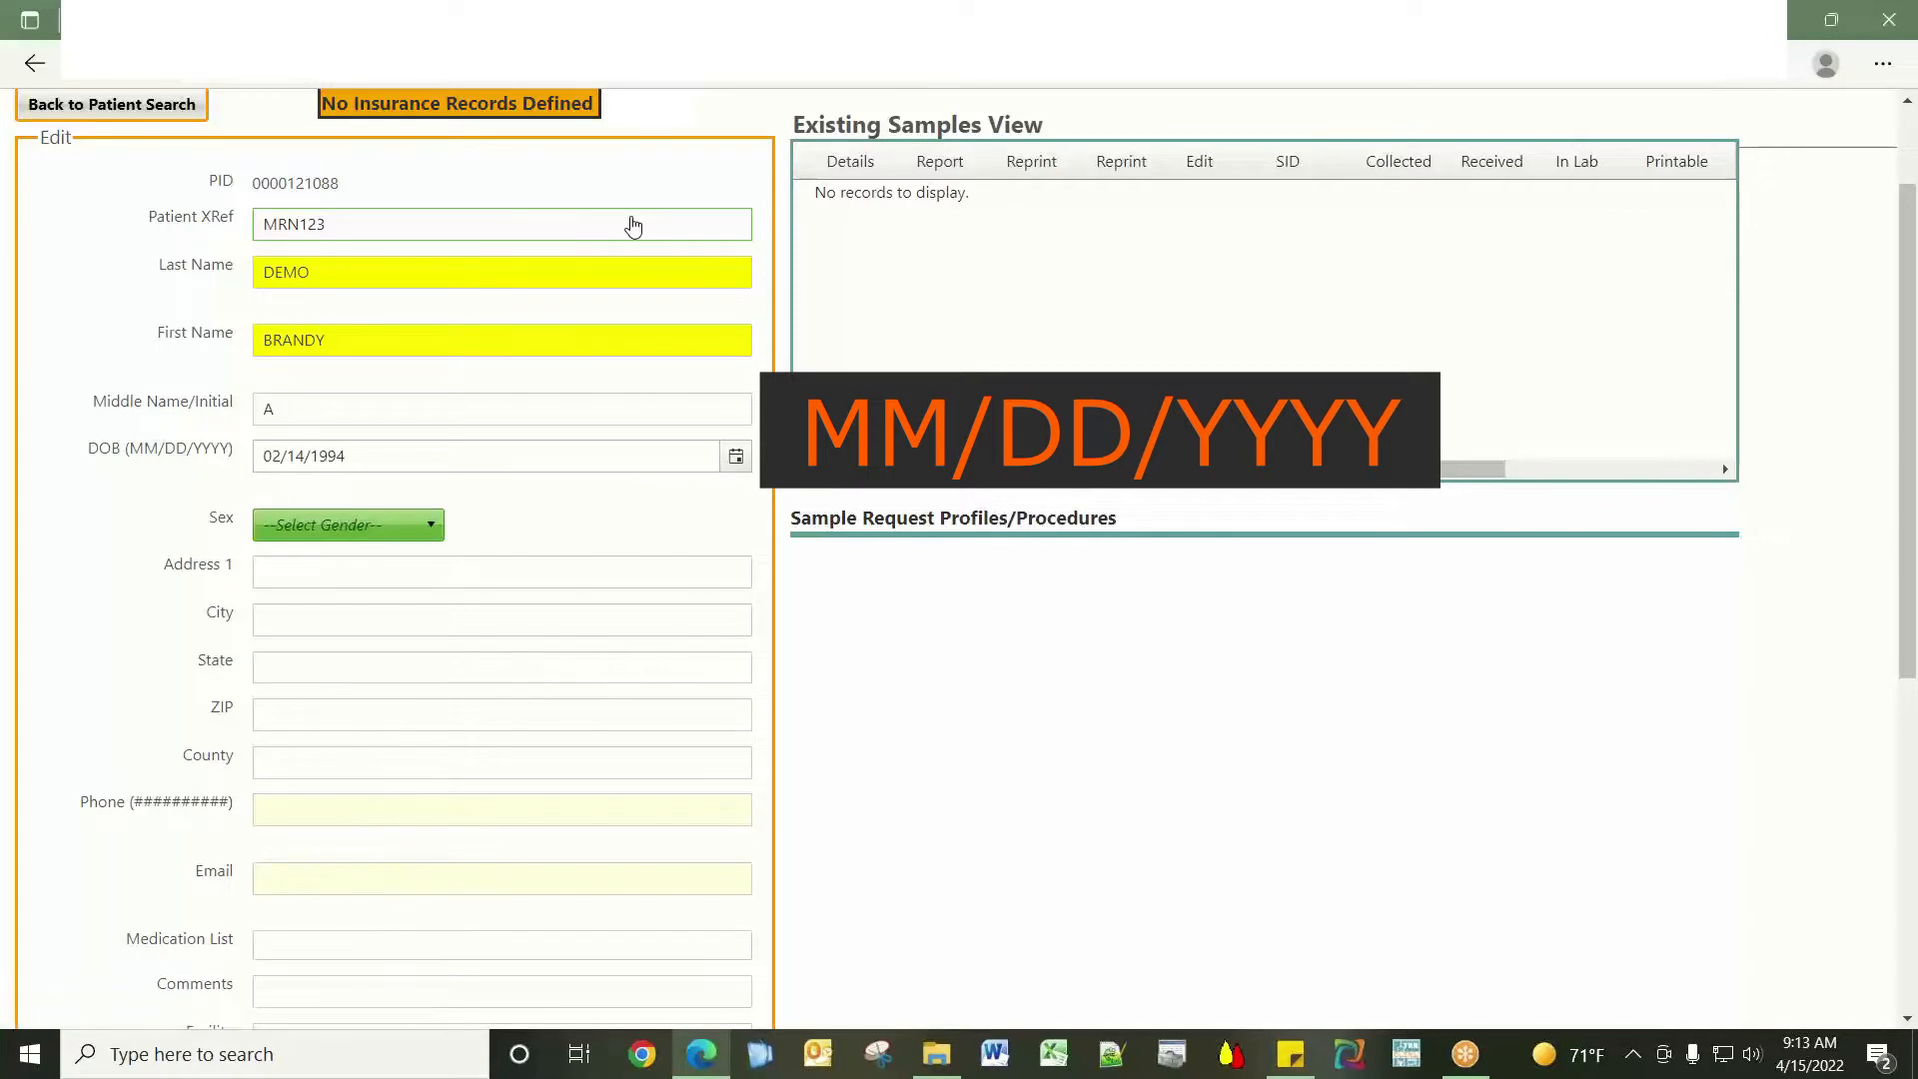
# Set sex to Female and enter the patient's address, phone number and e-mail address.
pyautogui.click(436, 525)
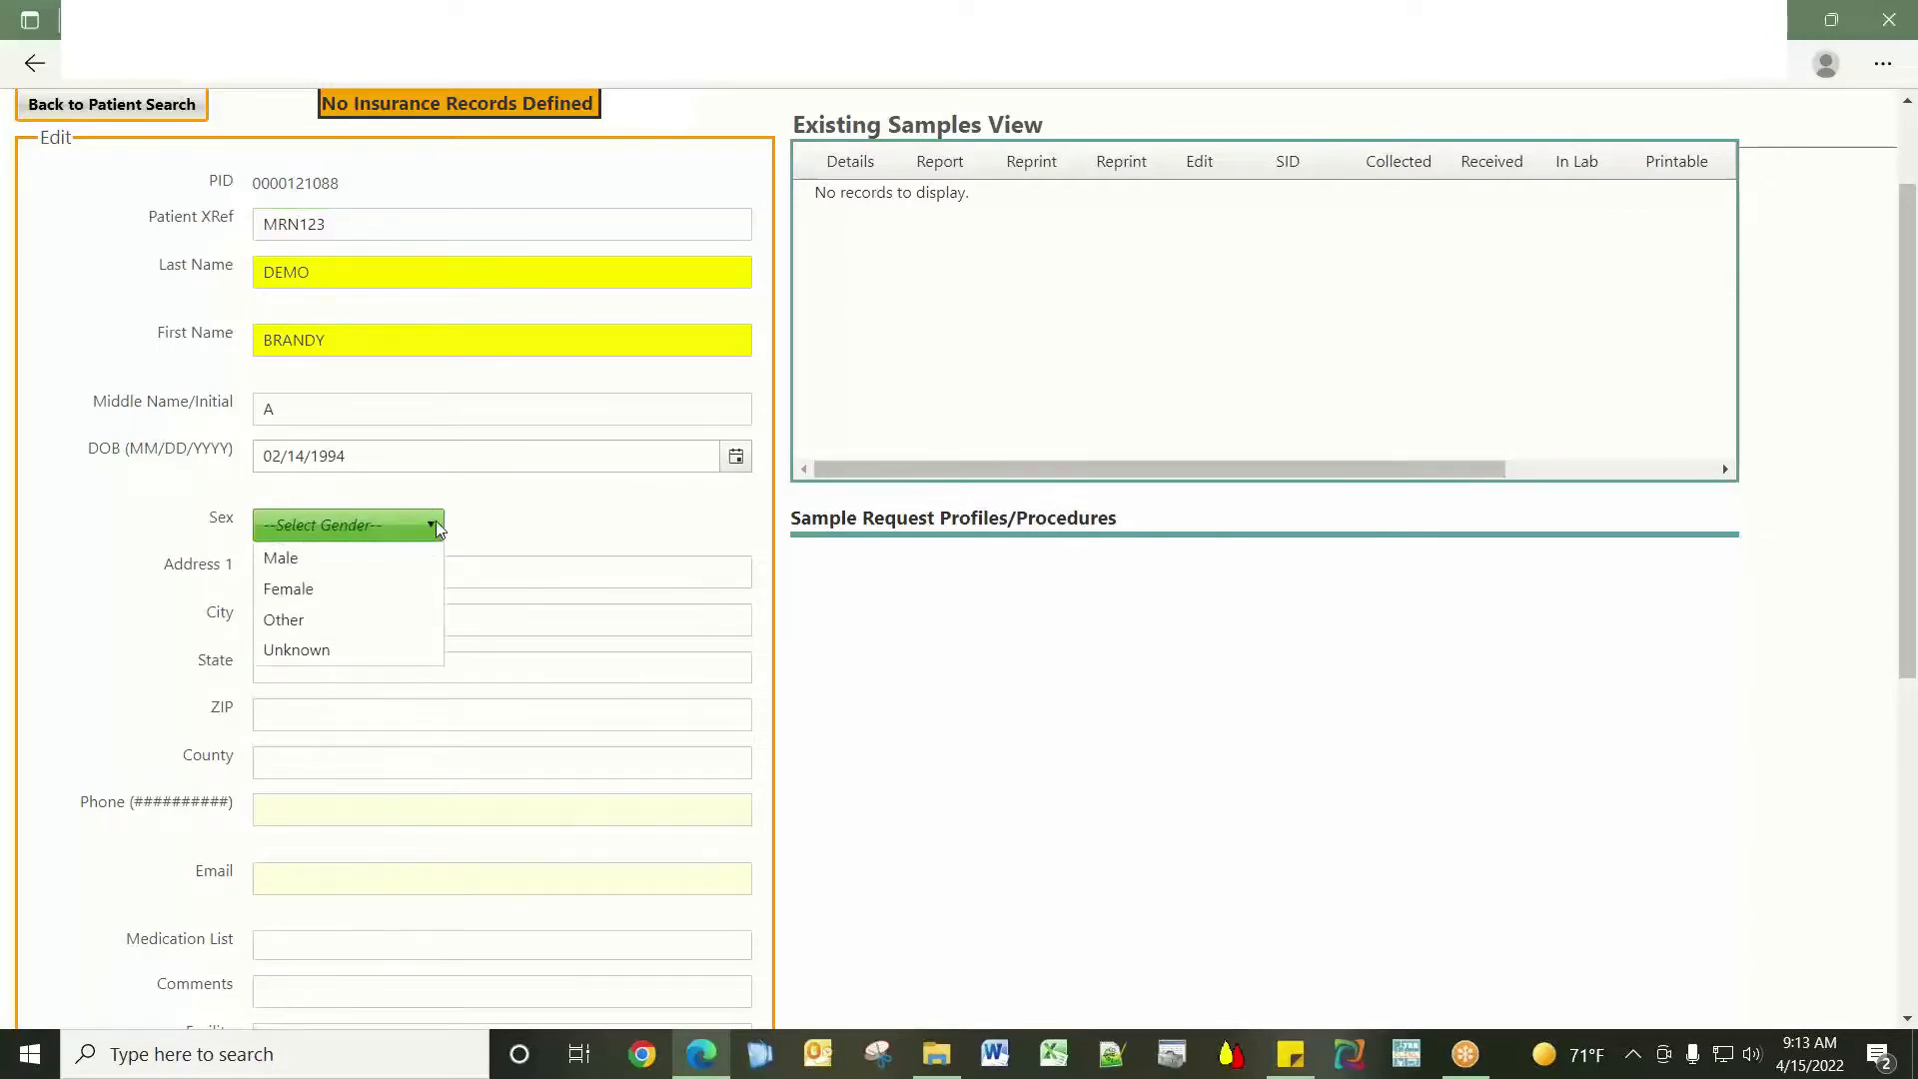
pyautogui.click(356, 588)
pyautogui.click(359, 578)
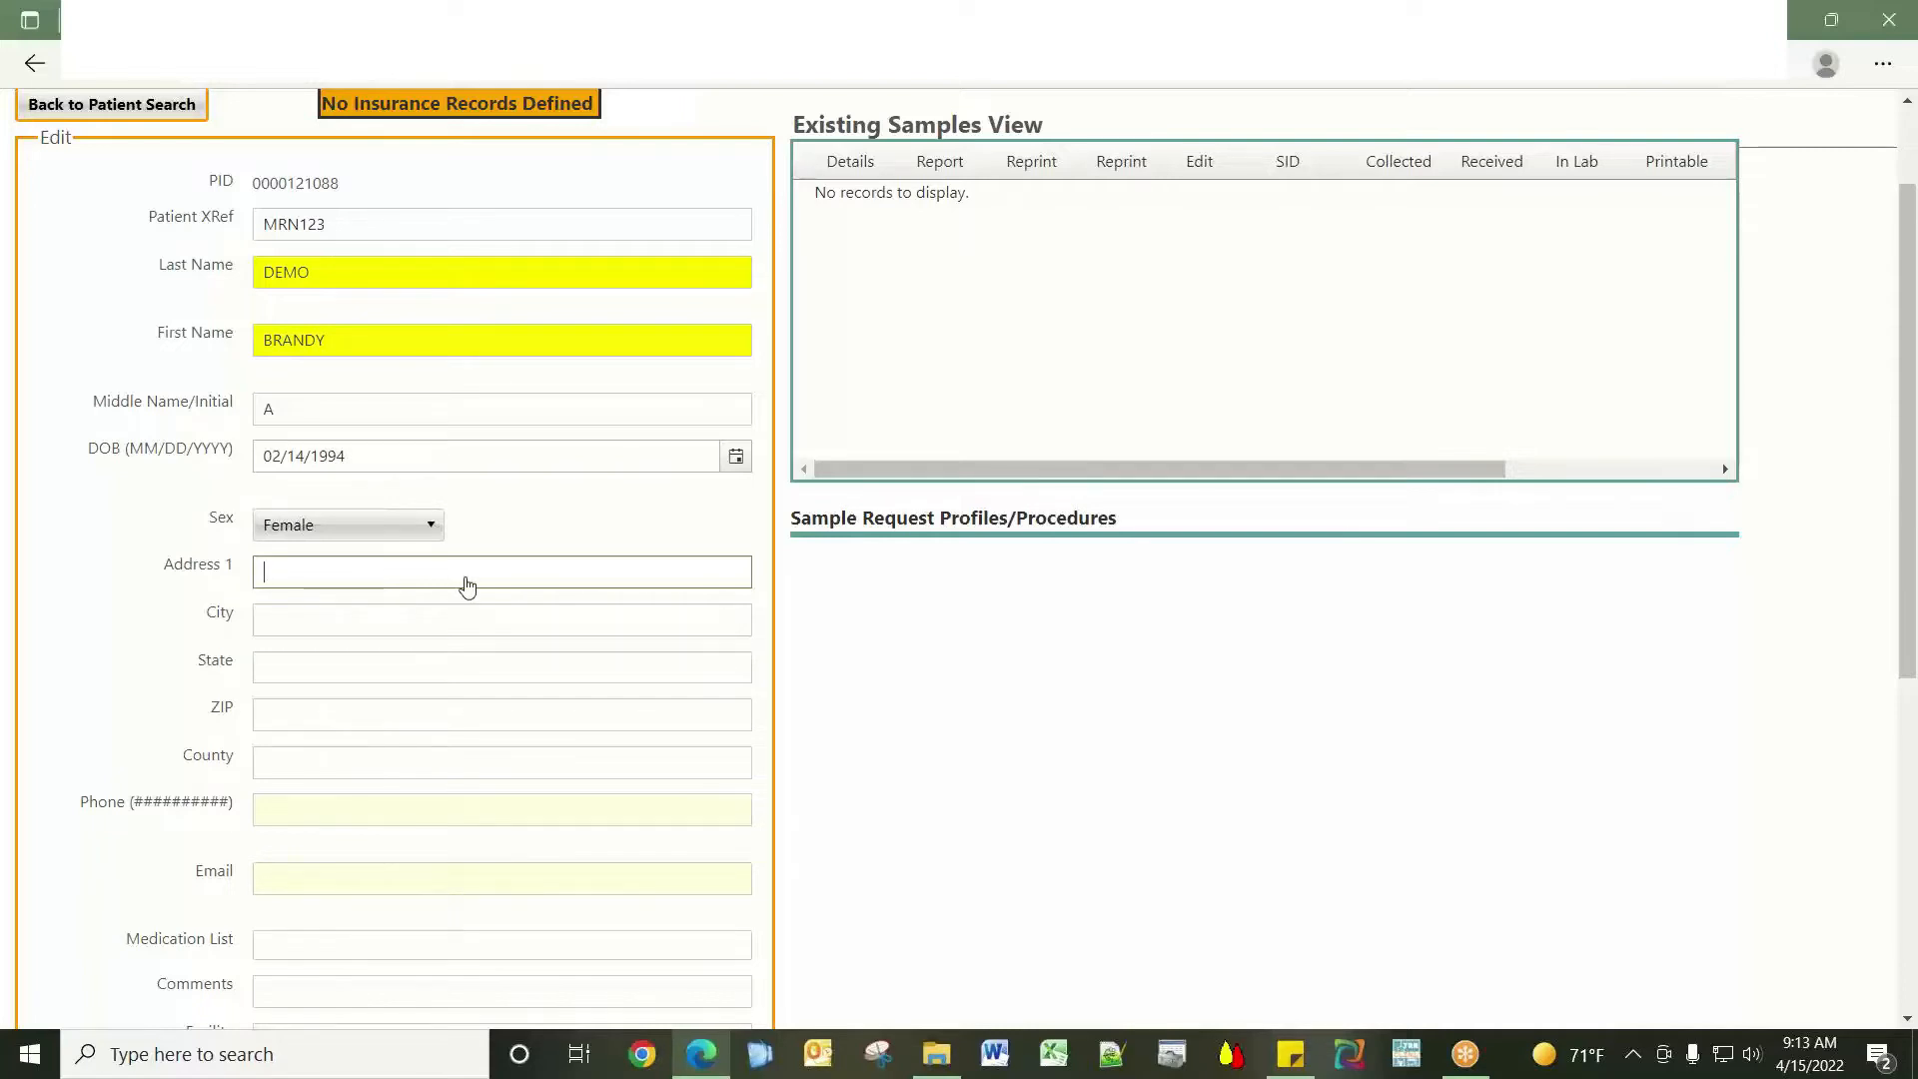
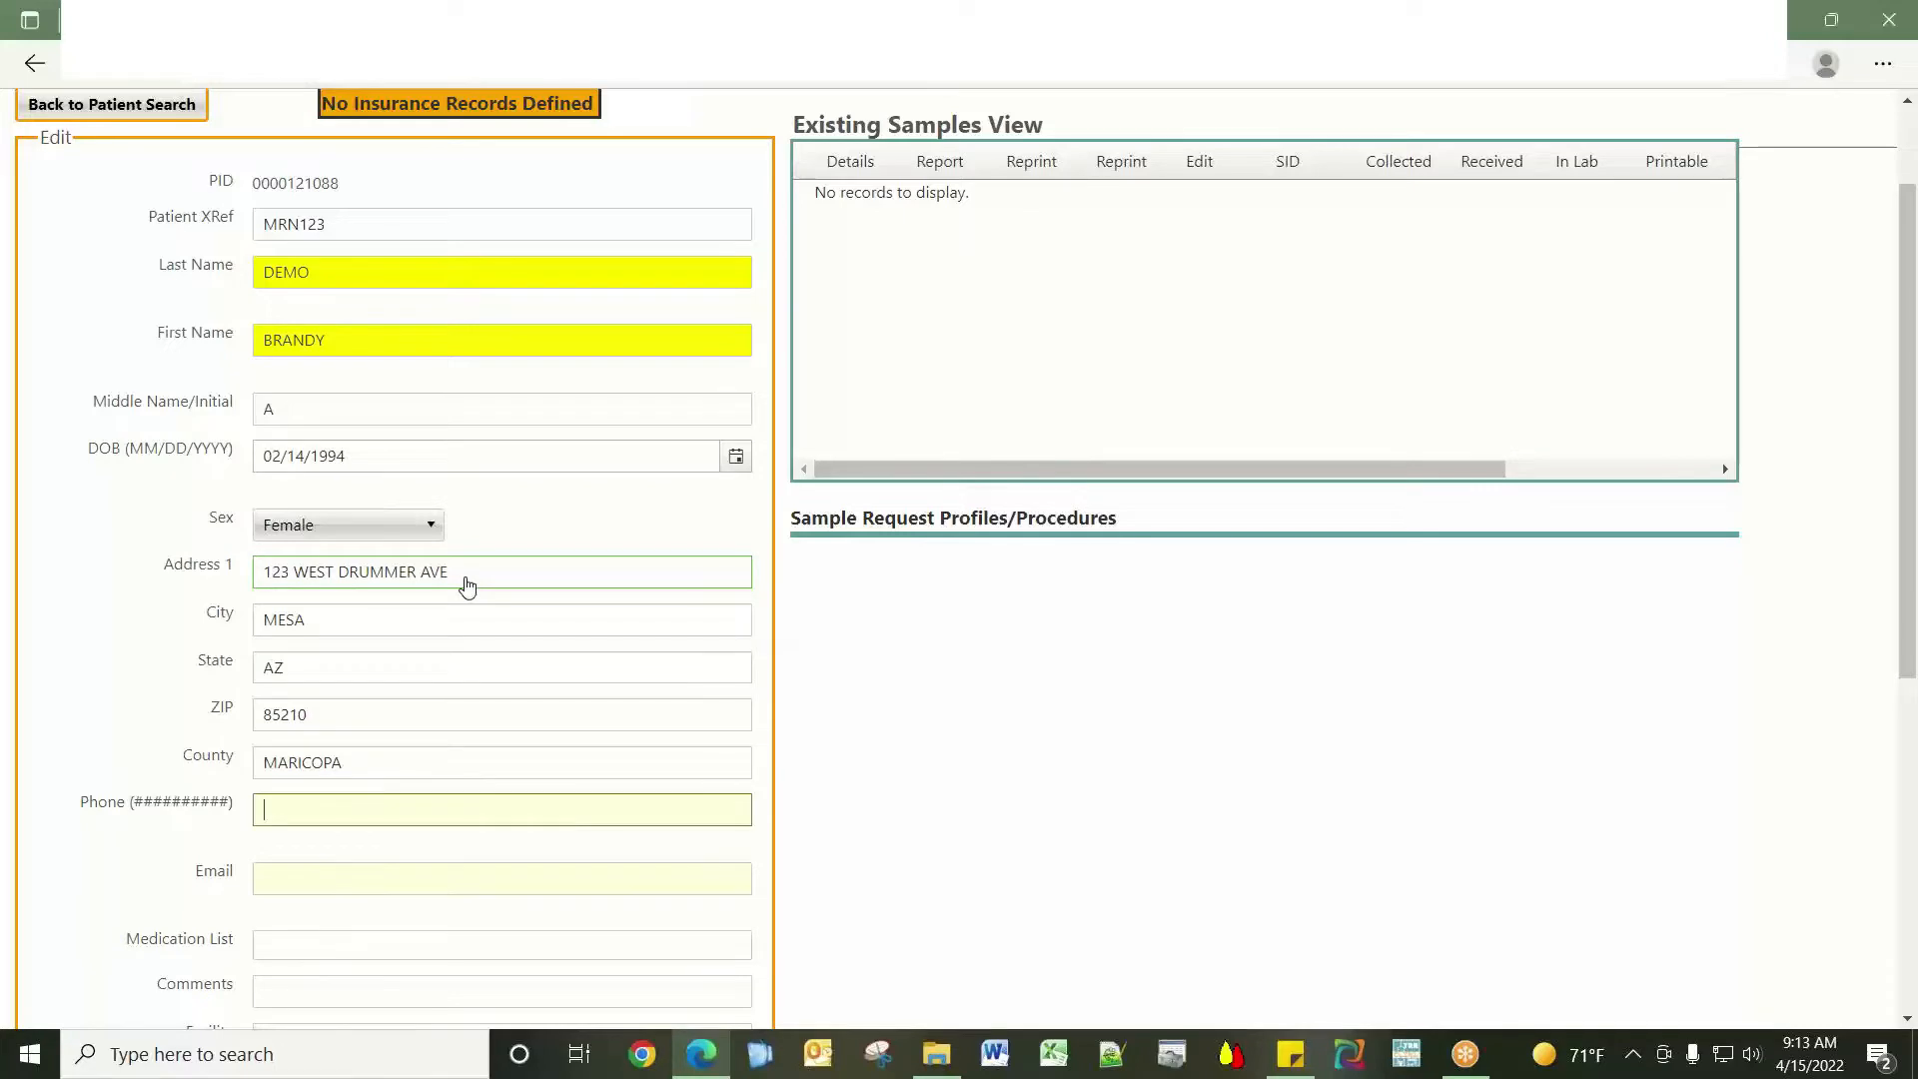
pyautogui.write('5555555555')
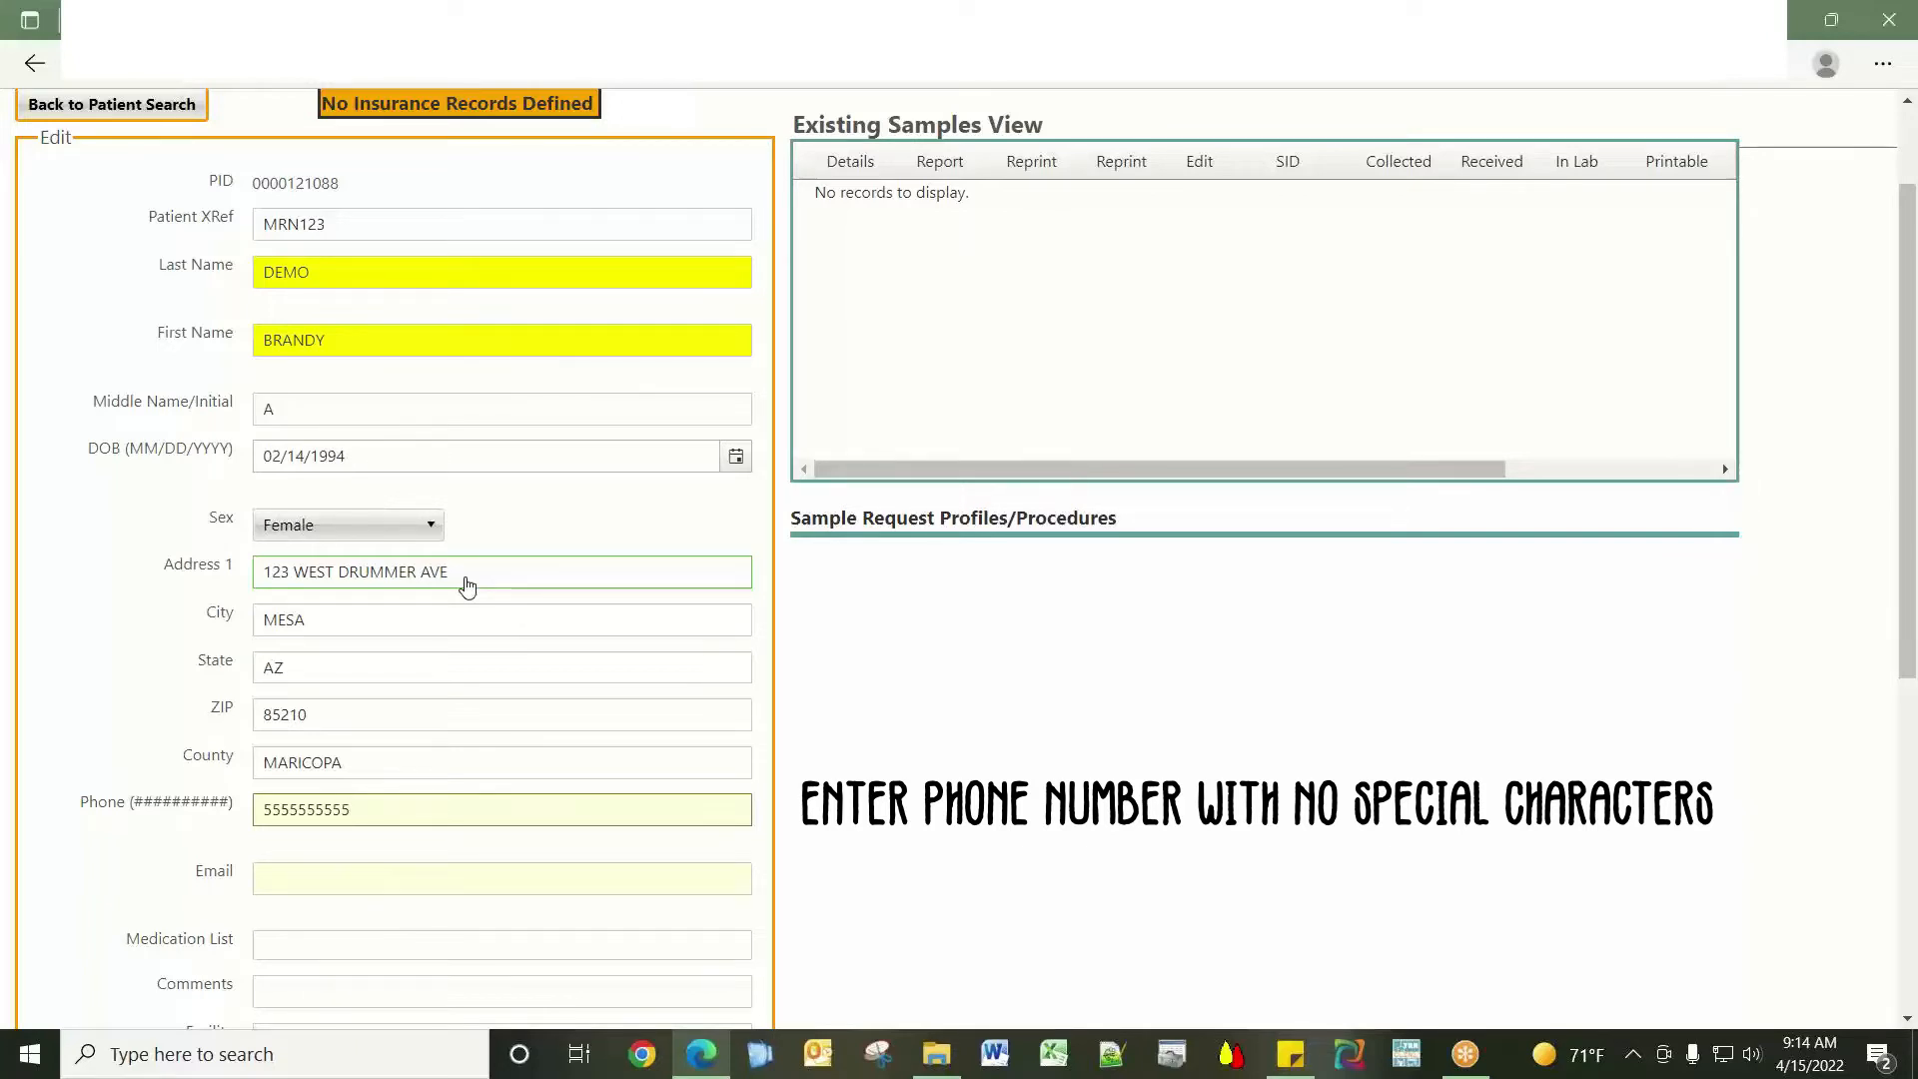
pyautogui.press('Tab')
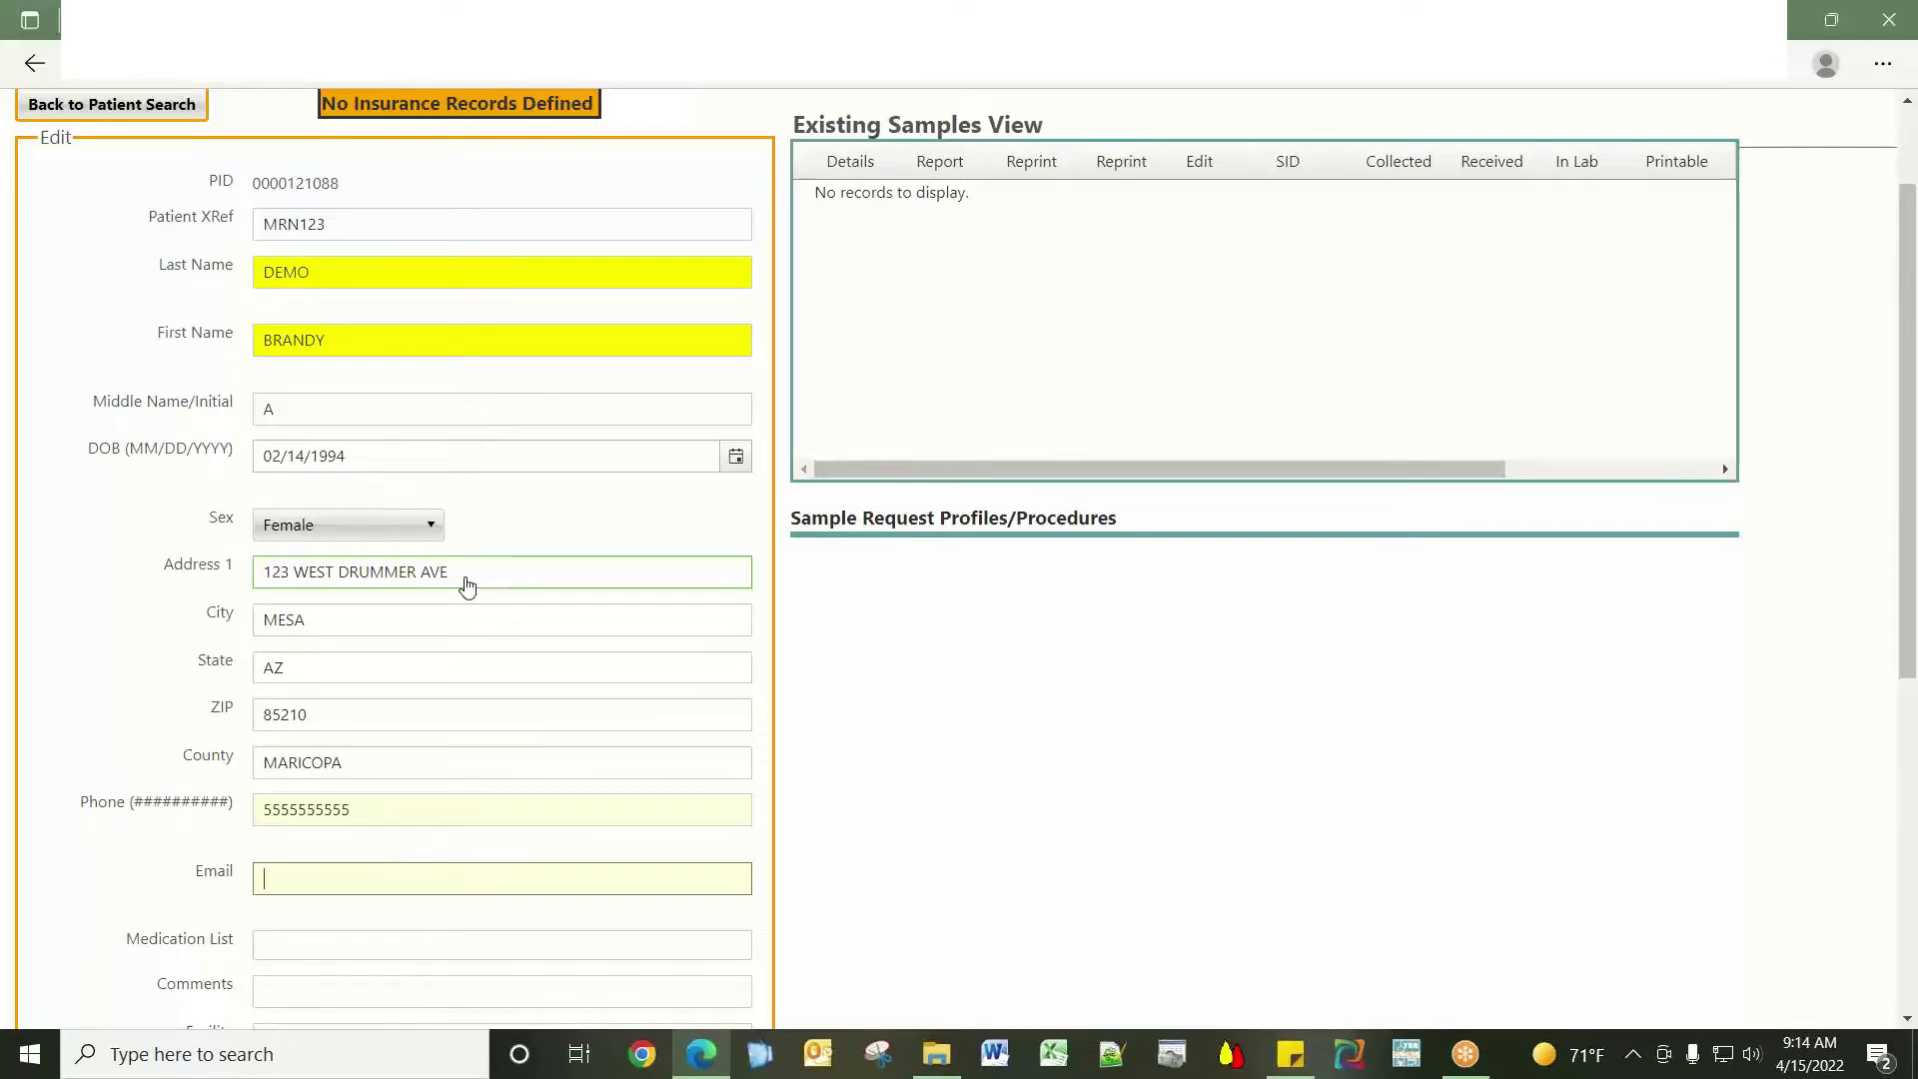
# Move through the medication, comments and facility fields, keeping the default physician.
pyautogui.scroll(-4, 1458, 740)
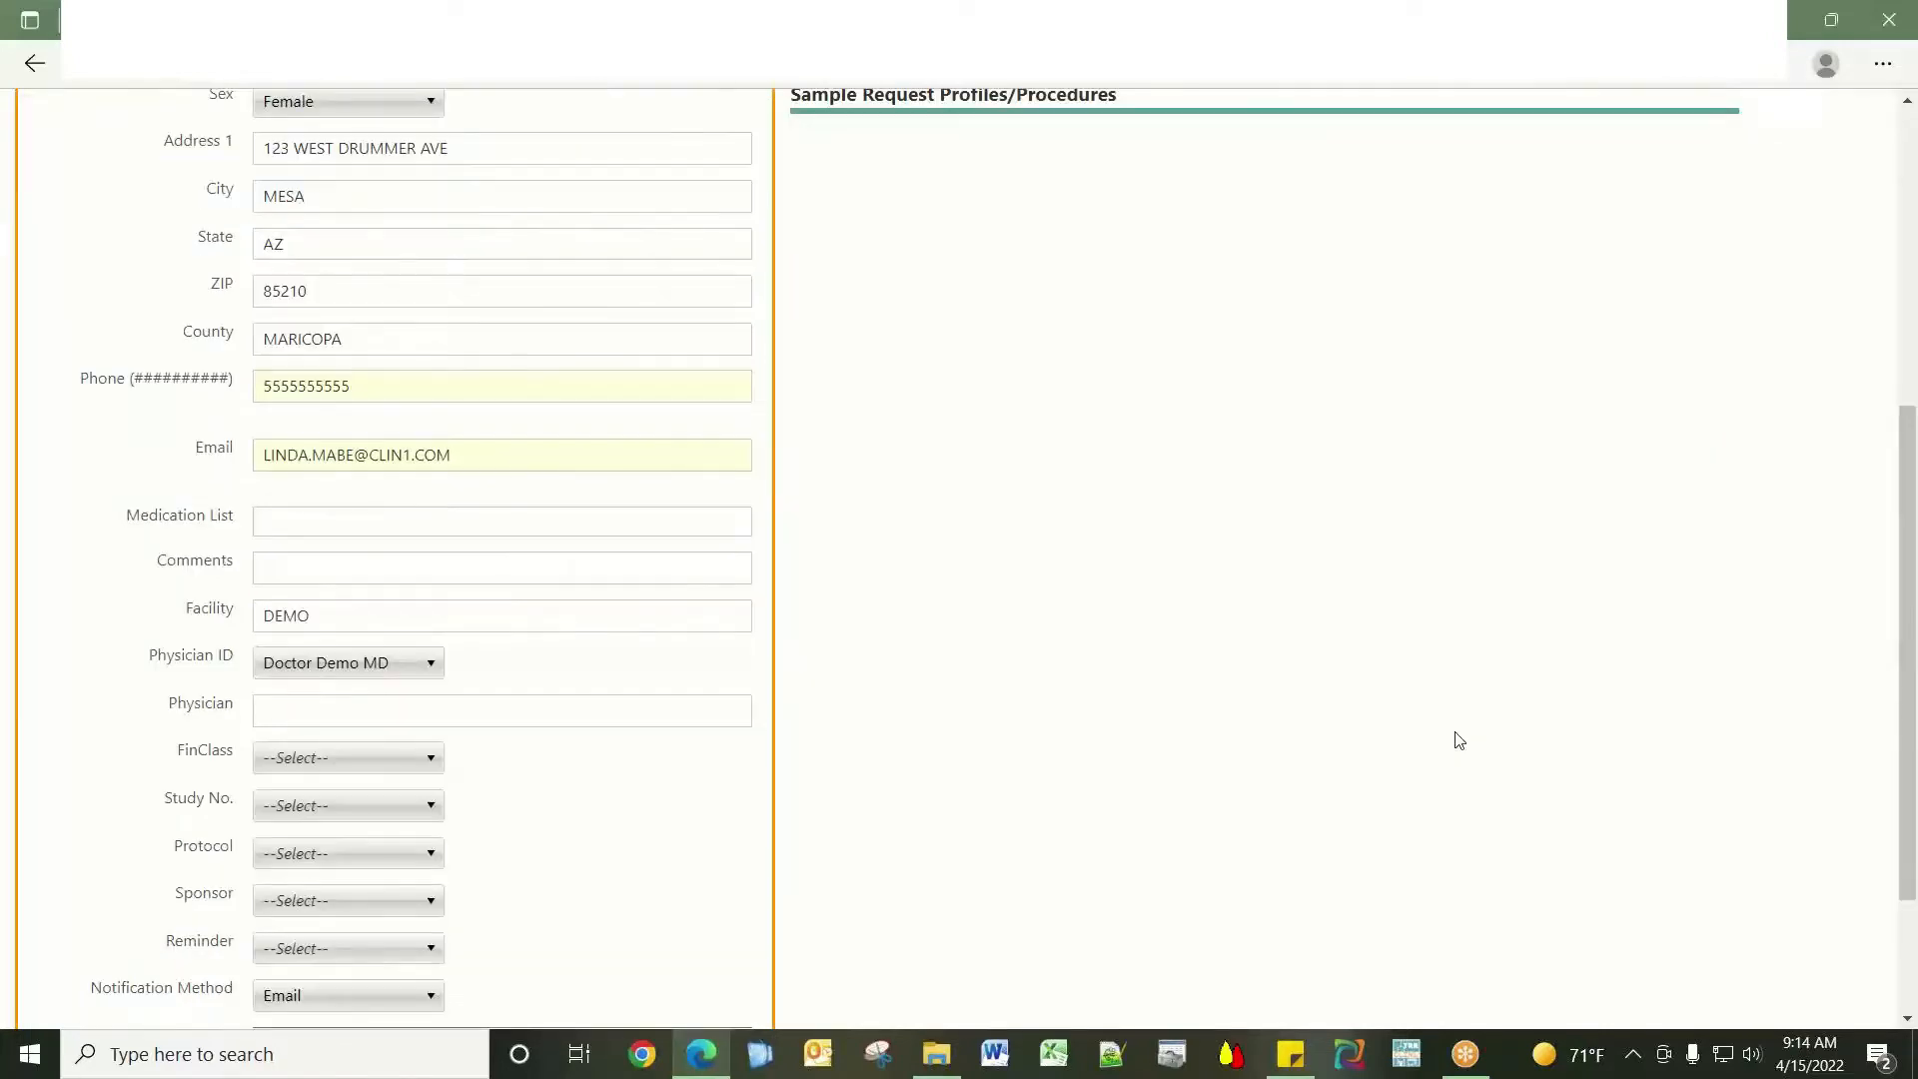
pyautogui.scroll(-2, 1458, 740)
pyautogui.press('Tab')
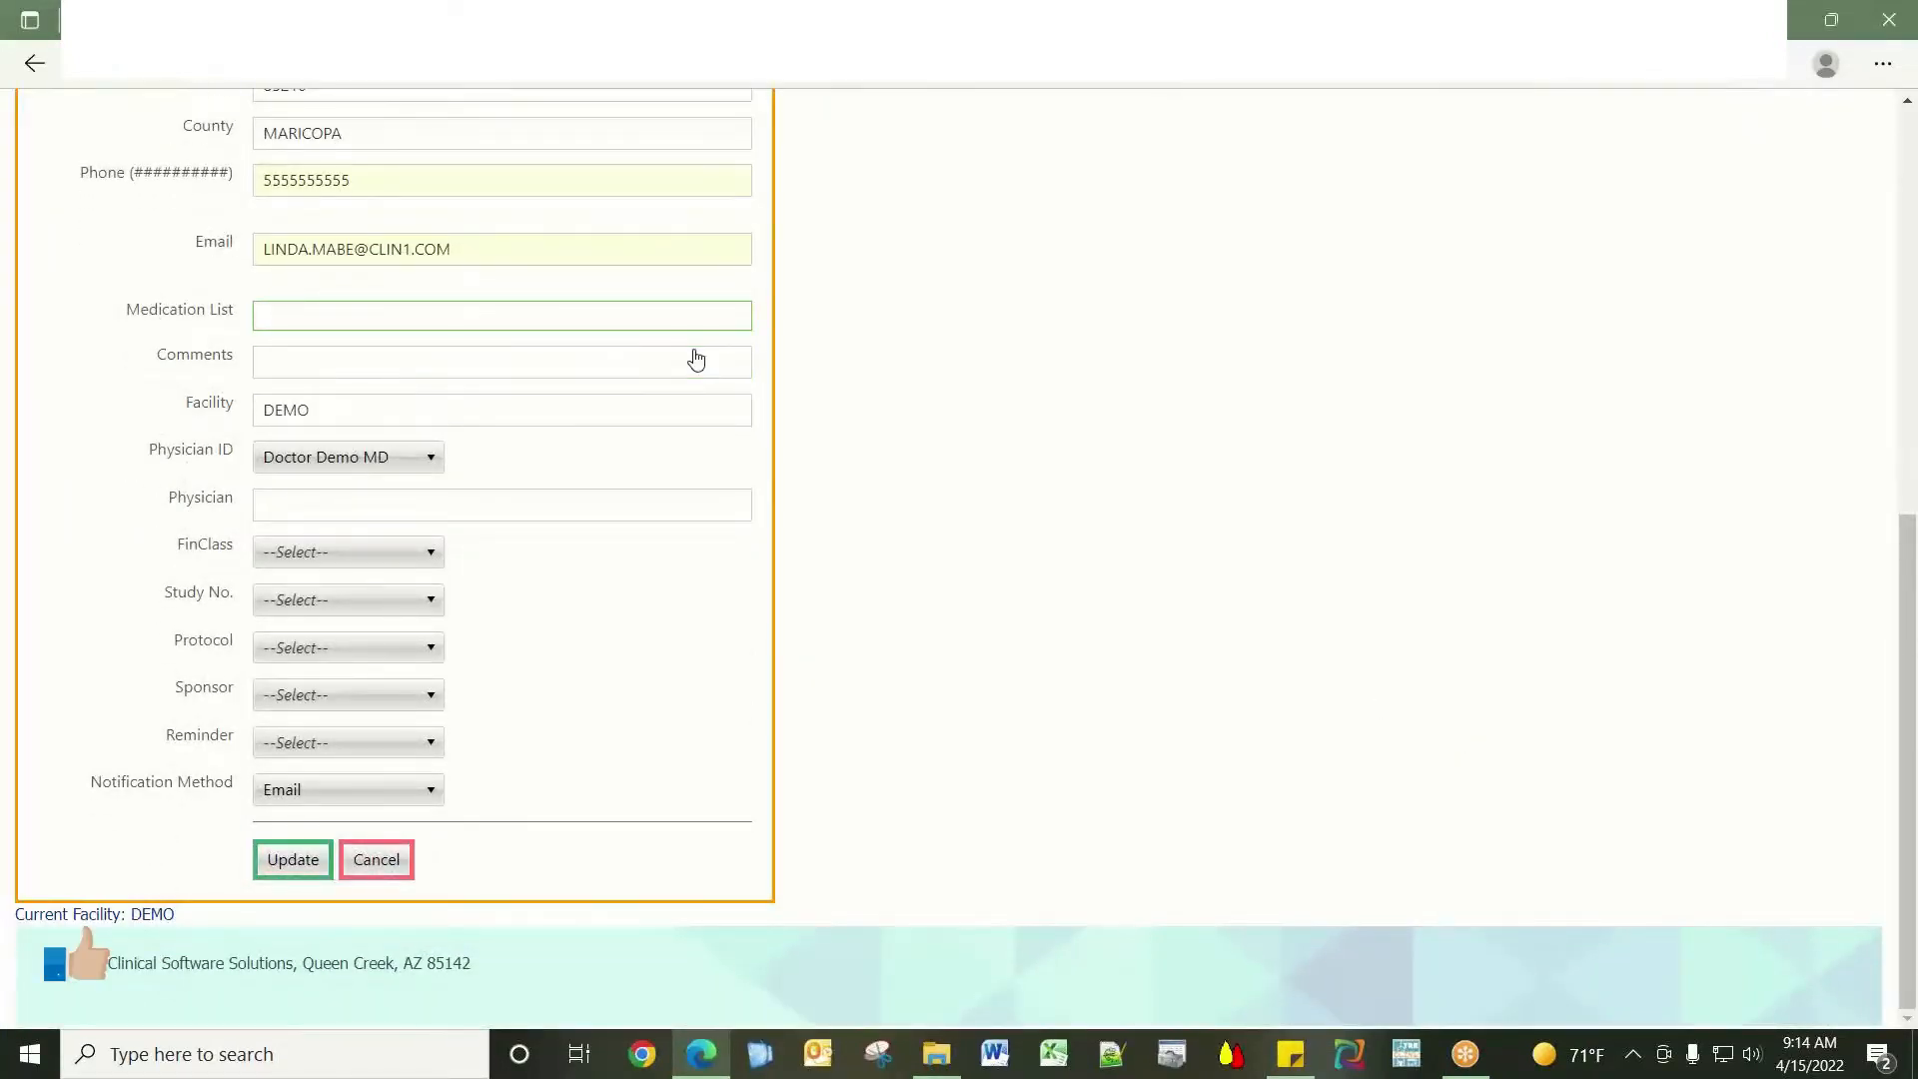
pyautogui.click(657, 366)
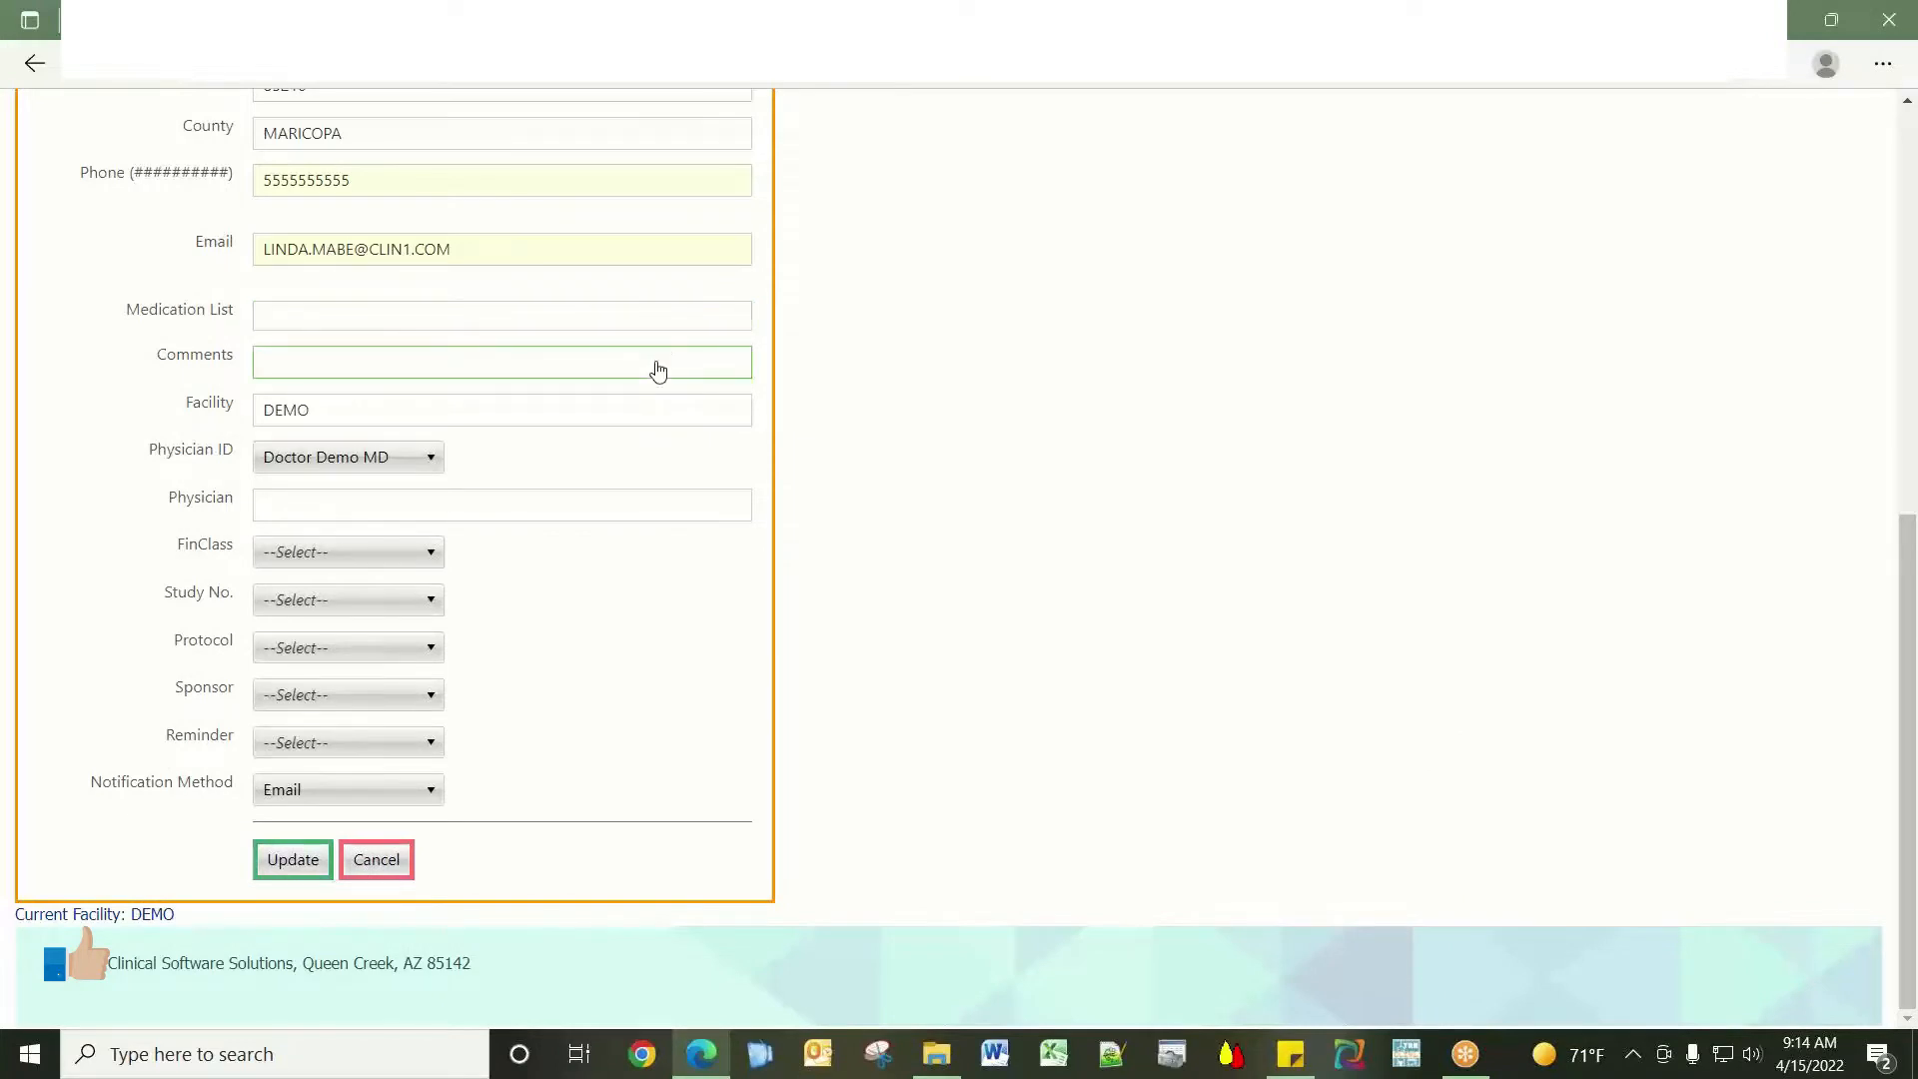
pyautogui.click(375, 424)
pyautogui.click(393, 461)
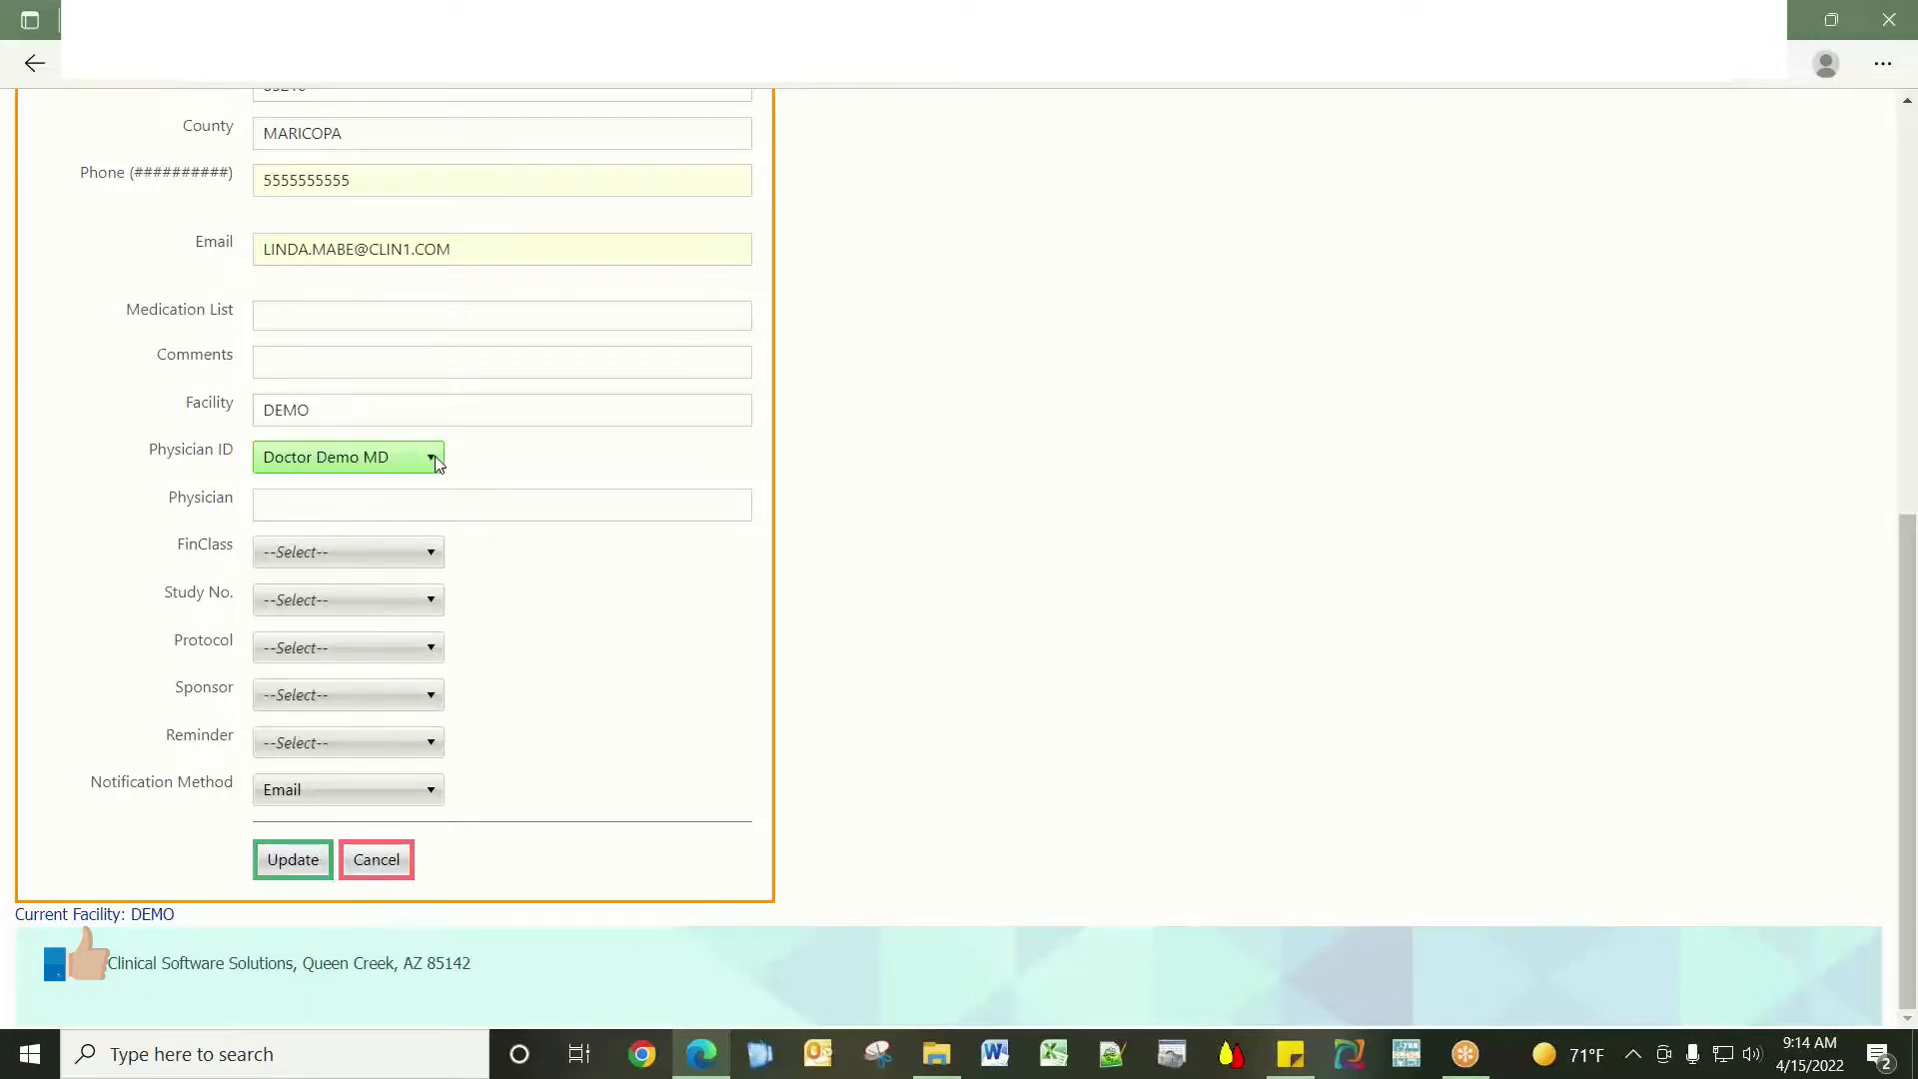
pyautogui.click(437, 462)
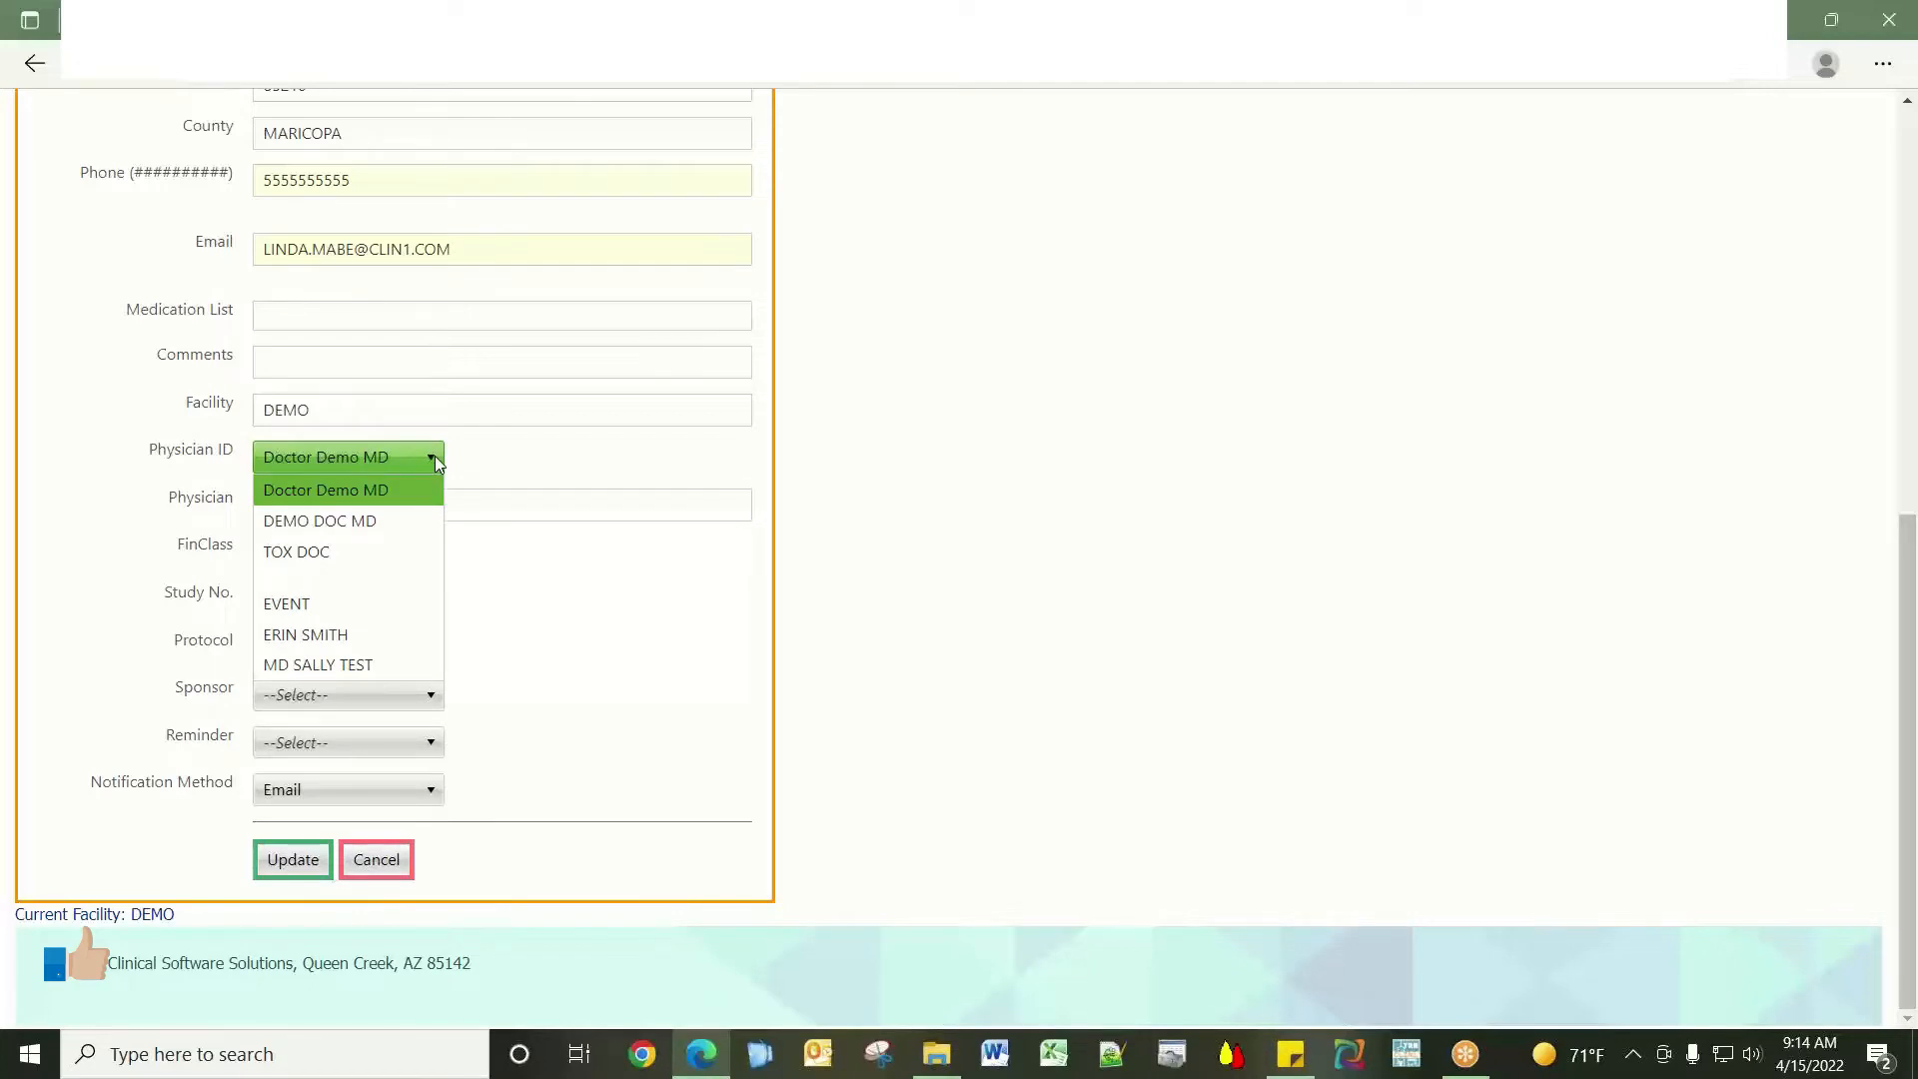
pyautogui.click(434, 456)
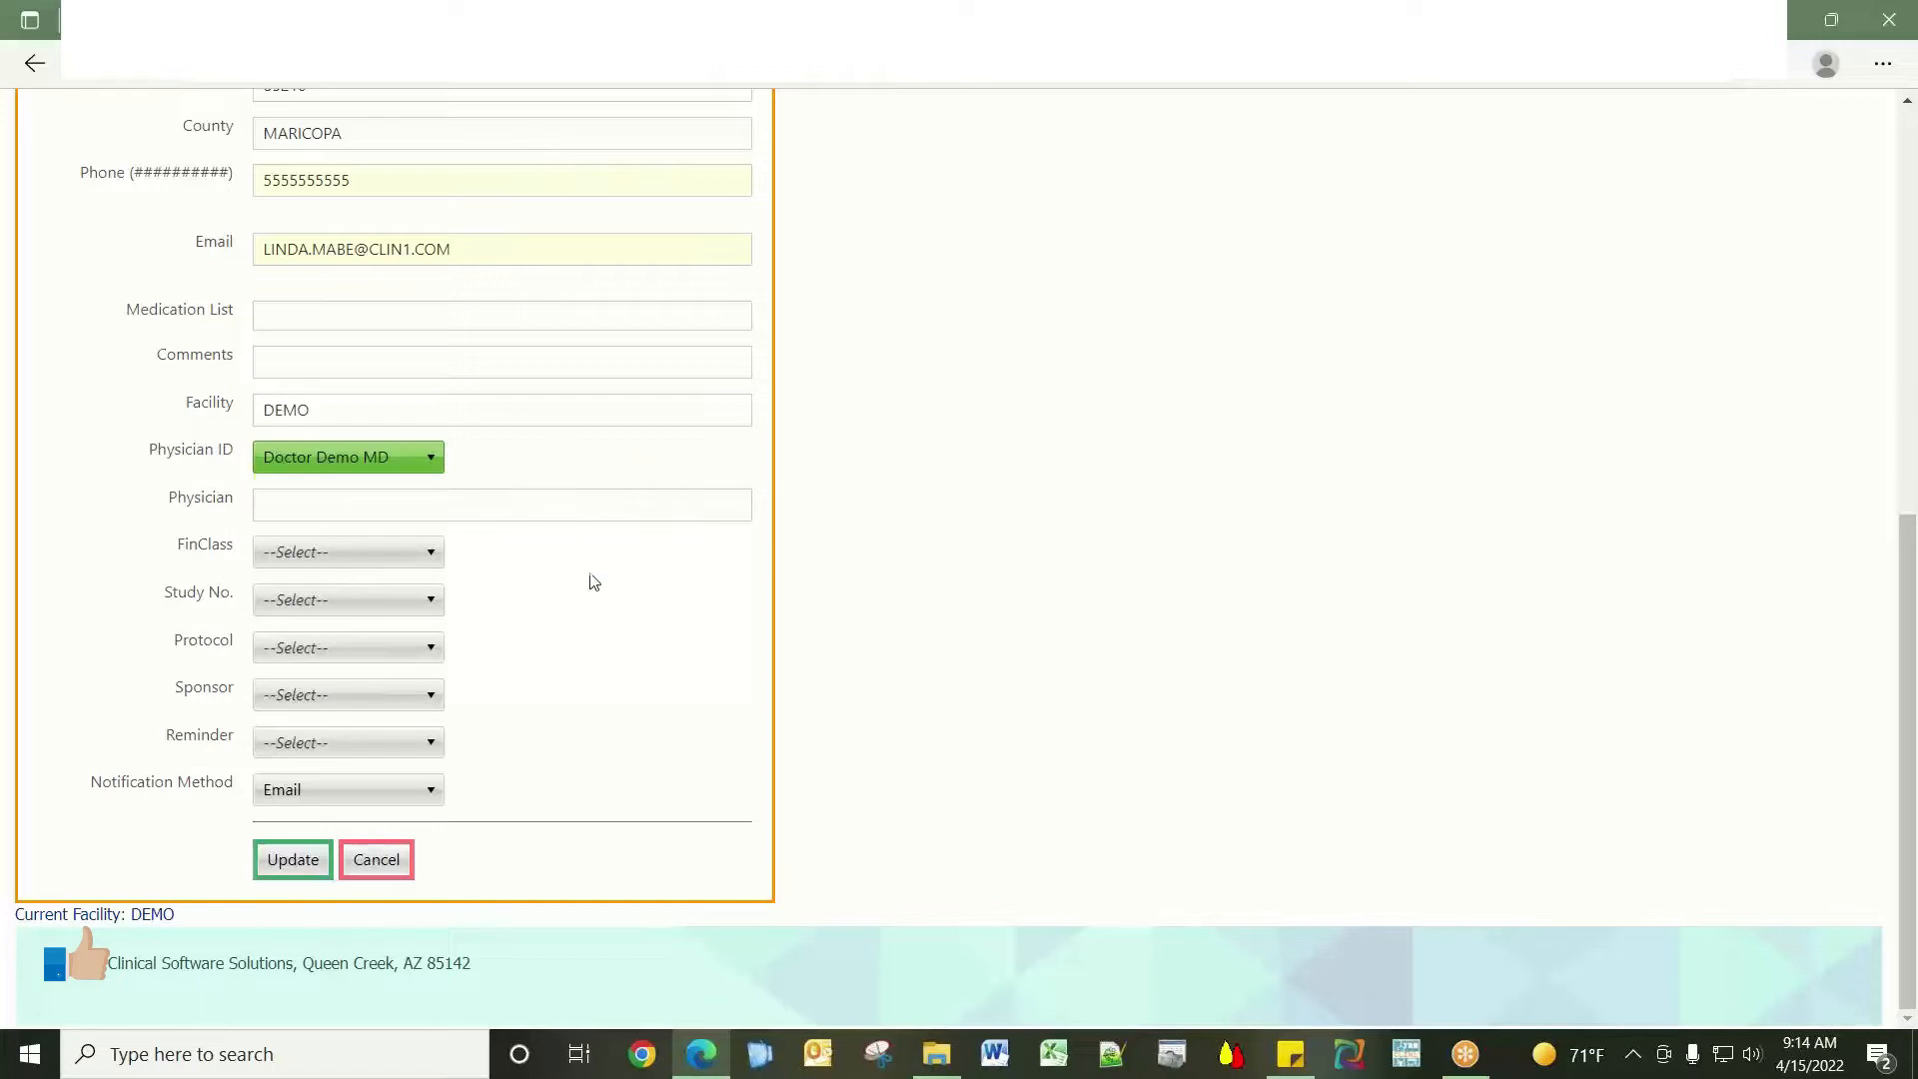
# Set the notification method to N/A and submit the patient record.
pyautogui.click(435, 556)
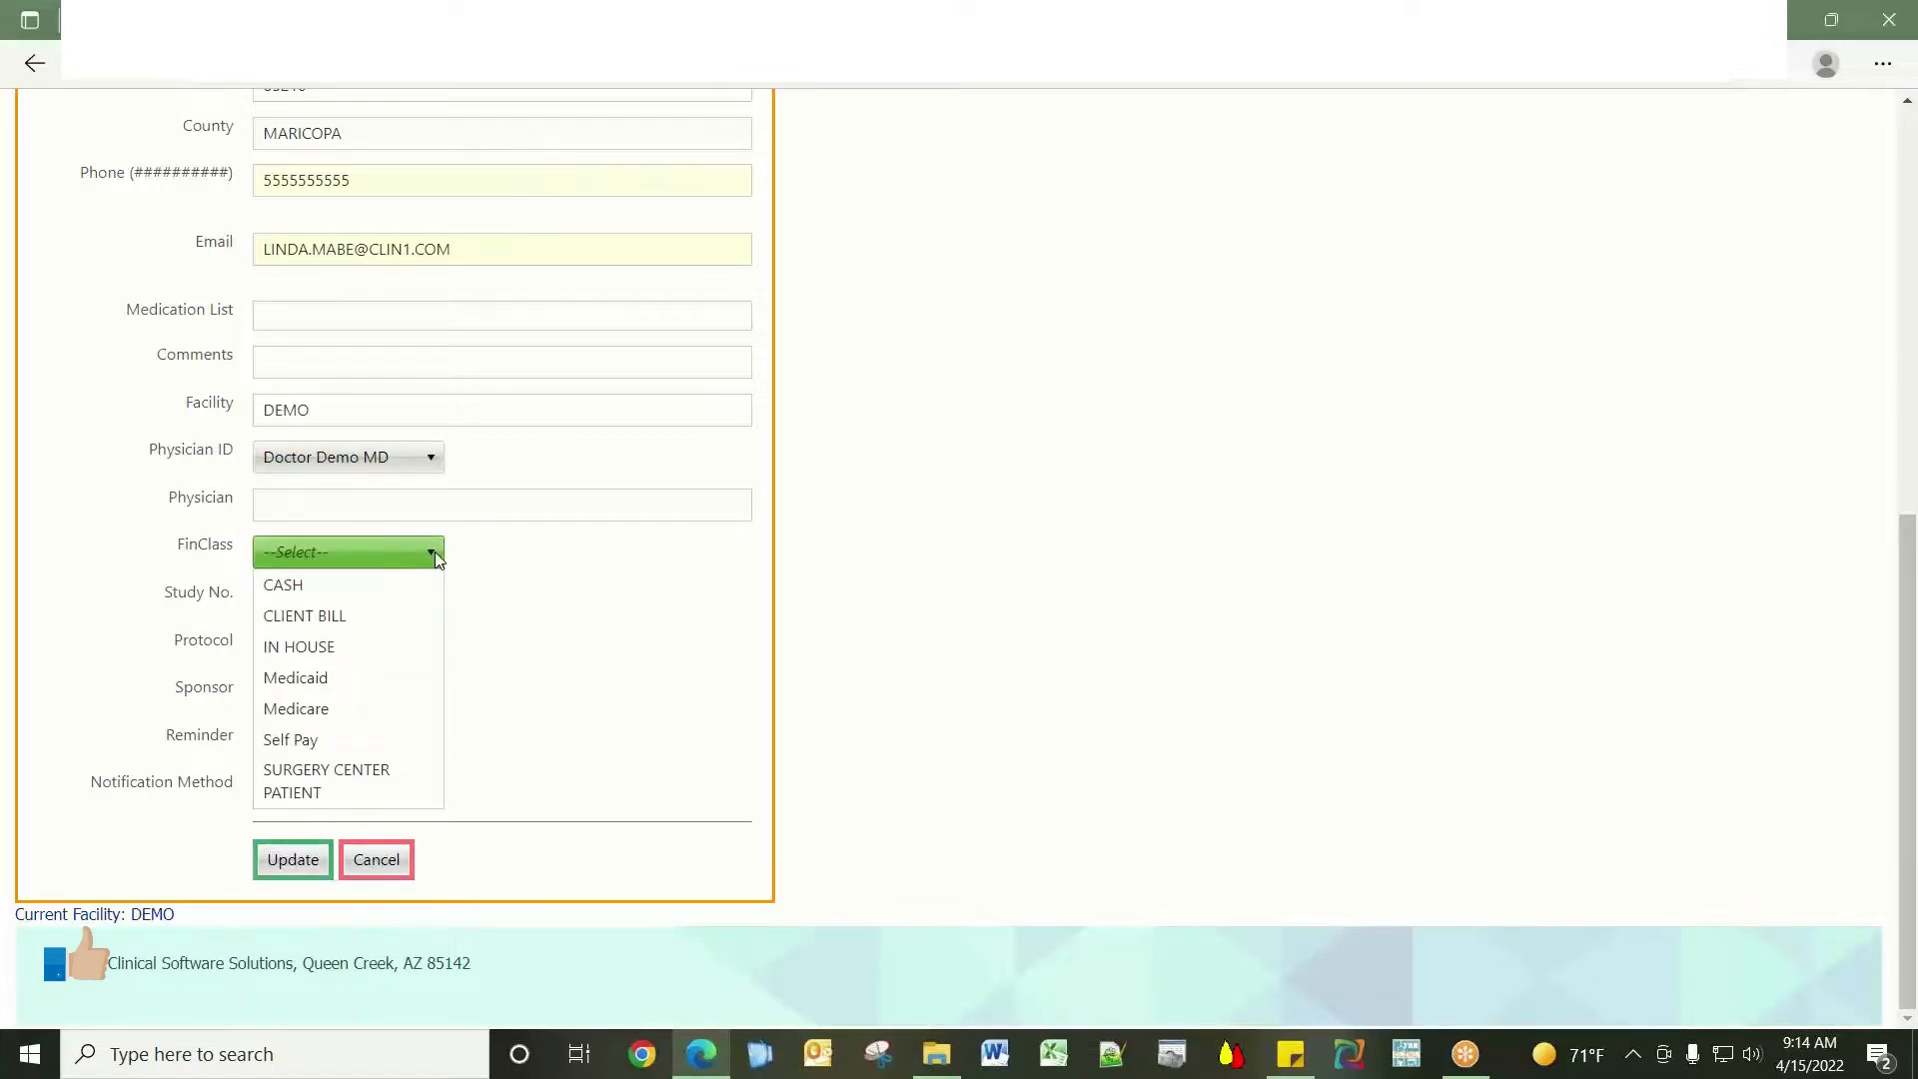
pyautogui.click(593, 555)
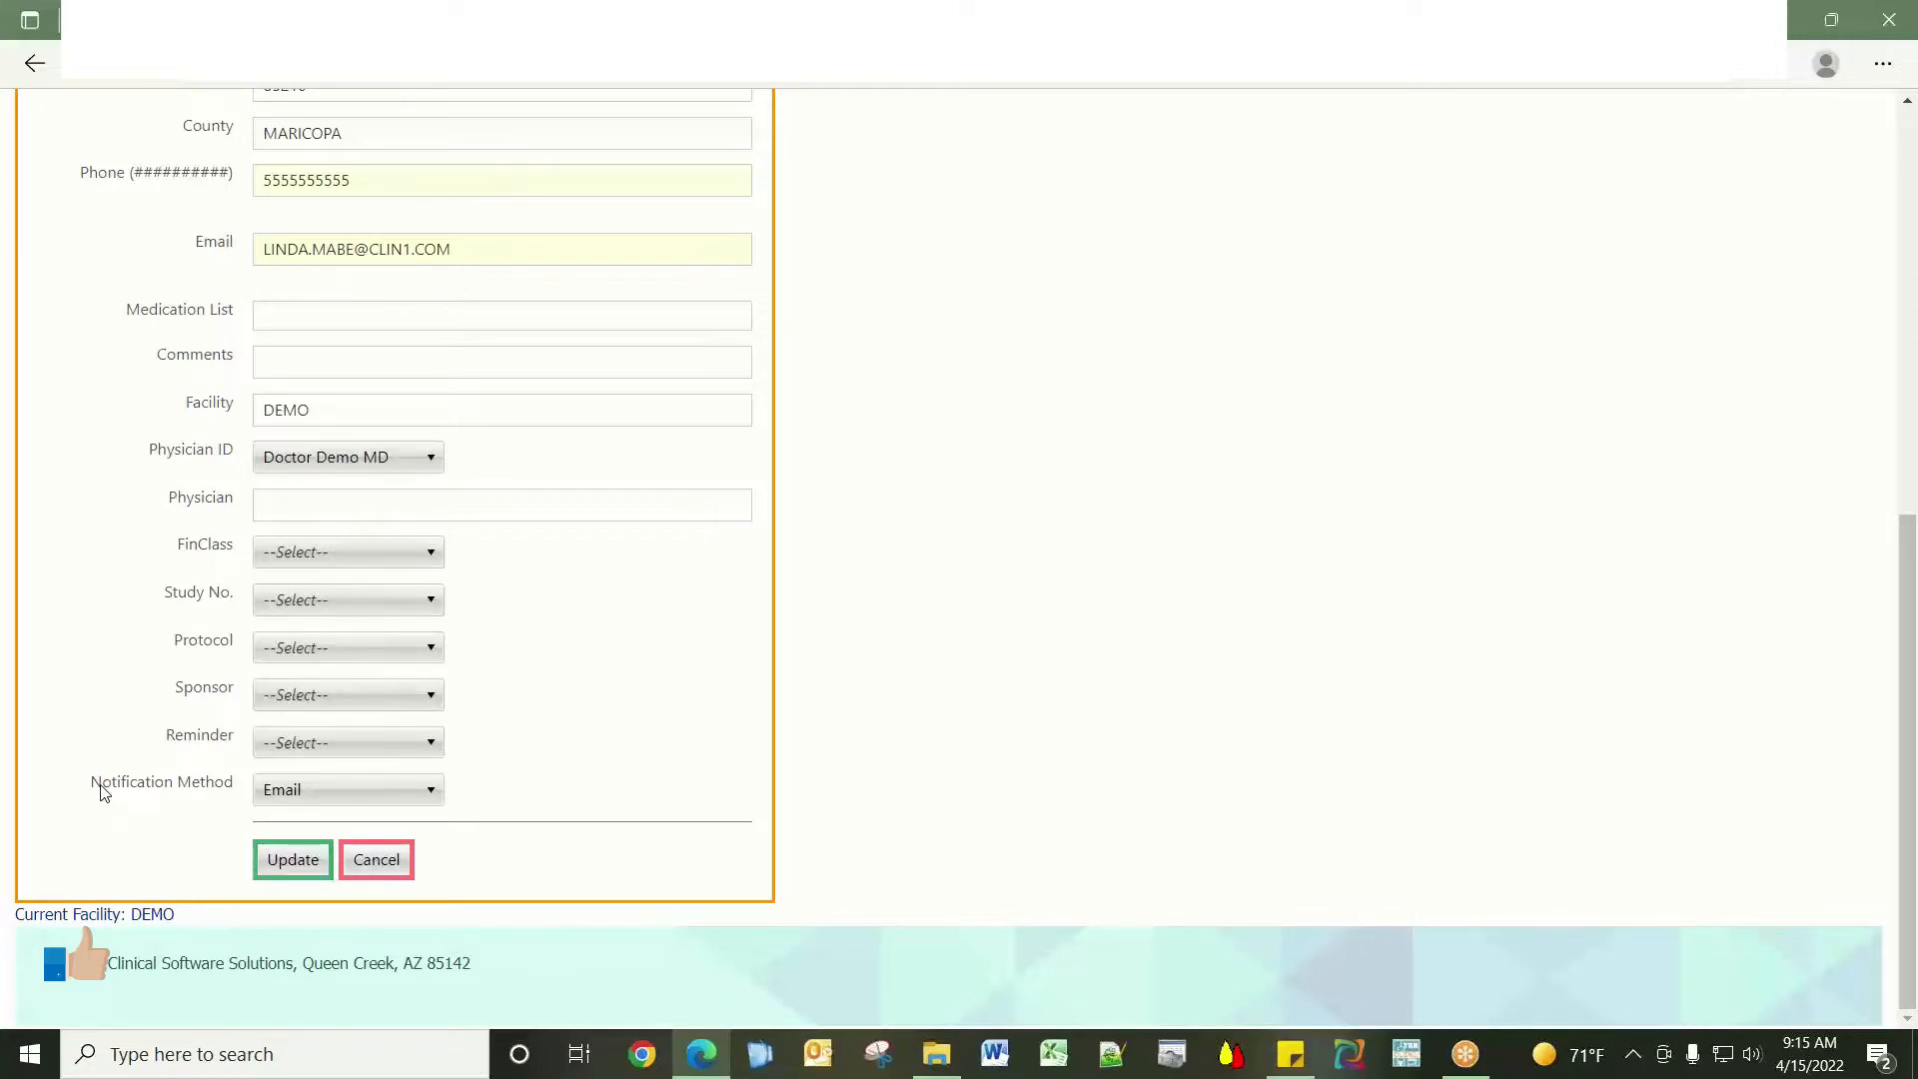
pyautogui.click(432, 794)
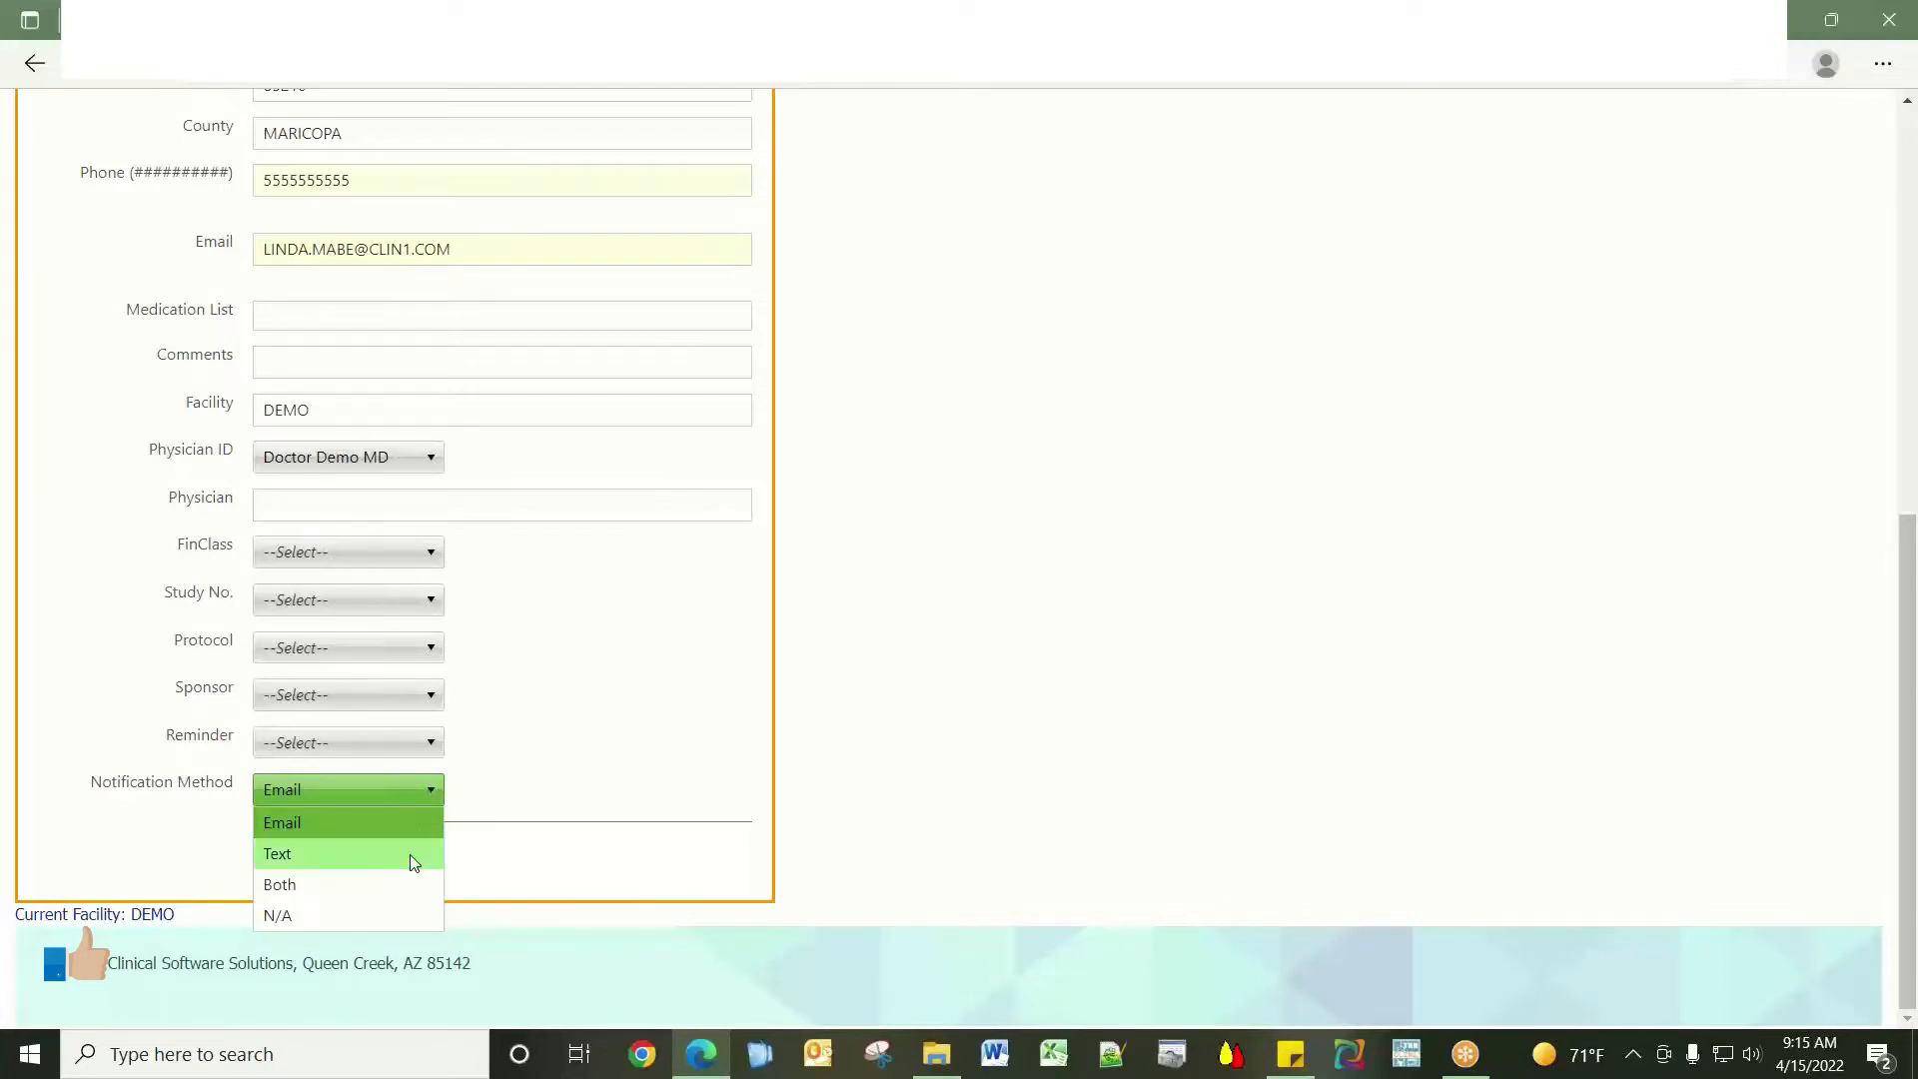
pyautogui.click(410, 917)
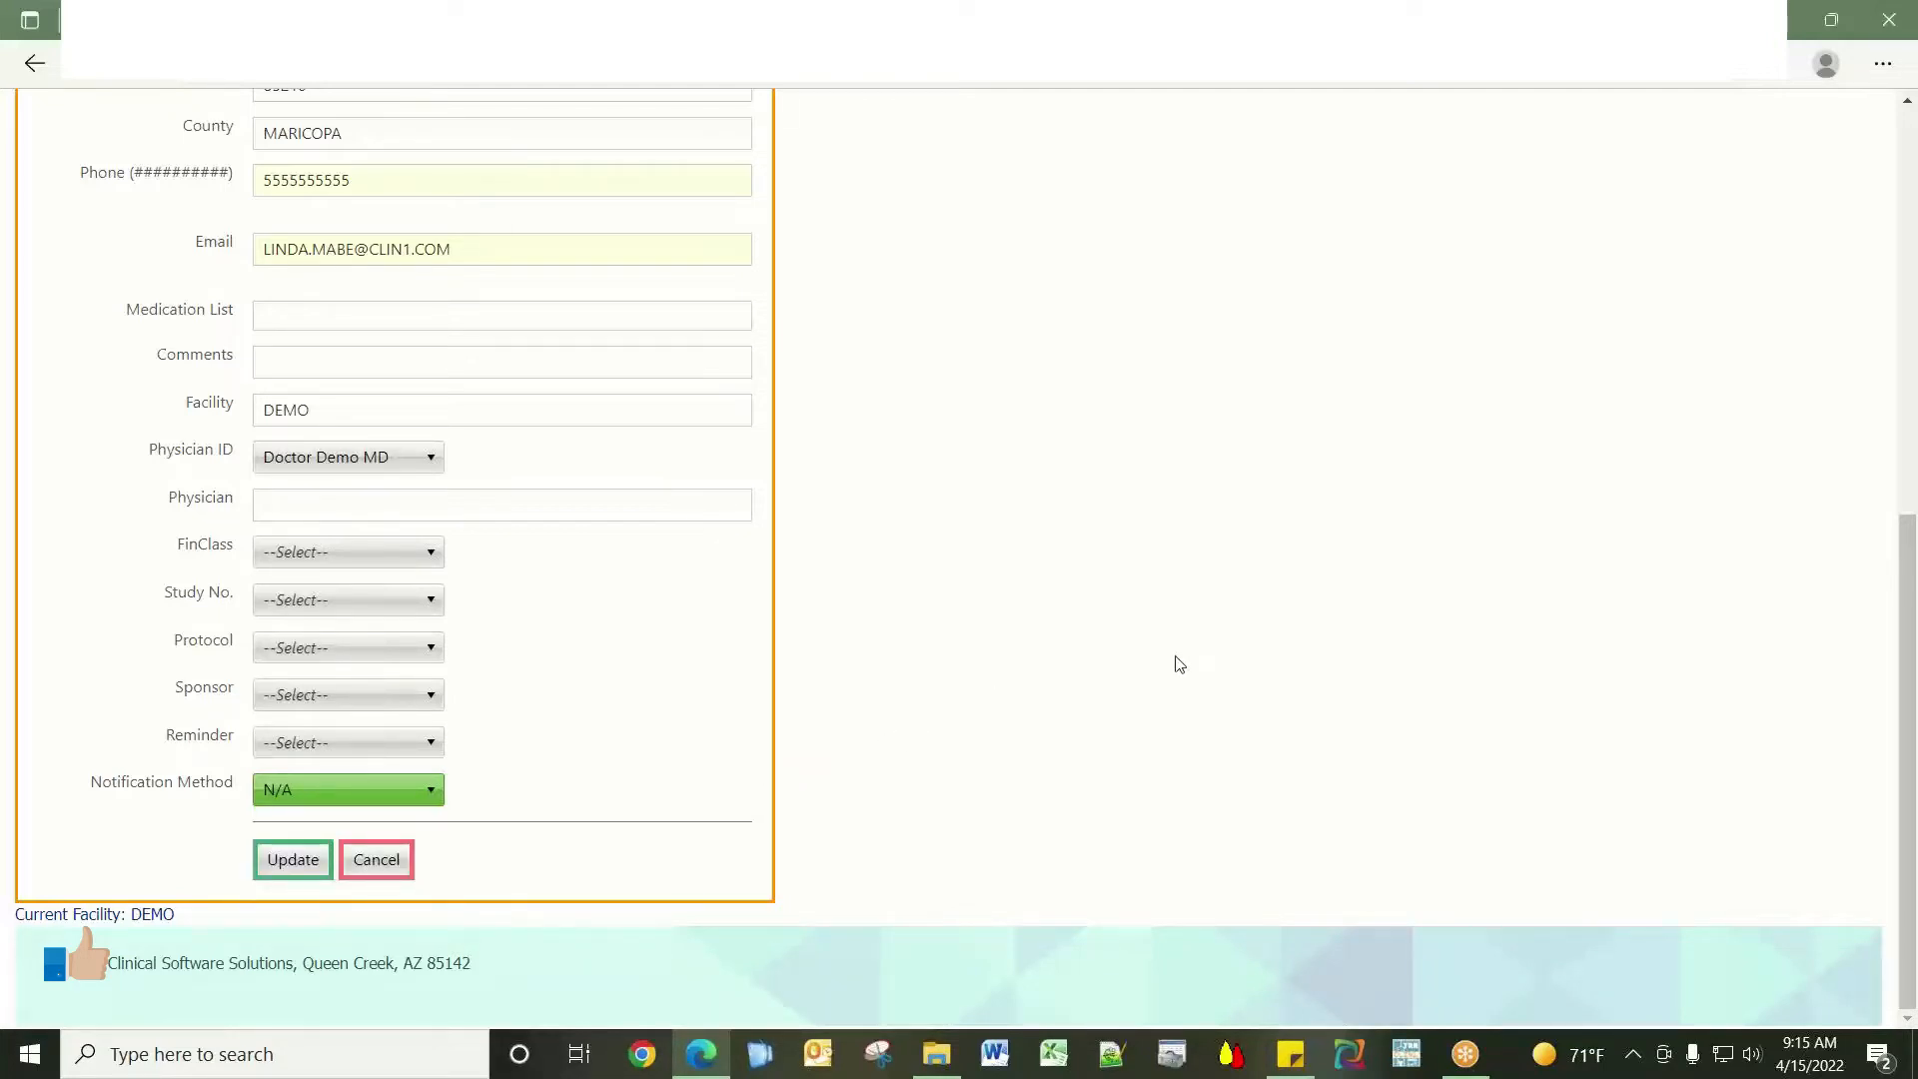
pyautogui.click(281, 871)
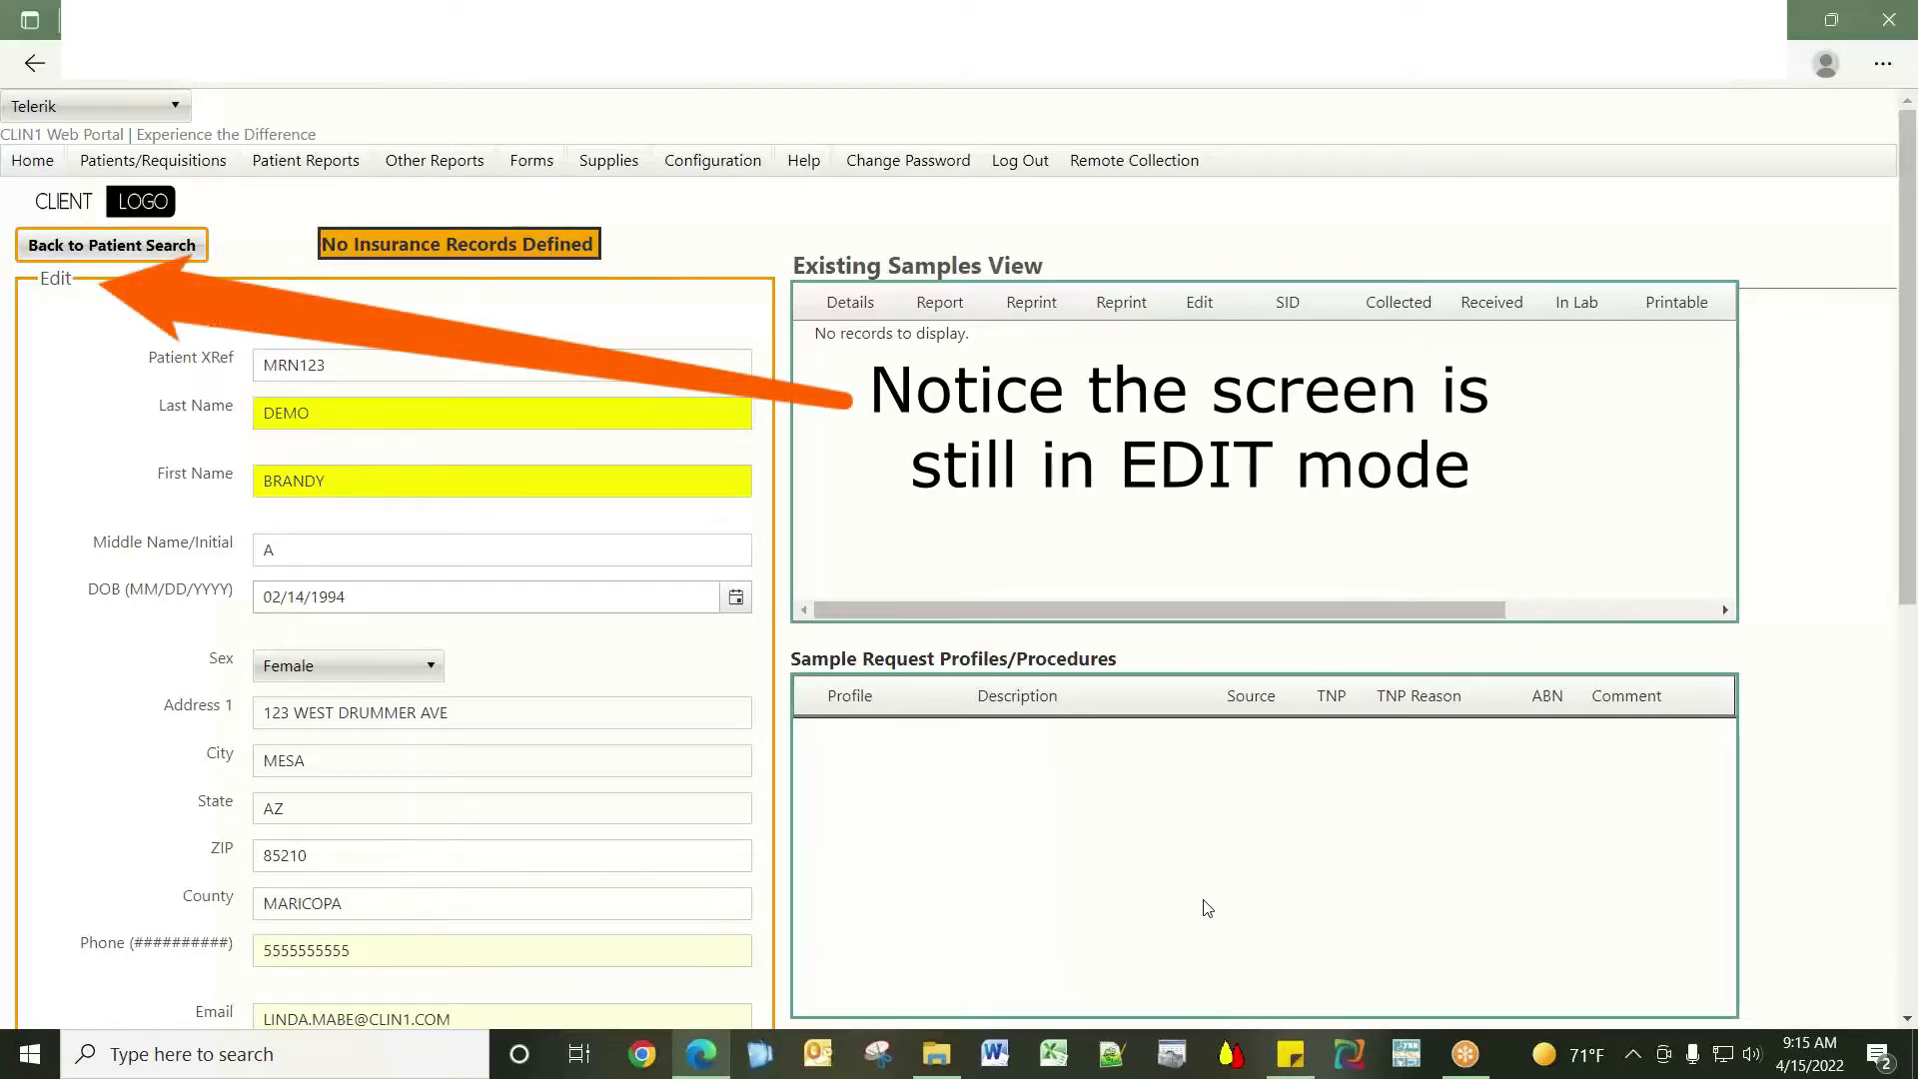
# Set the required FinClass to CLIENT BILL and save the patient record again.
pyautogui.scroll(-5, 1206, 905)
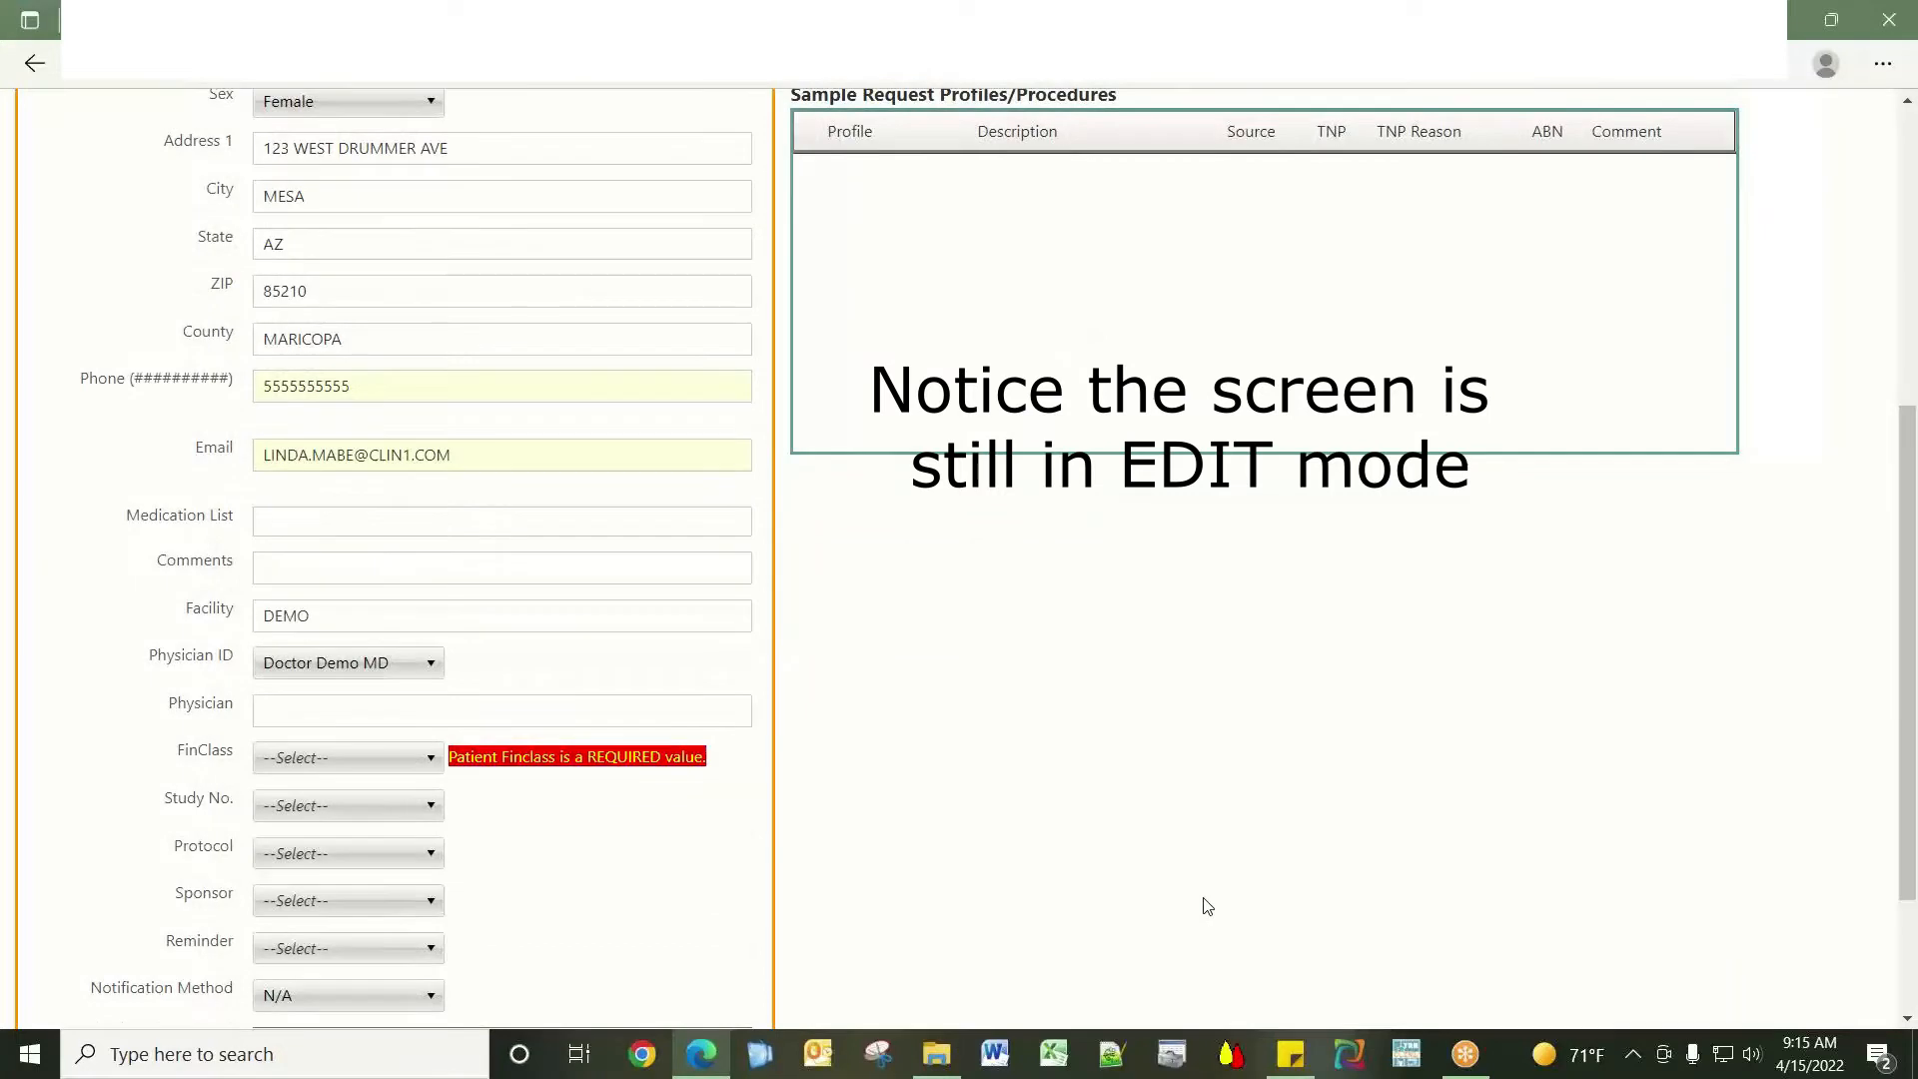
pyautogui.scroll(-2, 1206, 905)
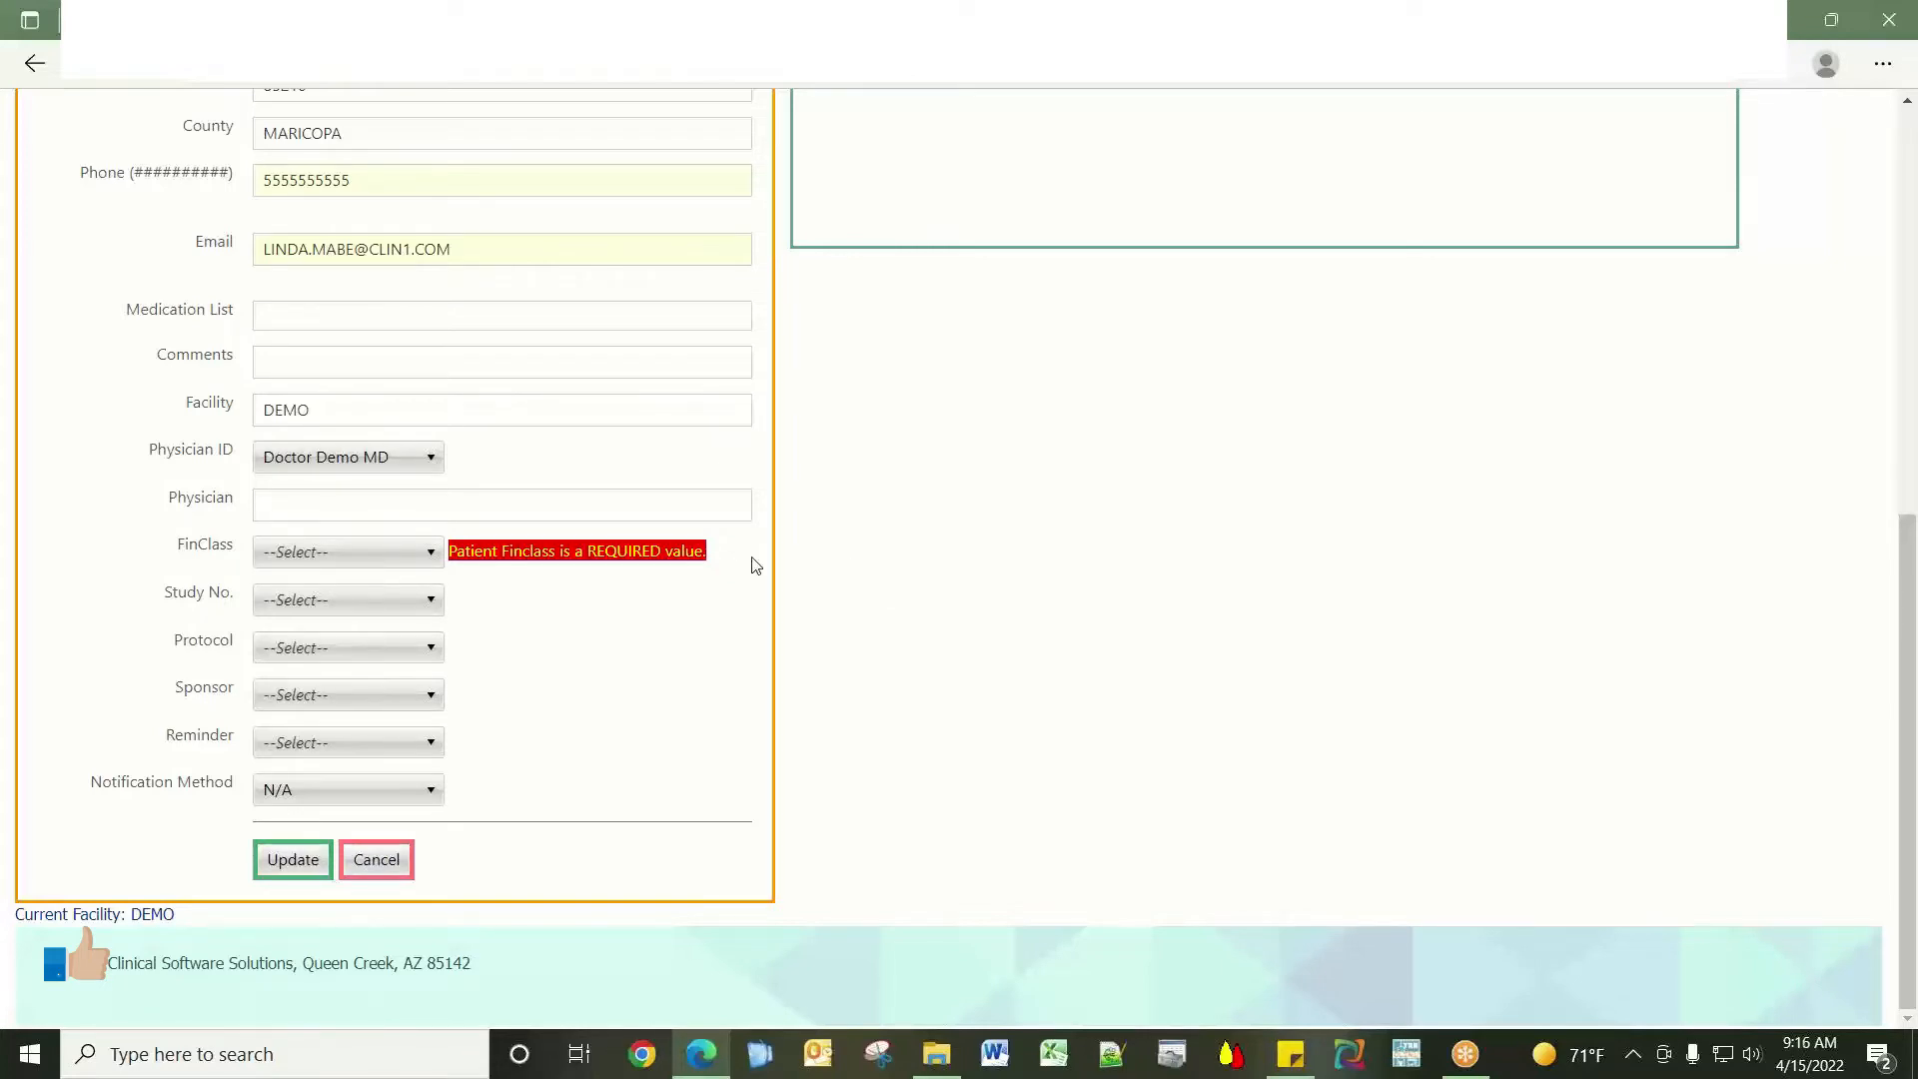
pyautogui.click(437, 556)
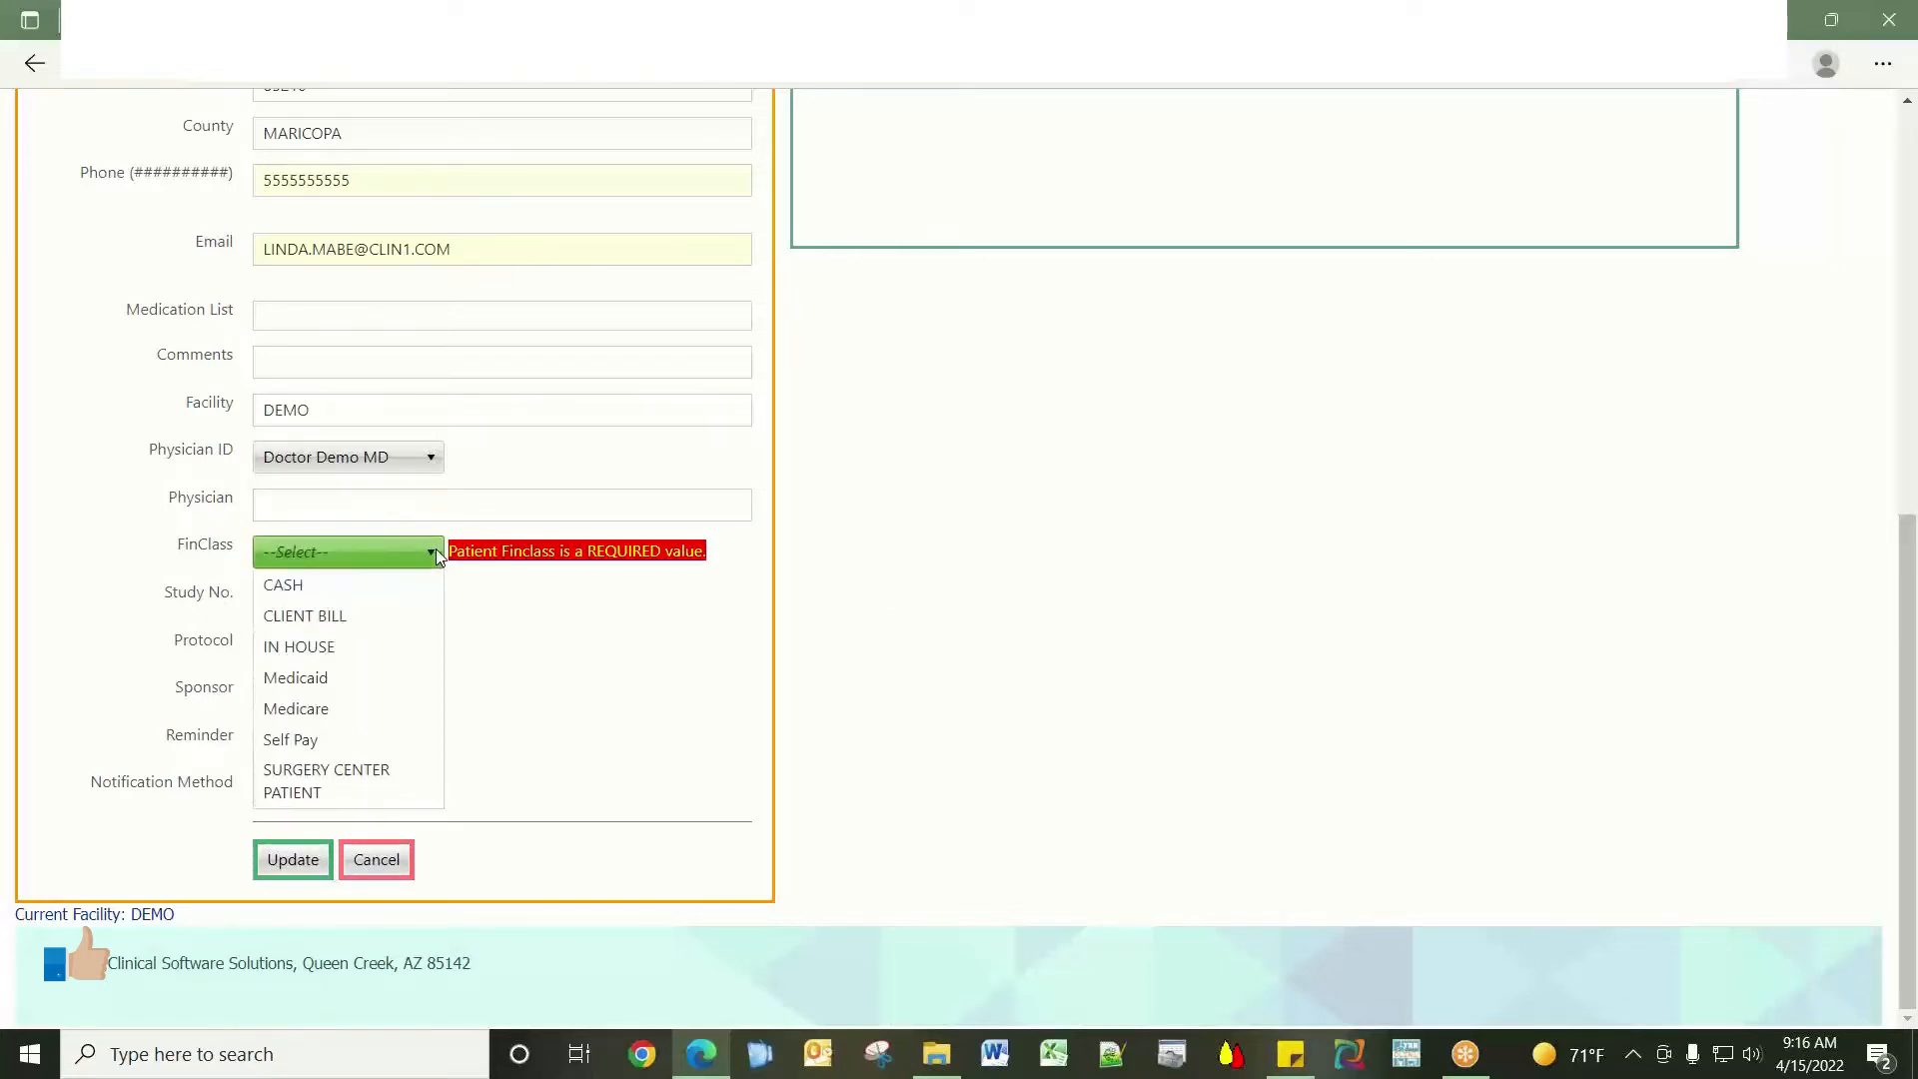
pyautogui.click(396, 616)
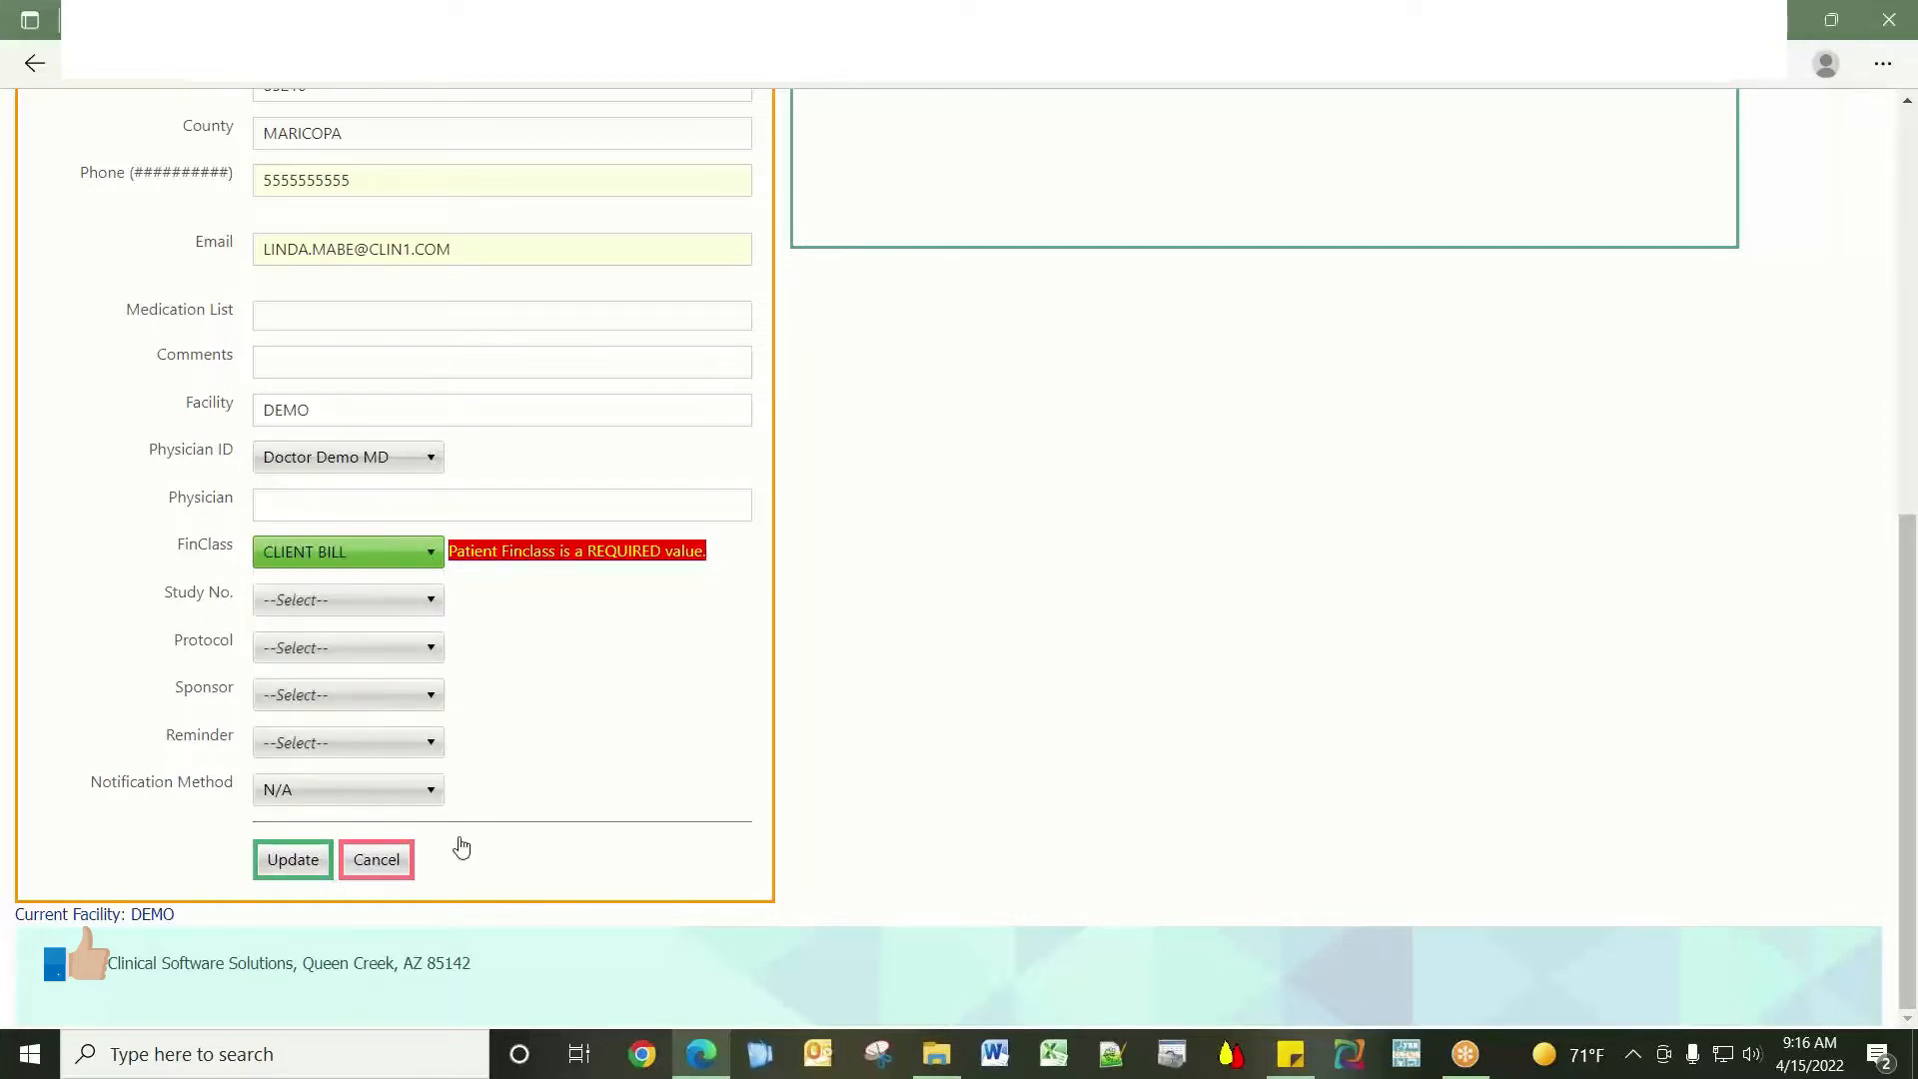
pyautogui.click(292, 861)
# Open the new patient's insurance records from the Patient Details View.
pyautogui.scroll(-3, 766, 851)
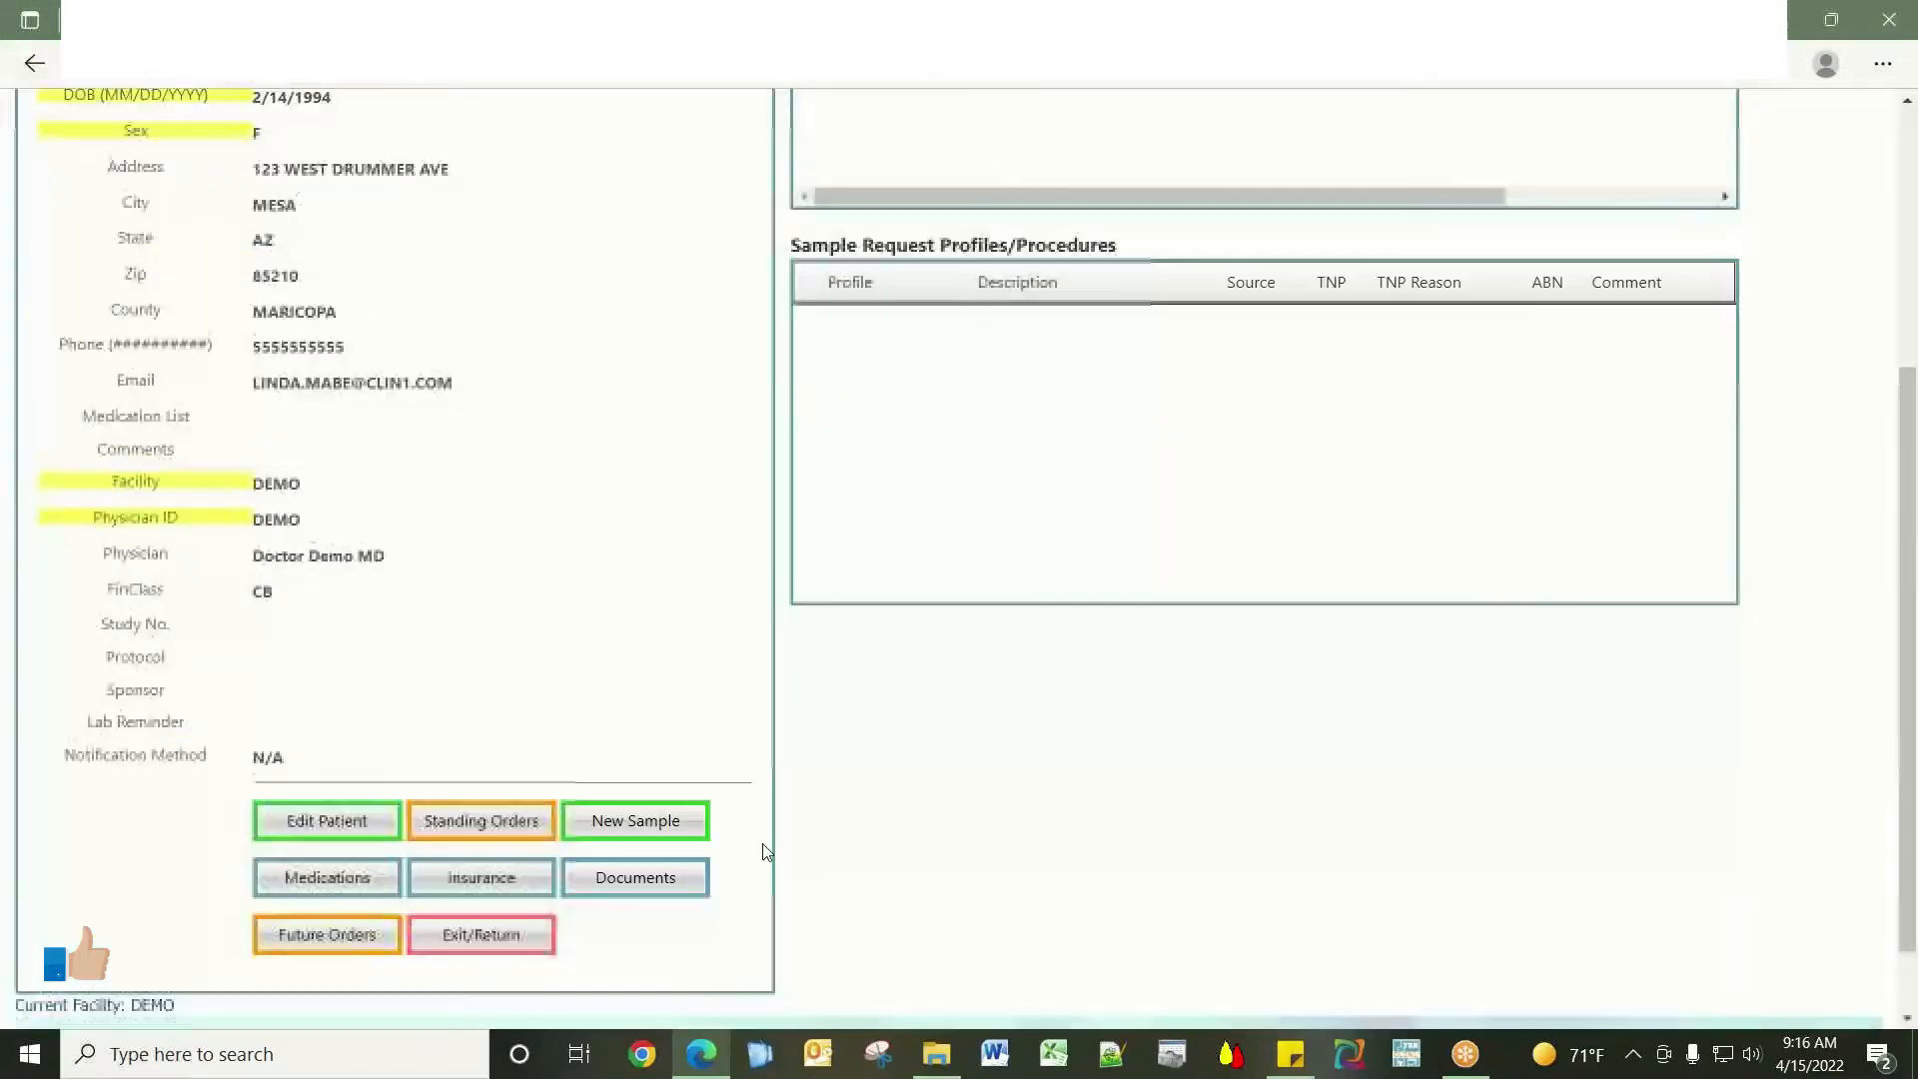
pyautogui.scroll(-1, 766, 850)
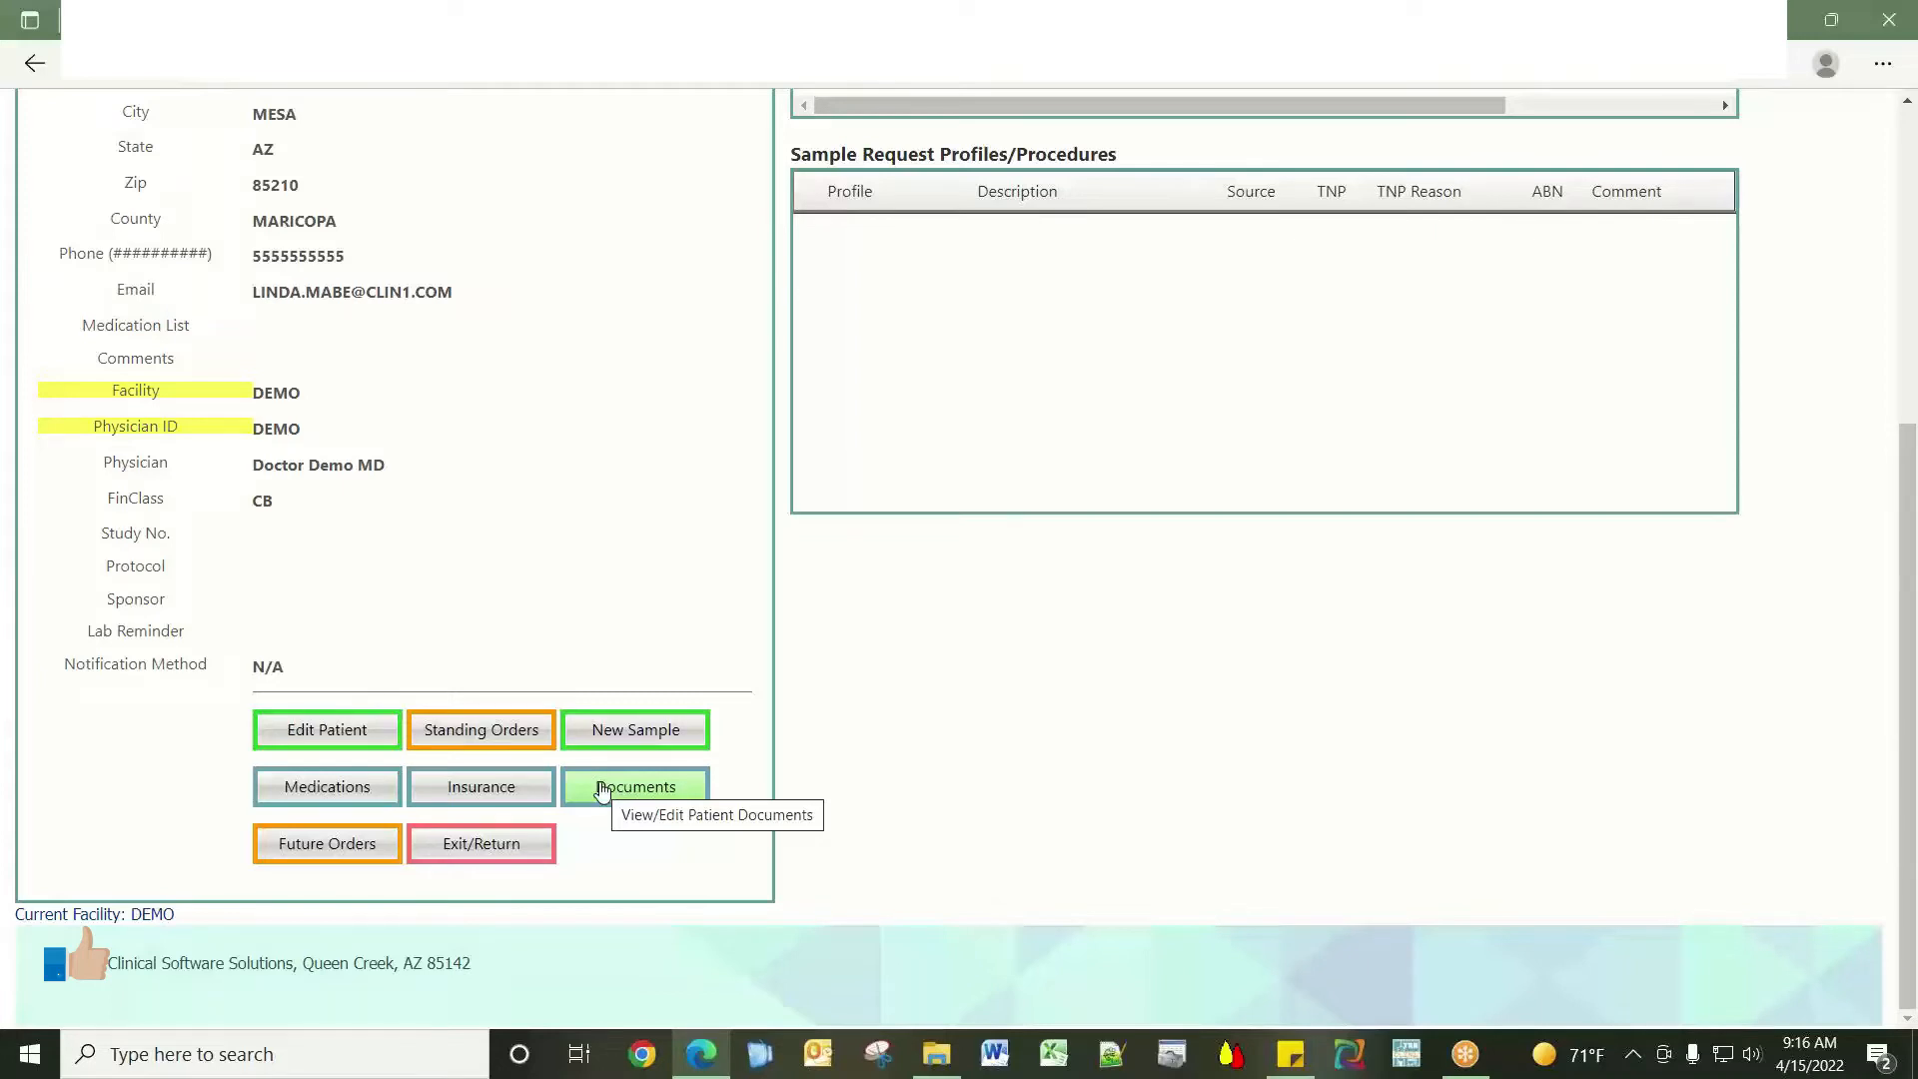
pyautogui.click(533, 794)
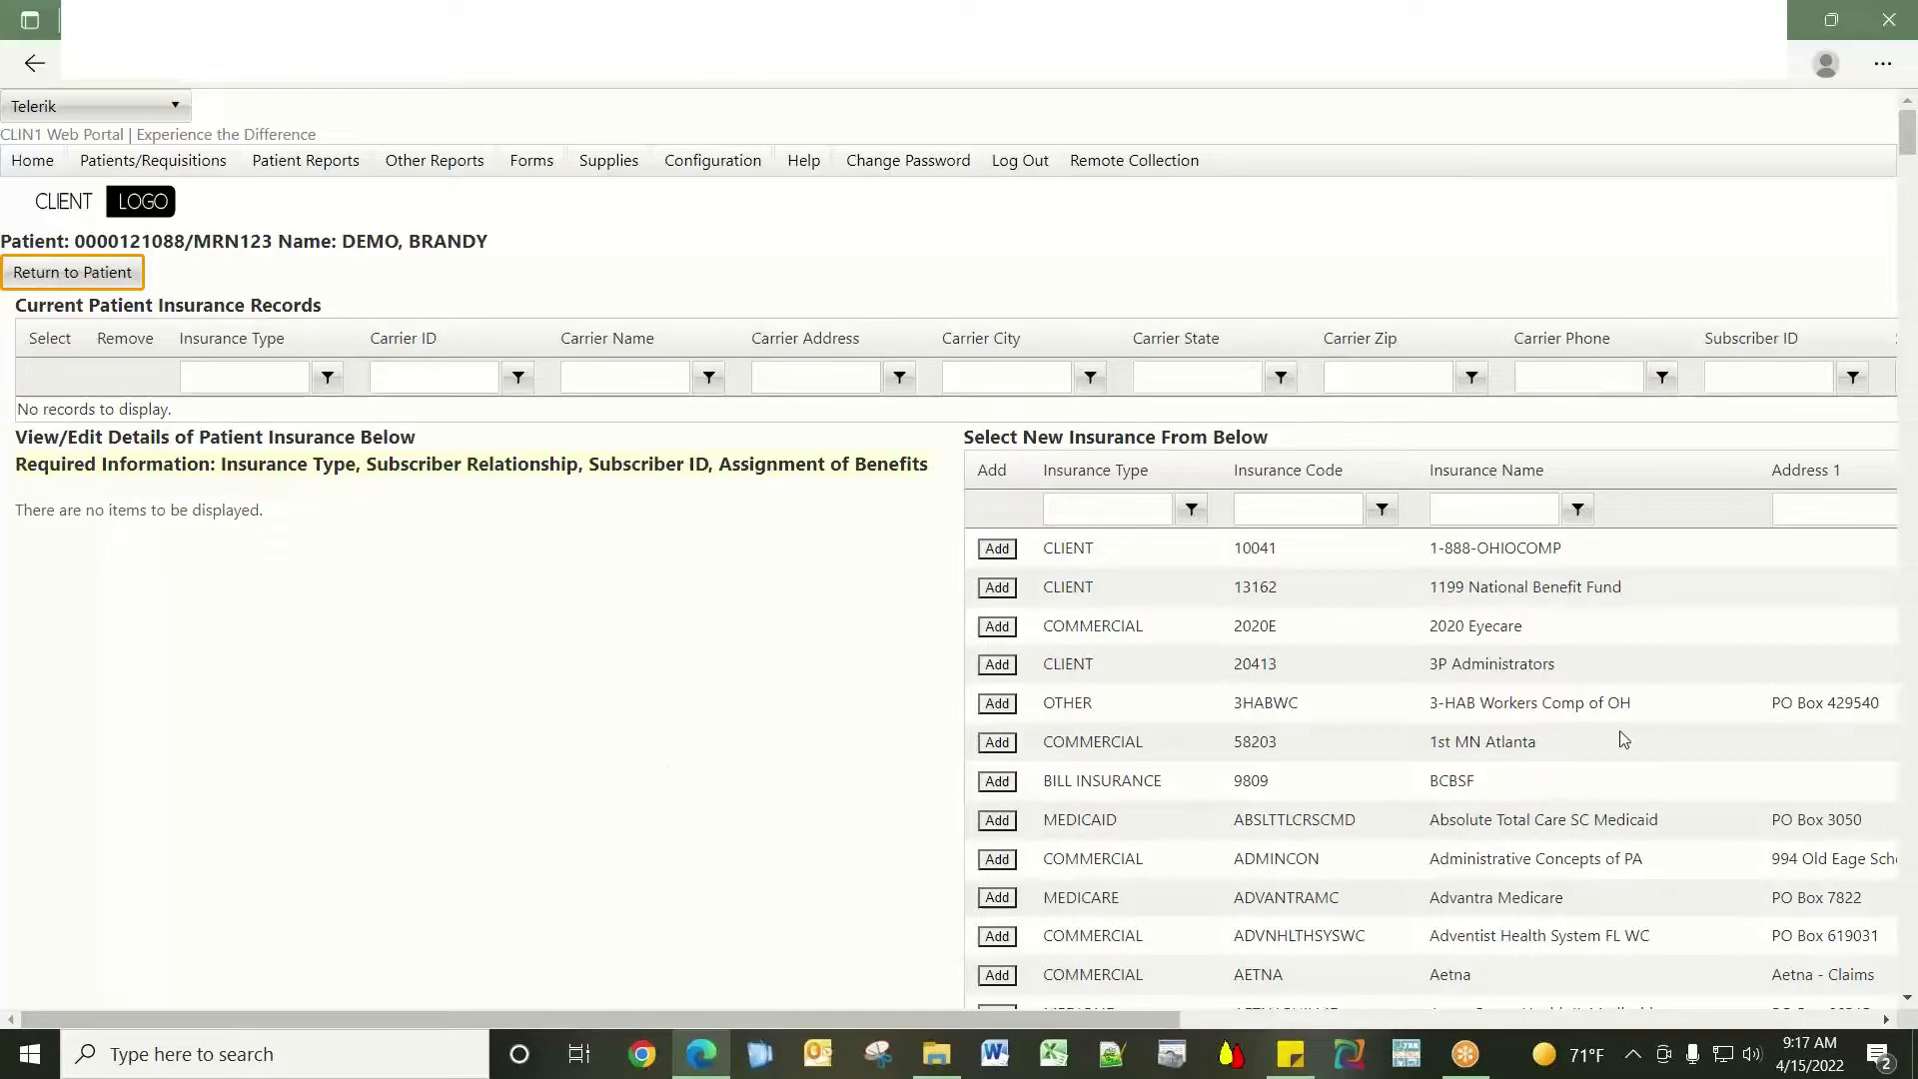
pyautogui.scroll(-5, 1628, 732)
pyautogui.scroll(-8, 1628, 732)
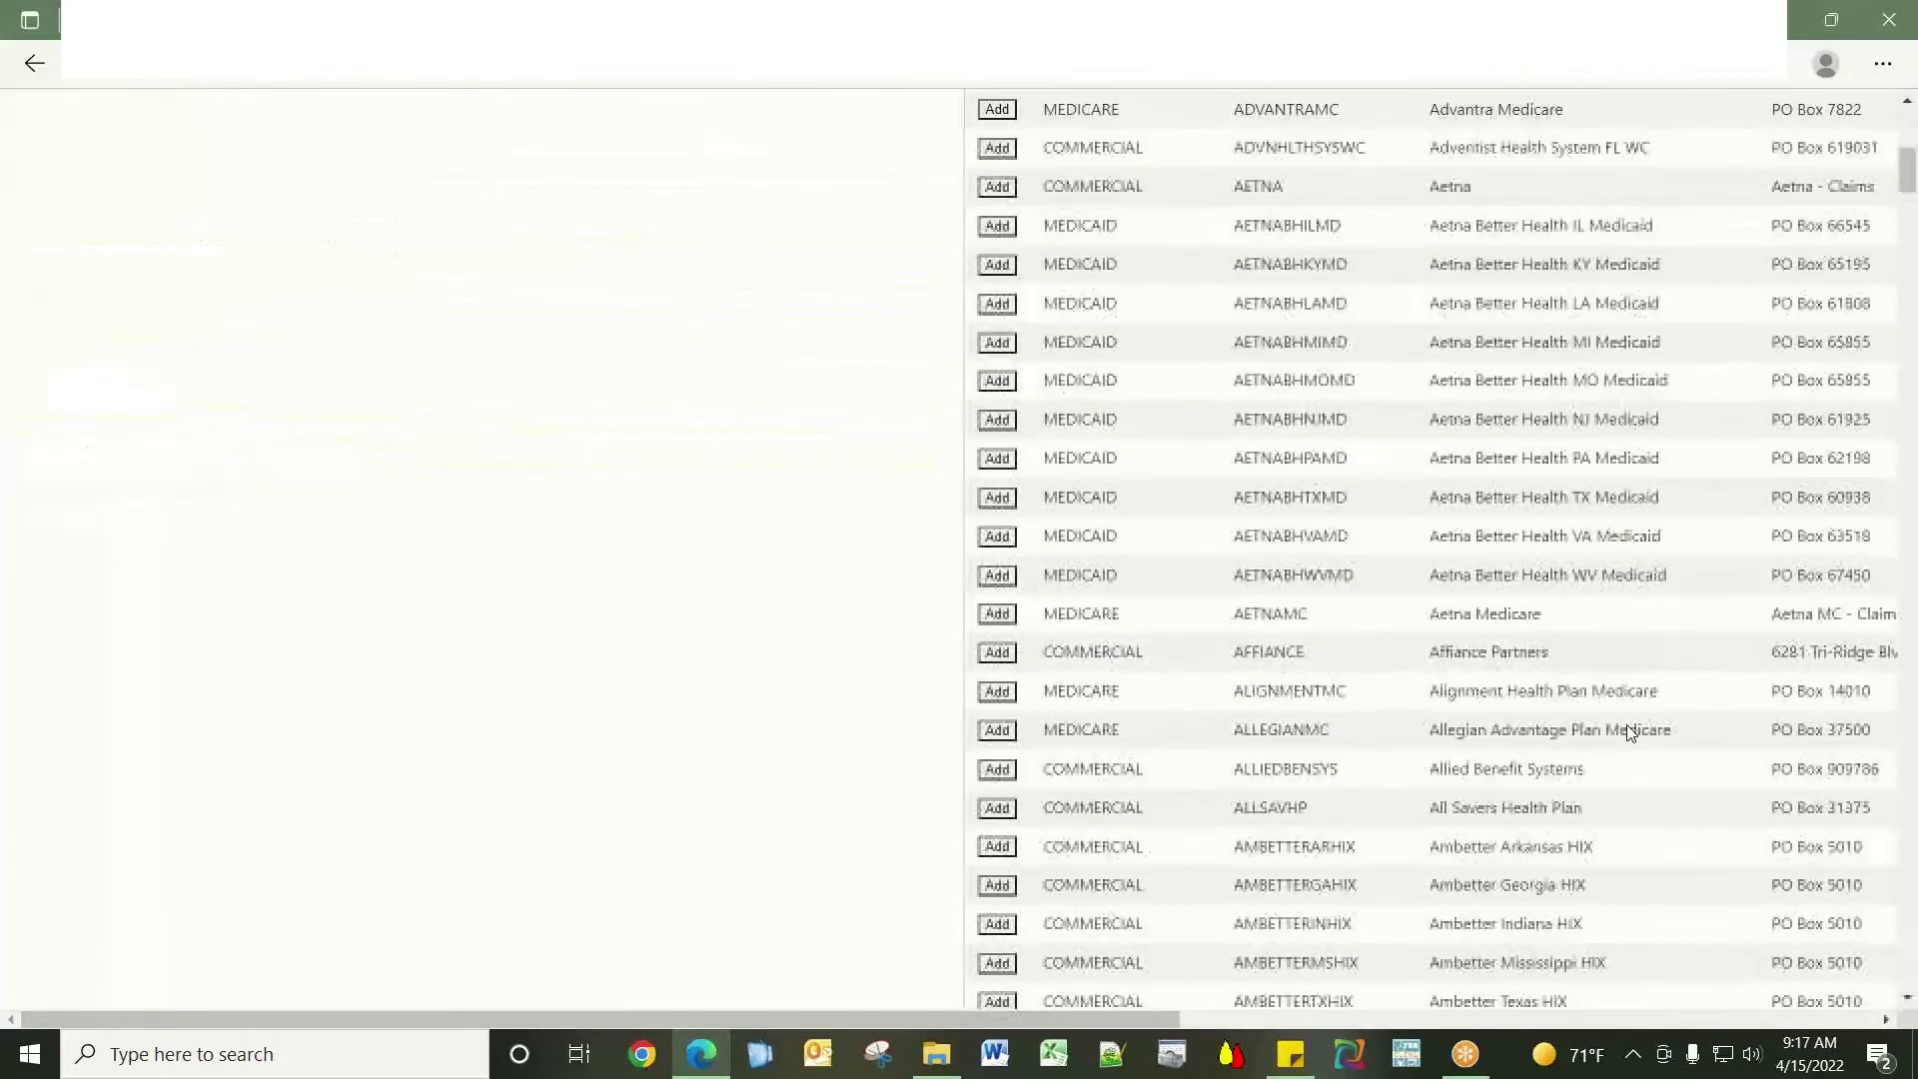
pyautogui.scroll(-18, 1628, 732)
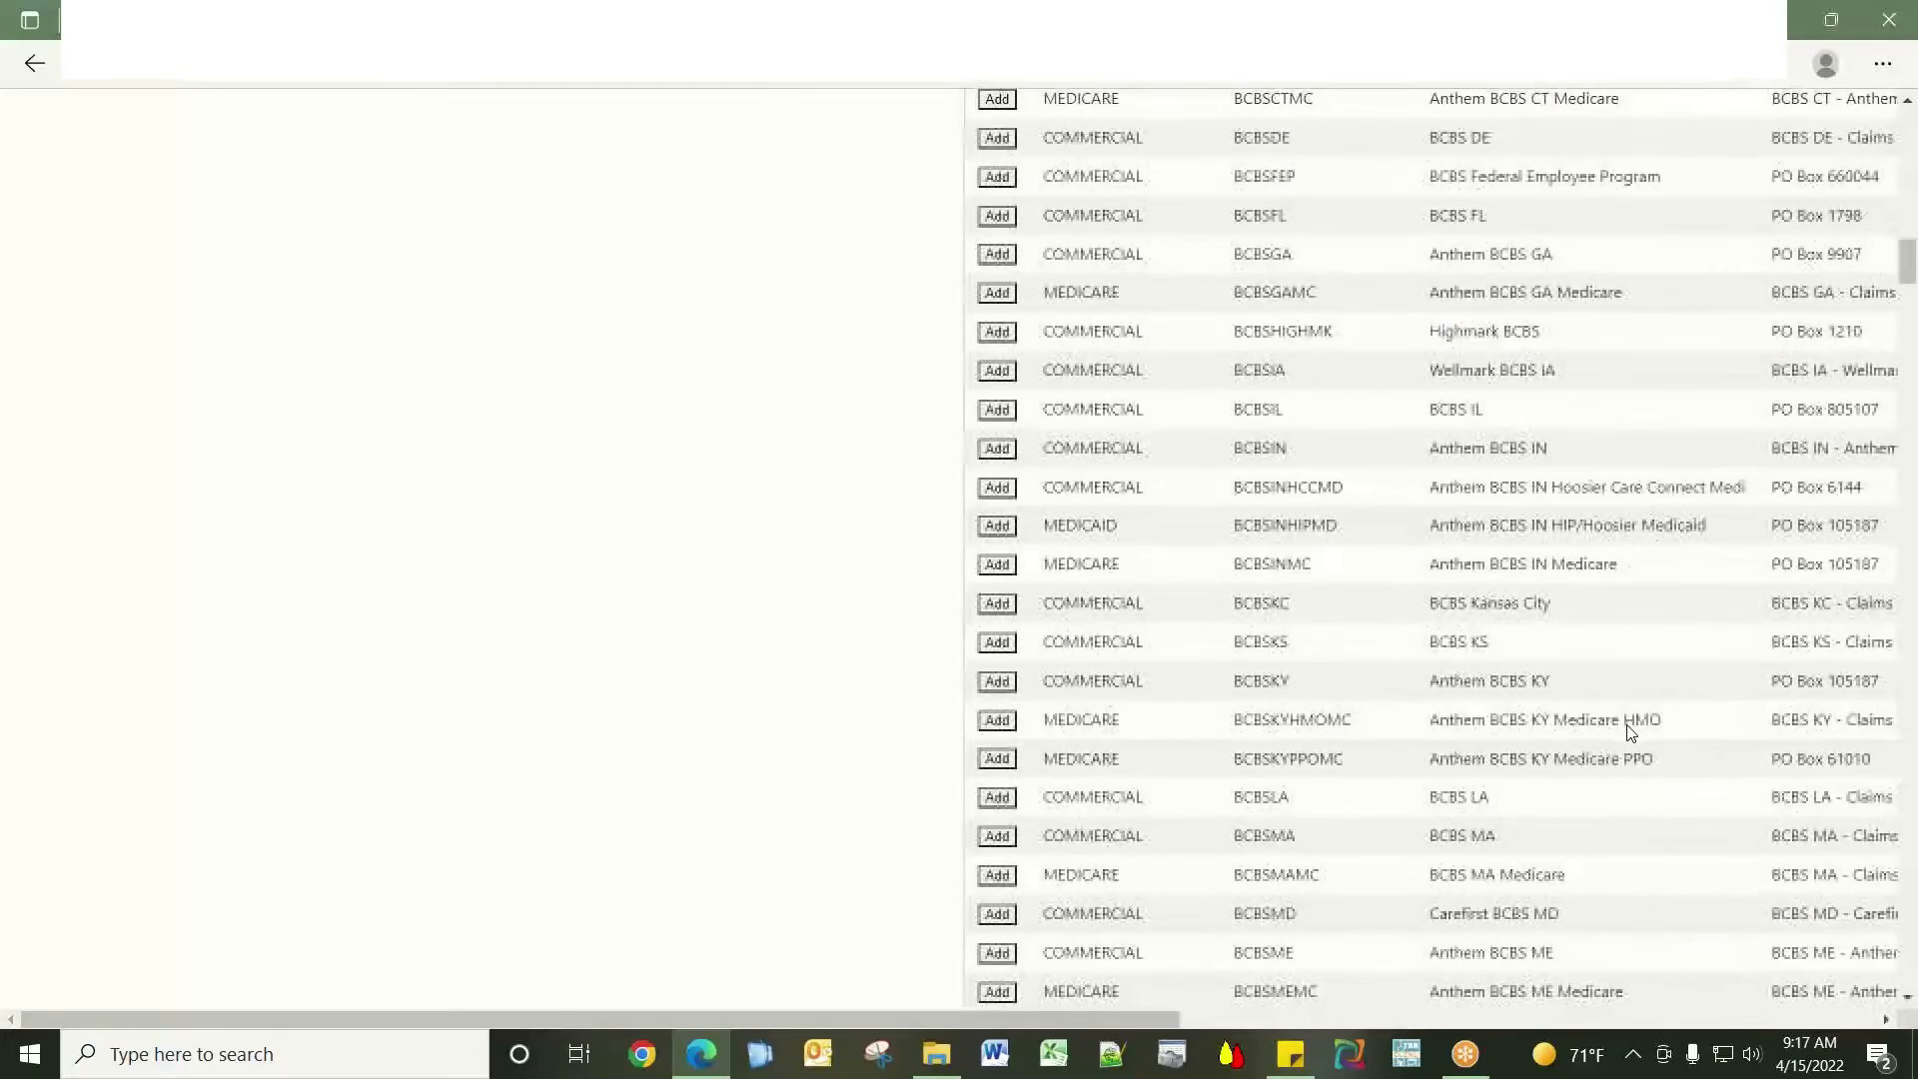
pyautogui.scroll(-7, 1628, 732)
pyautogui.scroll(-4, 1628, 732)
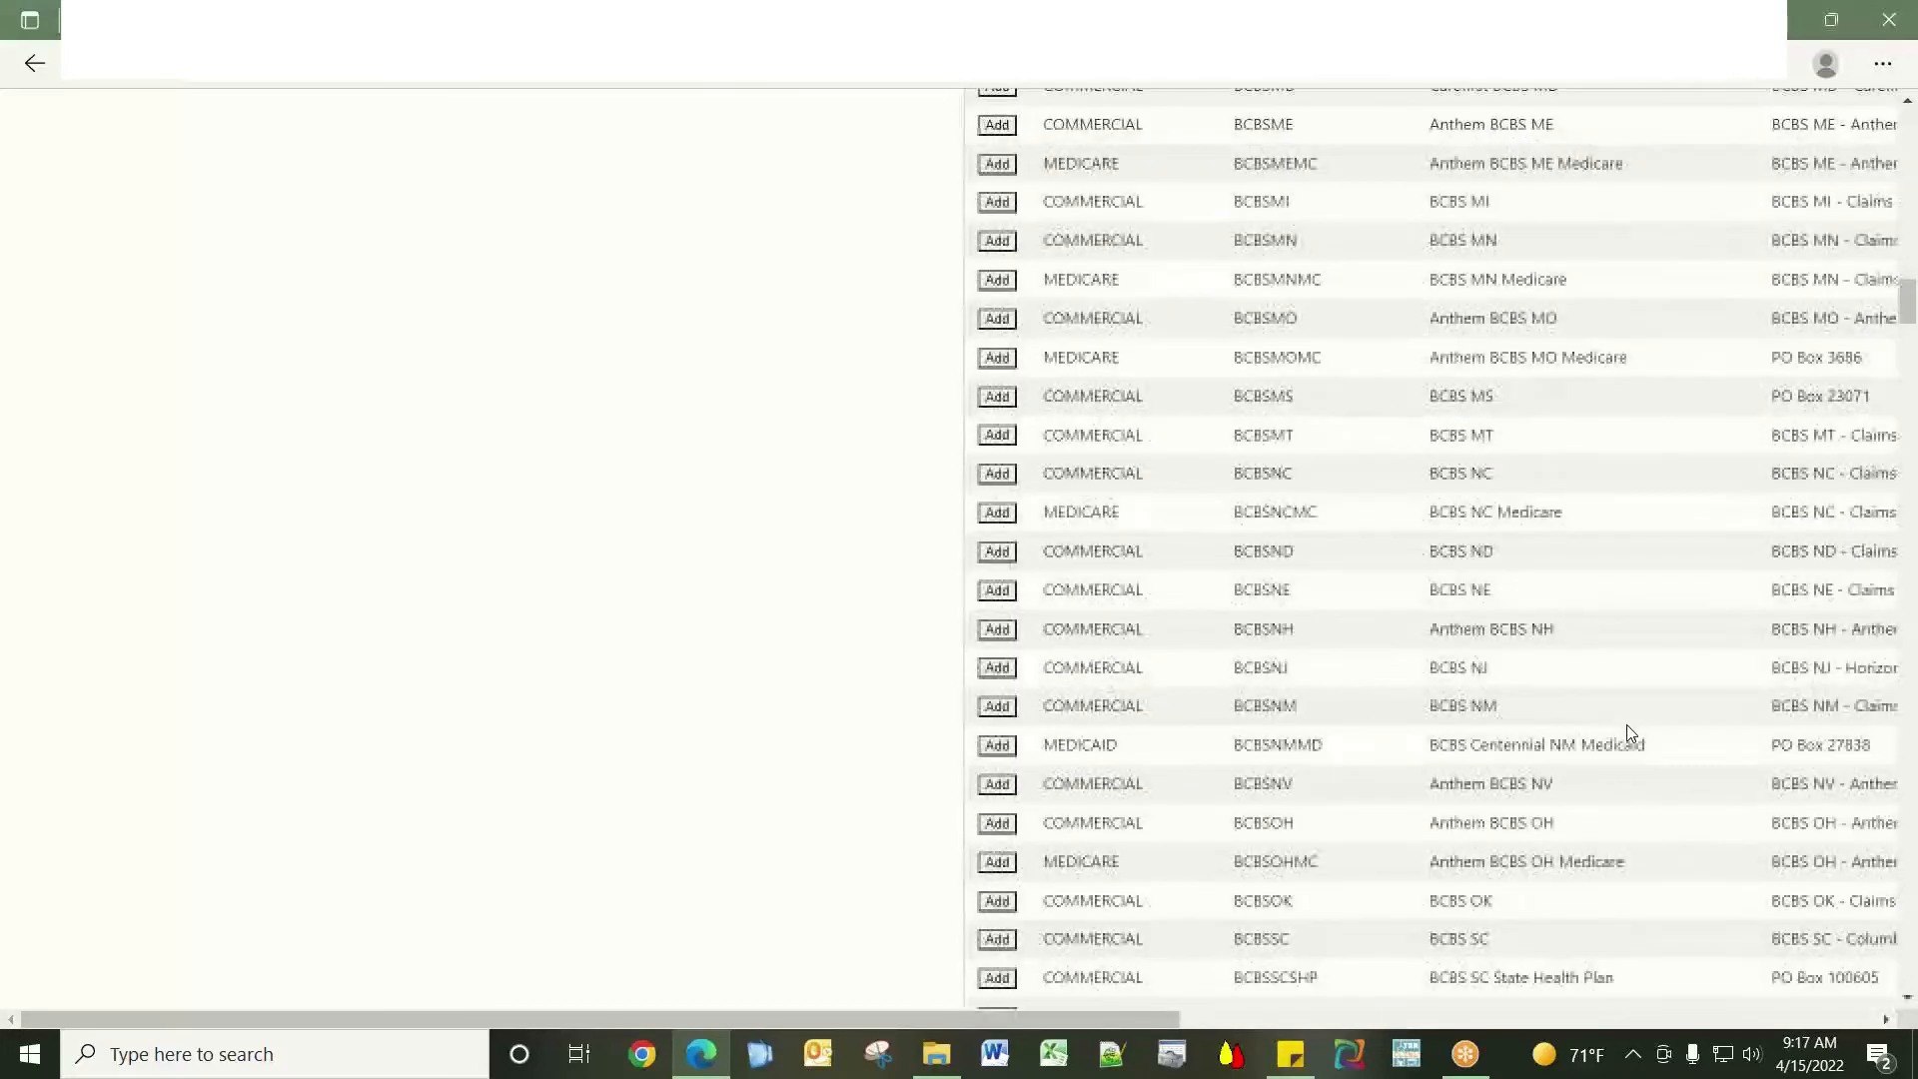
pyautogui.scroll(-7, 1628, 733)
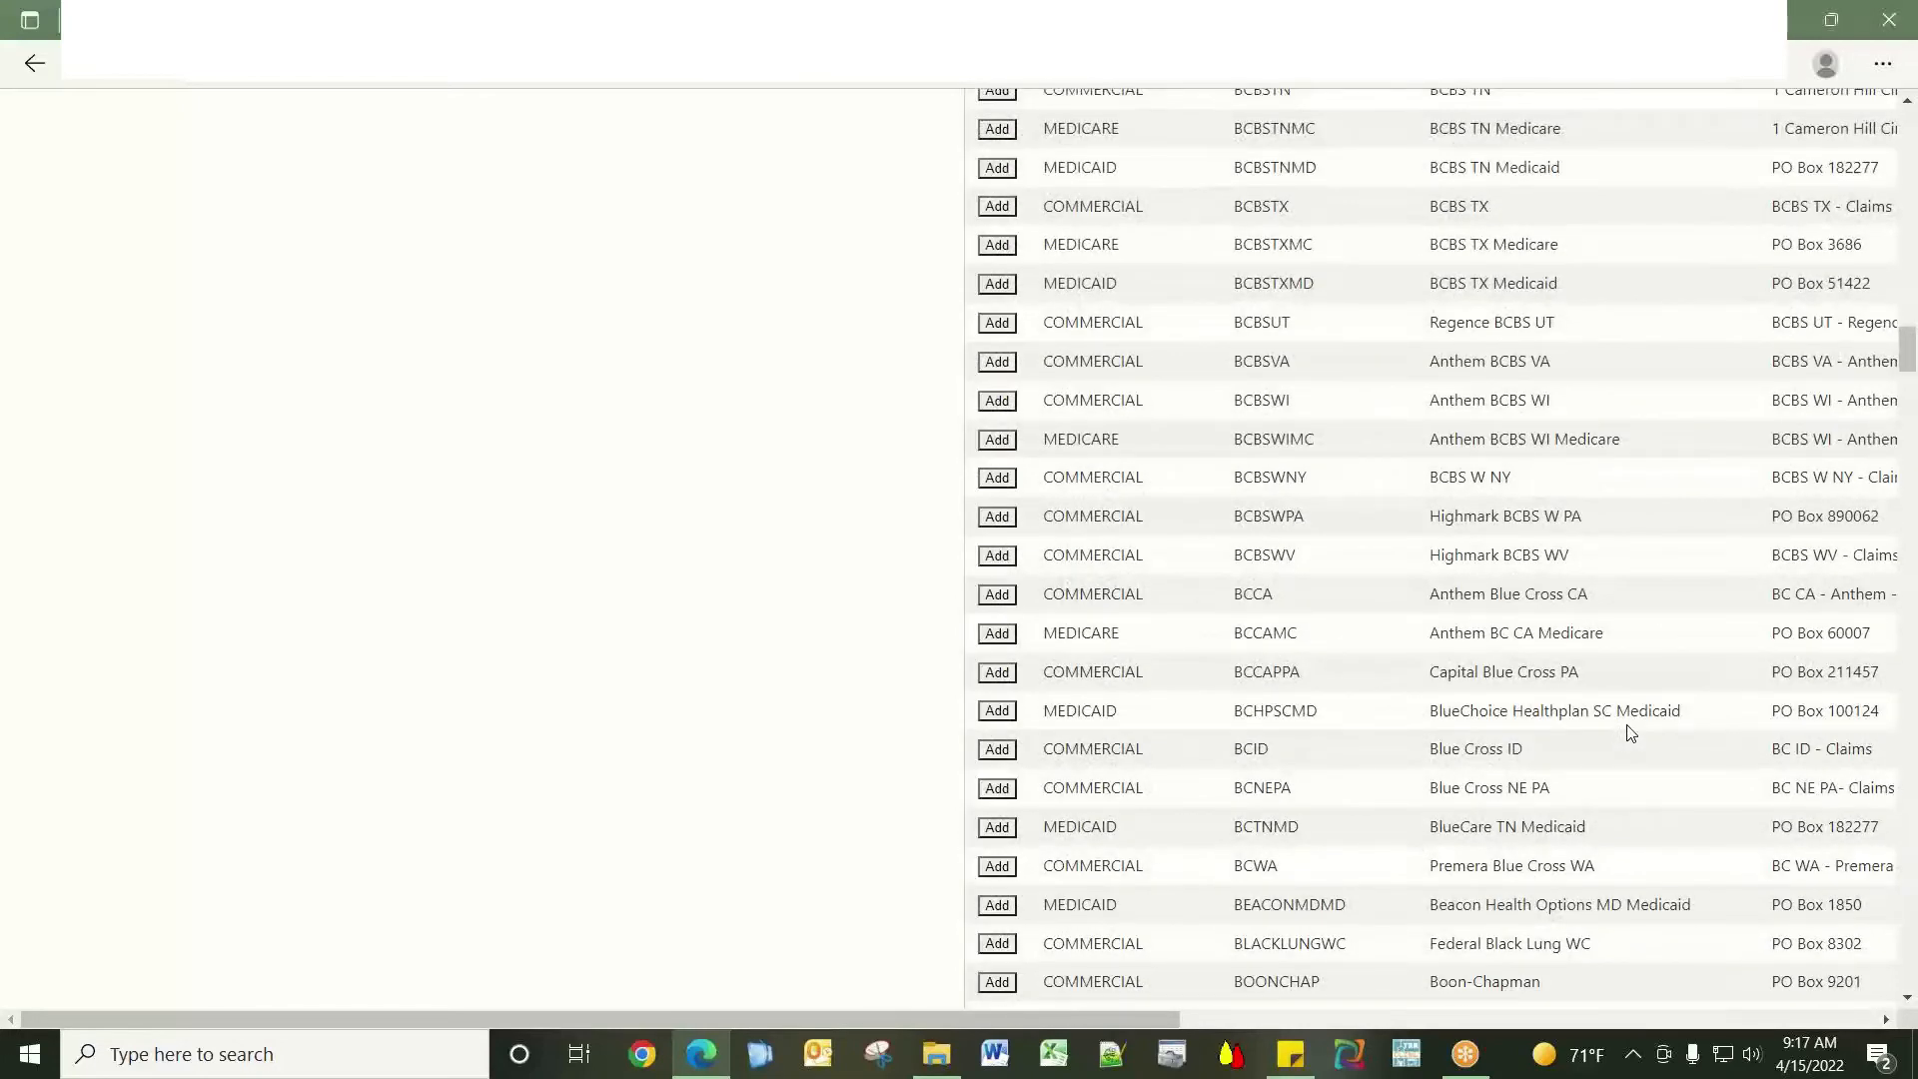
pyautogui.scroll(3, 1628, 733)
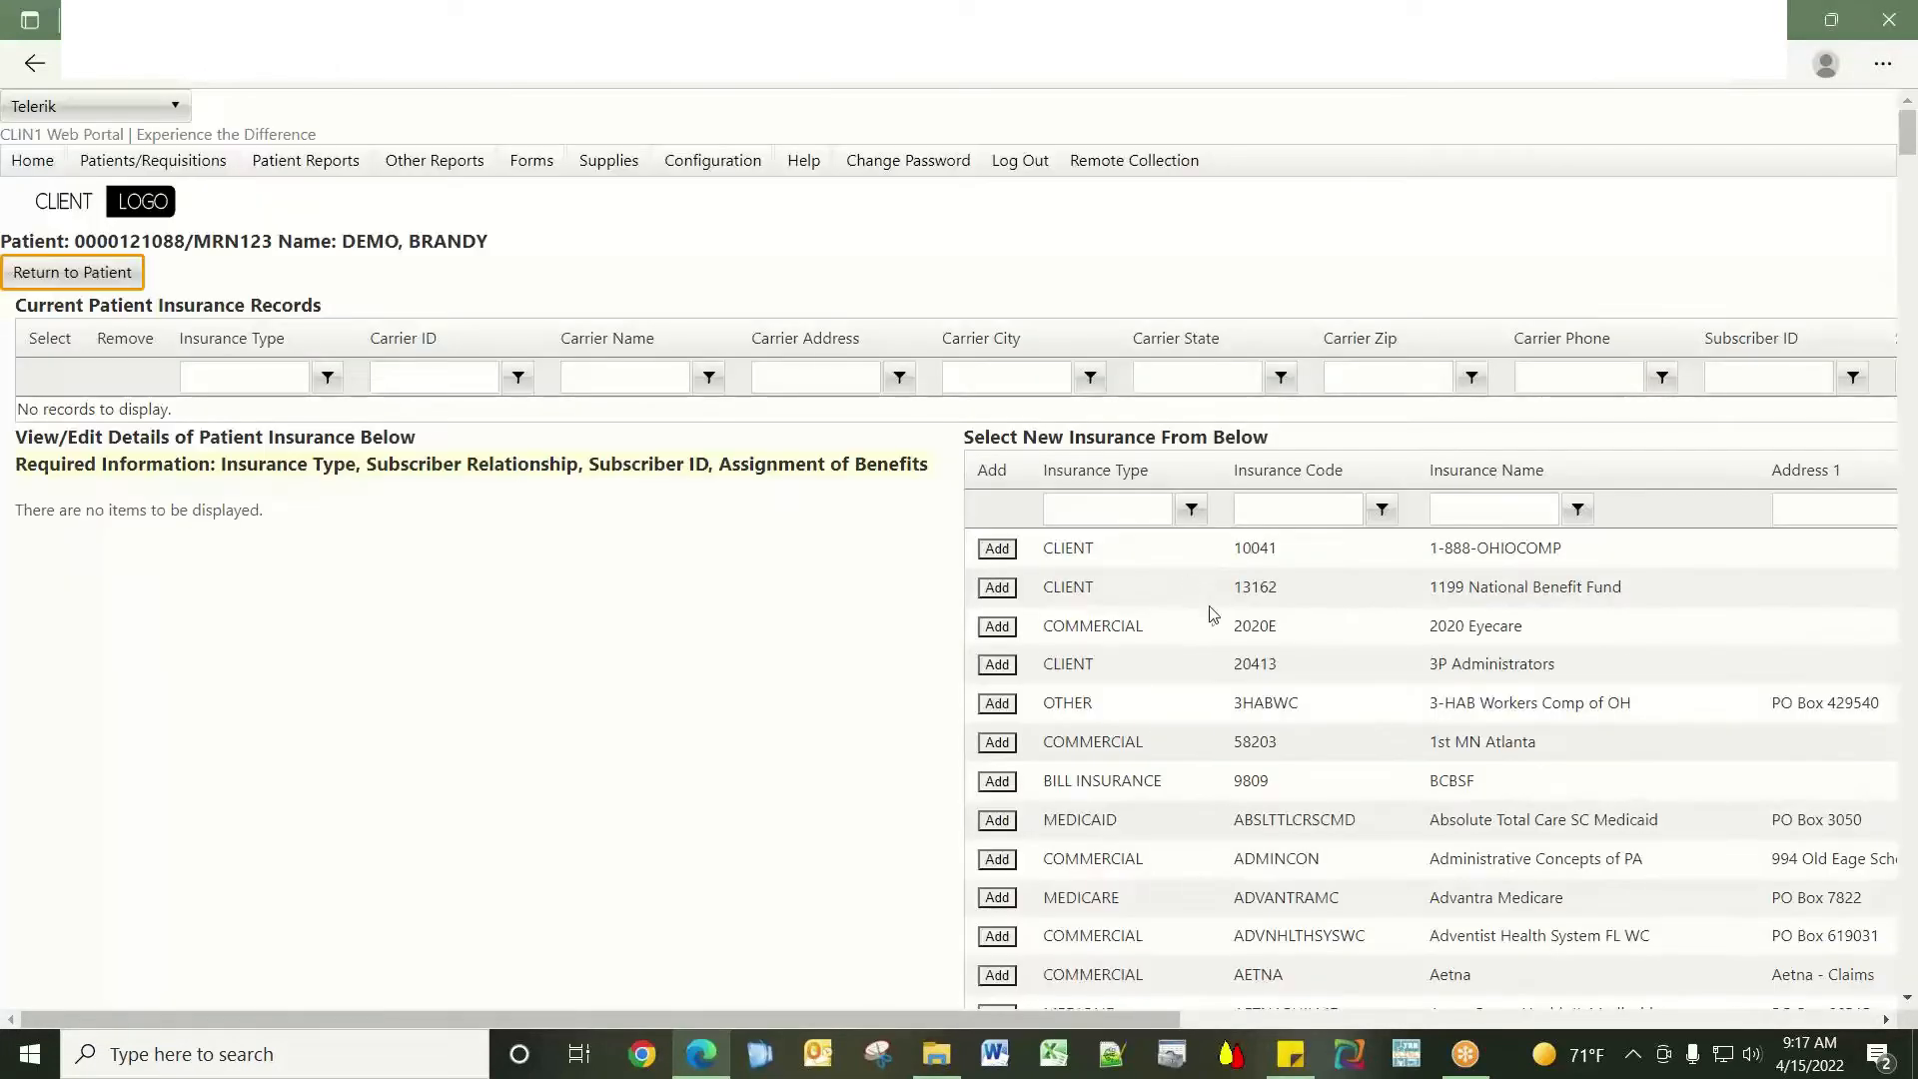
# Add 1st MN Atlanta as PRIMARY insurance with subscriber relationship SELF.
pyautogui.click(996, 746)
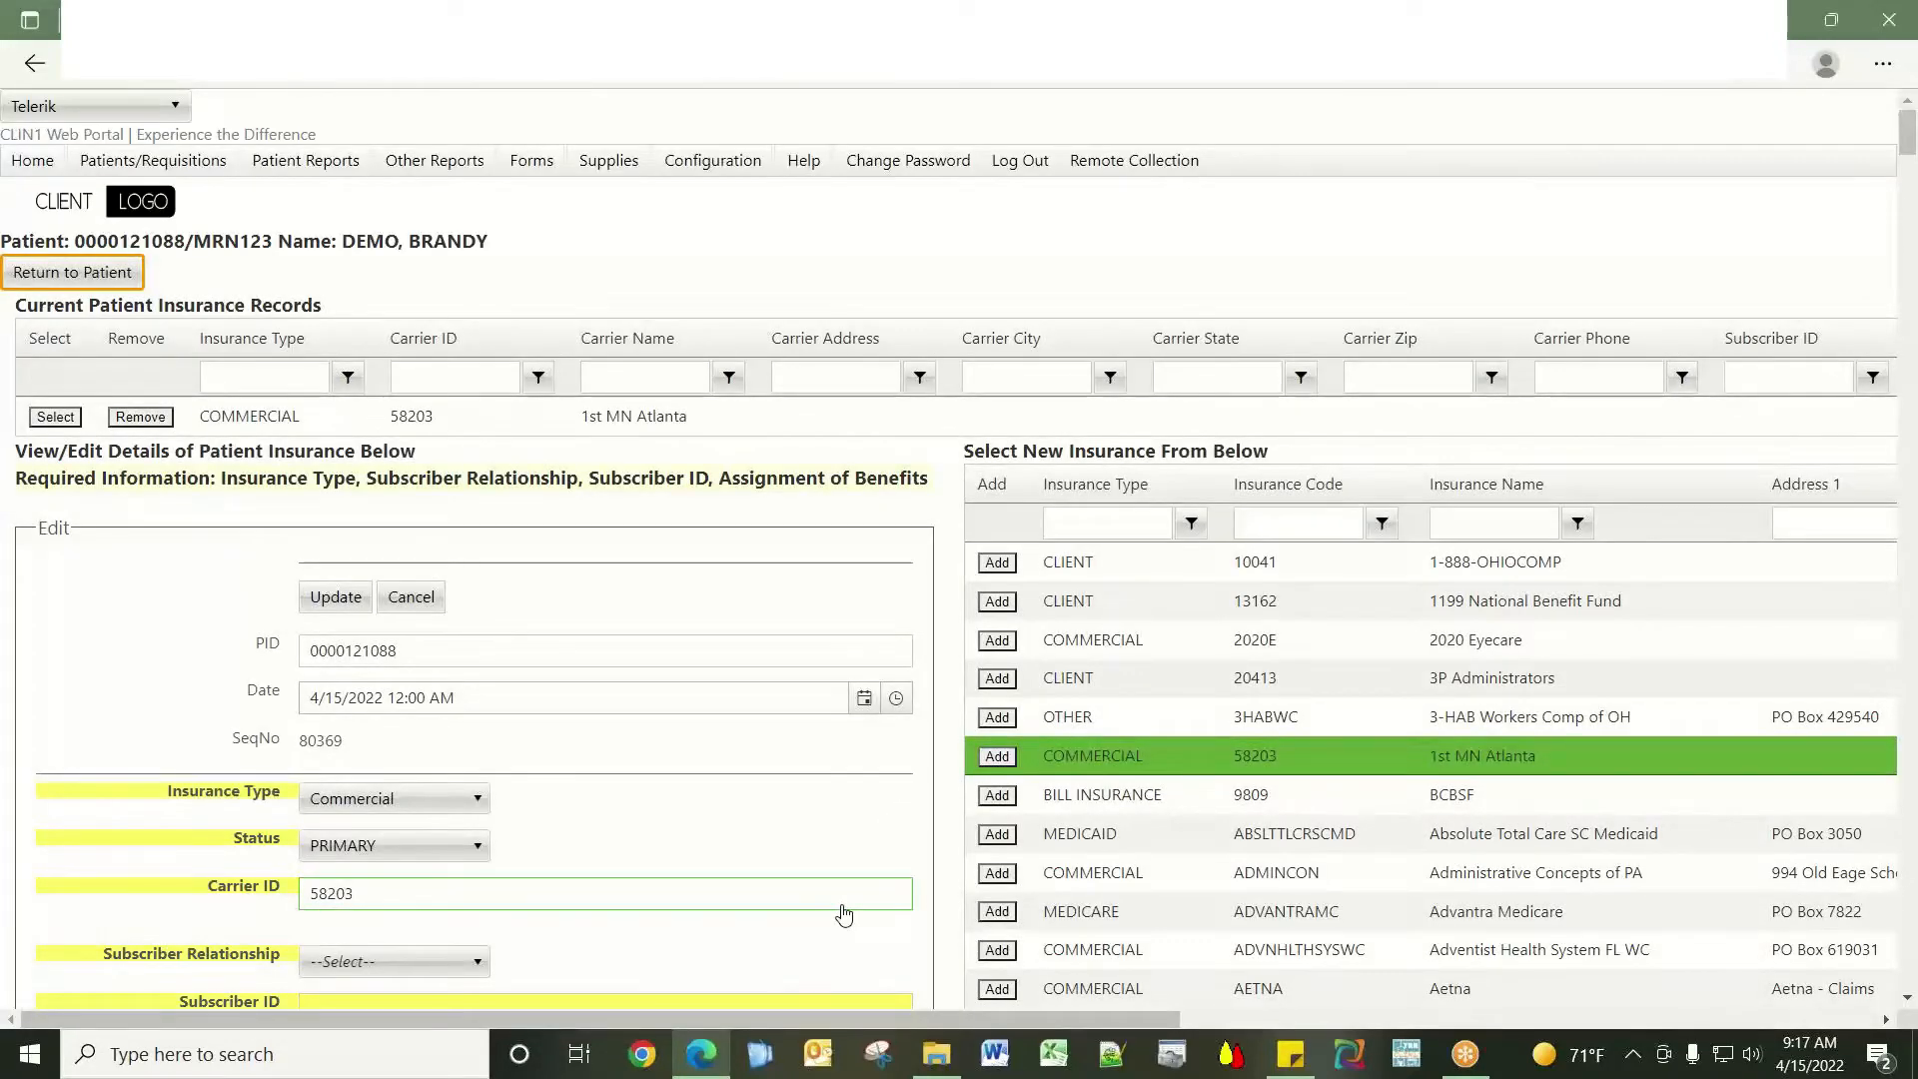
pyautogui.scroll(-4, 843, 914)
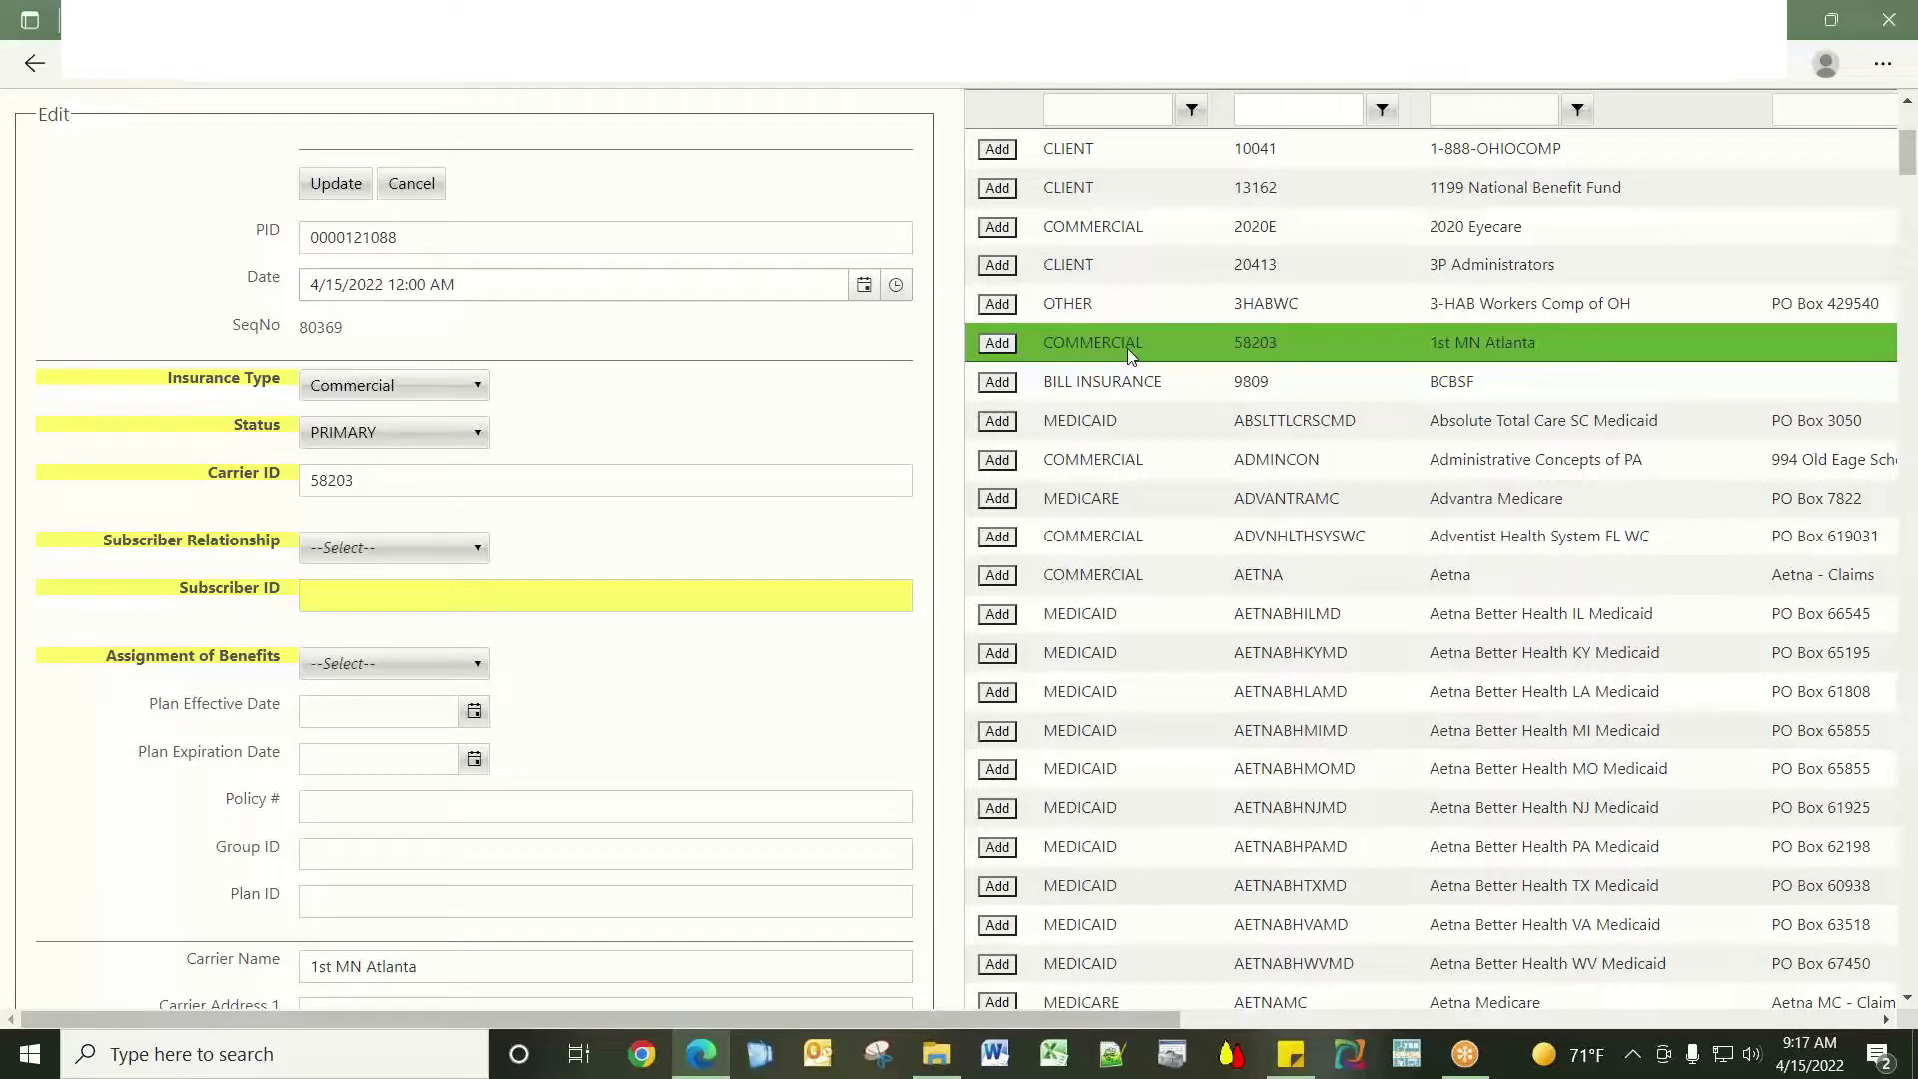
pyautogui.click(476, 437)
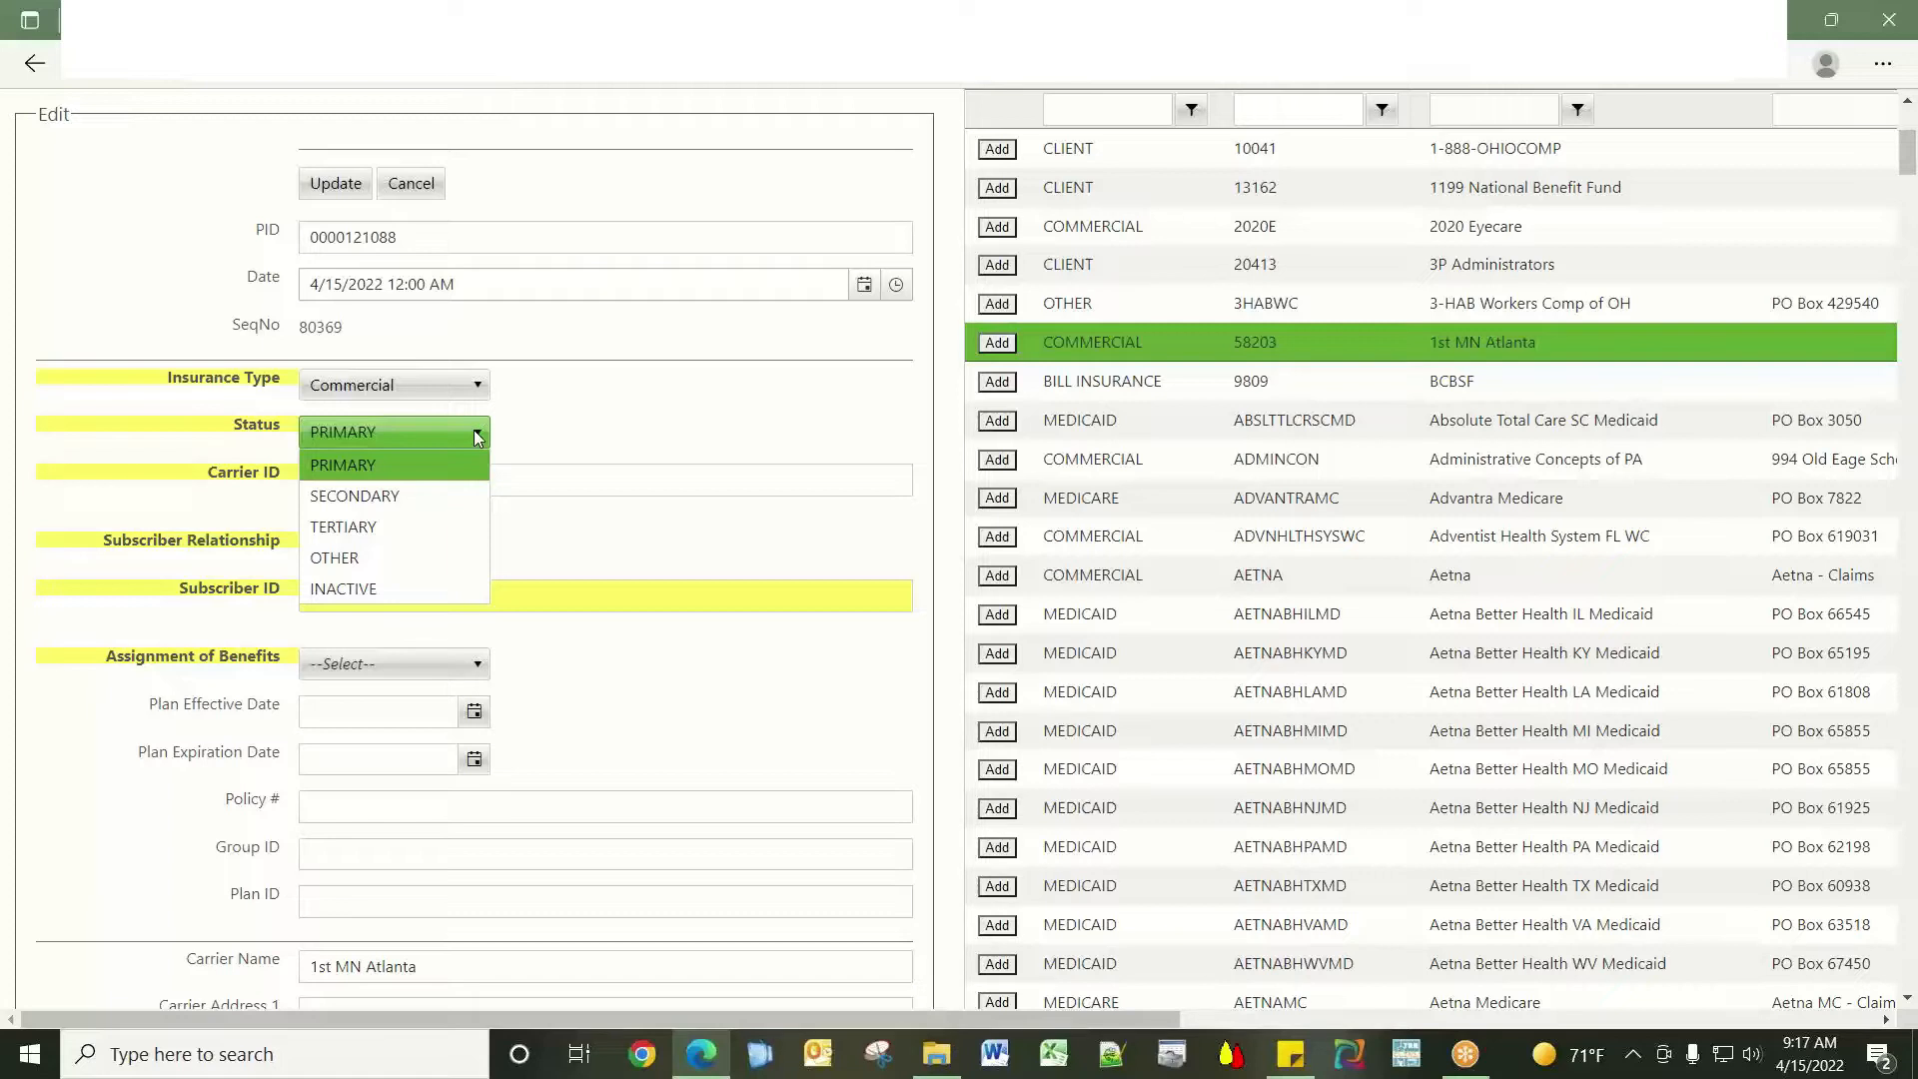
pyautogui.click(477, 436)
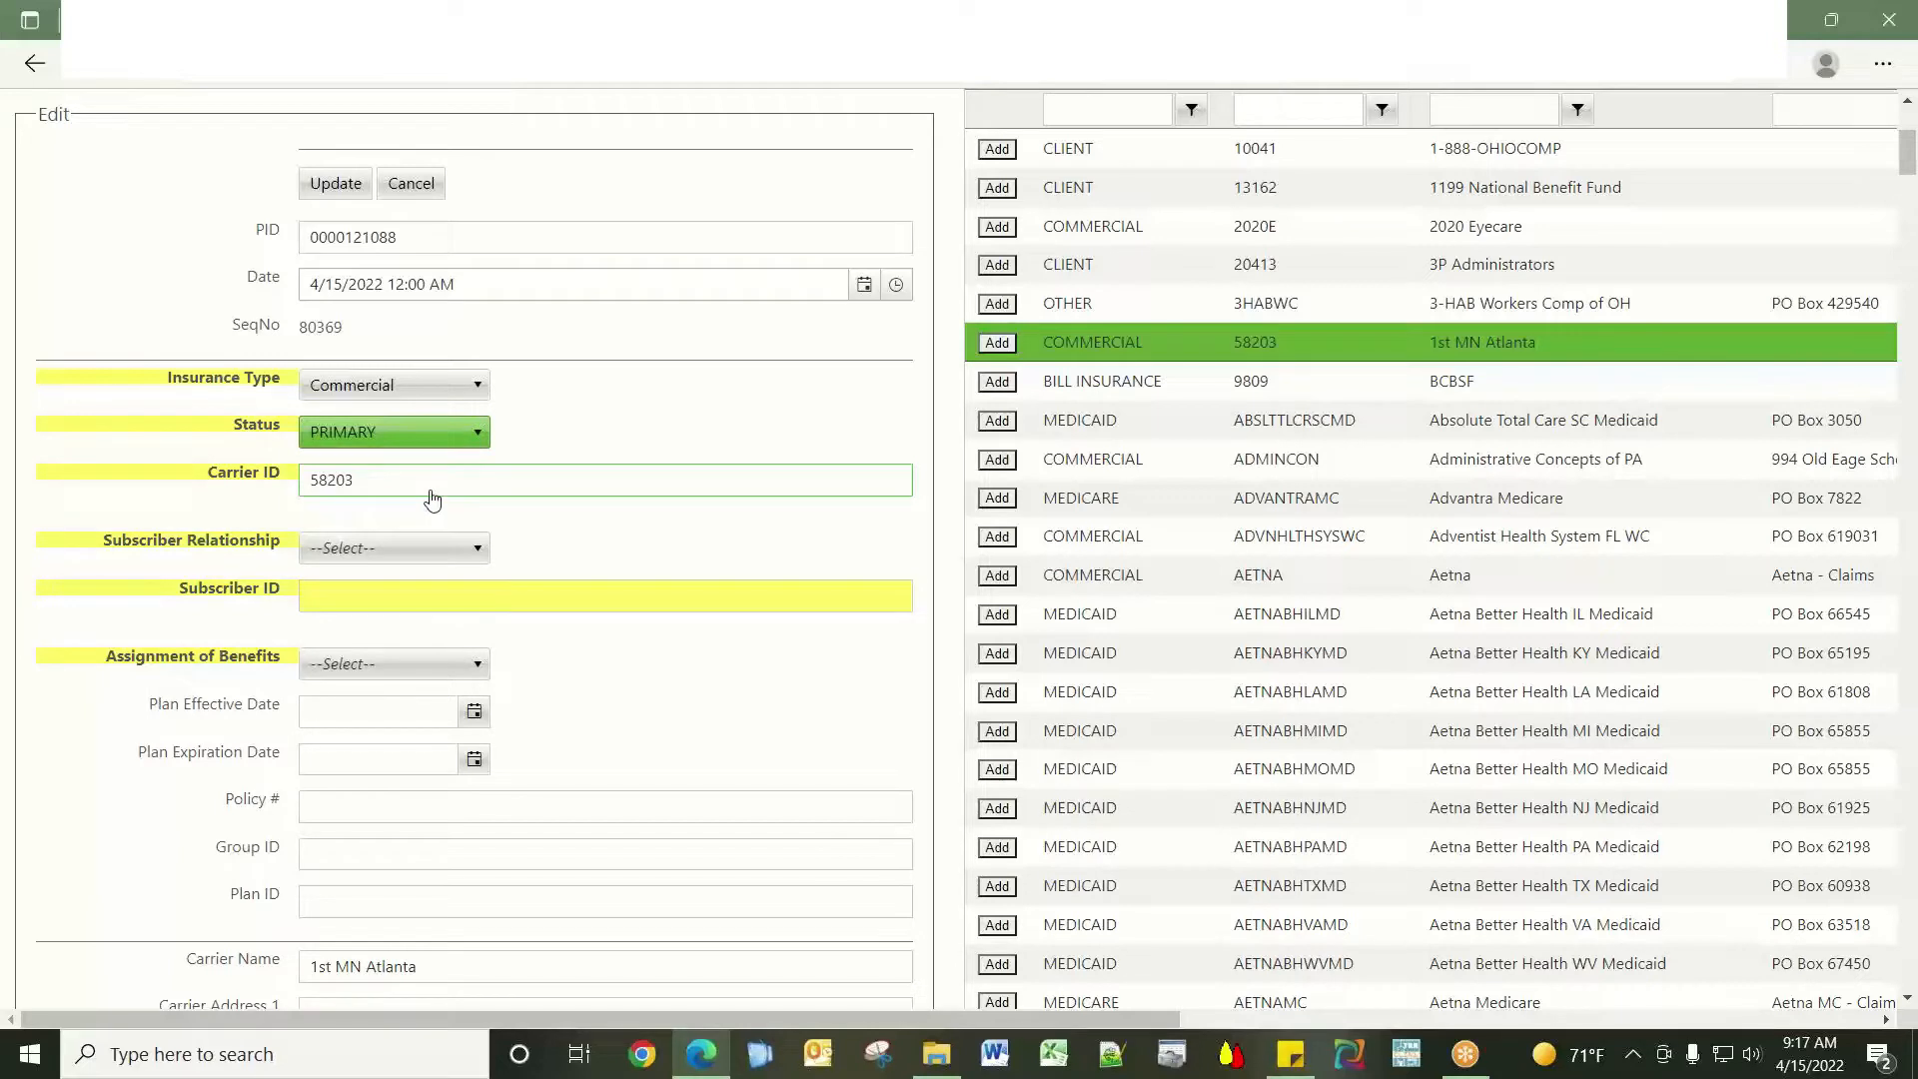
pyautogui.click(454, 550)
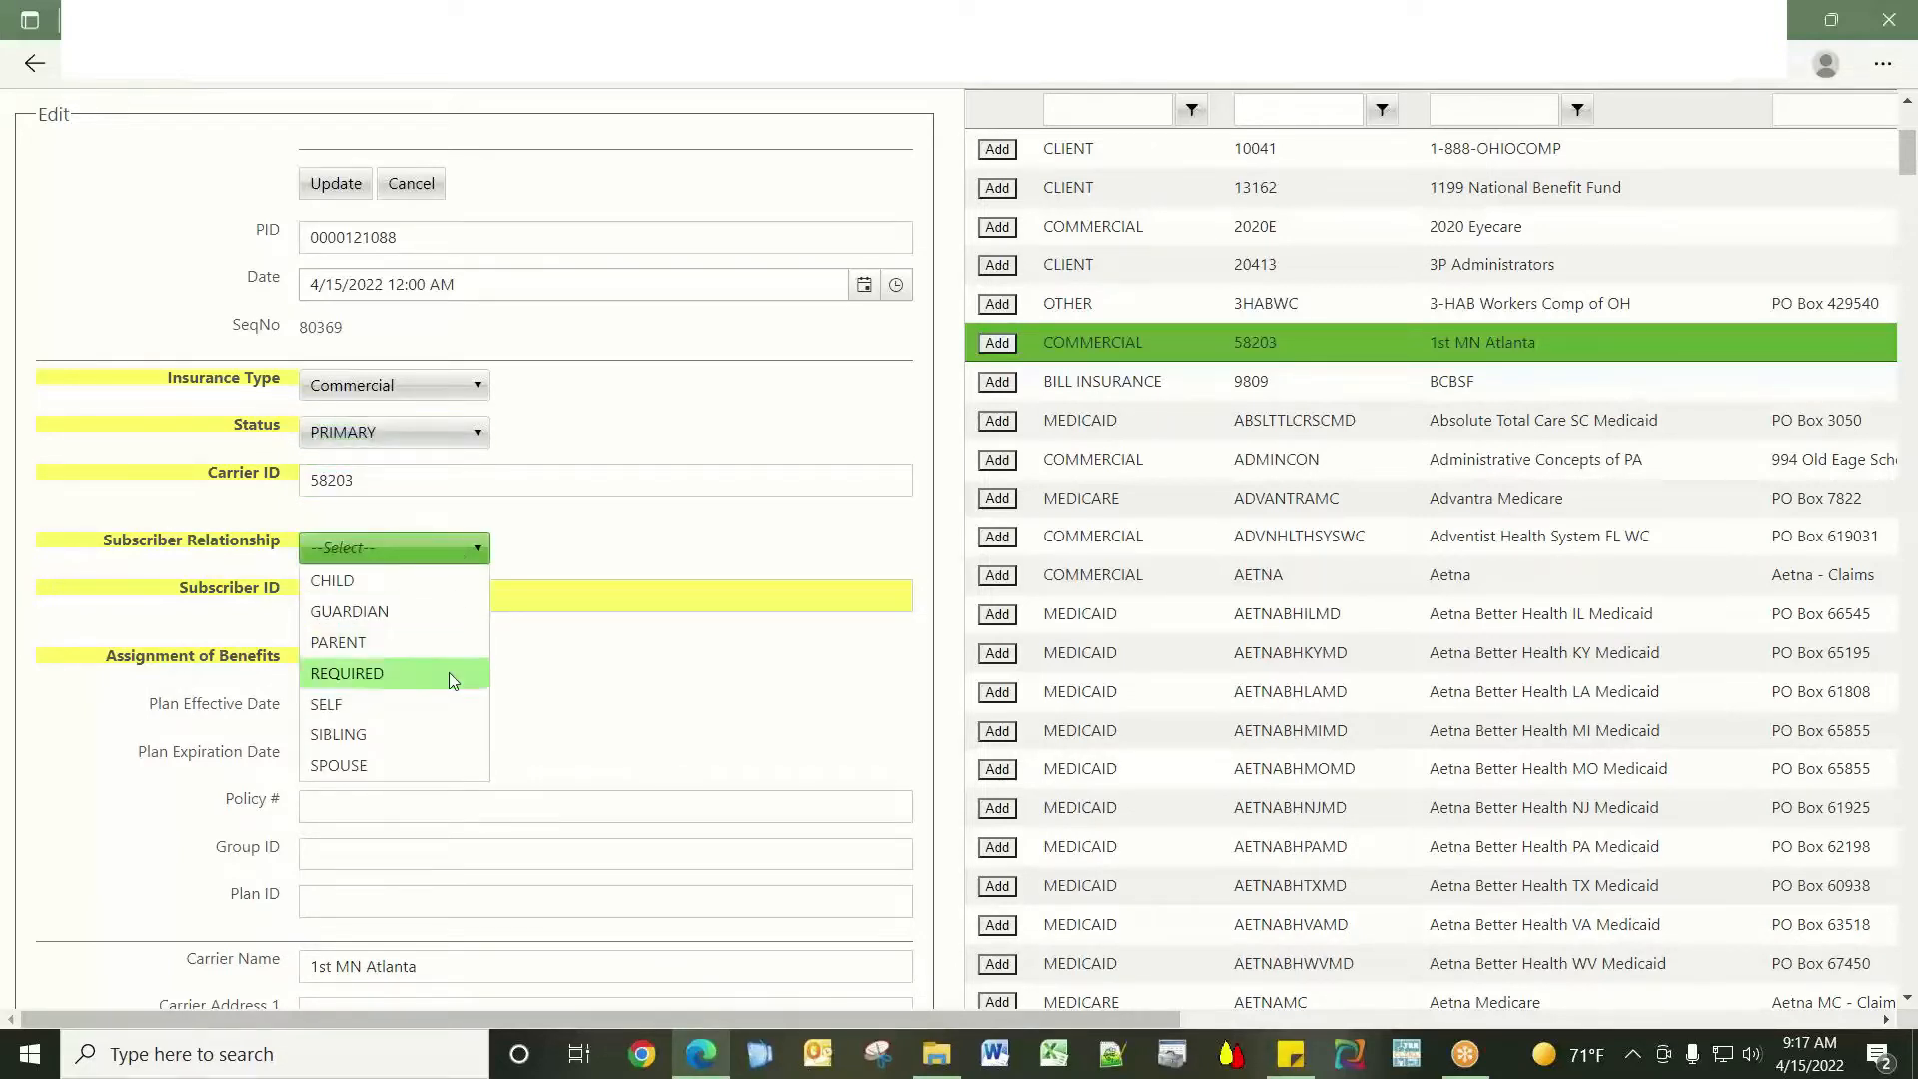
pyautogui.click(424, 707)
pyautogui.scroll(4, 613, 643)
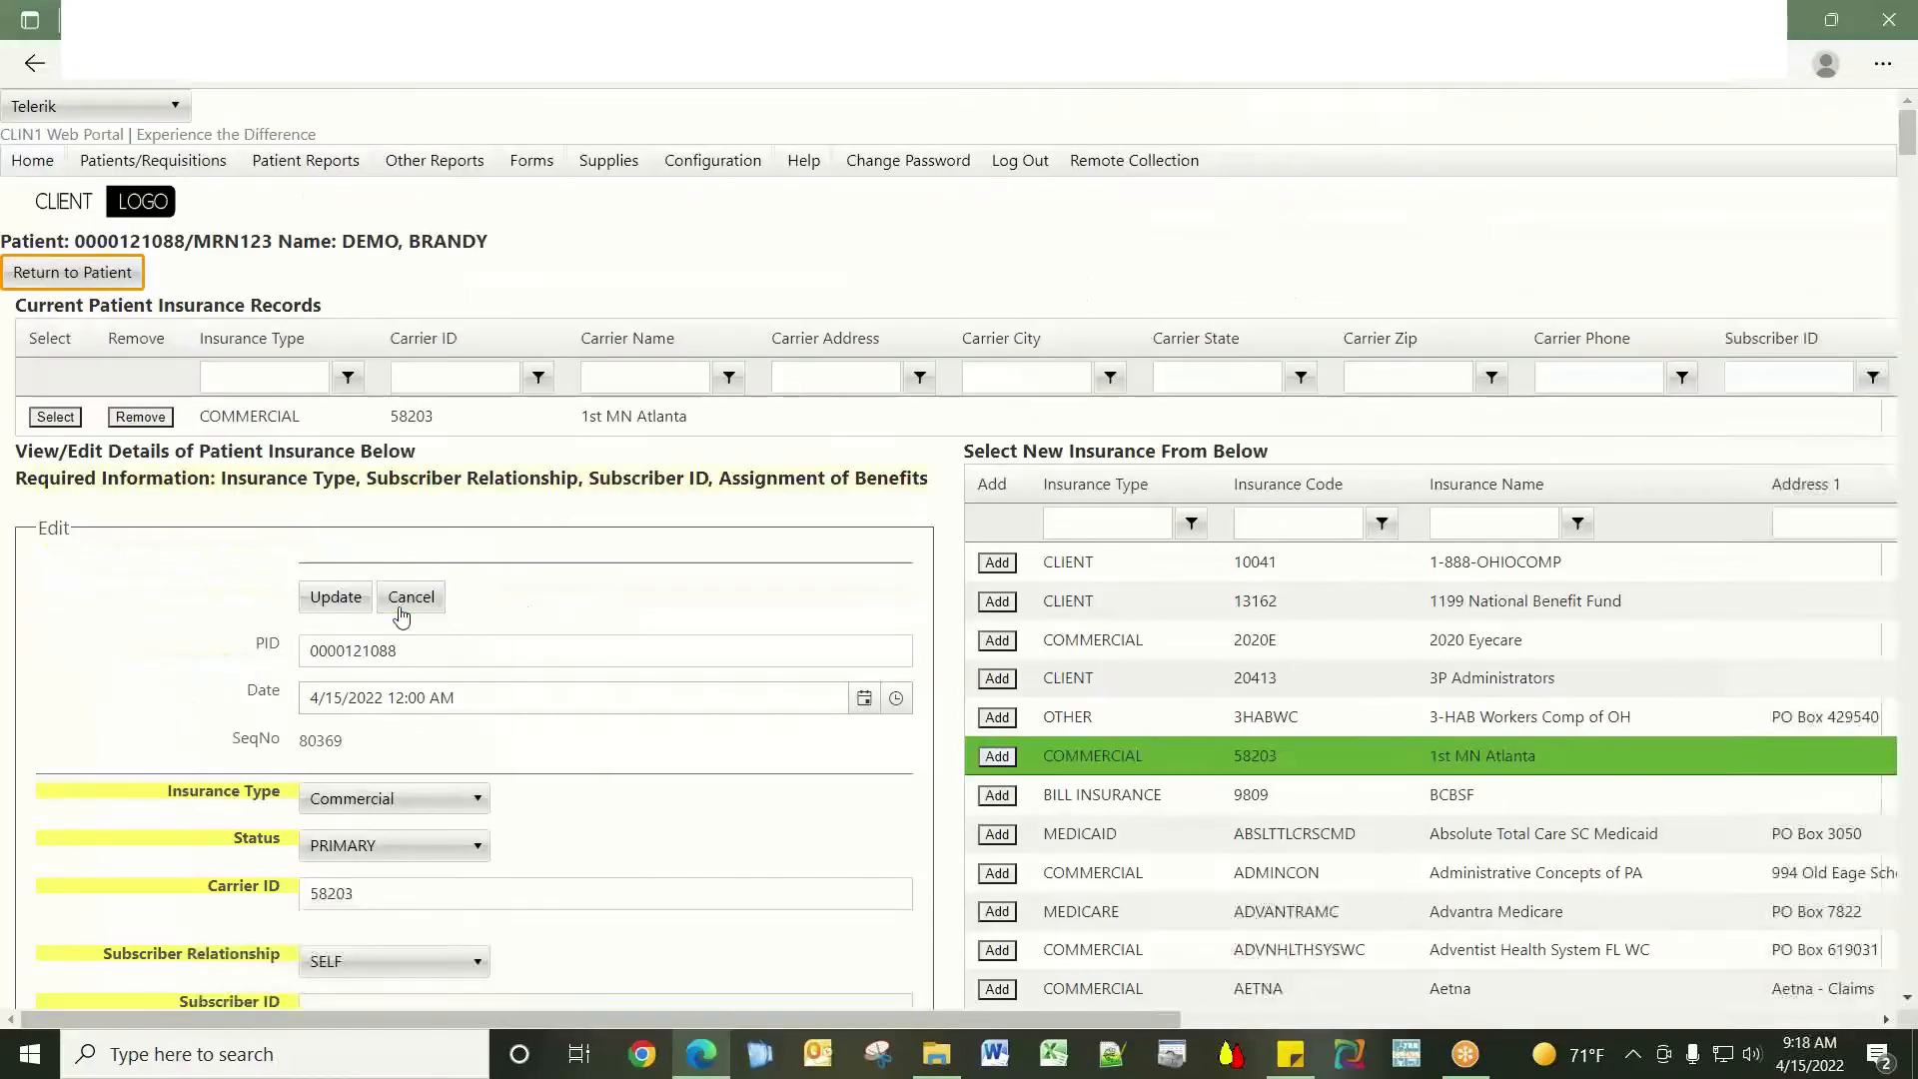
pyautogui.scroll(-5, 599, 639)
# Enter the subscriber ID and set Assignment of Benefits to Yes.
pyautogui.click(313, 467)
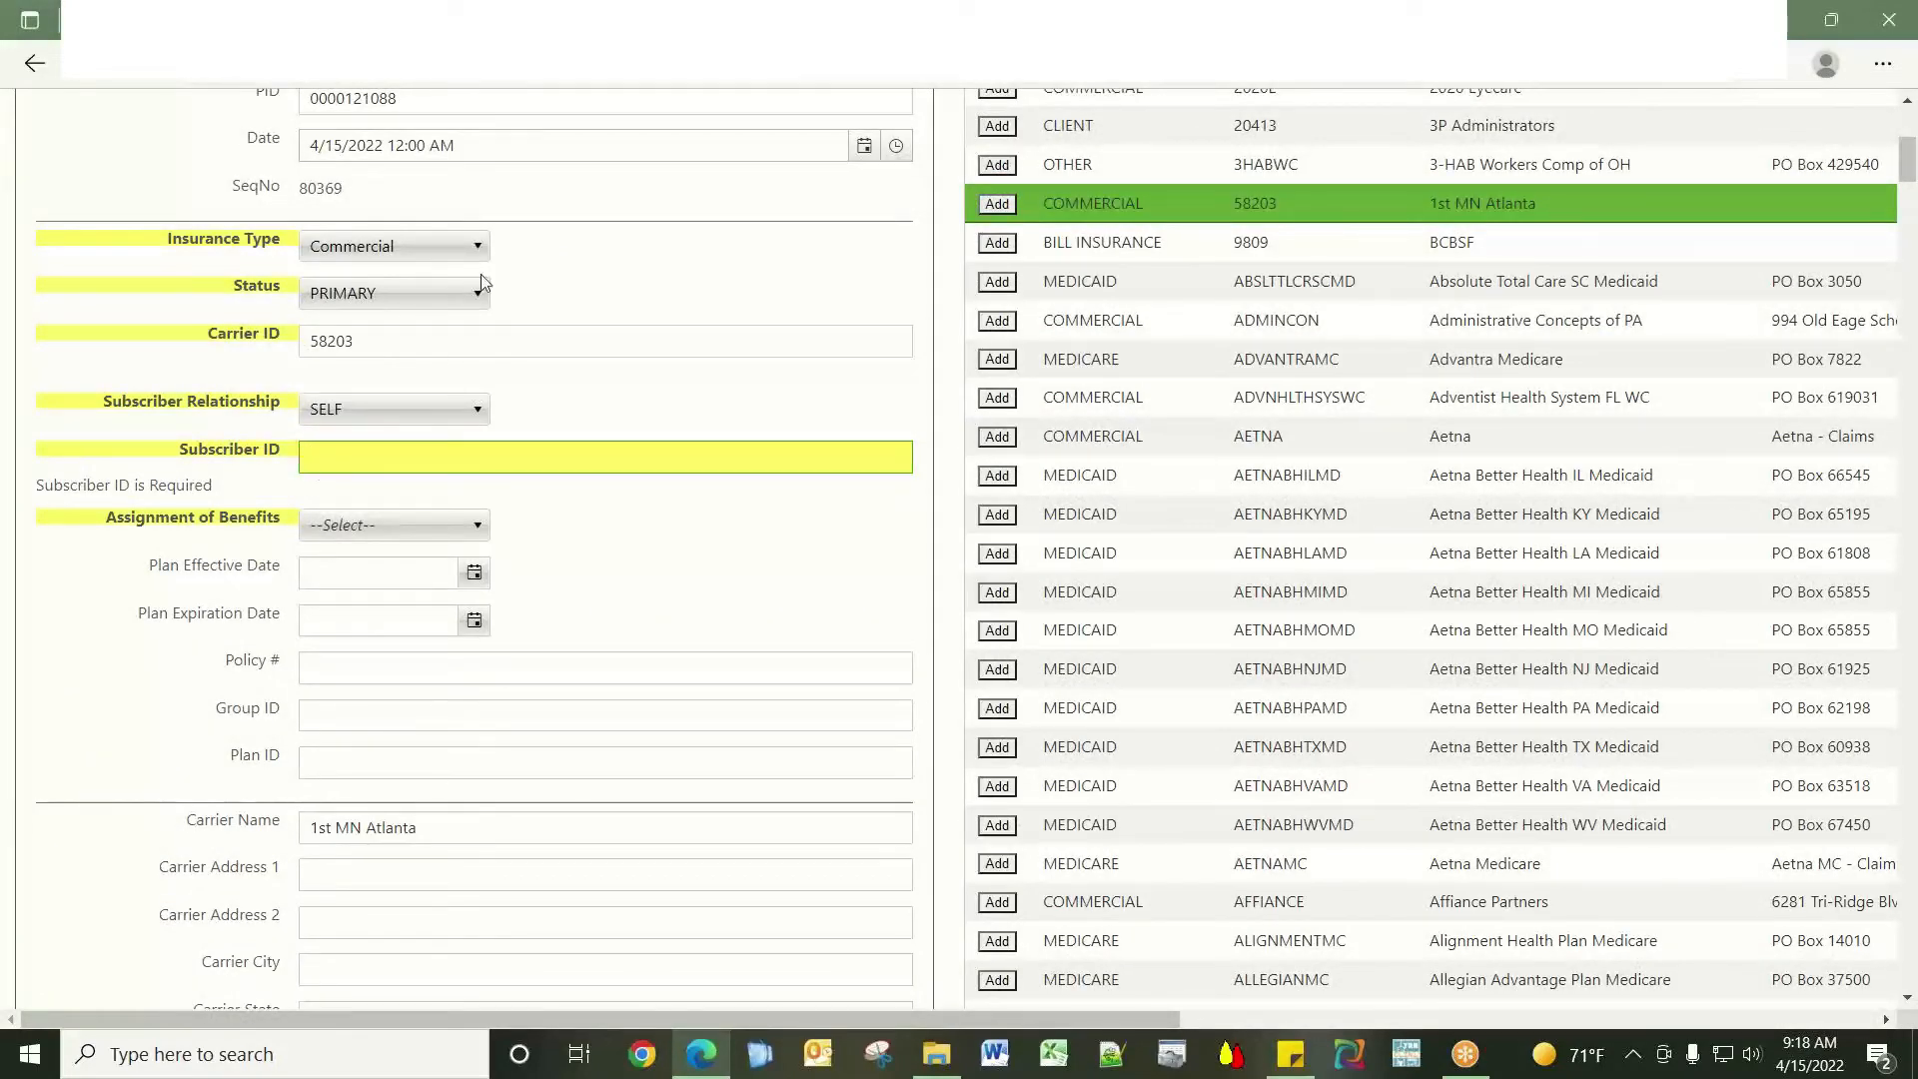
pyautogui.write('MYID123')
pyautogui.click(395, 524)
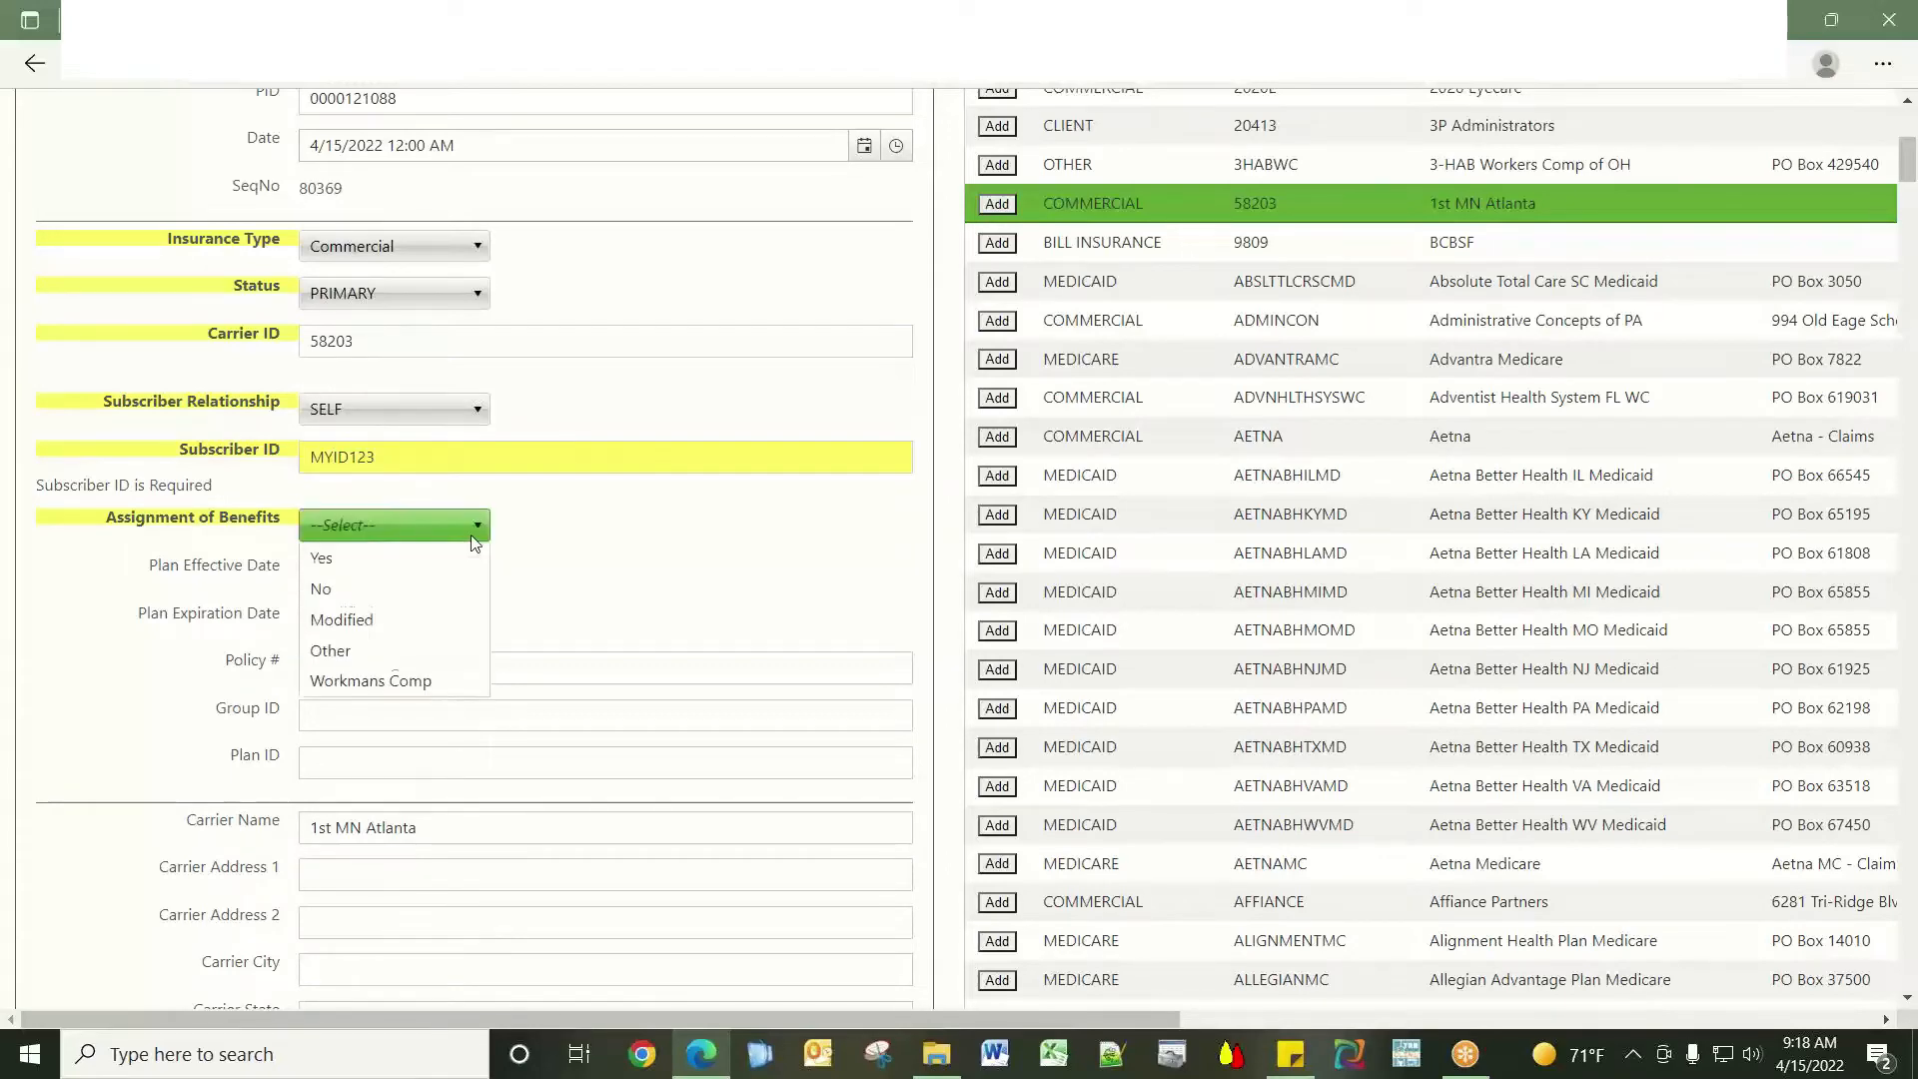
pyautogui.click(423, 554)
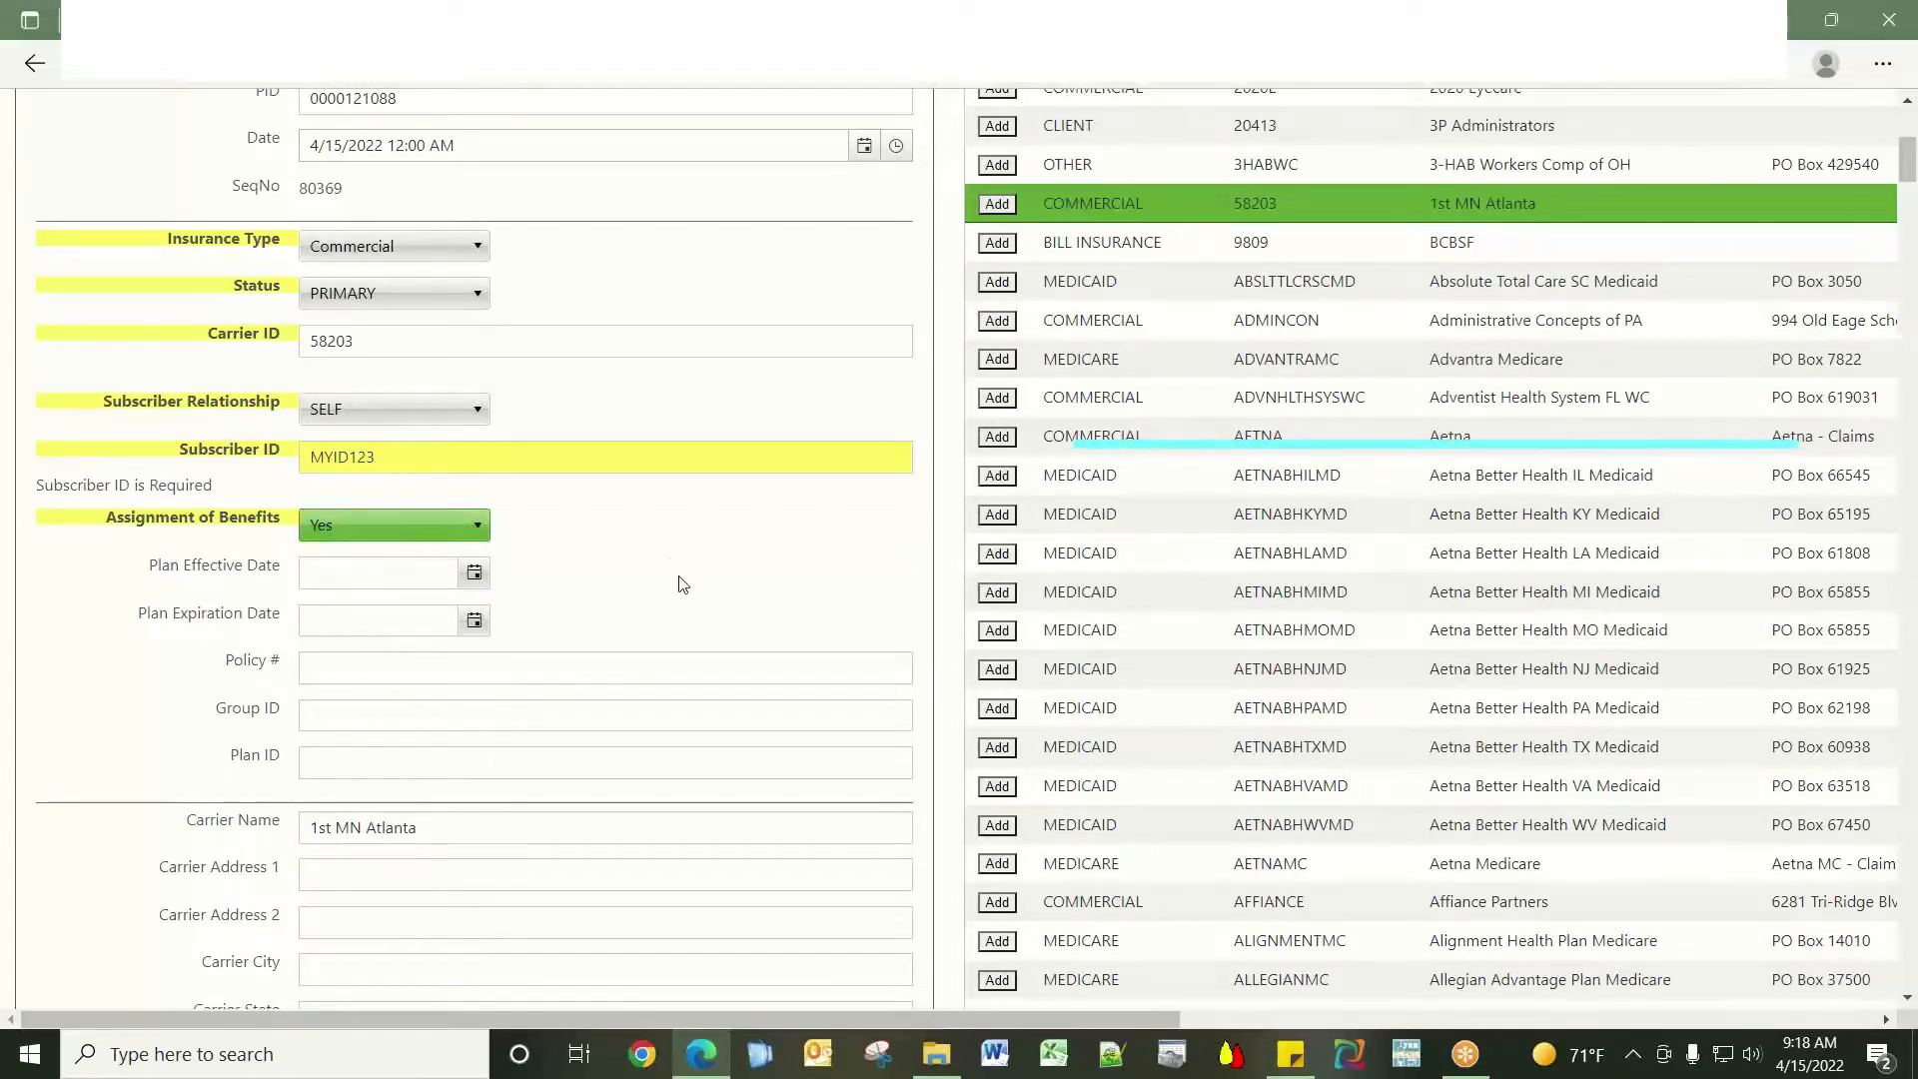
pyautogui.scroll(-3, 631, 547)
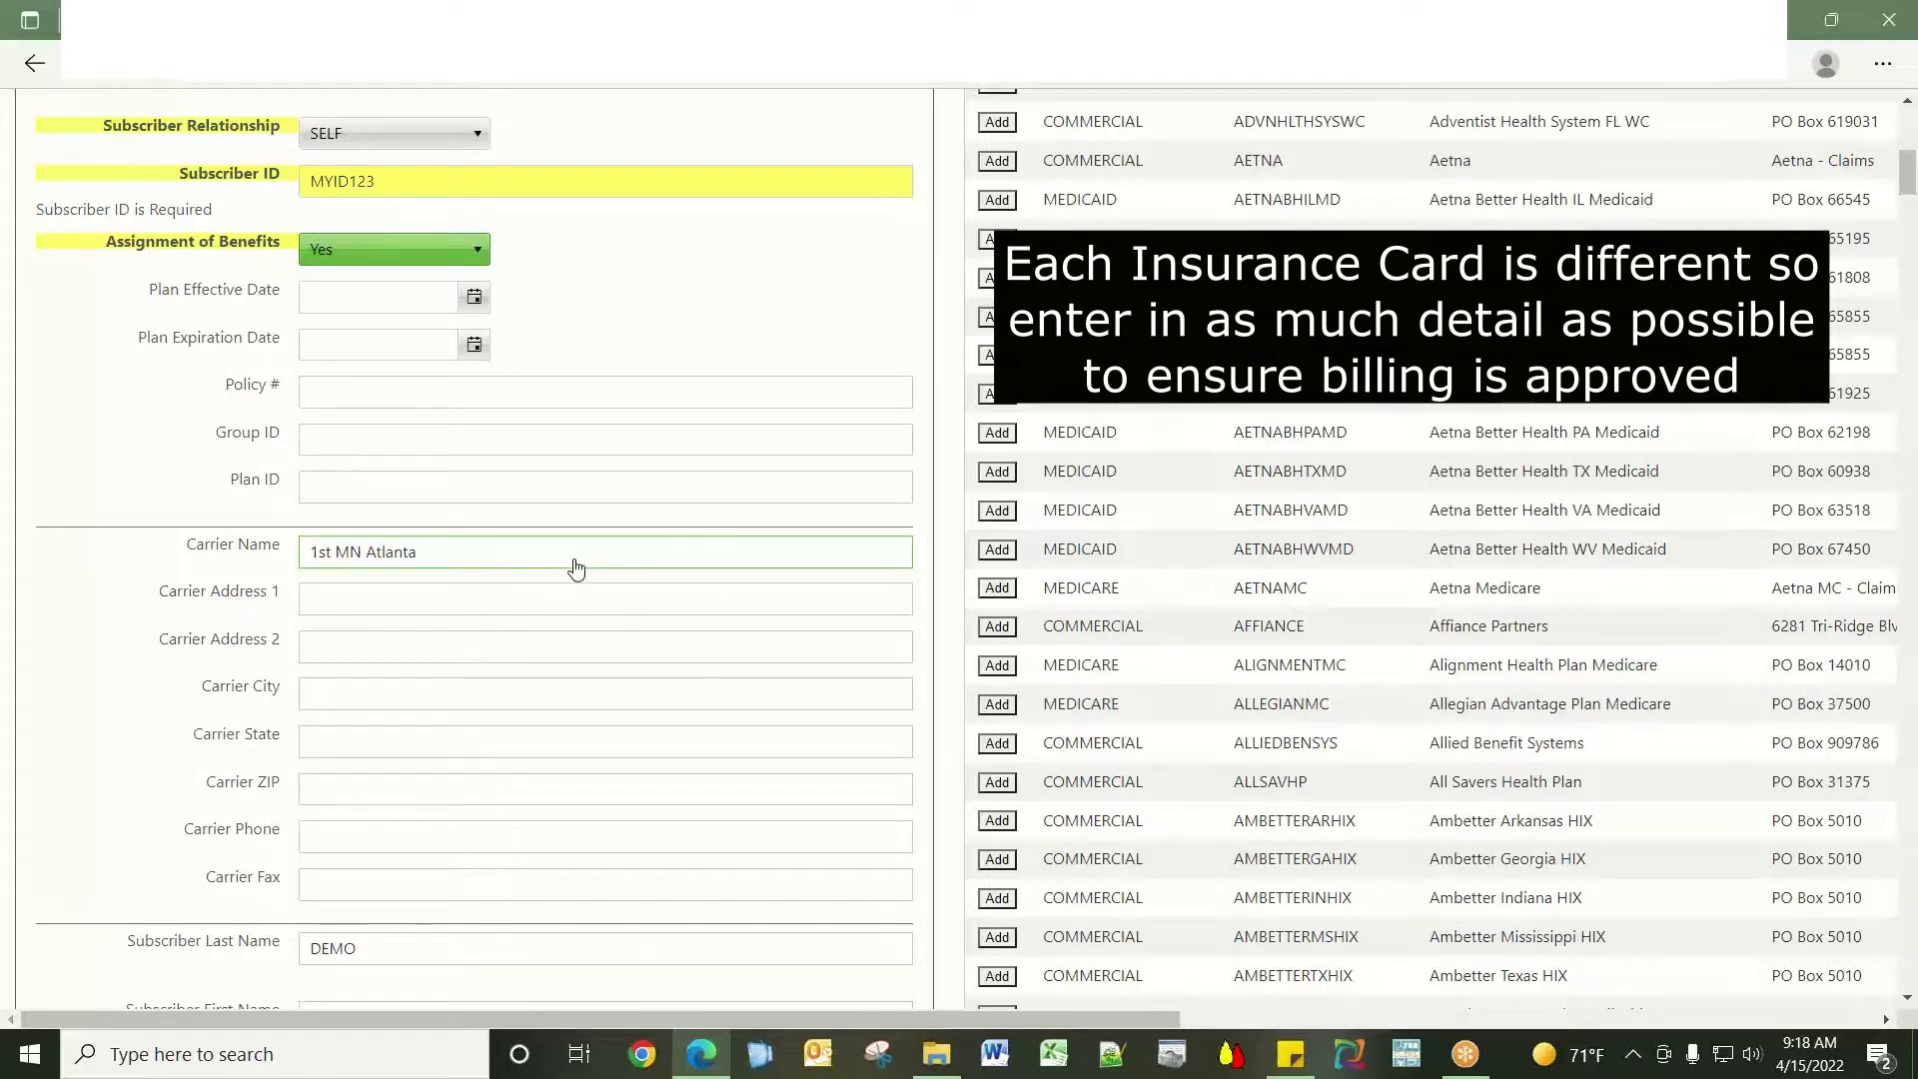
# Save the 1st MN Atlanta insurance record and return to the patient's details page.
pyautogui.scroll(-4, 644, 851)
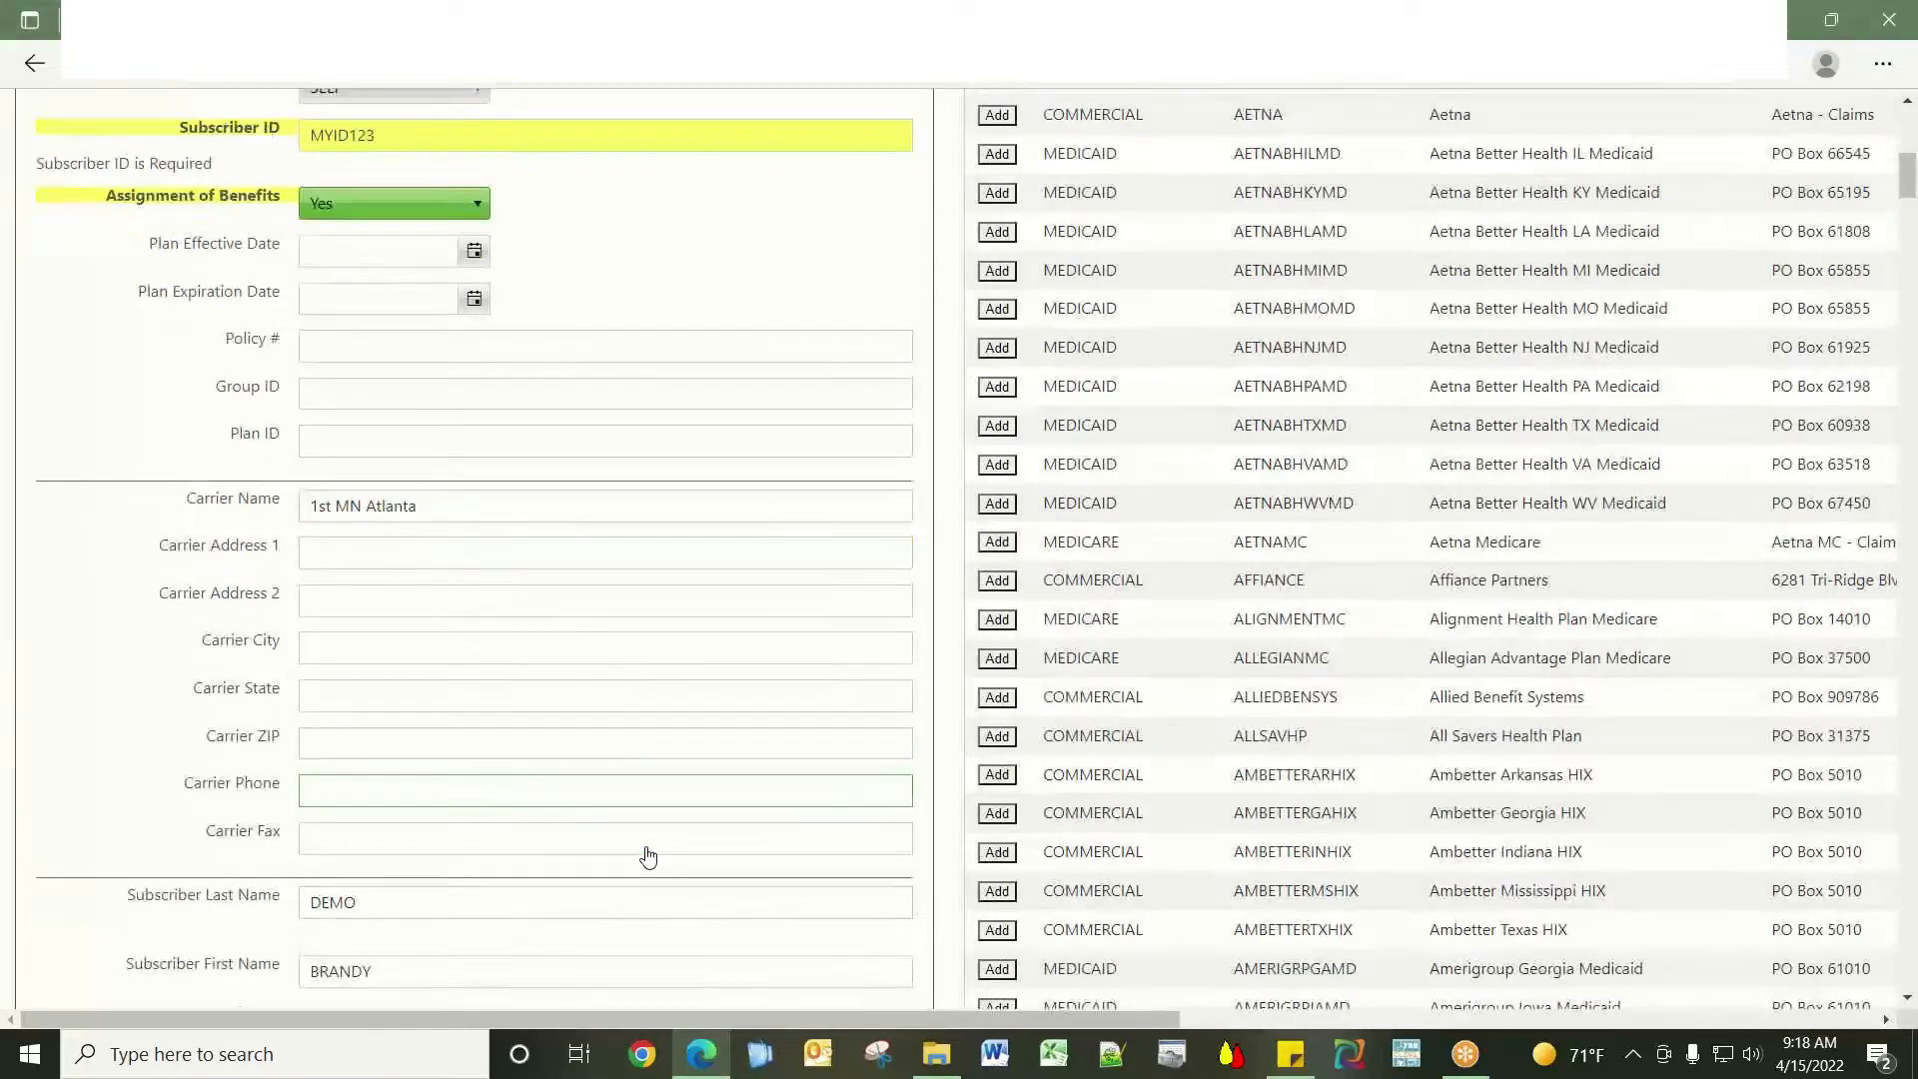
pyautogui.scroll(-3, 649, 847)
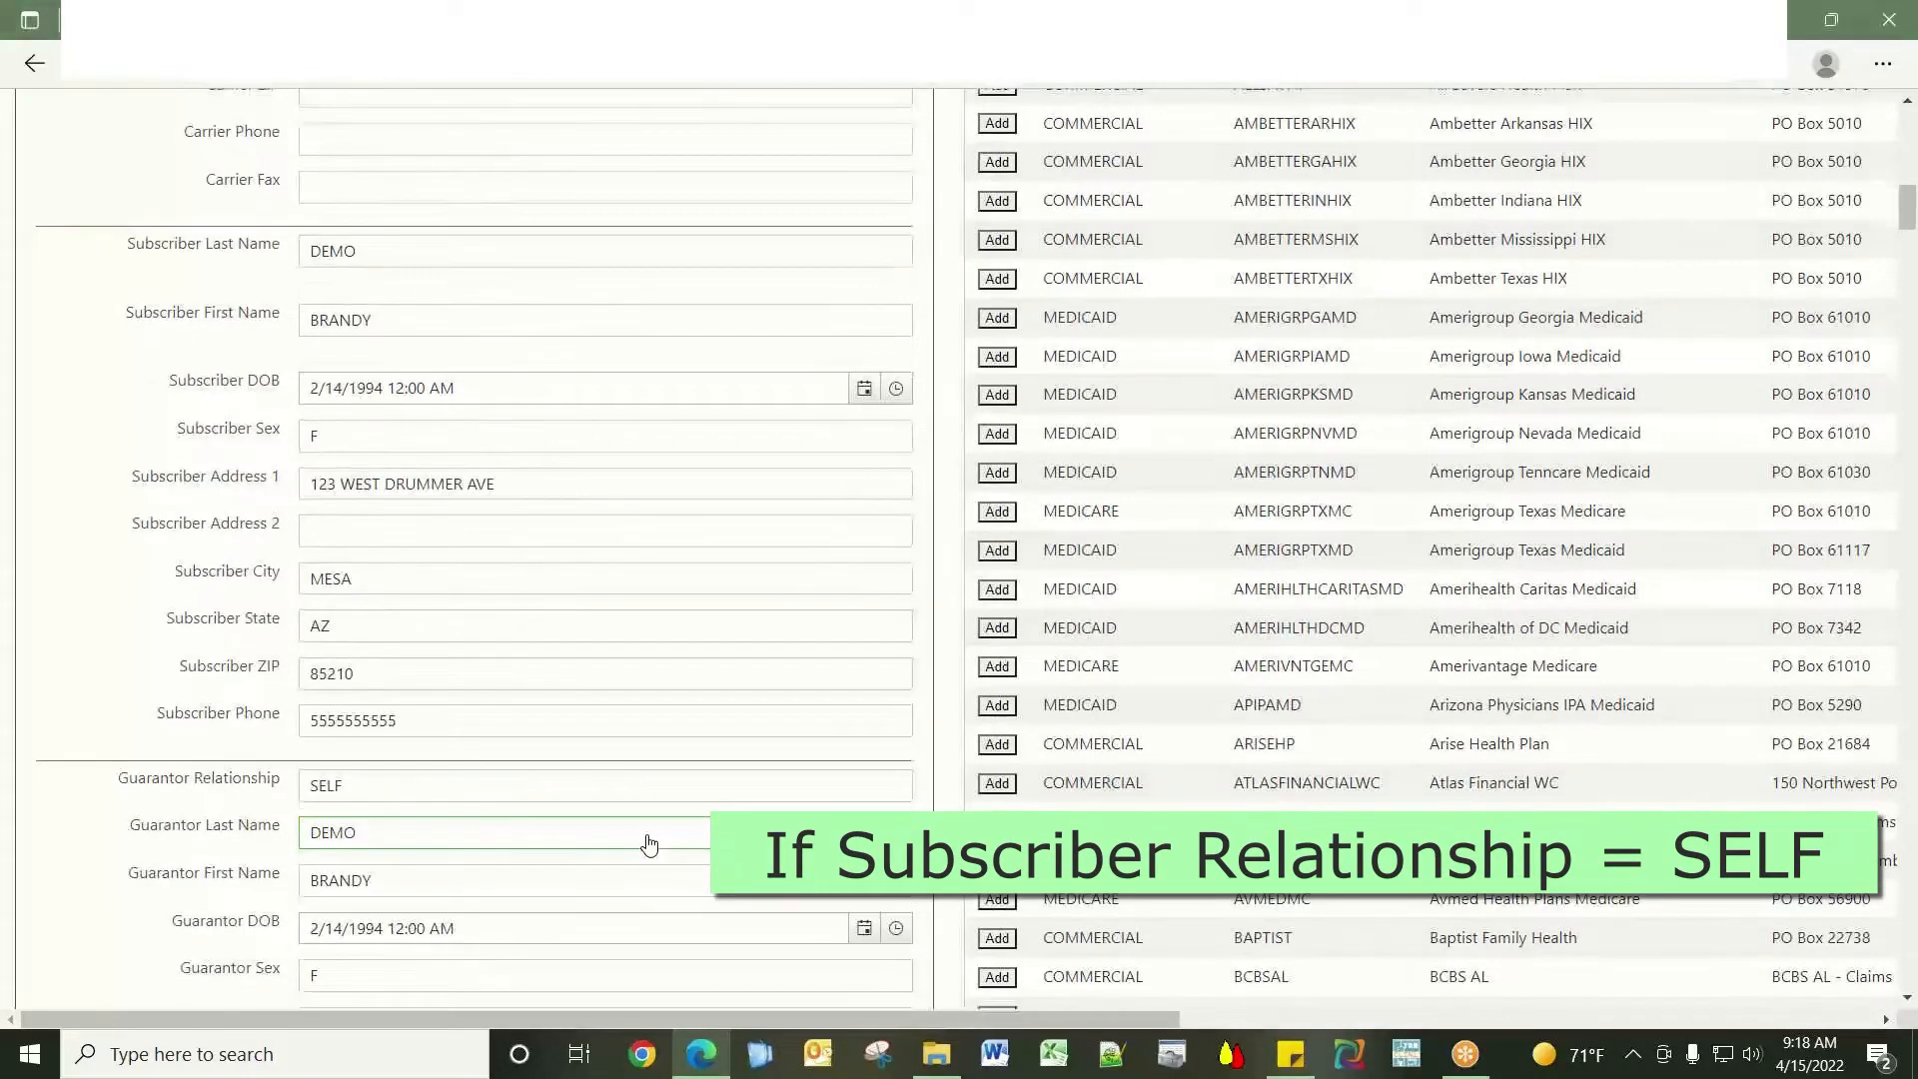
pyautogui.scroll(-10, 645, 844)
pyautogui.scroll(15, 585, 772)
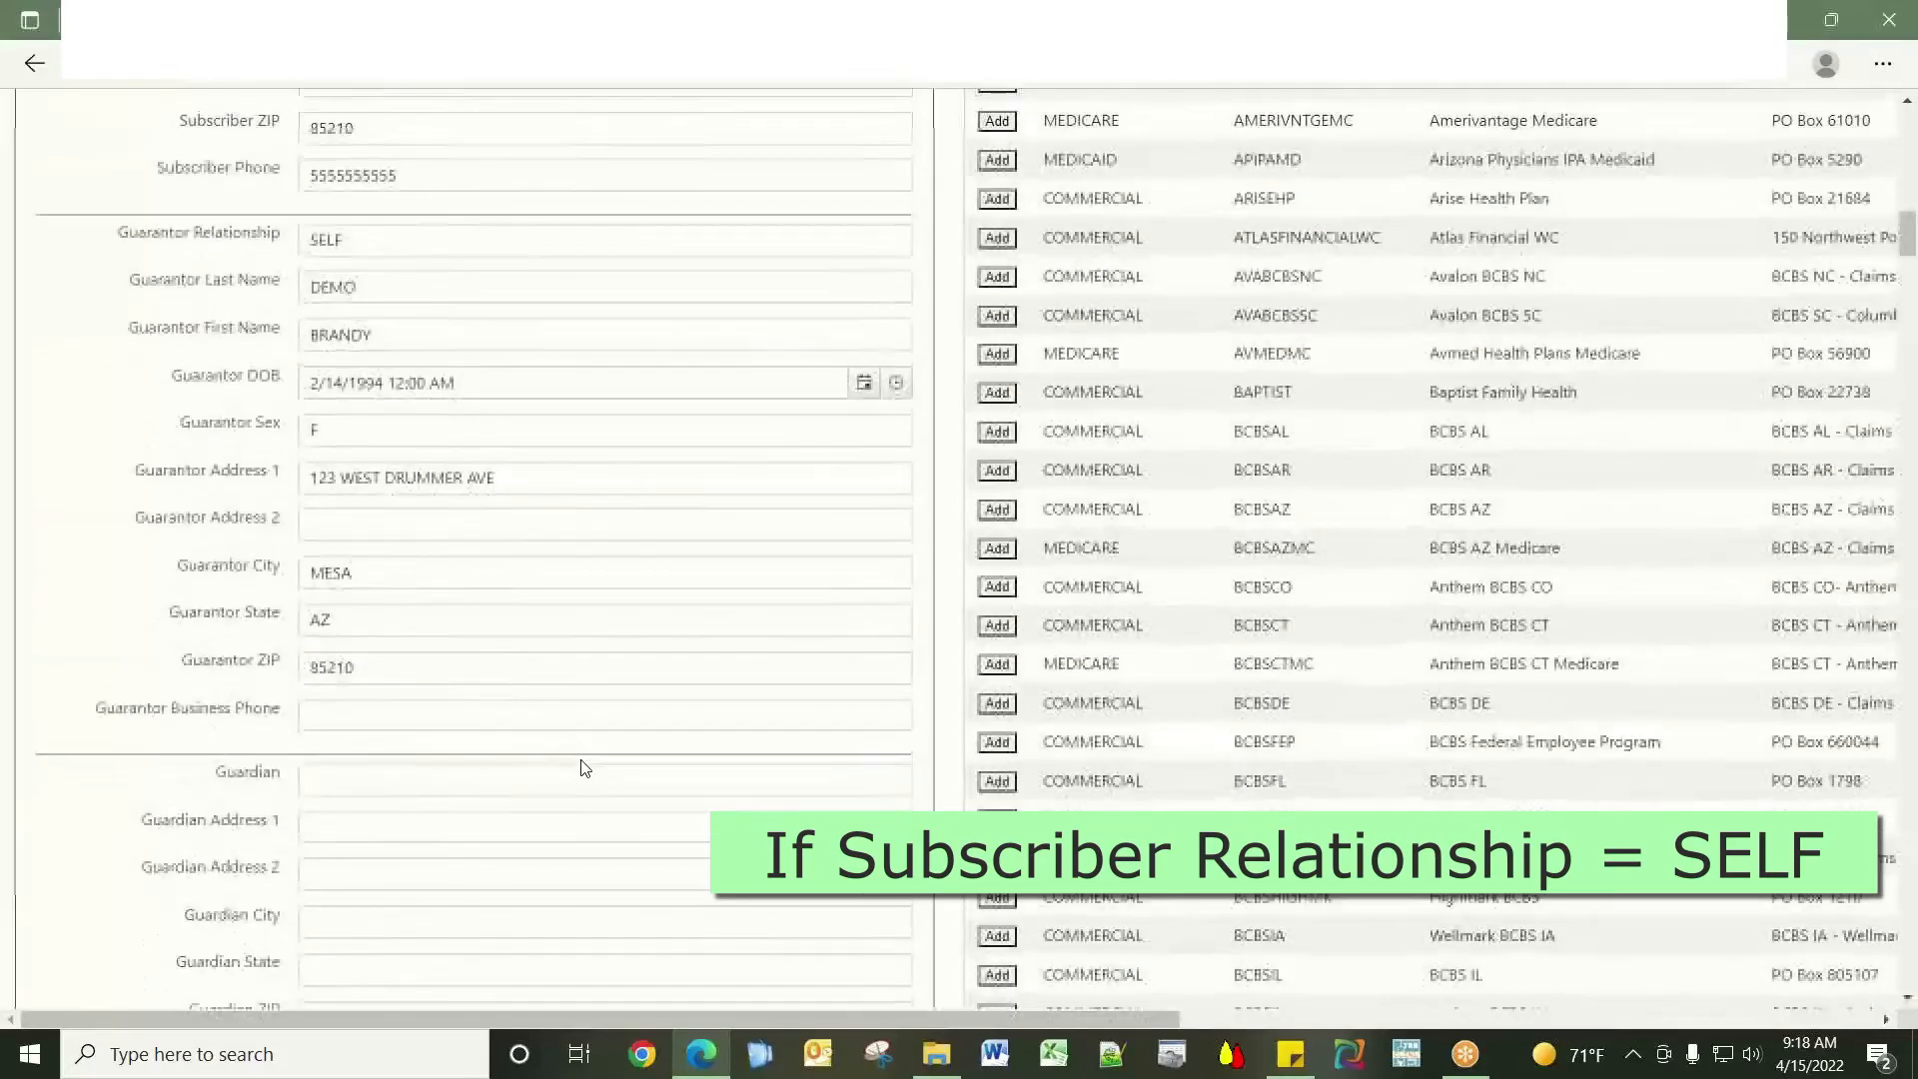
pyautogui.scroll(4, 584, 769)
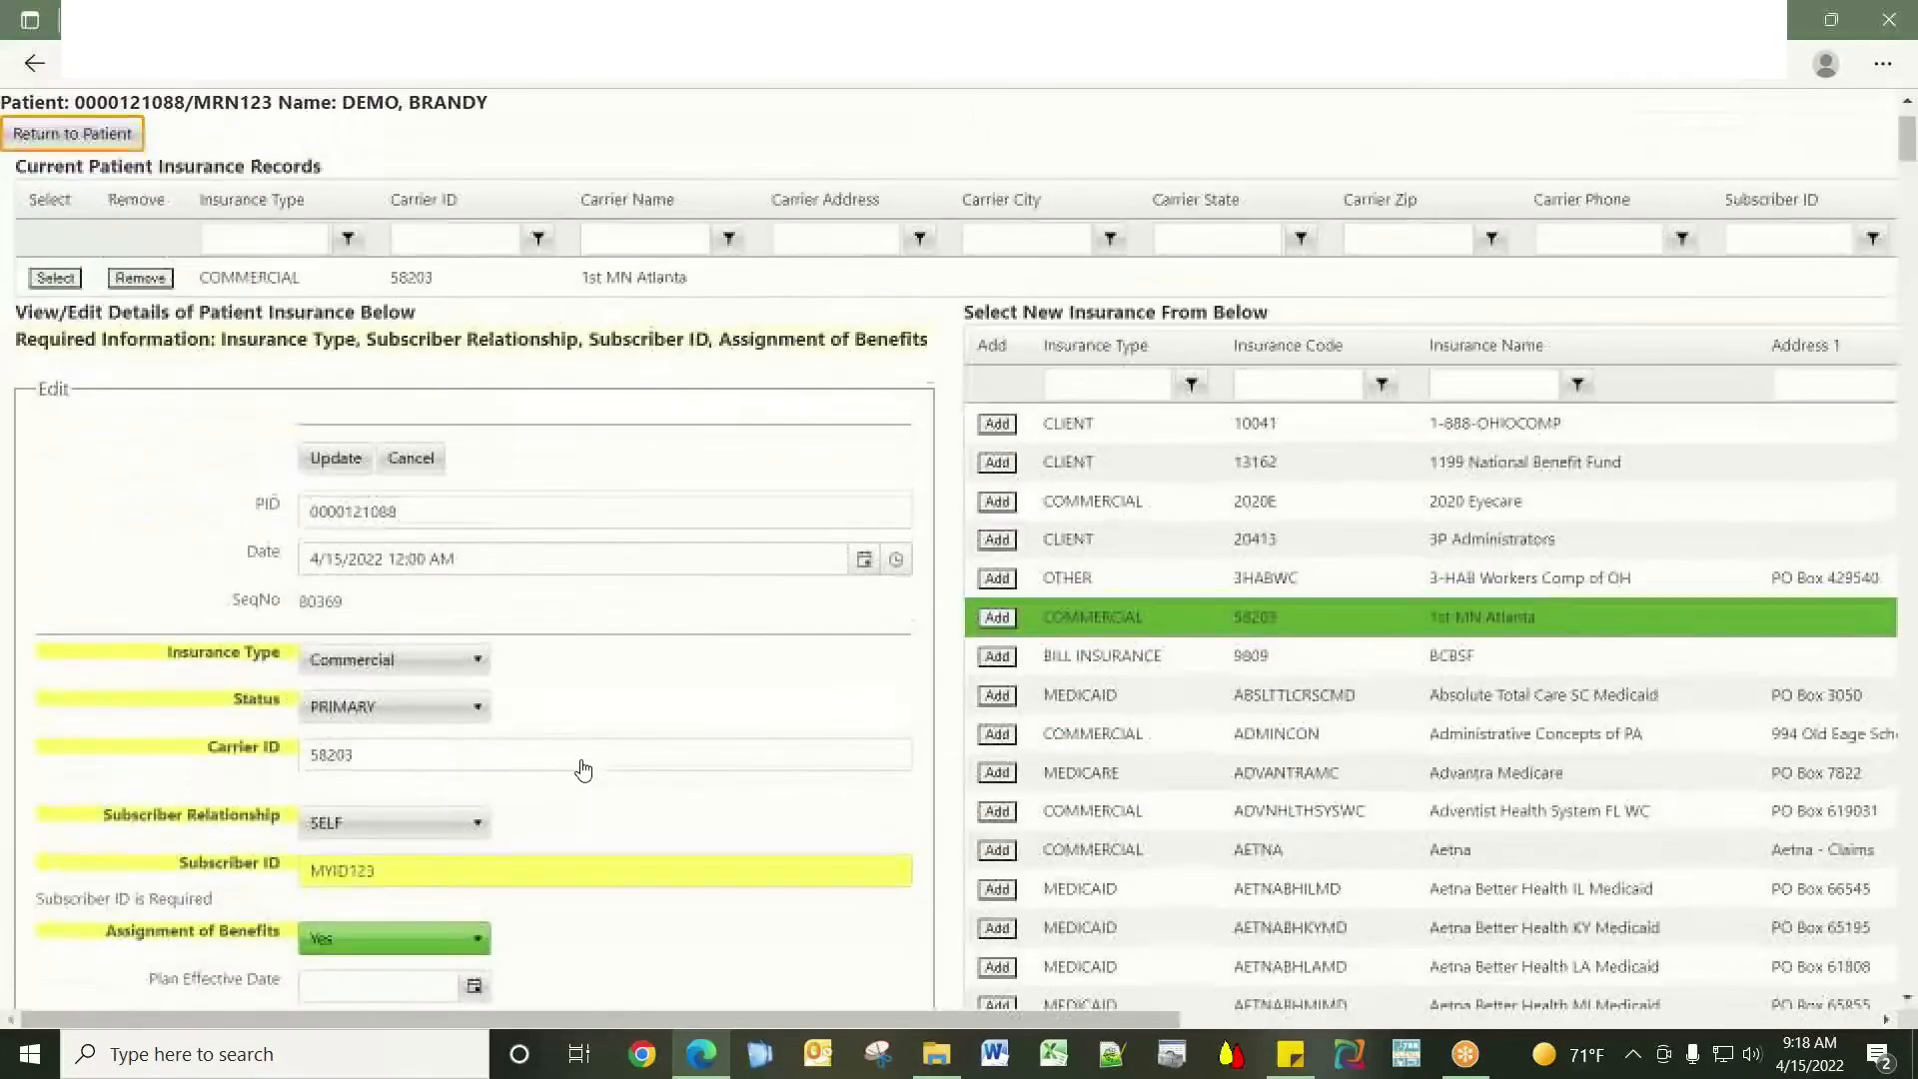
pyautogui.click(335, 461)
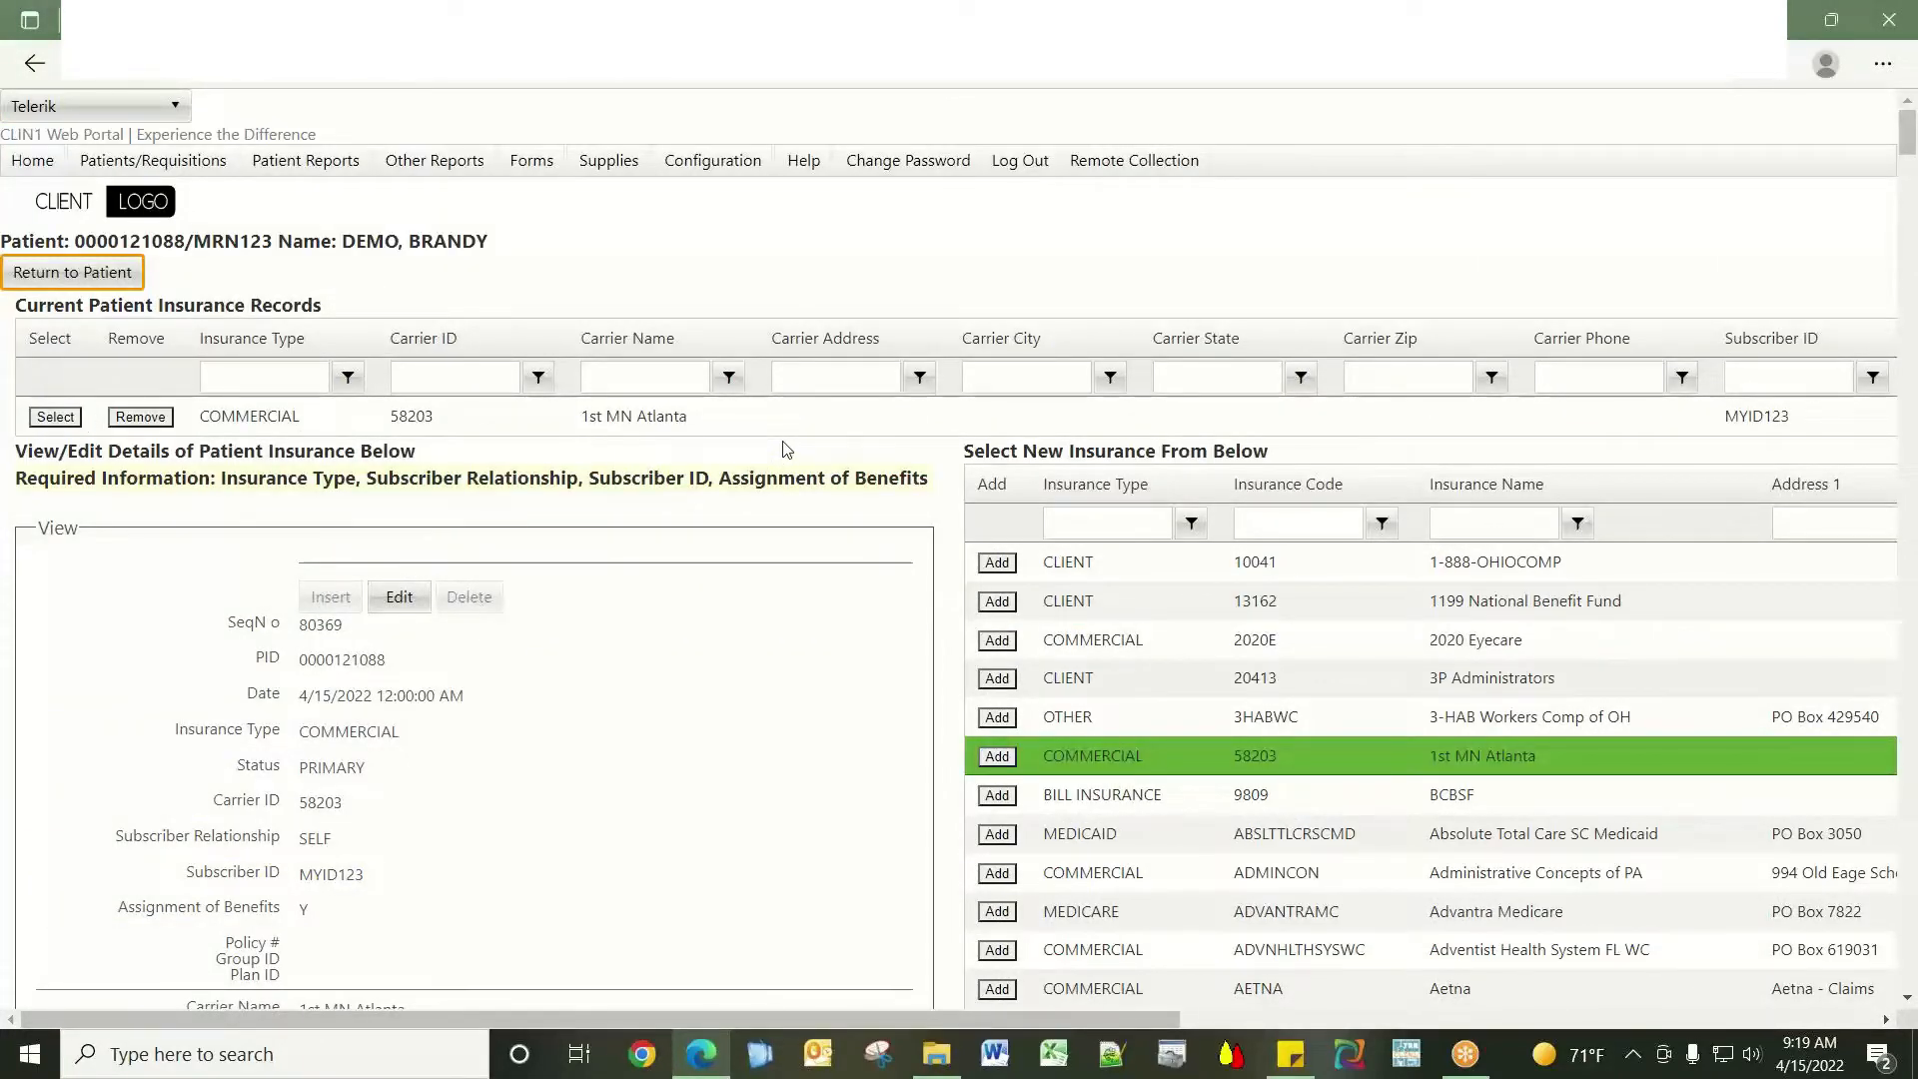
pyautogui.click(117, 274)
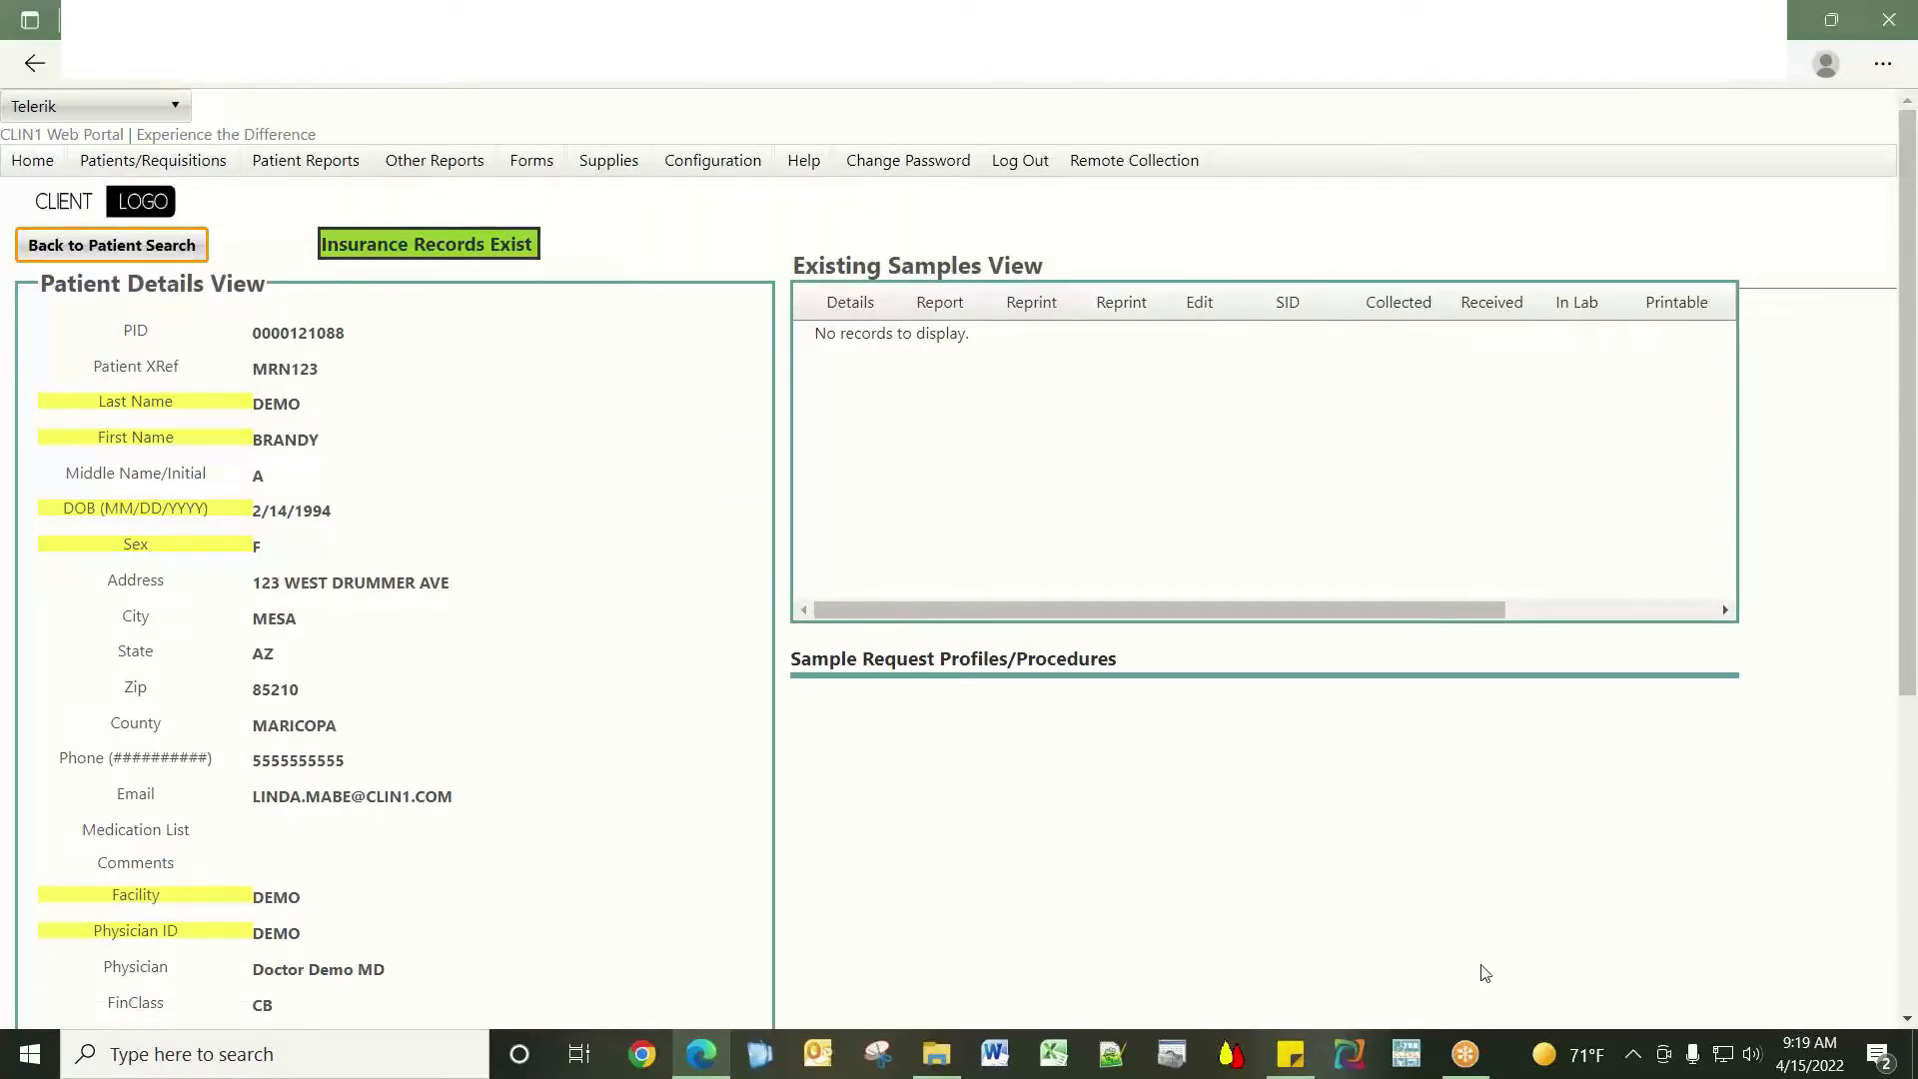
# Start a new sample for the patient from the Patient Details View.
pyautogui.scroll(-2, 1379, 792)
pyautogui.scroll(-3, 1379, 792)
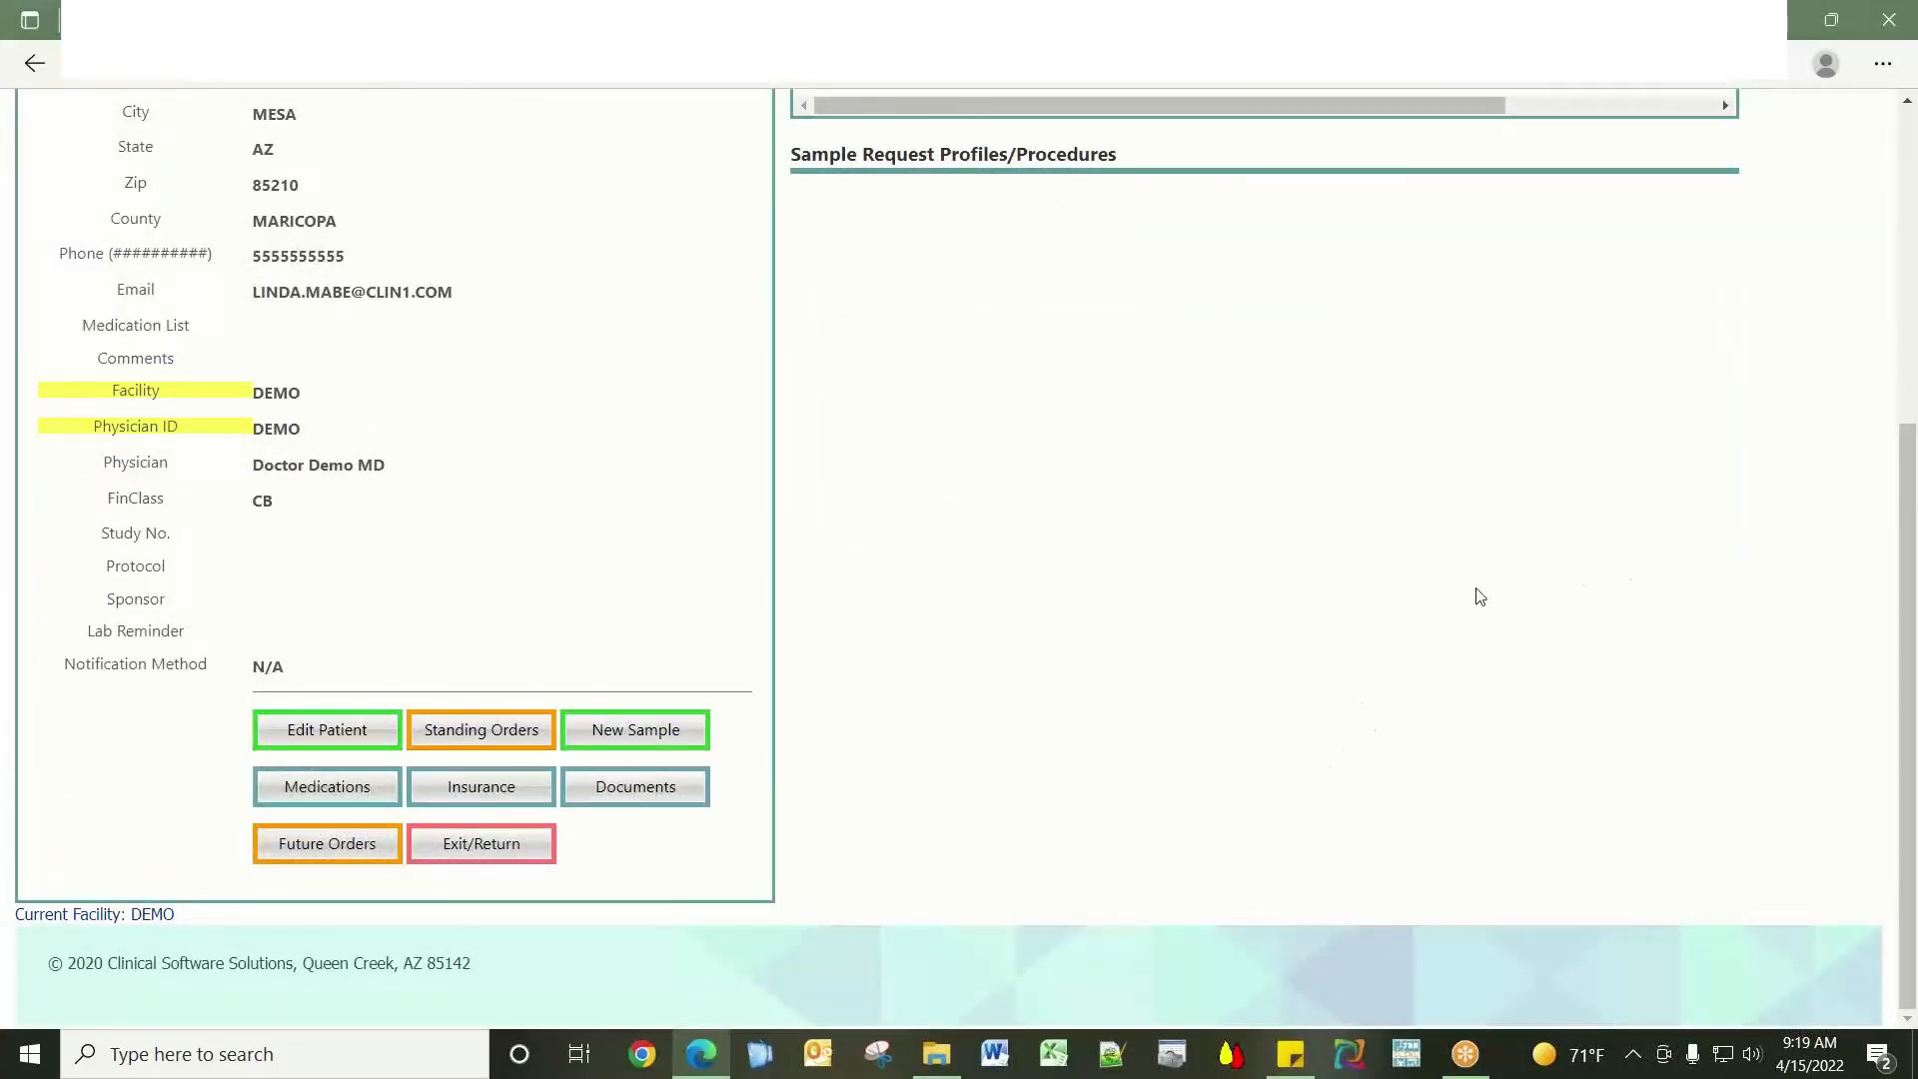
pyautogui.click(660, 744)
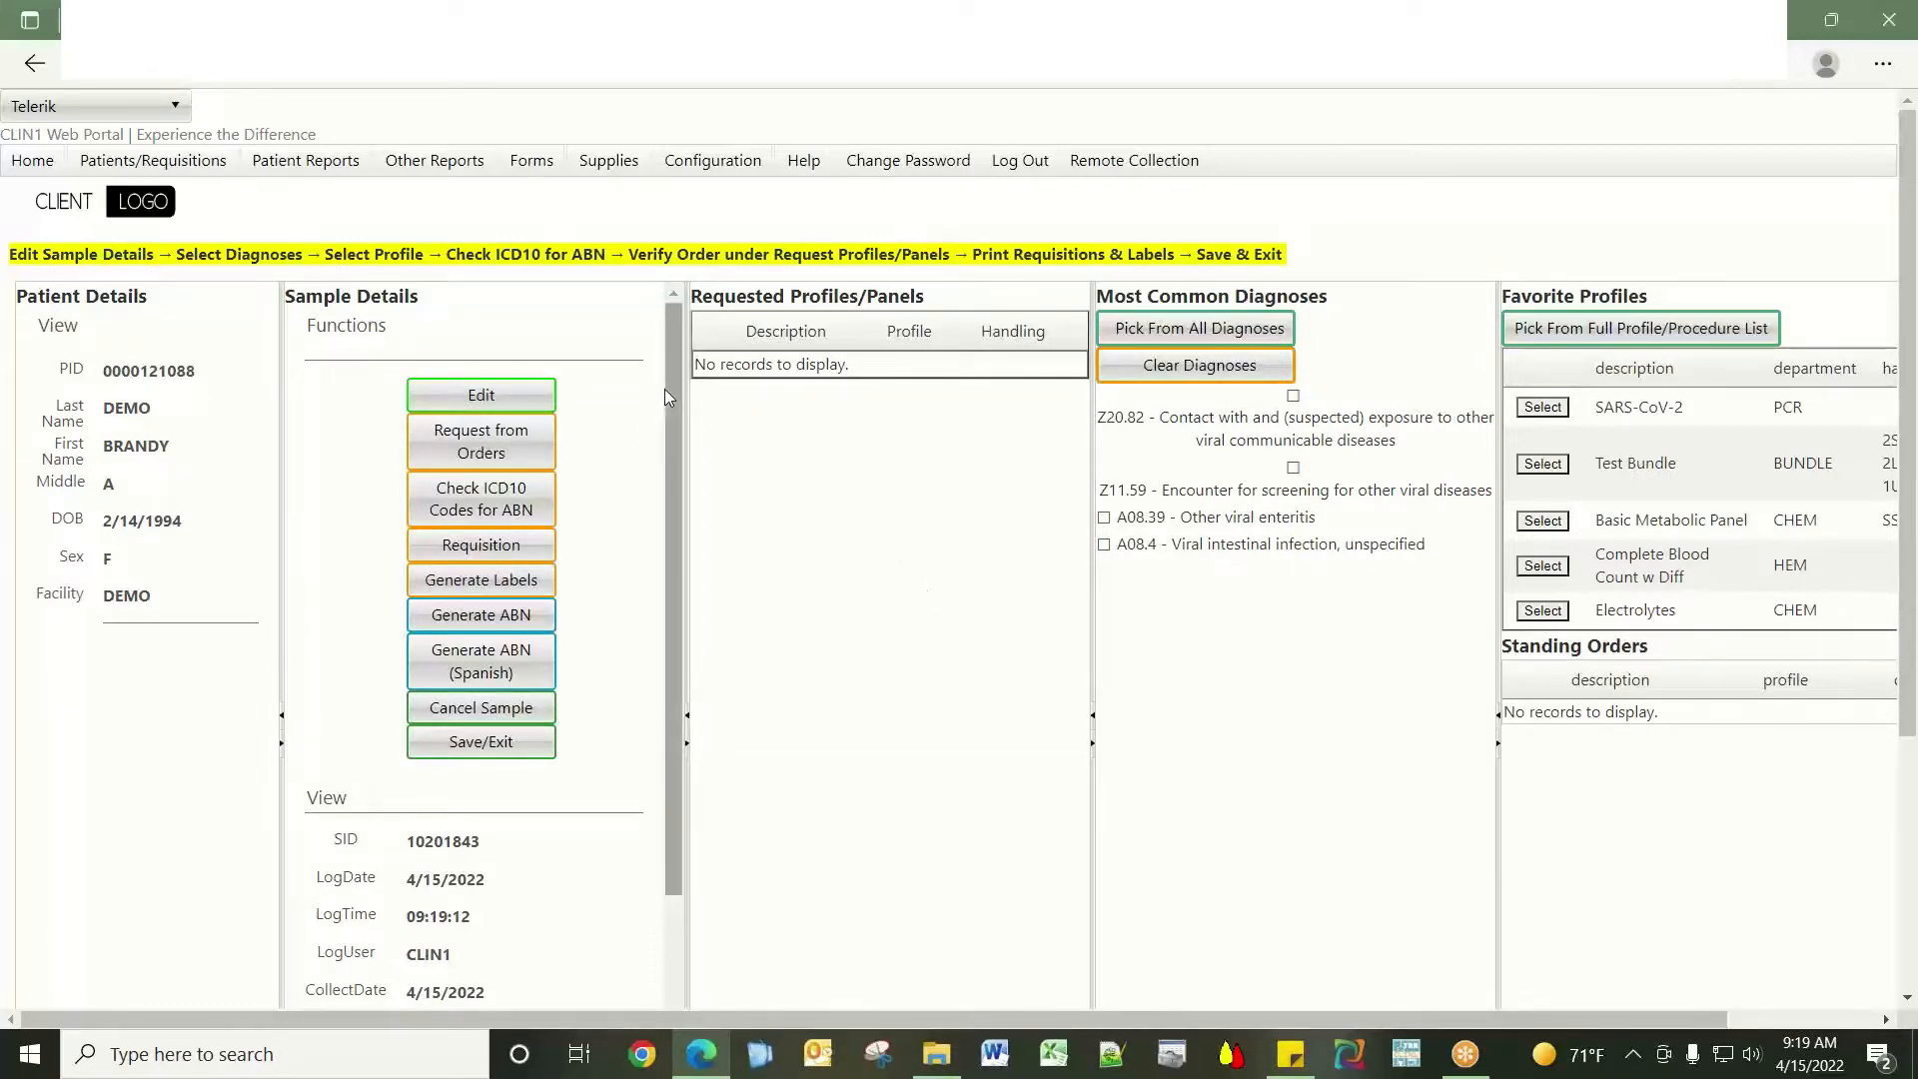
pyautogui.click(526, 396)
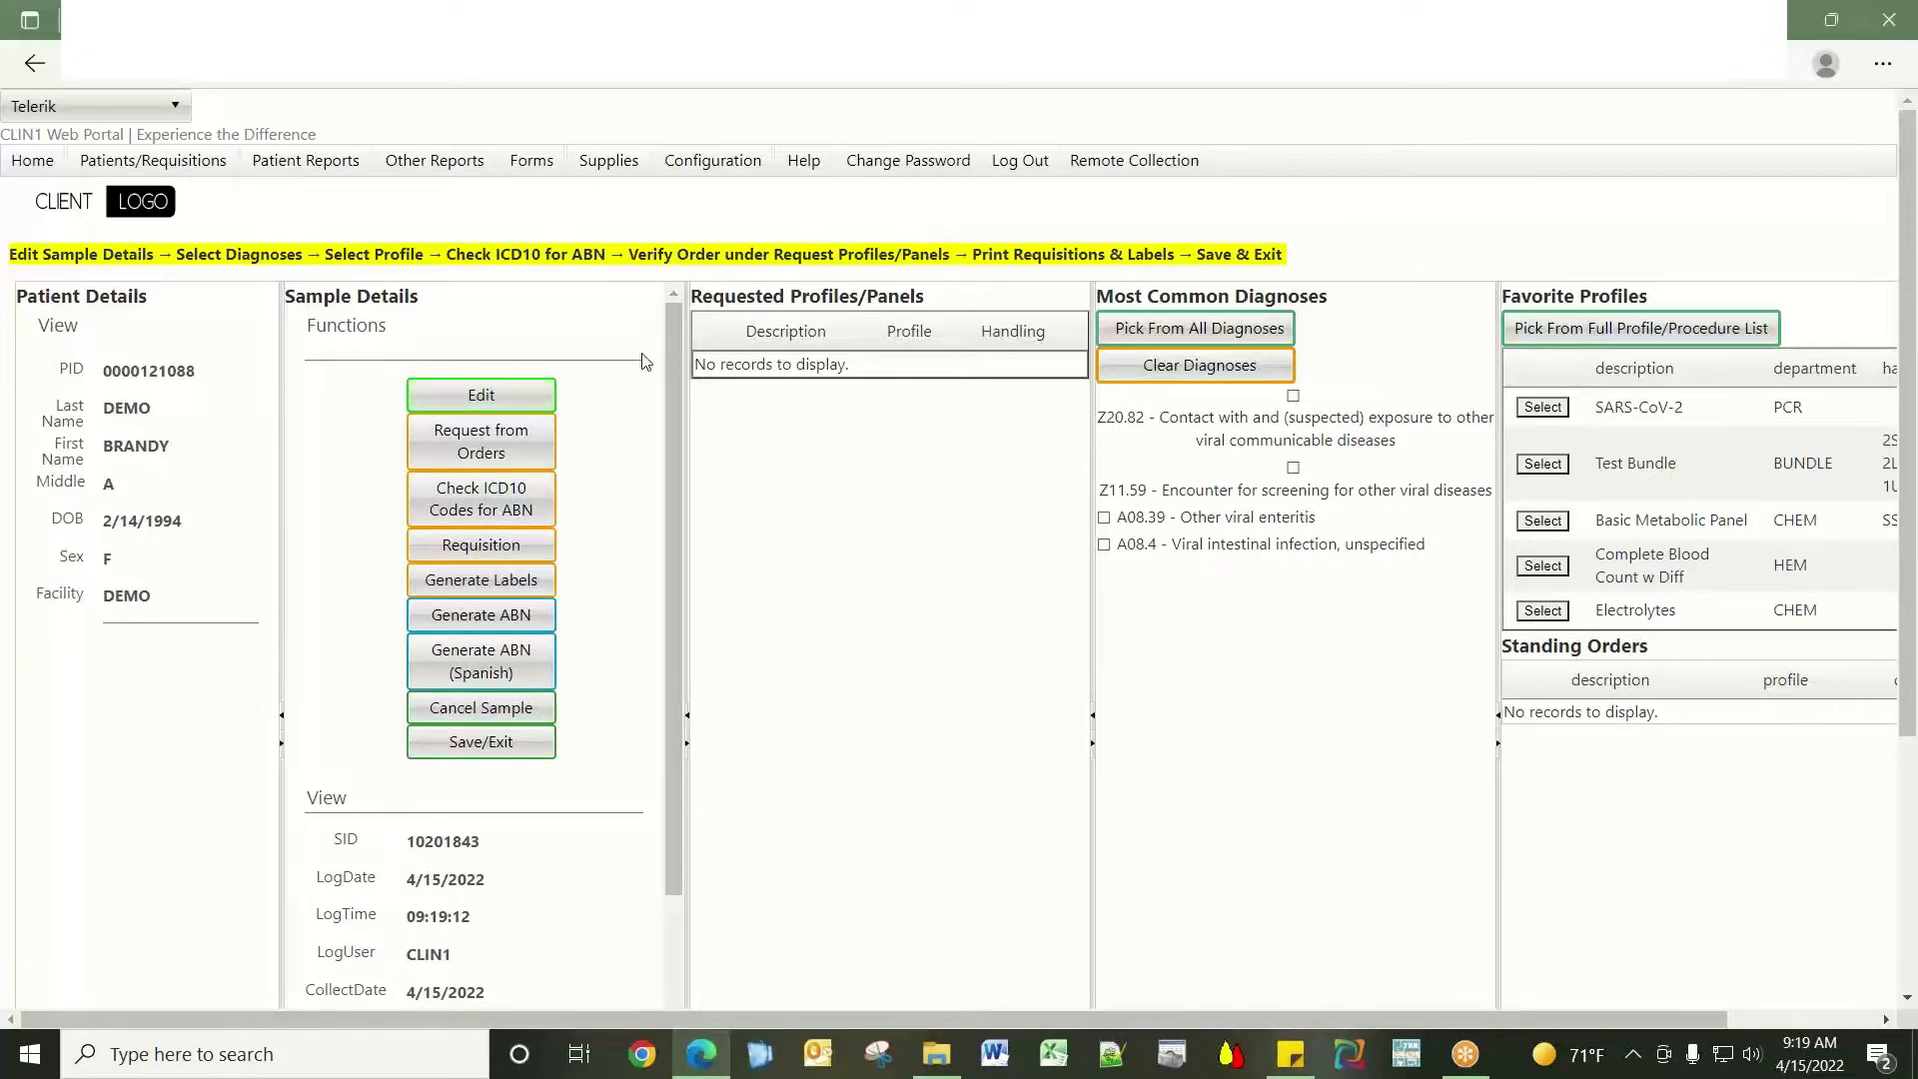
pyautogui.moveTo(675, 349); pyautogui.dragTo(673, 388)
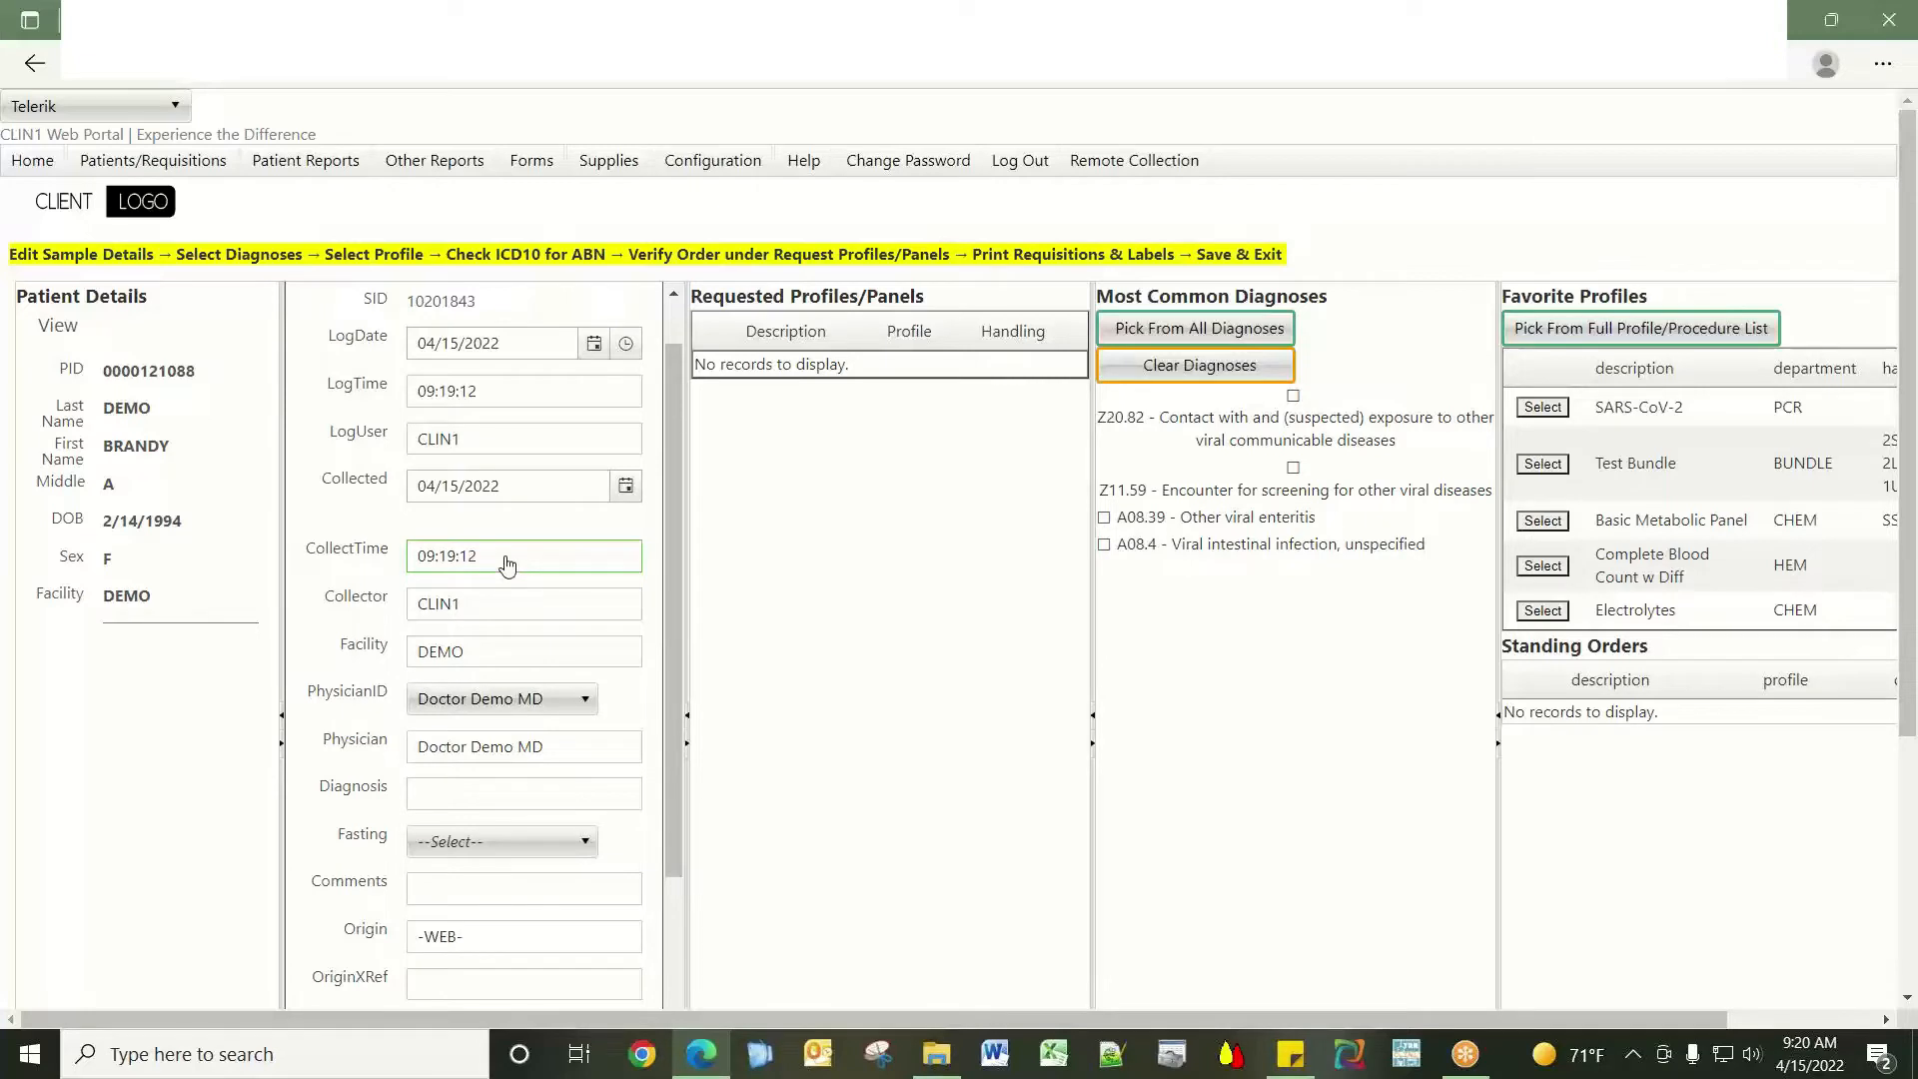
pyautogui.moveTo(673, 591); pyautogui.dragTo(659, 734)
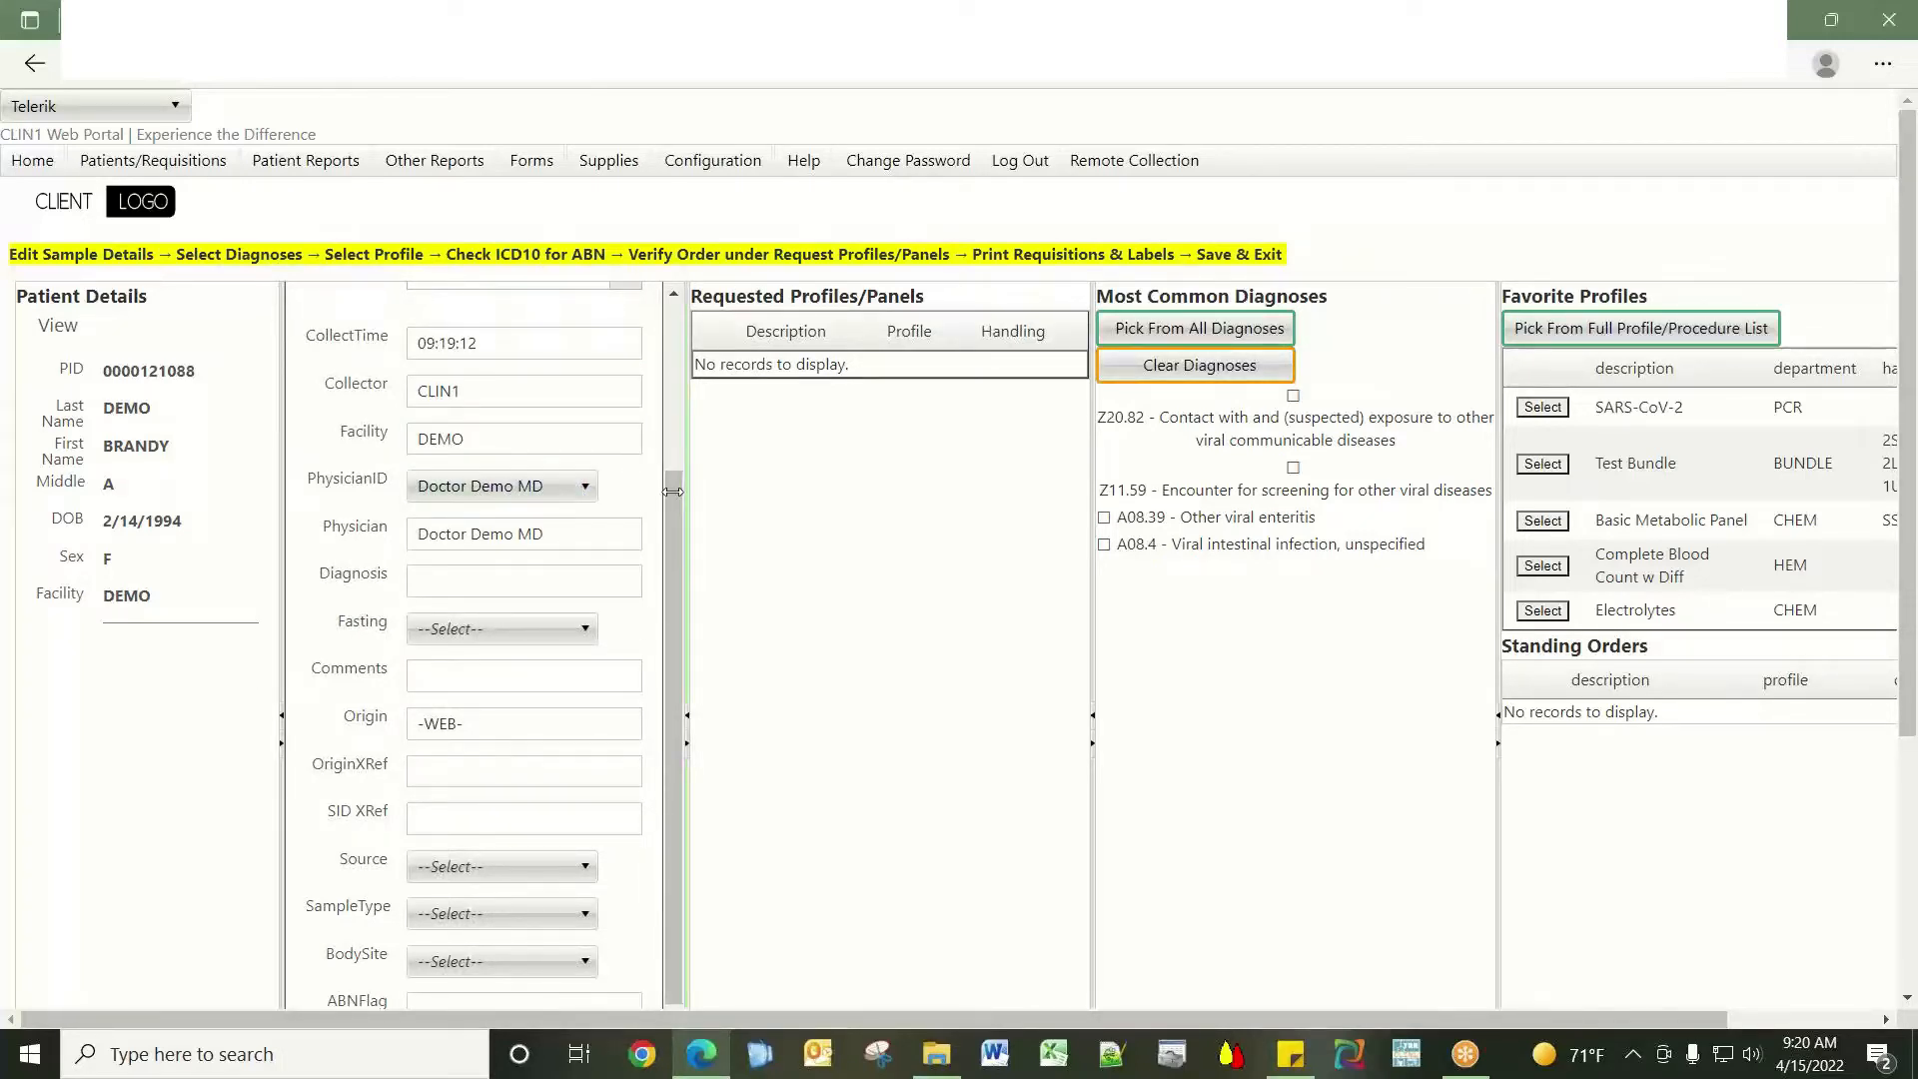
pyautogui.moveTo(675, 502); pyautogui.dragTo(659, 578)
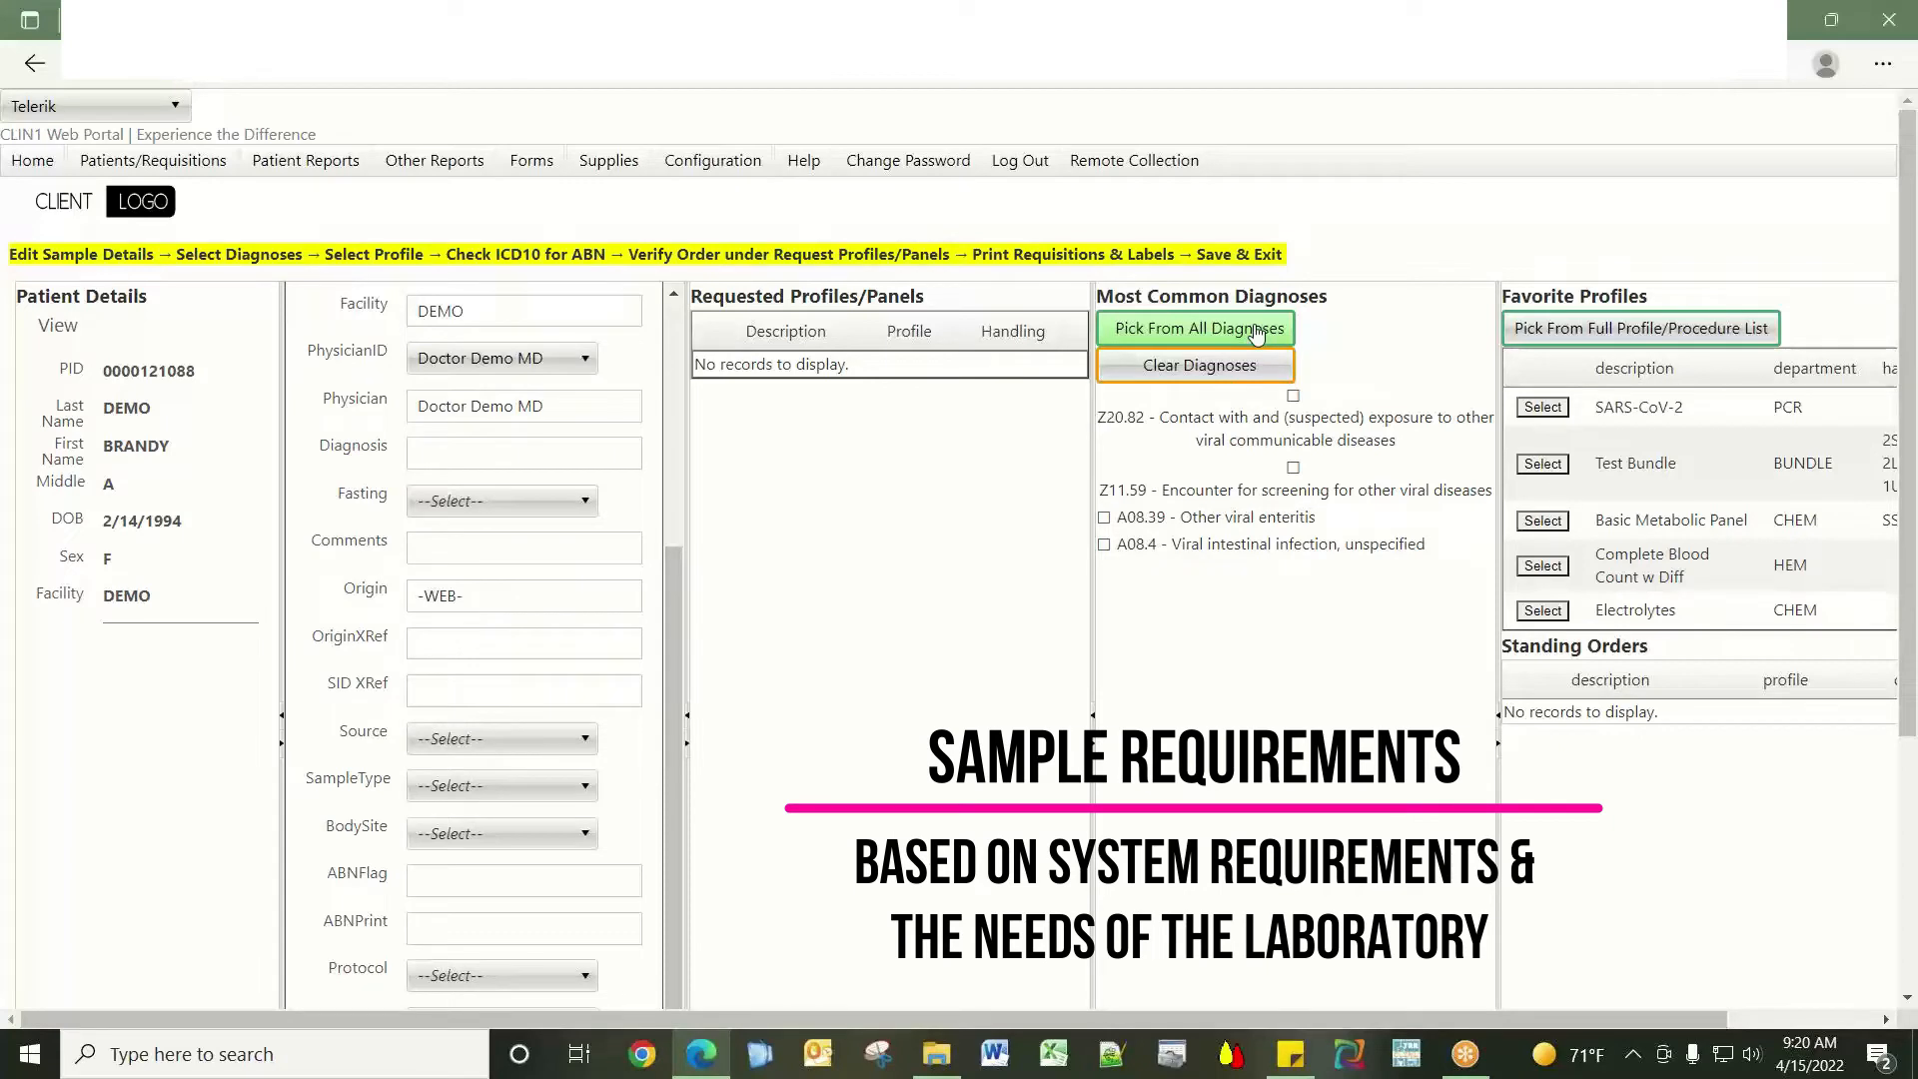
pyautogui.moveTo(668, 651); pyautogui.dragTo(673, 710)
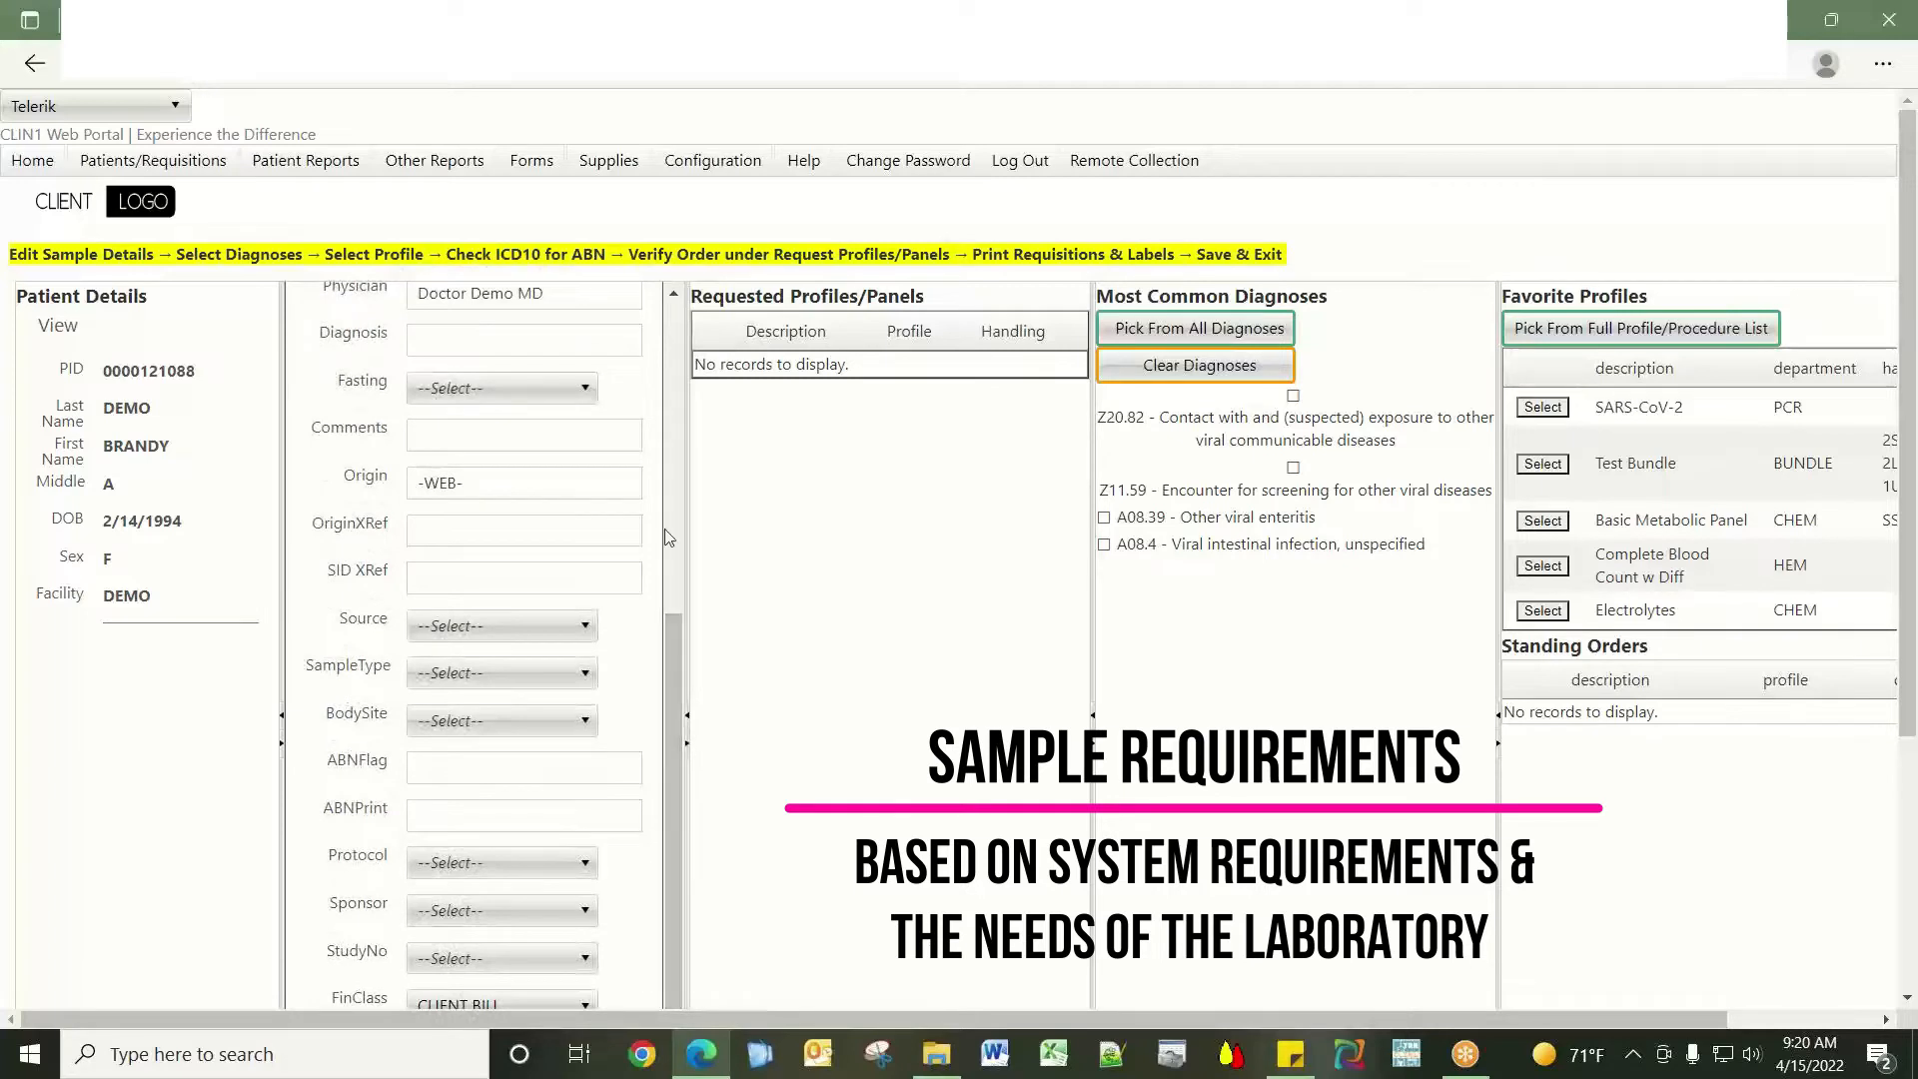
pyautogui.click(587, 391)
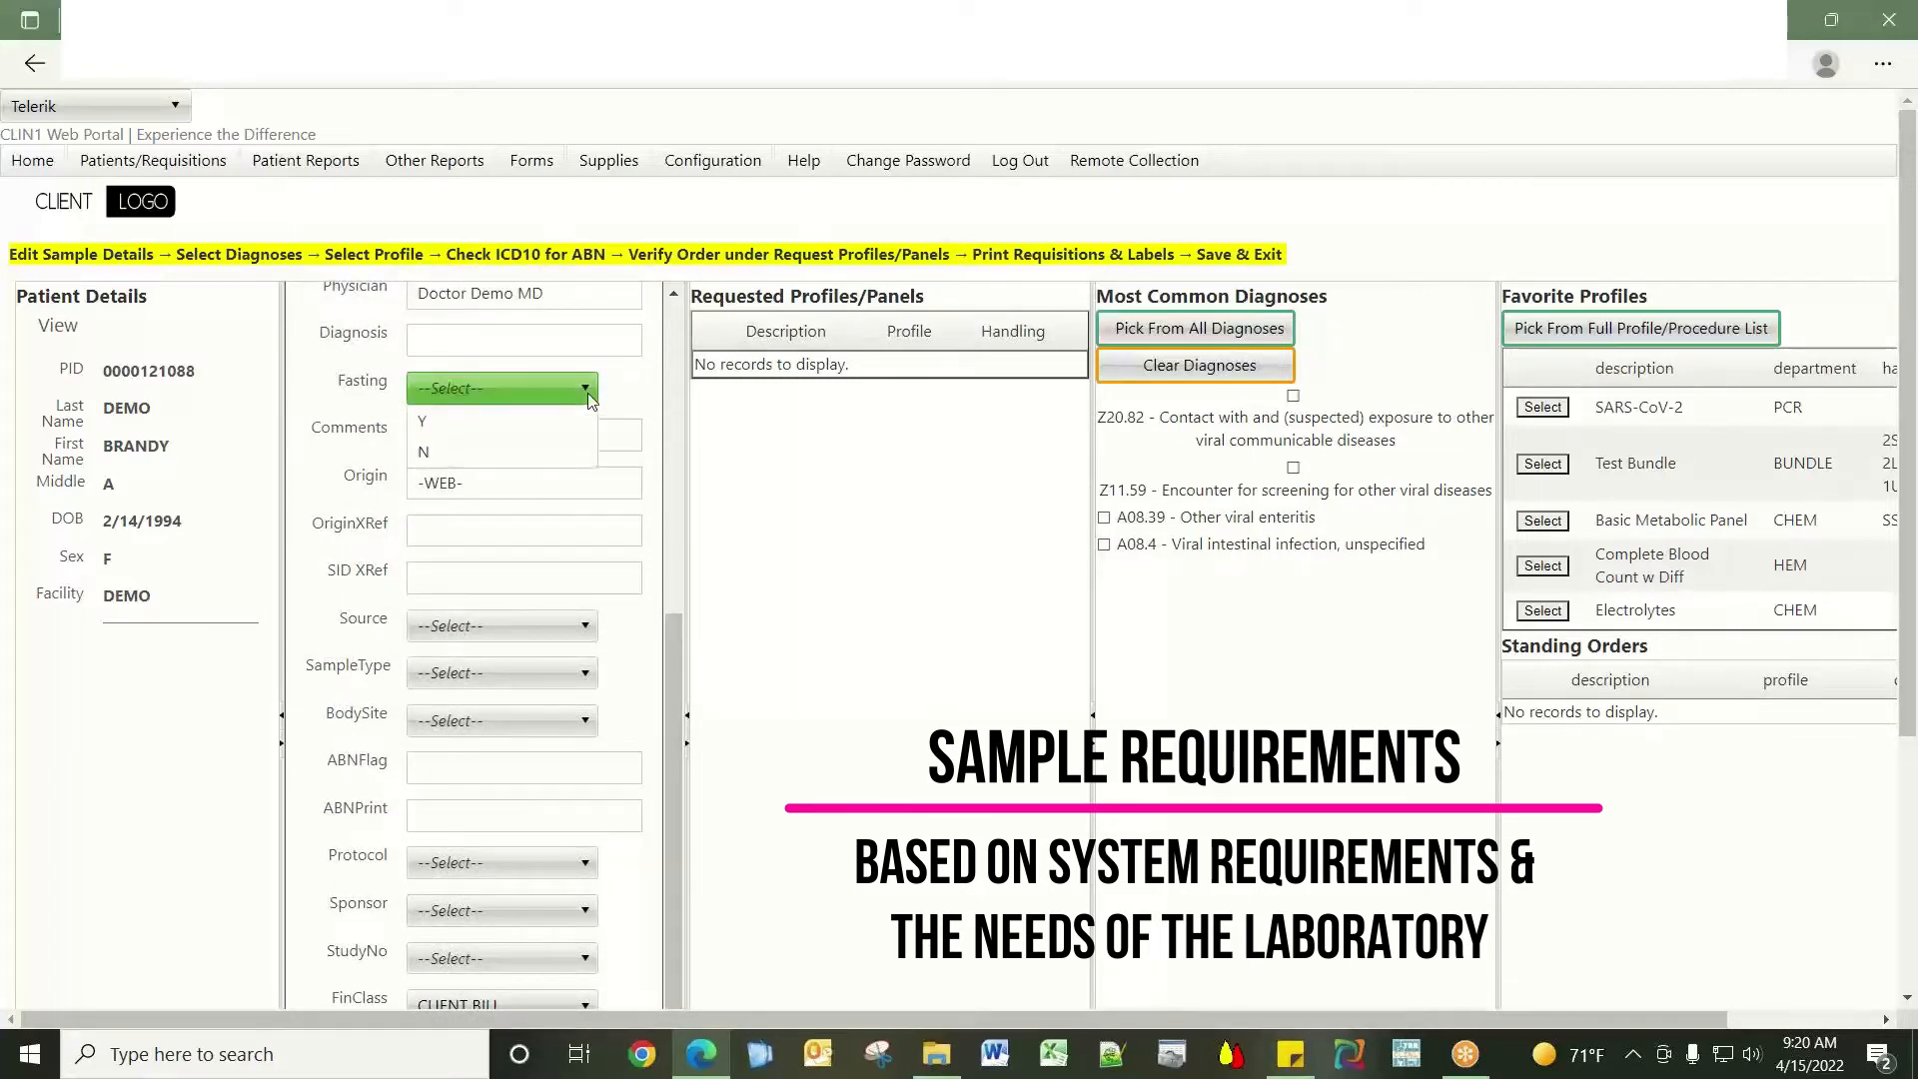
pyautogui.click(588, 396)
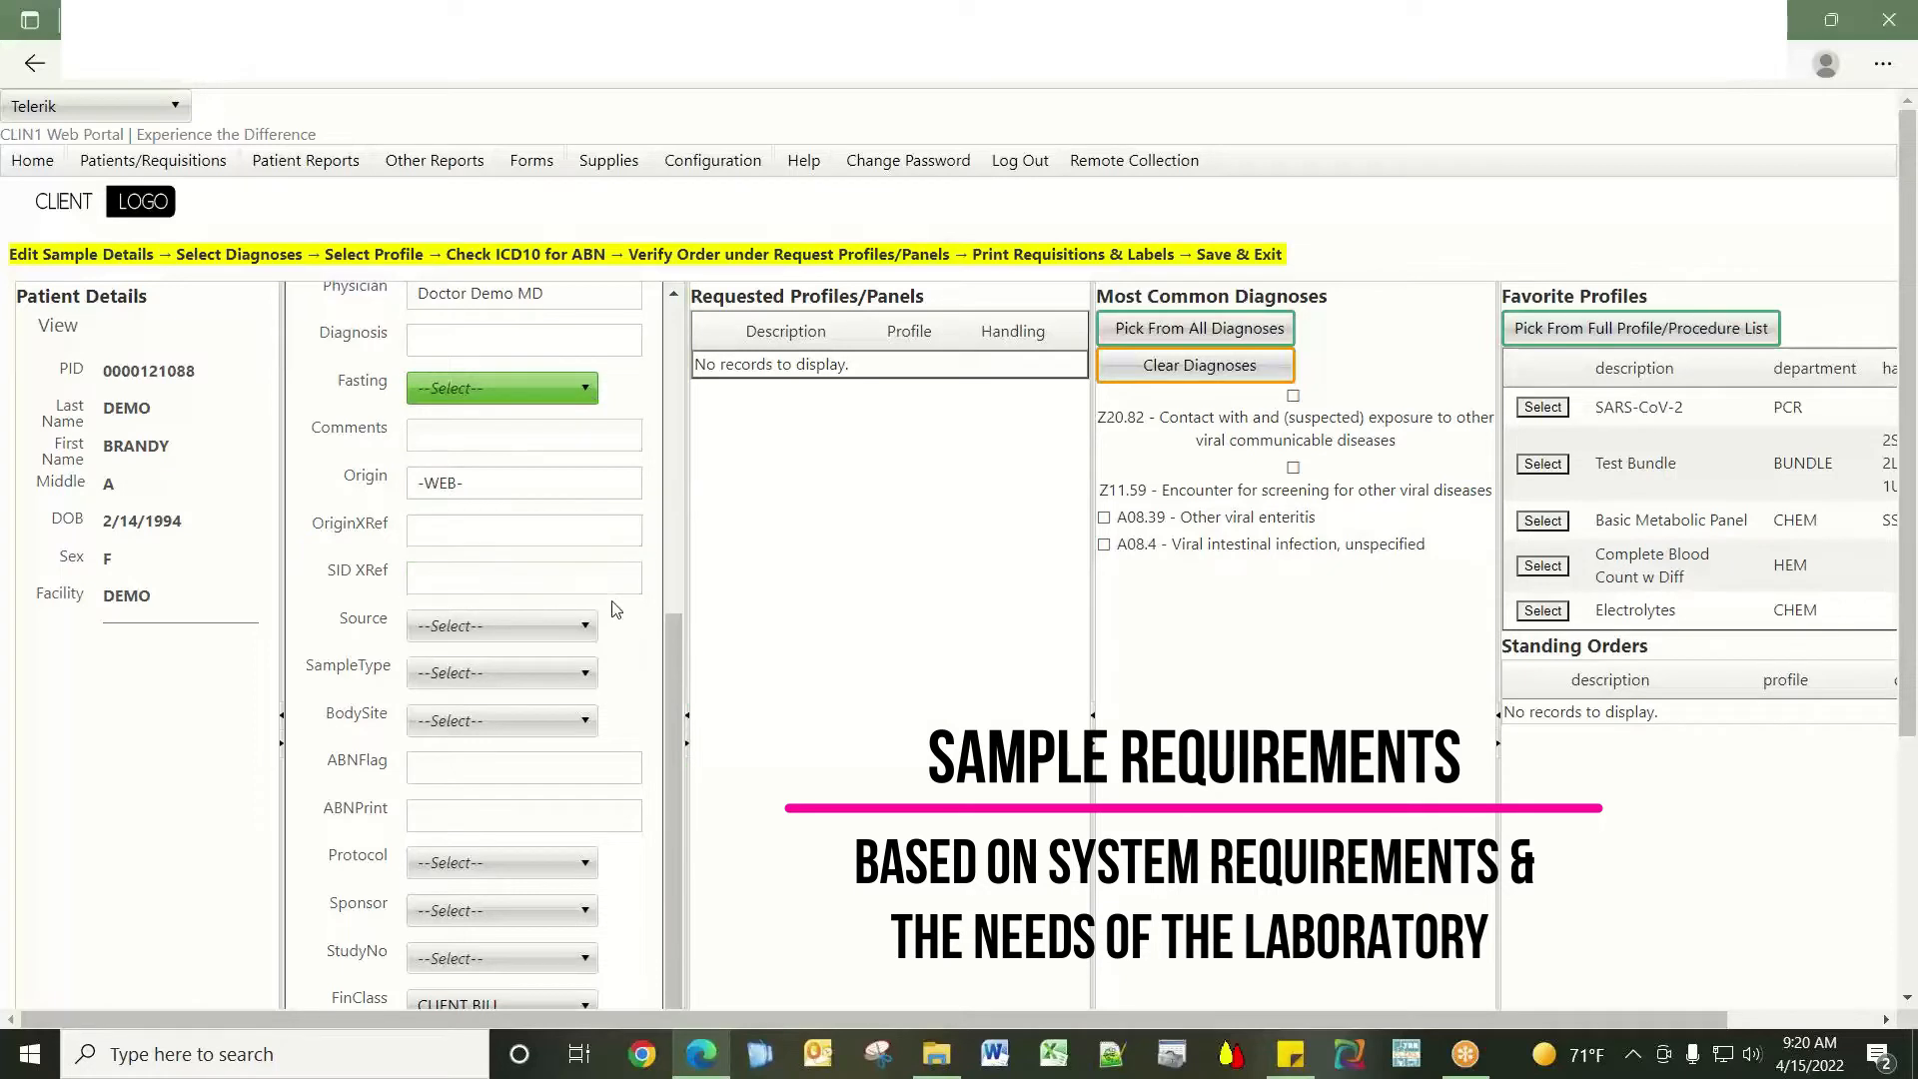
pyautogui.click(585, 625)
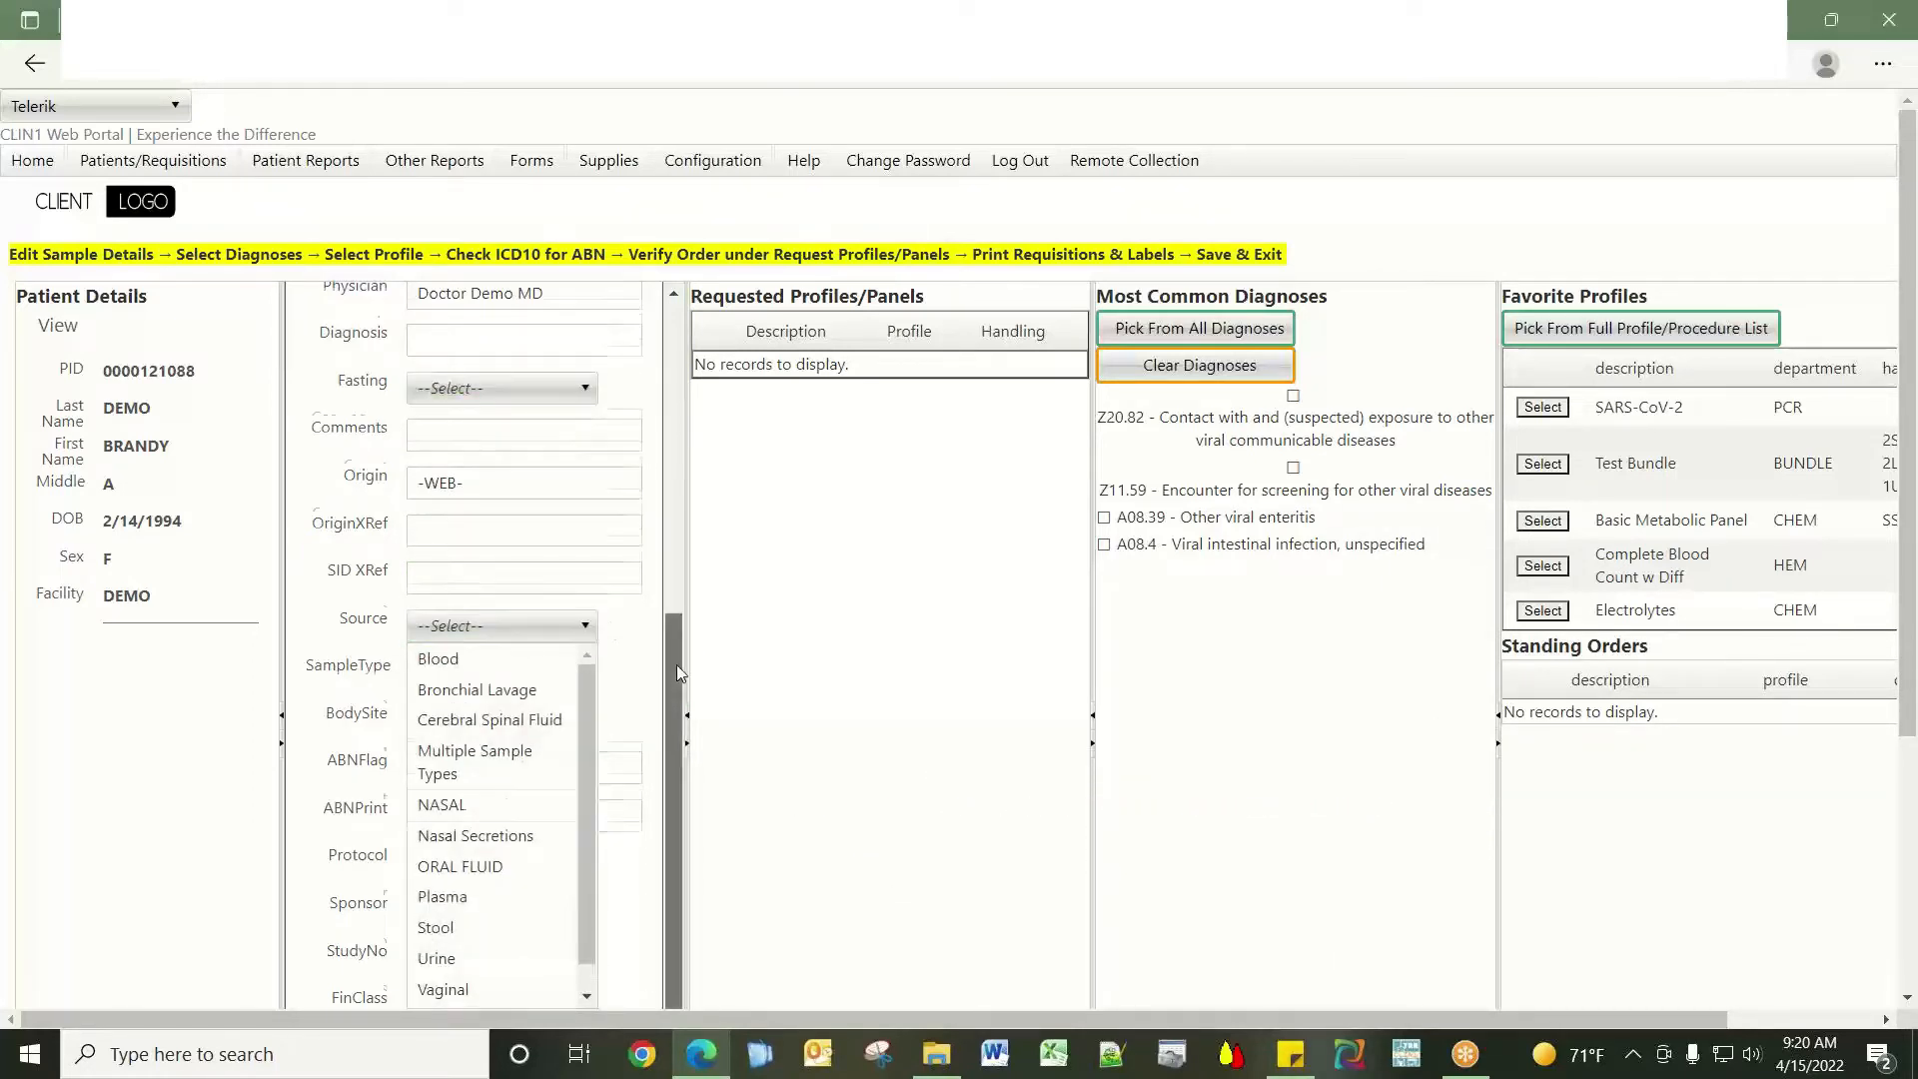
pyautogui.moveTo(675, 663); pyautogui.dragTo(675, 701)
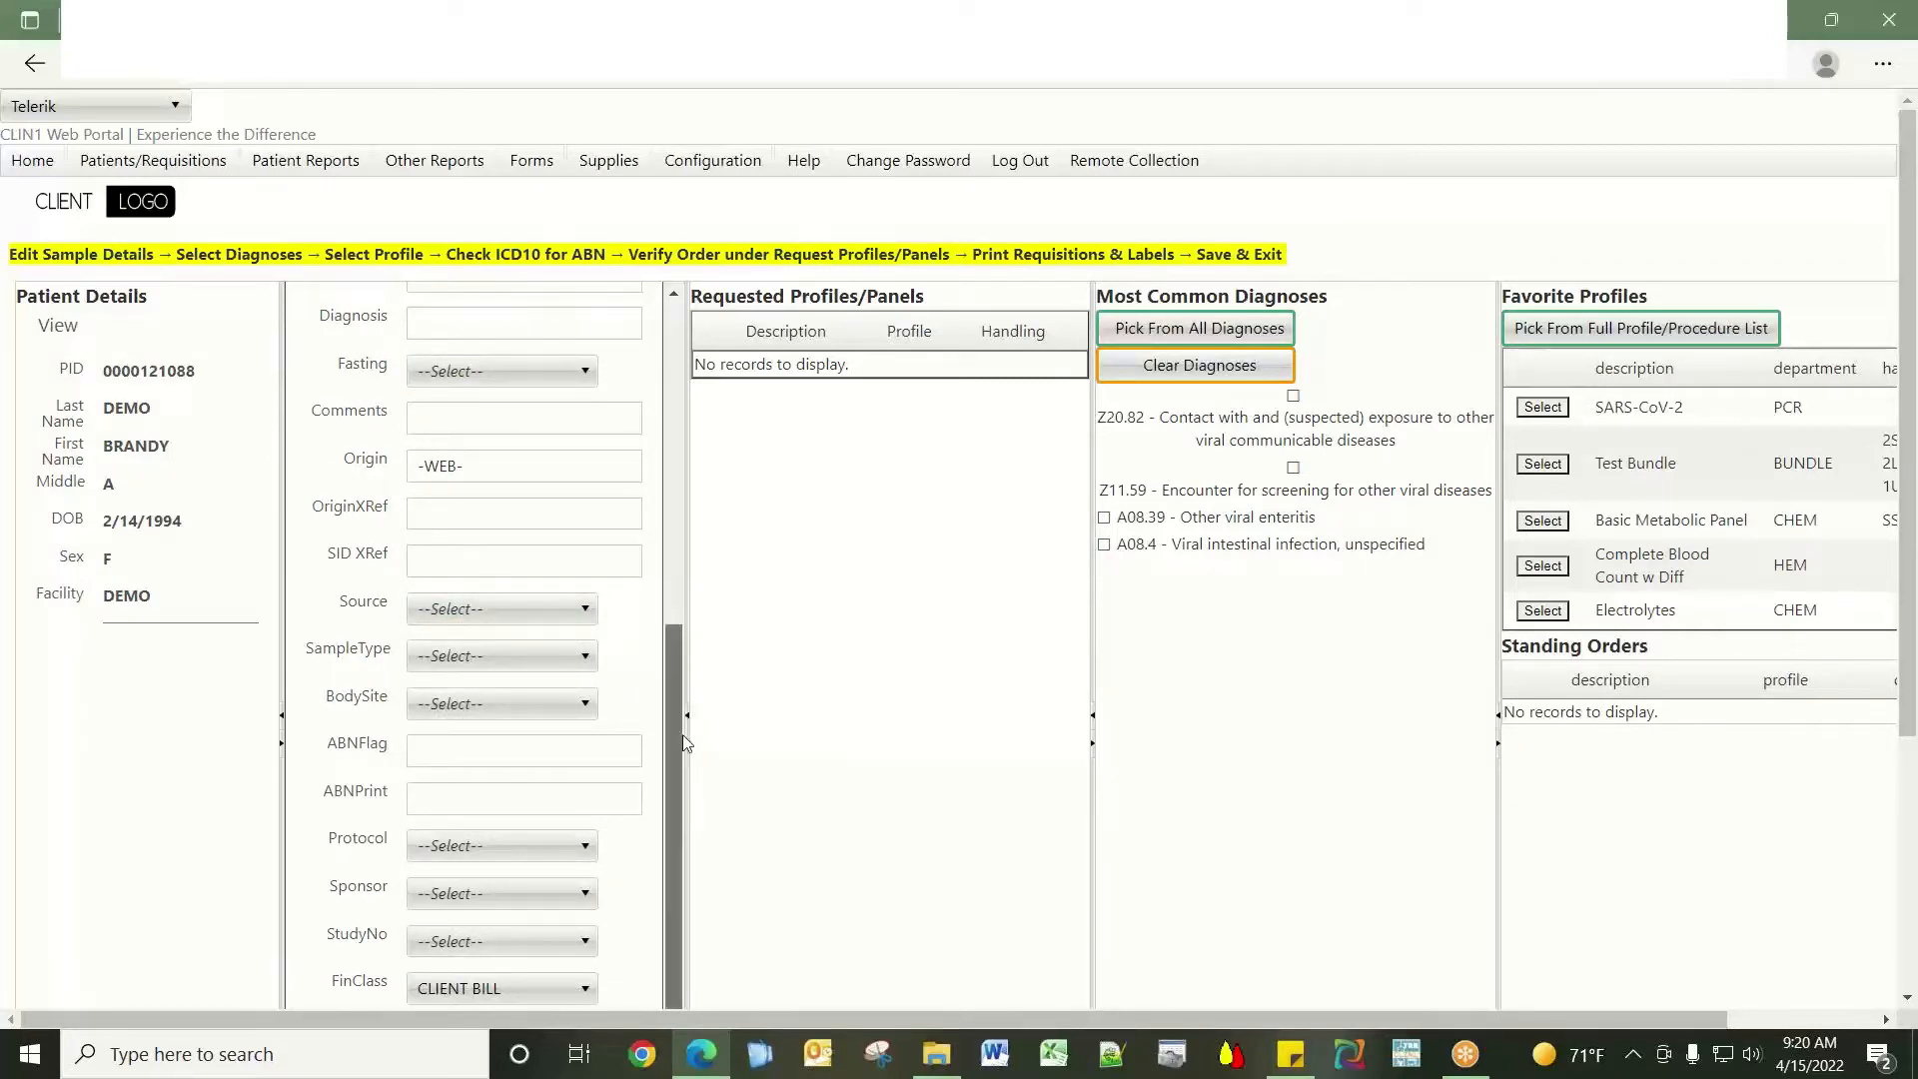
pyautogui.moveTo(1910, 365); pyautogui.dragTo(1908, 597)
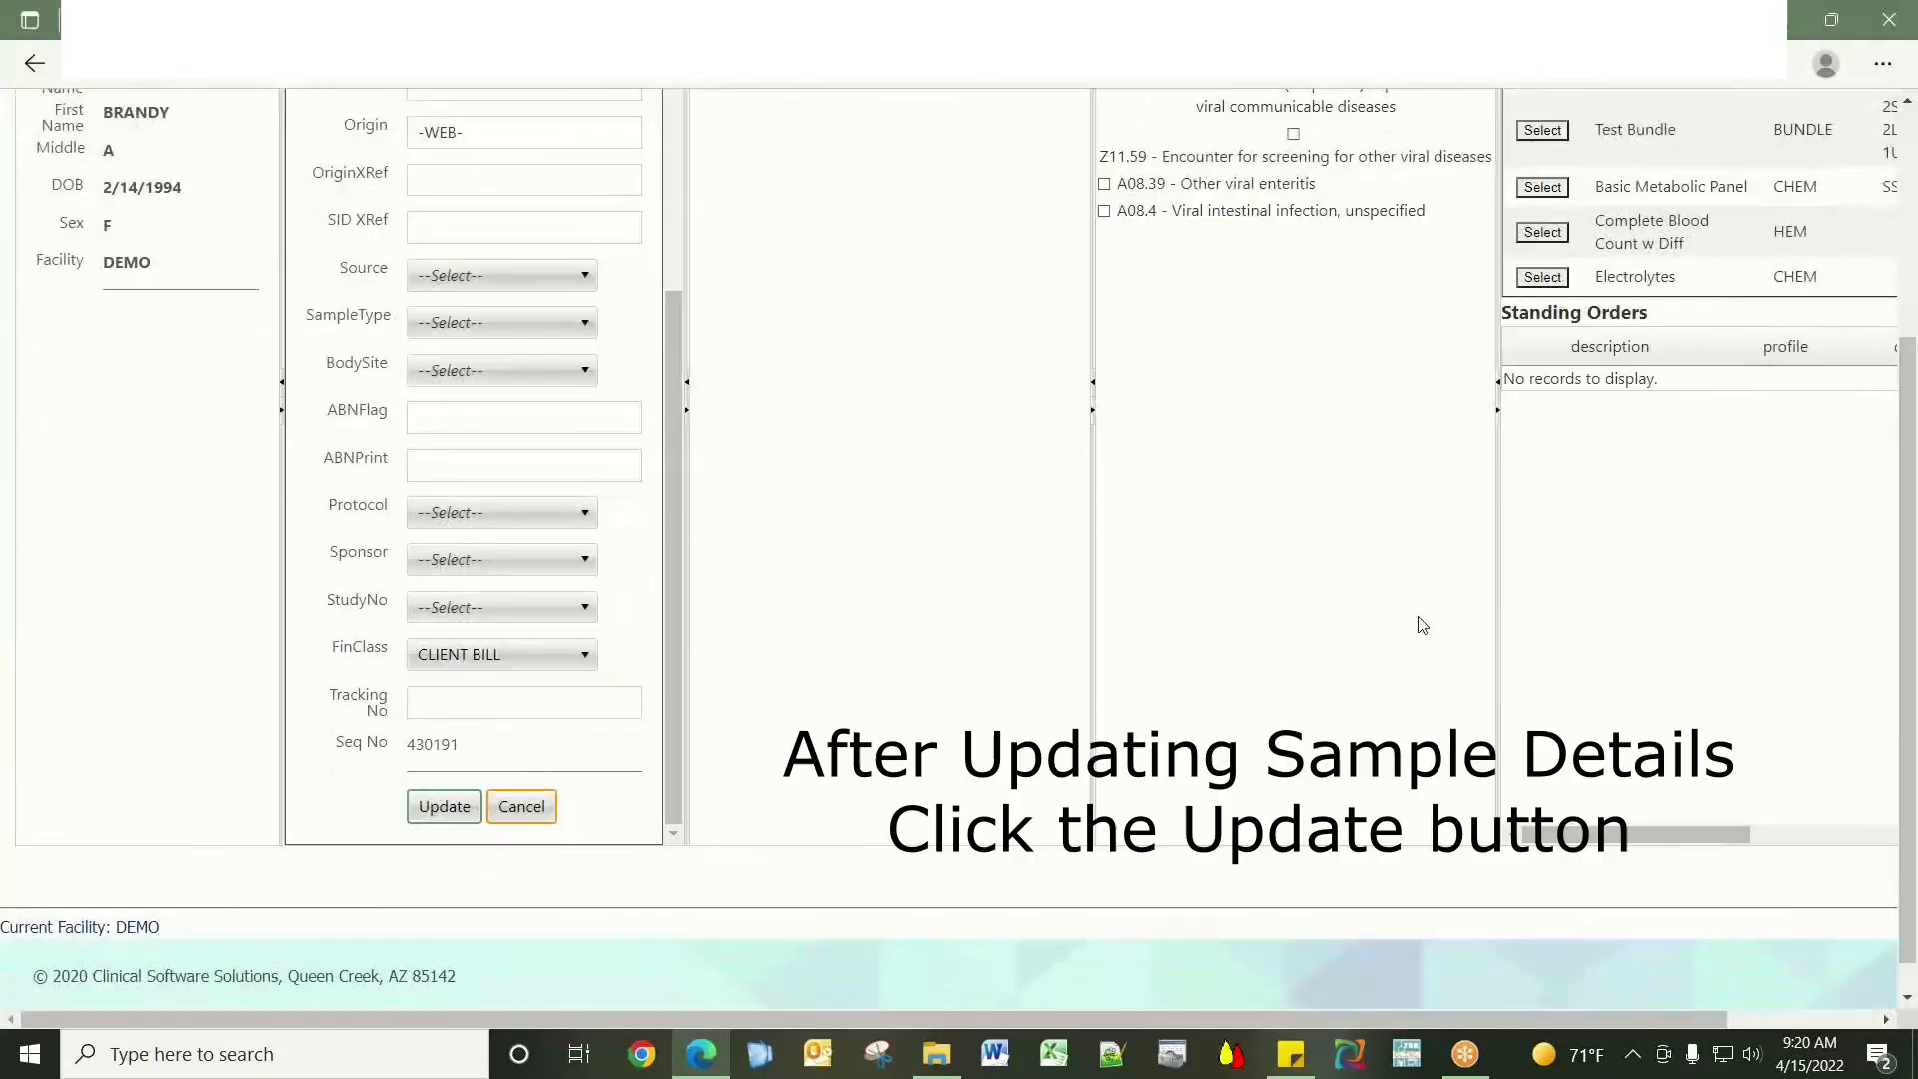
pyautogui.click(445, 811)
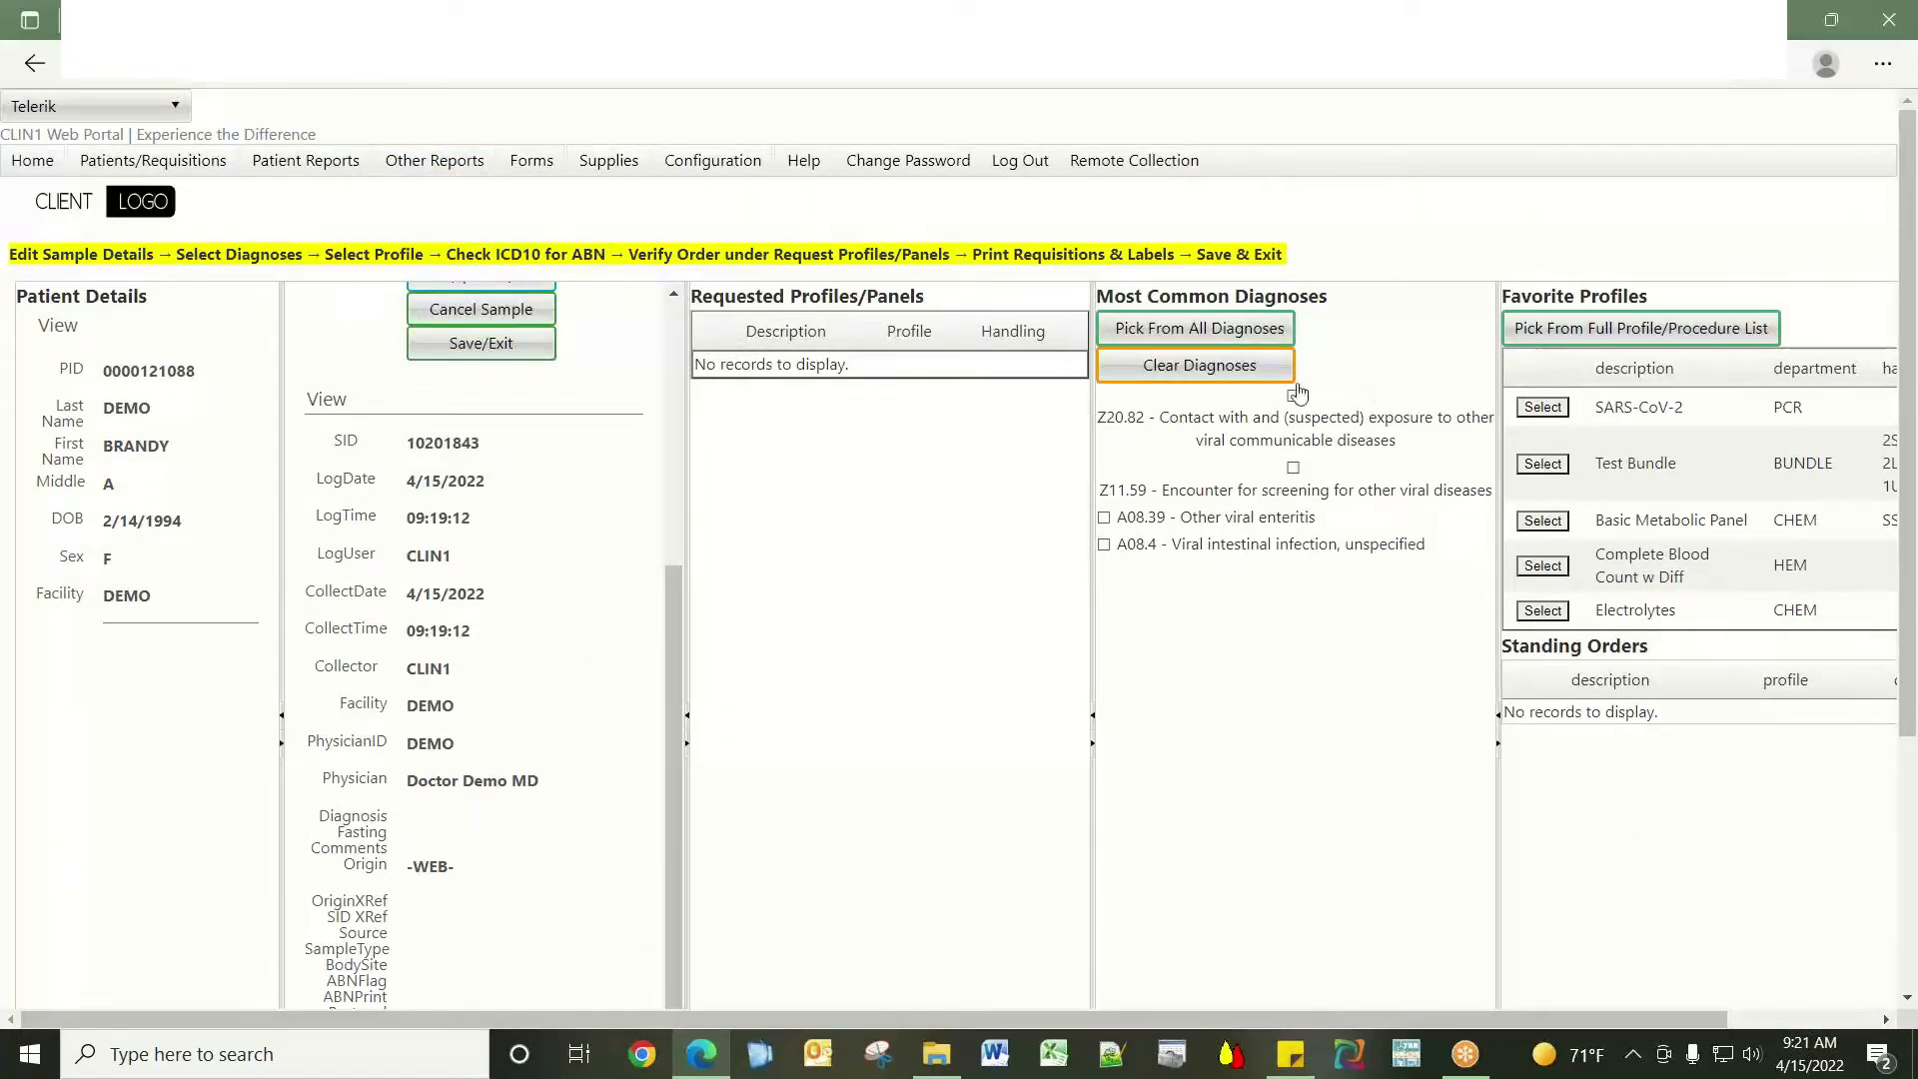
# Tick diagnosis Z20.82 under Most Common Diagnoses for the sample.
pyautogui.click(1292, 396)
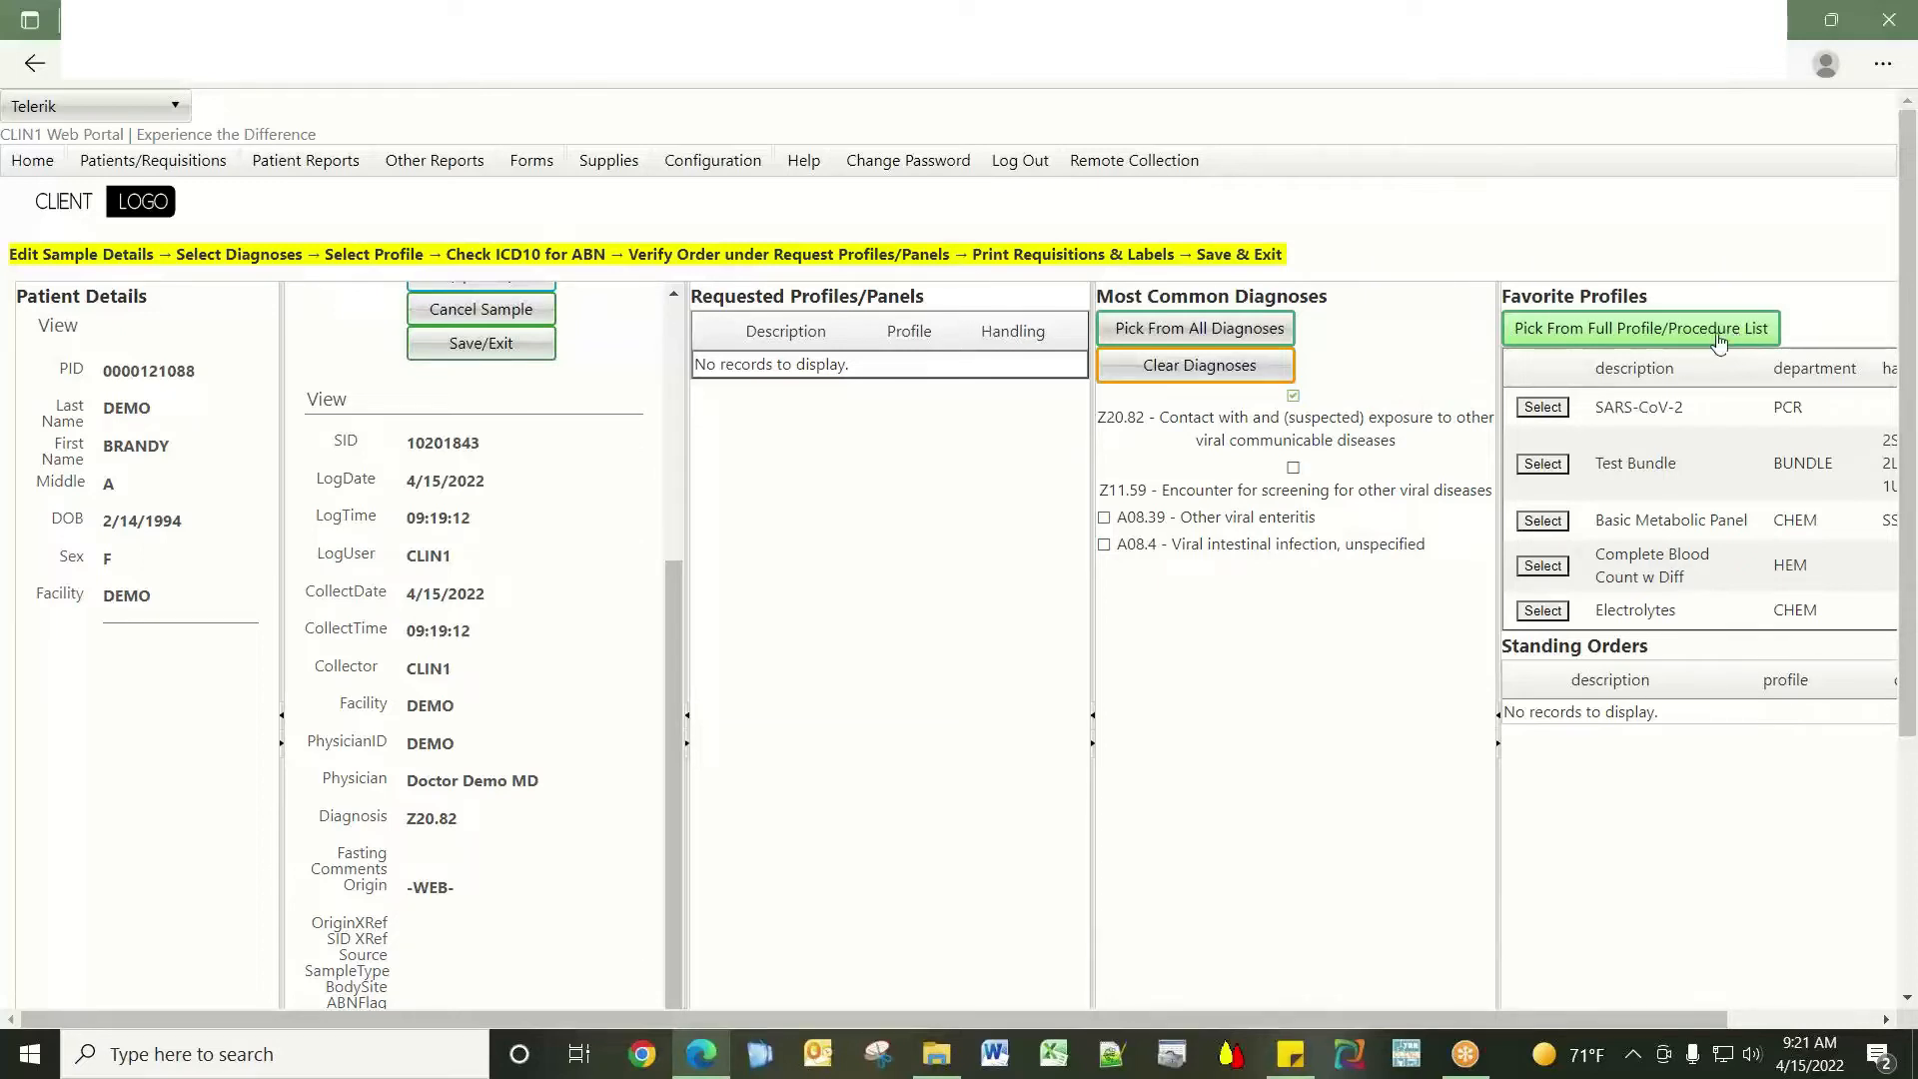
# Add the SARS-CoV-2 and Test Bundle favorite profiles to the sample's requested panels.
pyautogui.click(1550, 412)
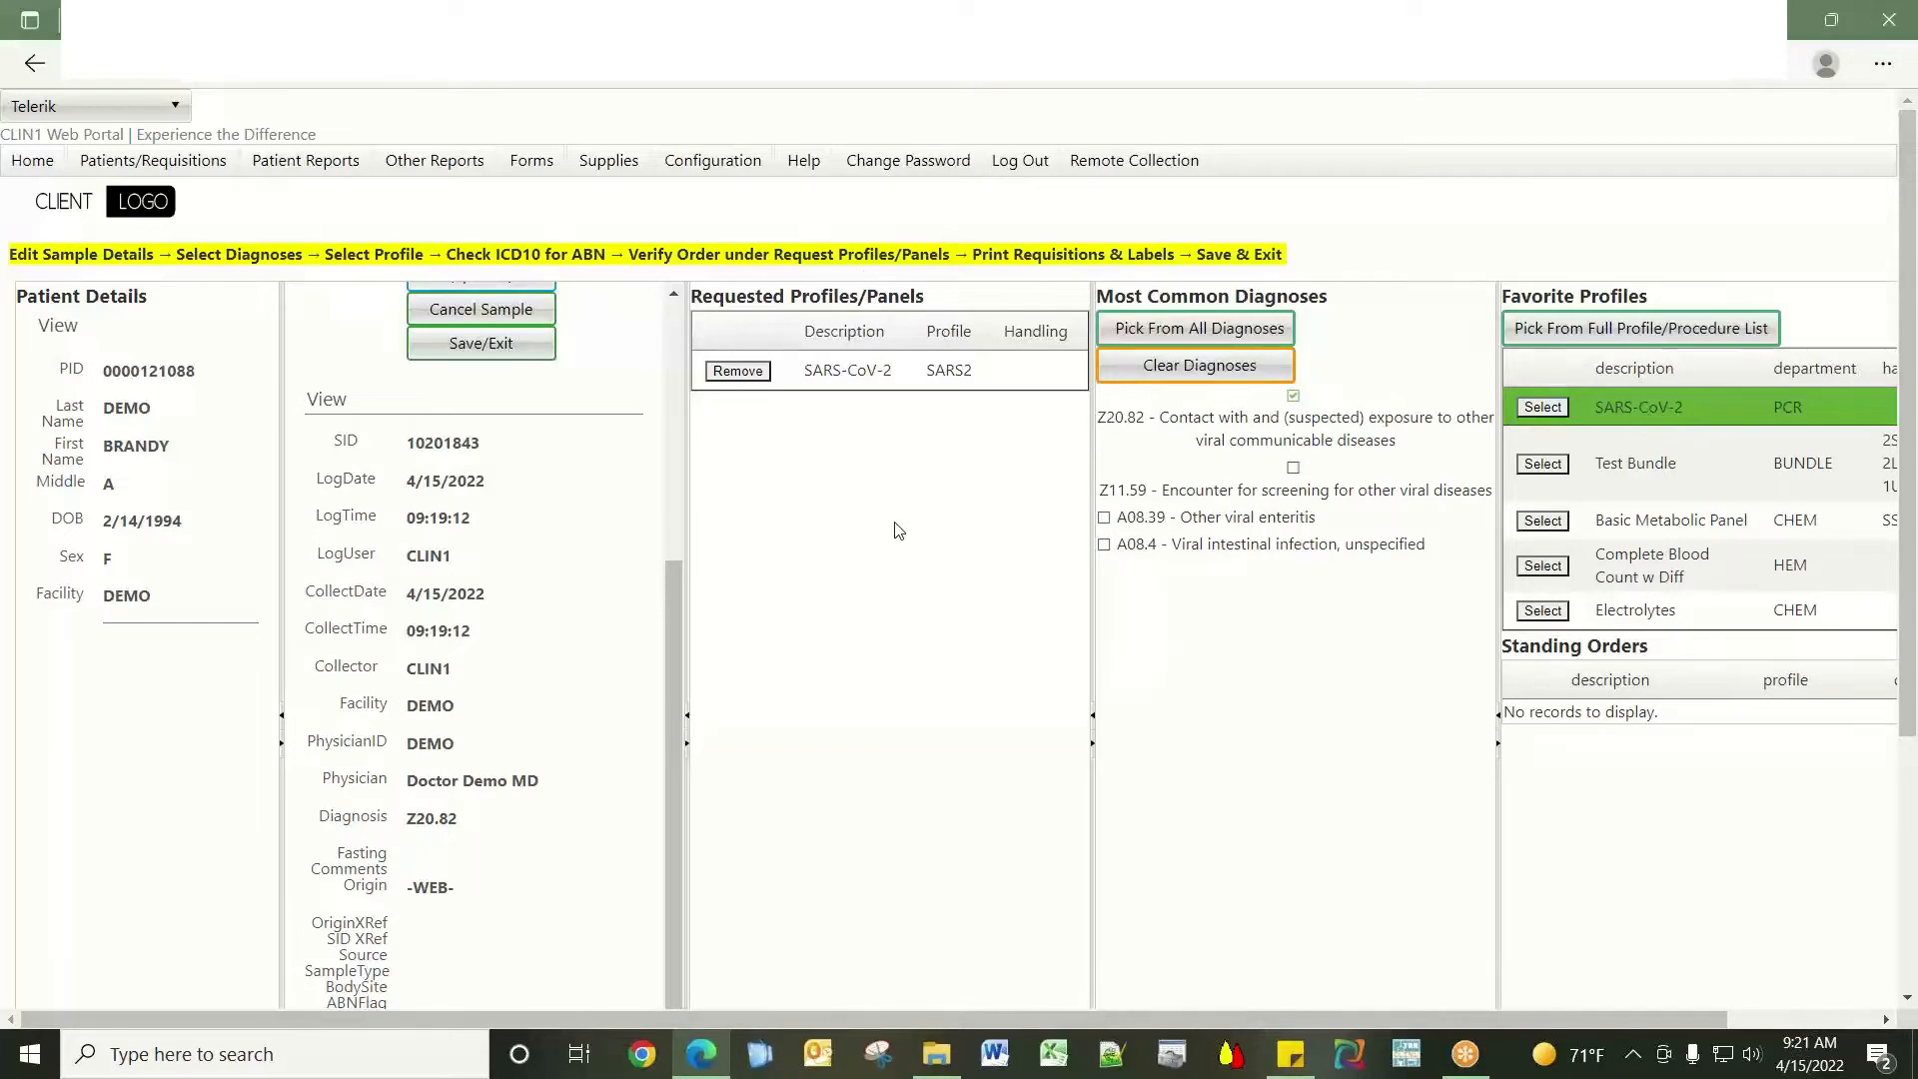
pyautogui.click(1556, 466)
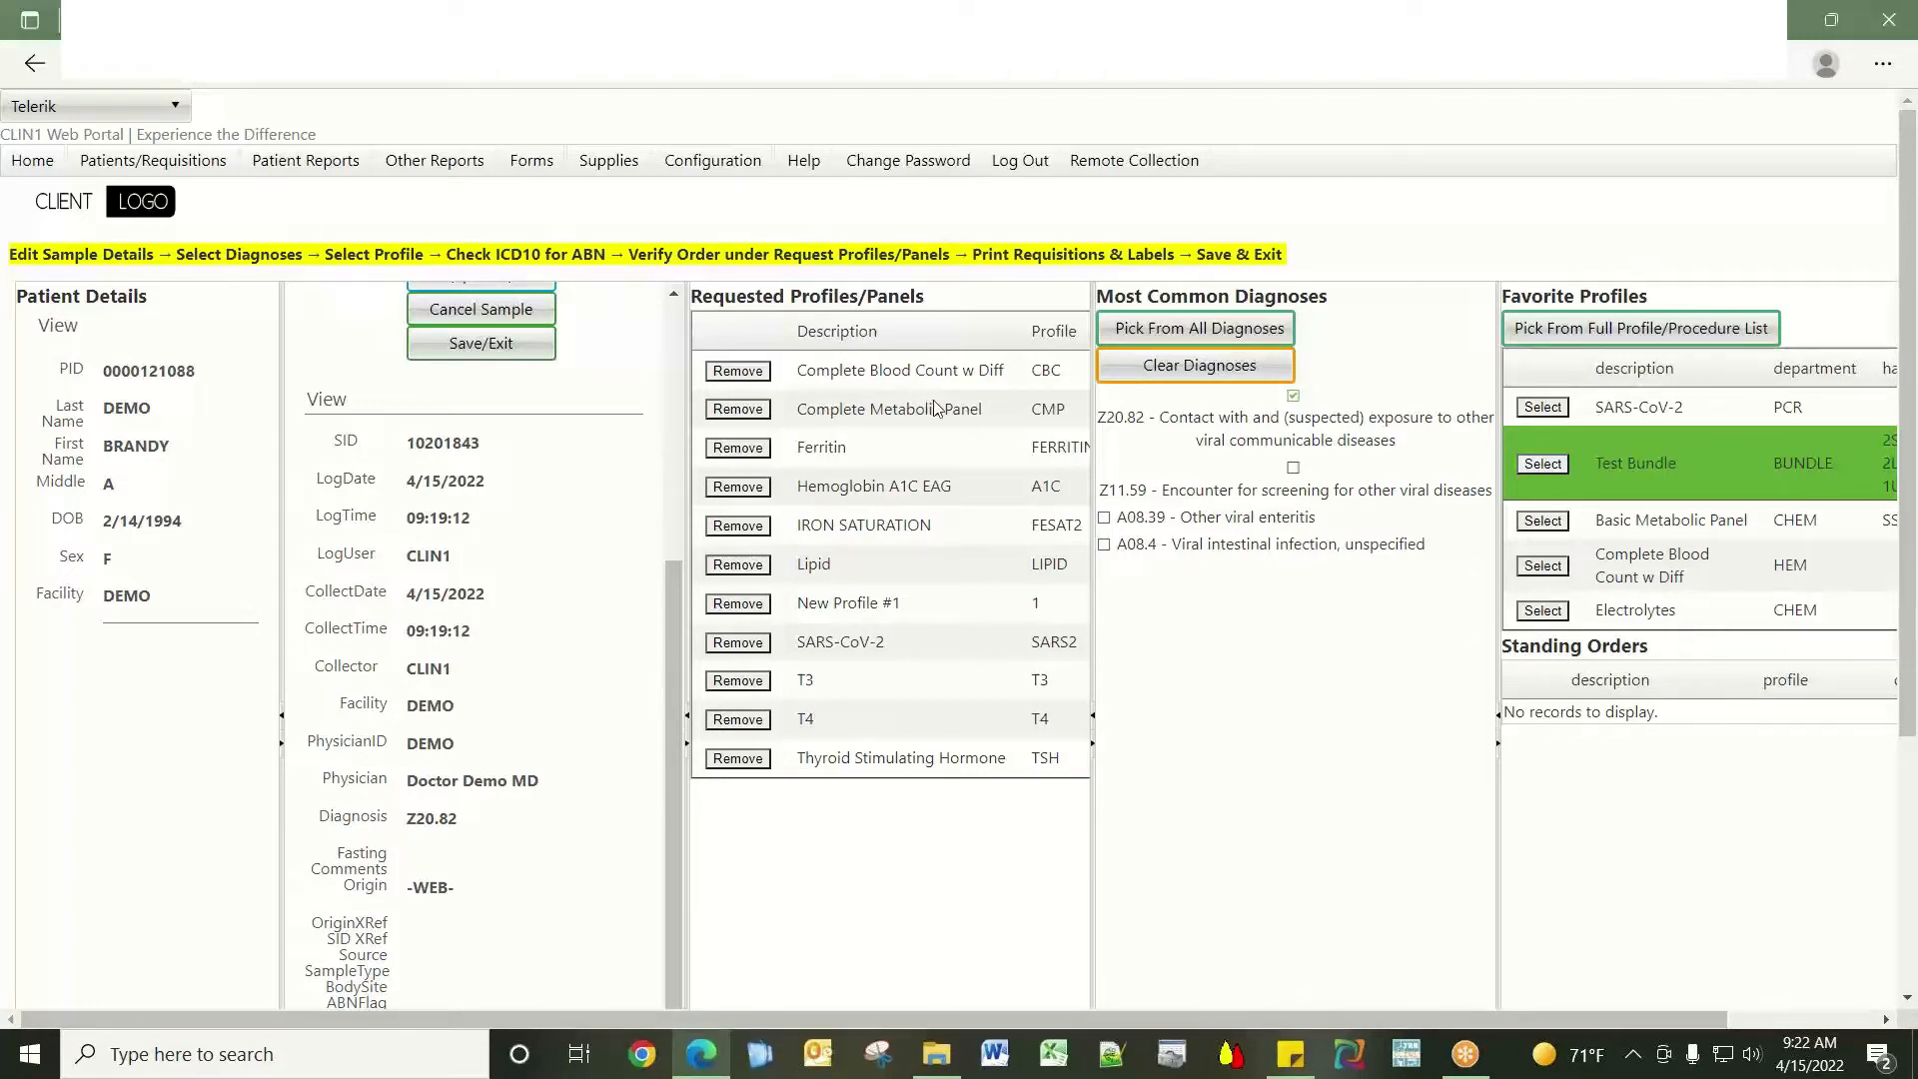
pyautogui.scroll(-1, 1036, 921)
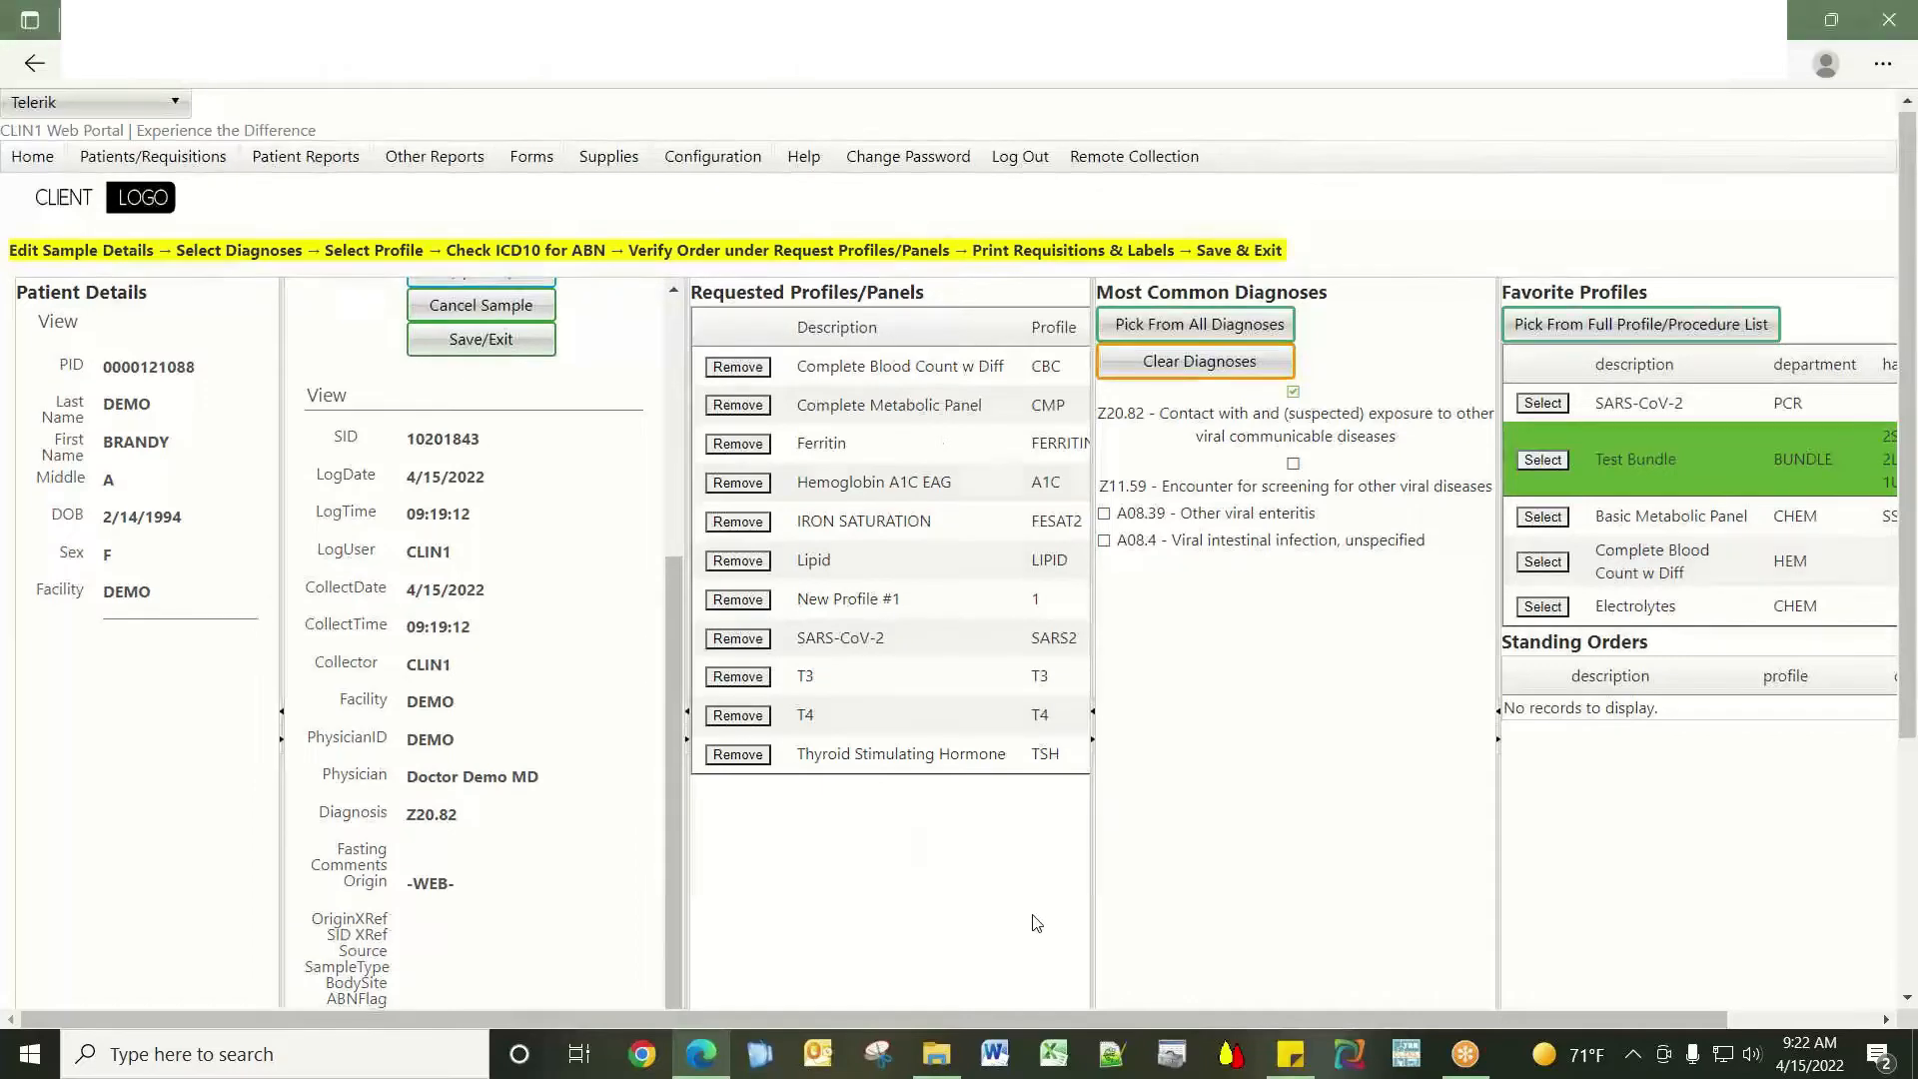
pyautogui.scroll(-3, 1036, 922)
pyautogui.scroll(3, 1036, 922)
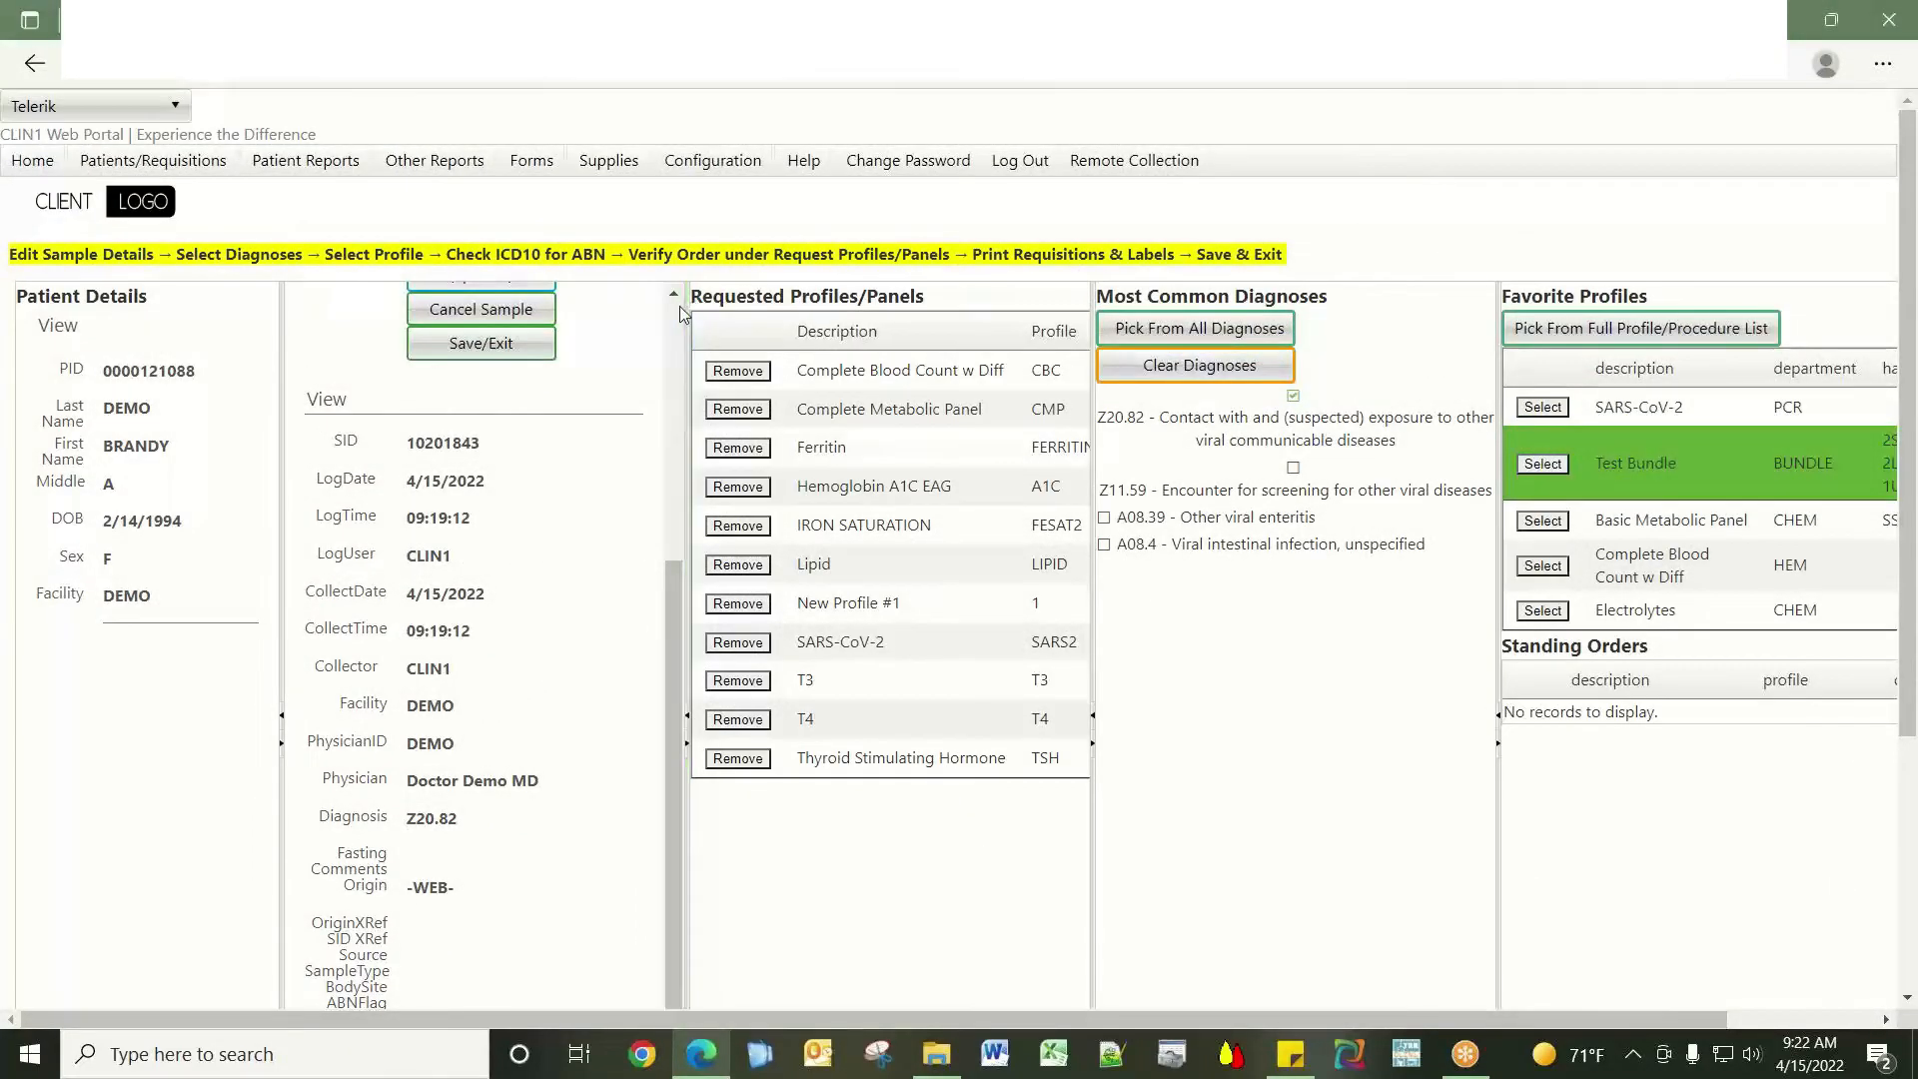
pyautogui.scroll(4, 679, 307)
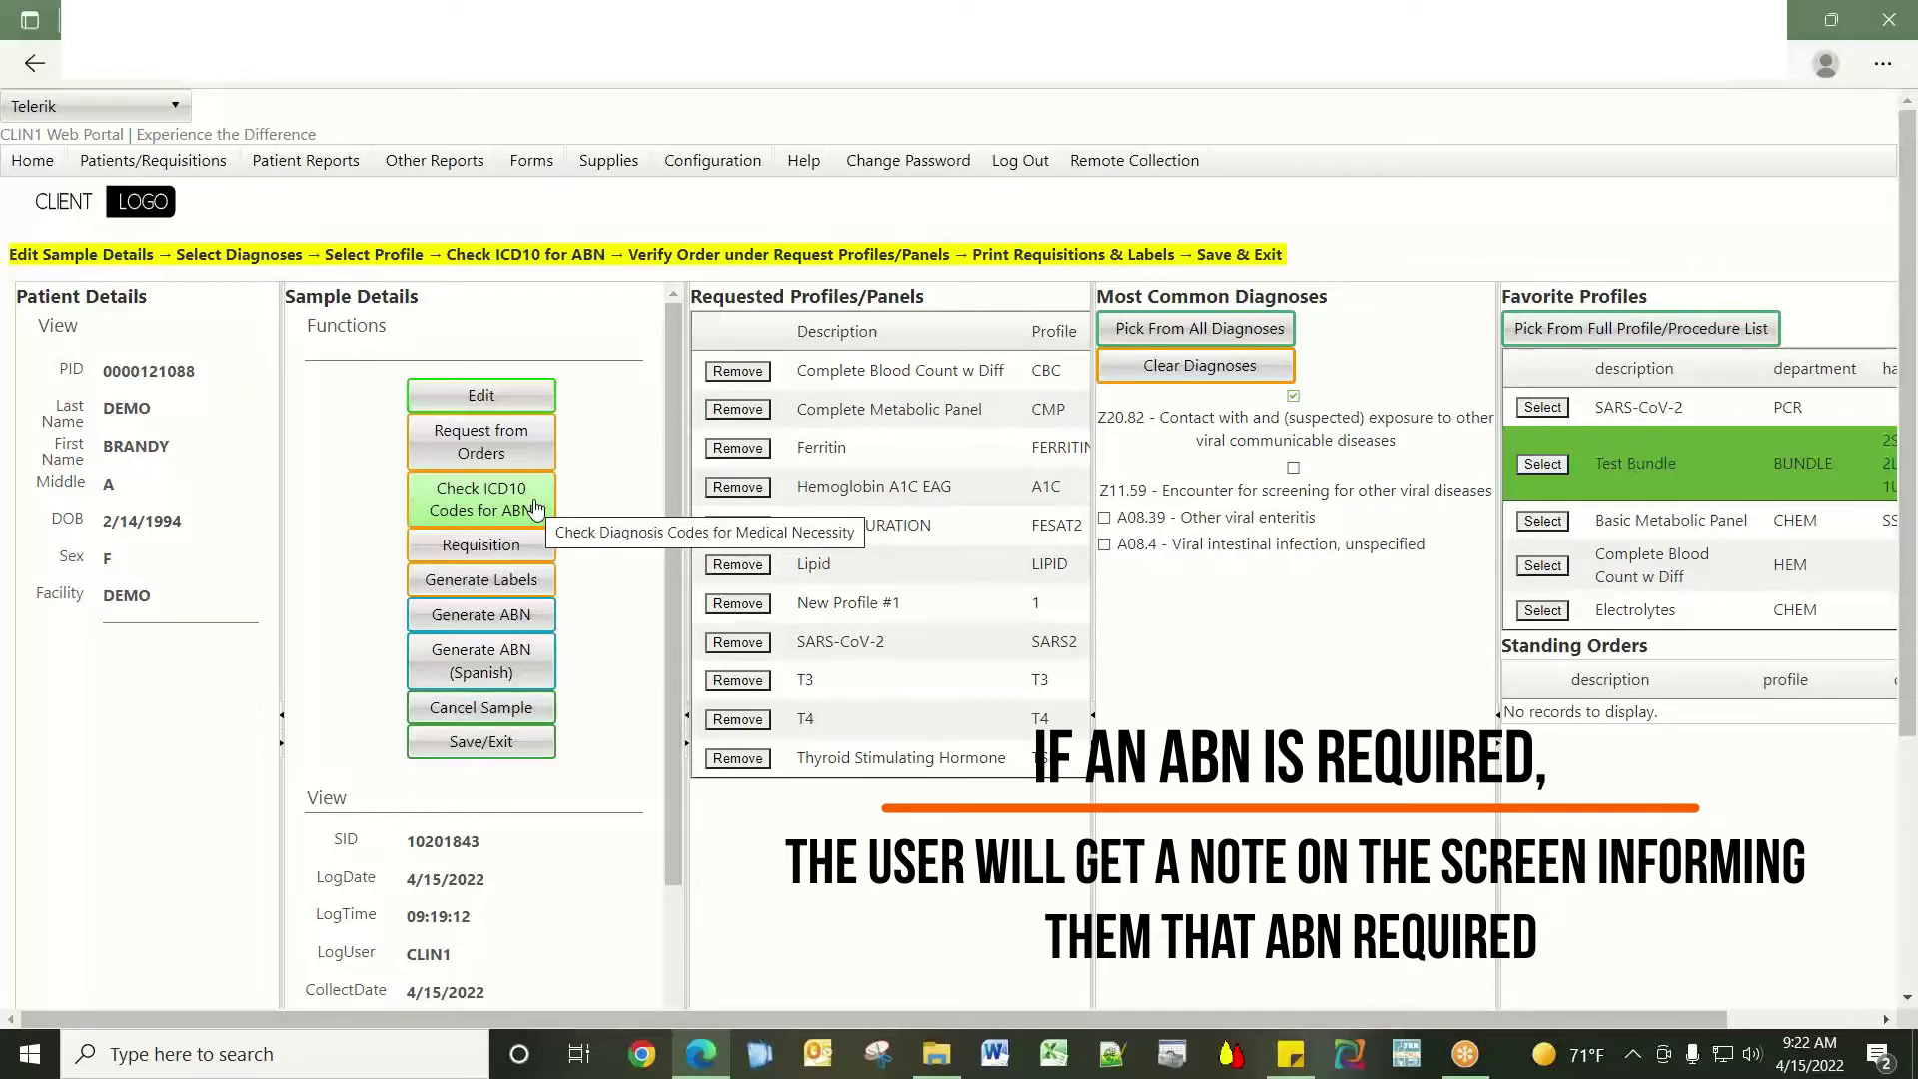
# Generate labels for the sample, then save and exit it.
pyautogui.click(533, 580)
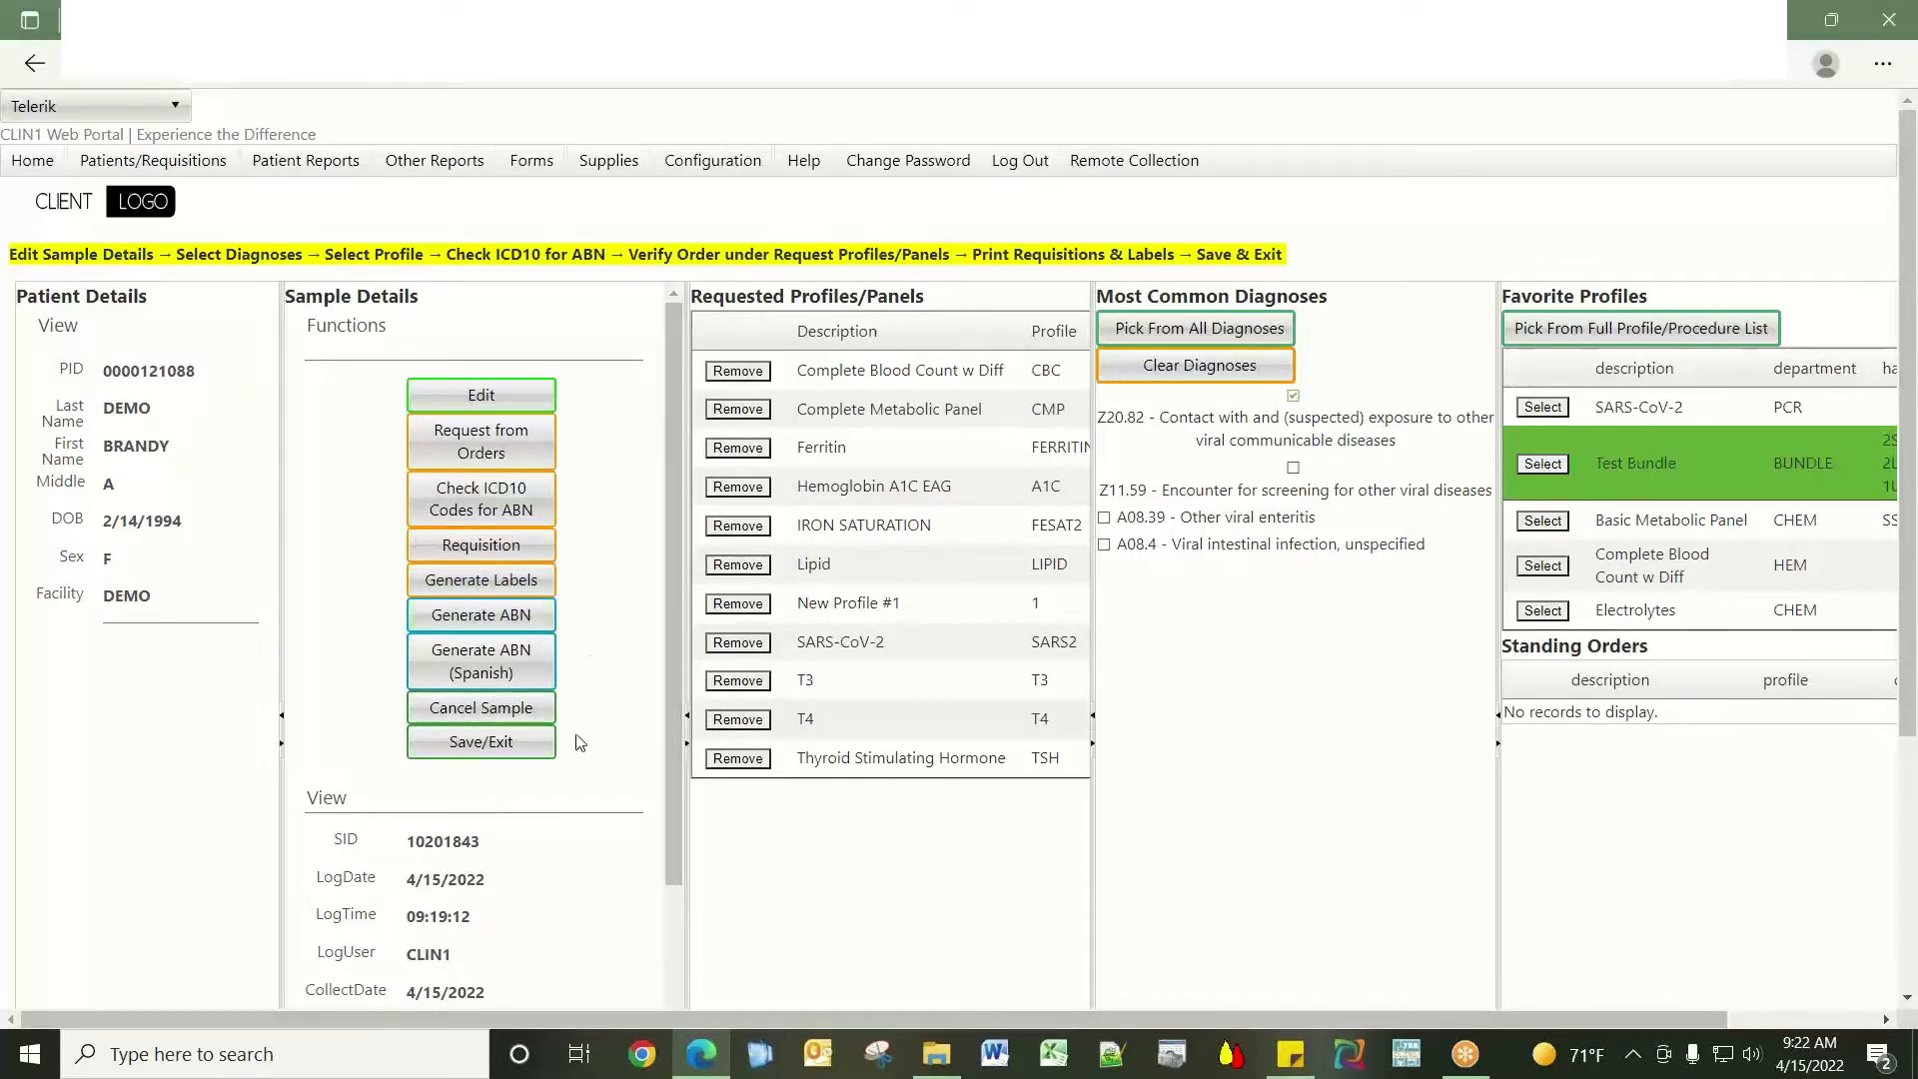
pyautogui.click(512, 745)
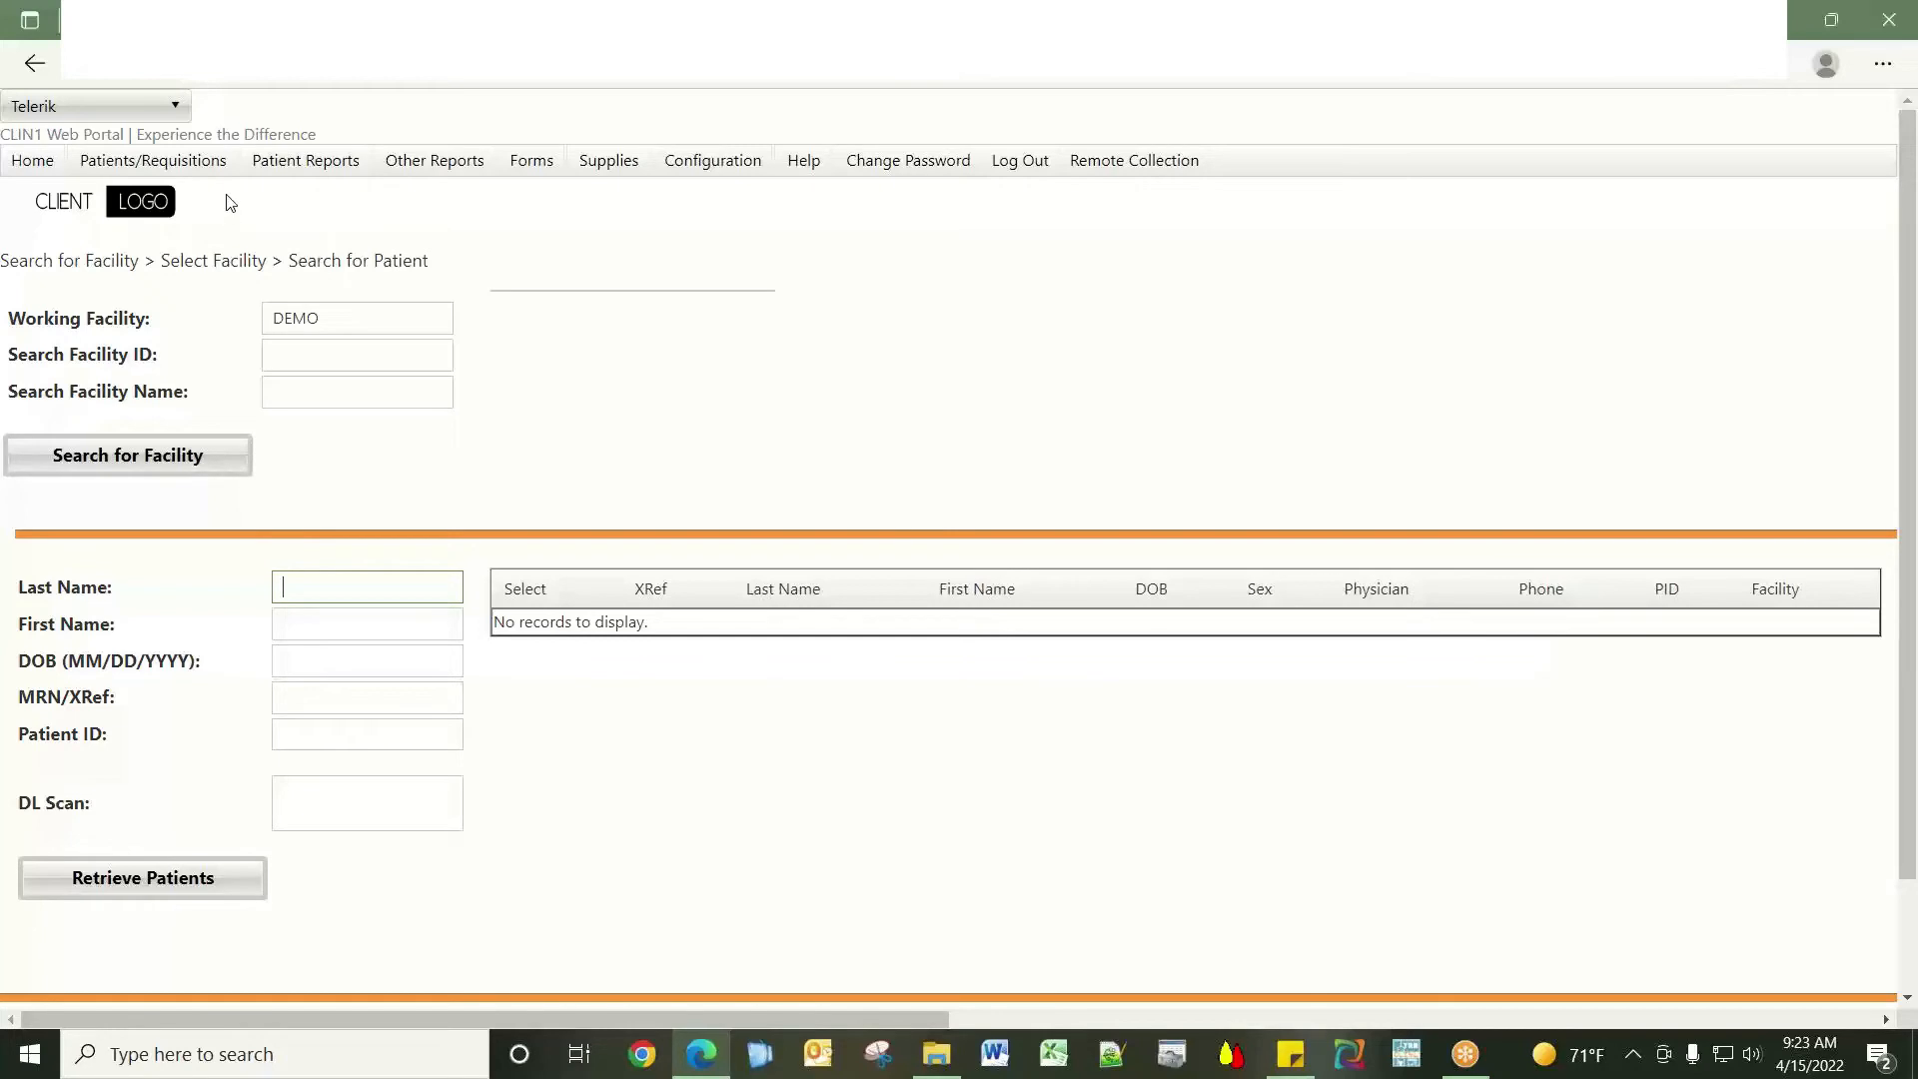
# Go to the Portal Dashboard from the Home menu.
pyautogui.moveTo(181, 176)
pyautogui.click(32, 160)
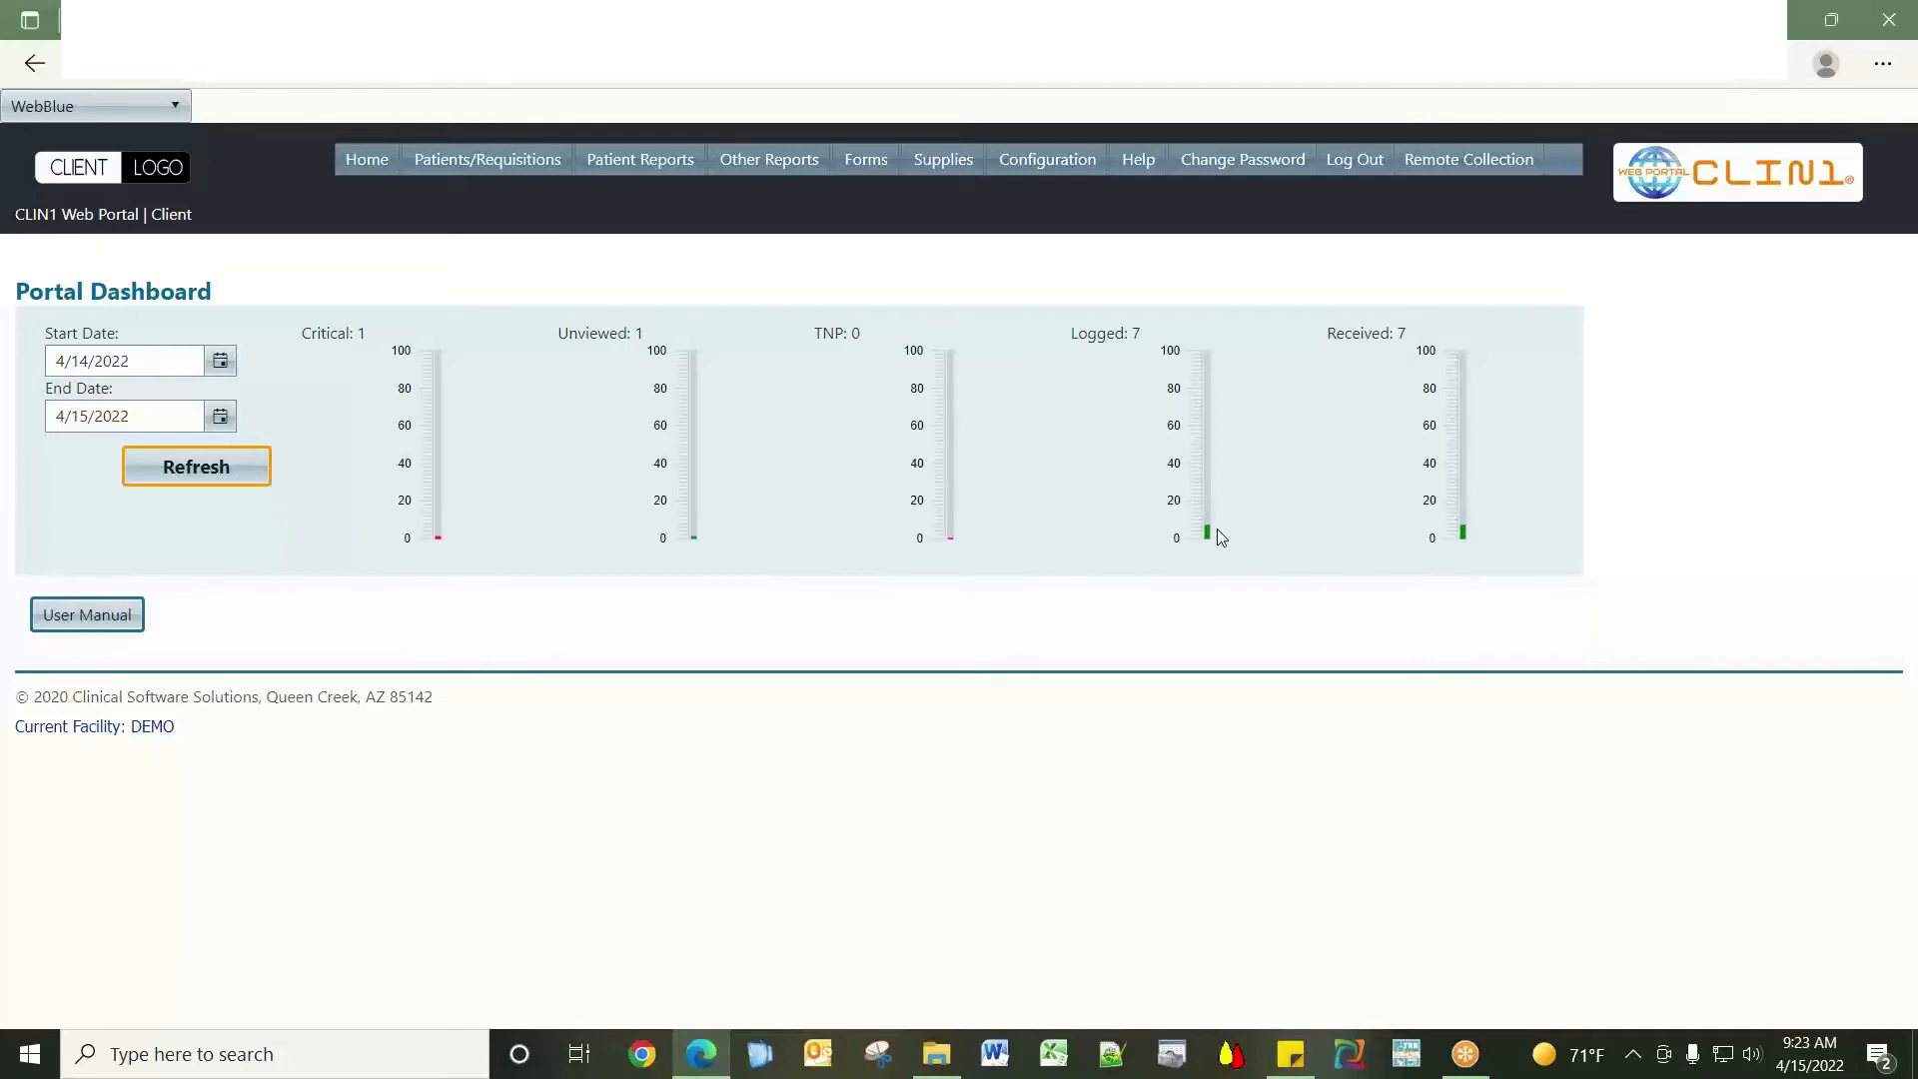
pyautogui.moveTo(630, 172)
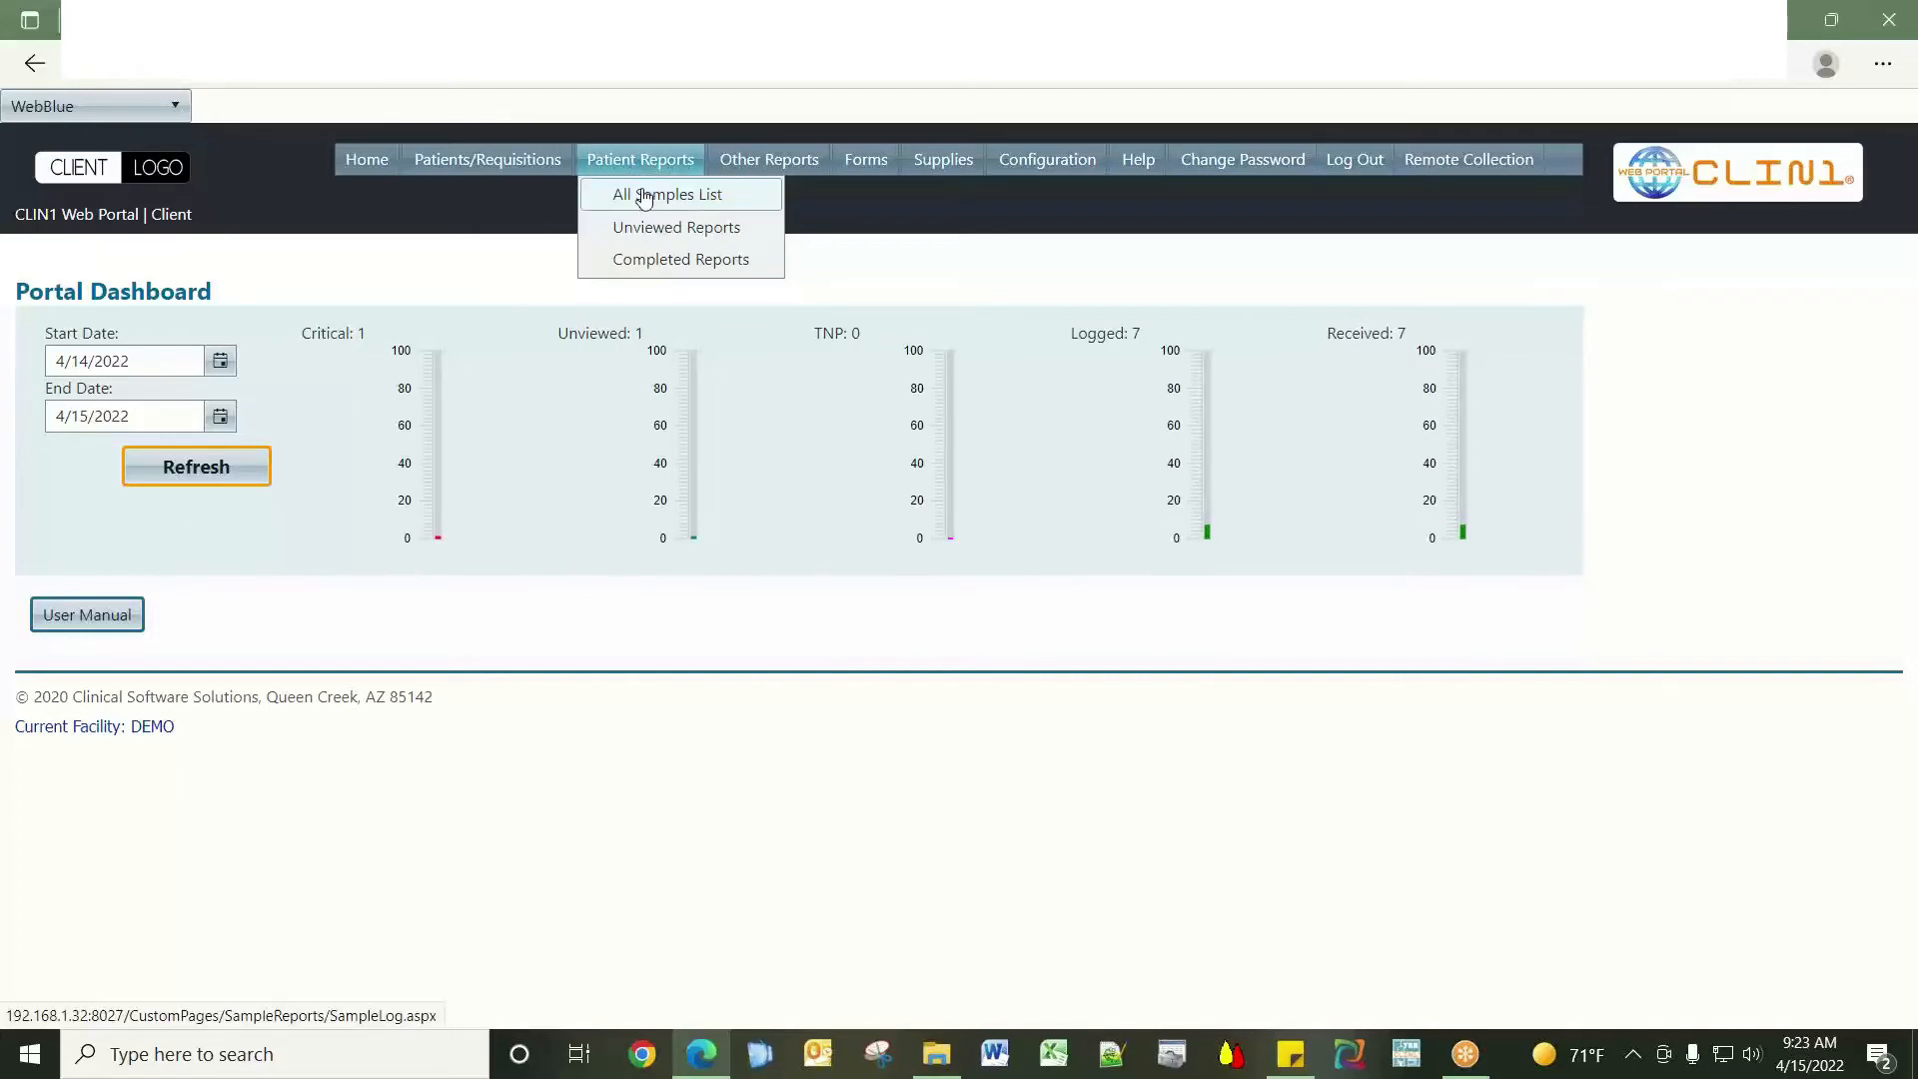
# Retrieve the All Samples List with the start date set to 4/15/2022.
pyautogui.click(646, 196)
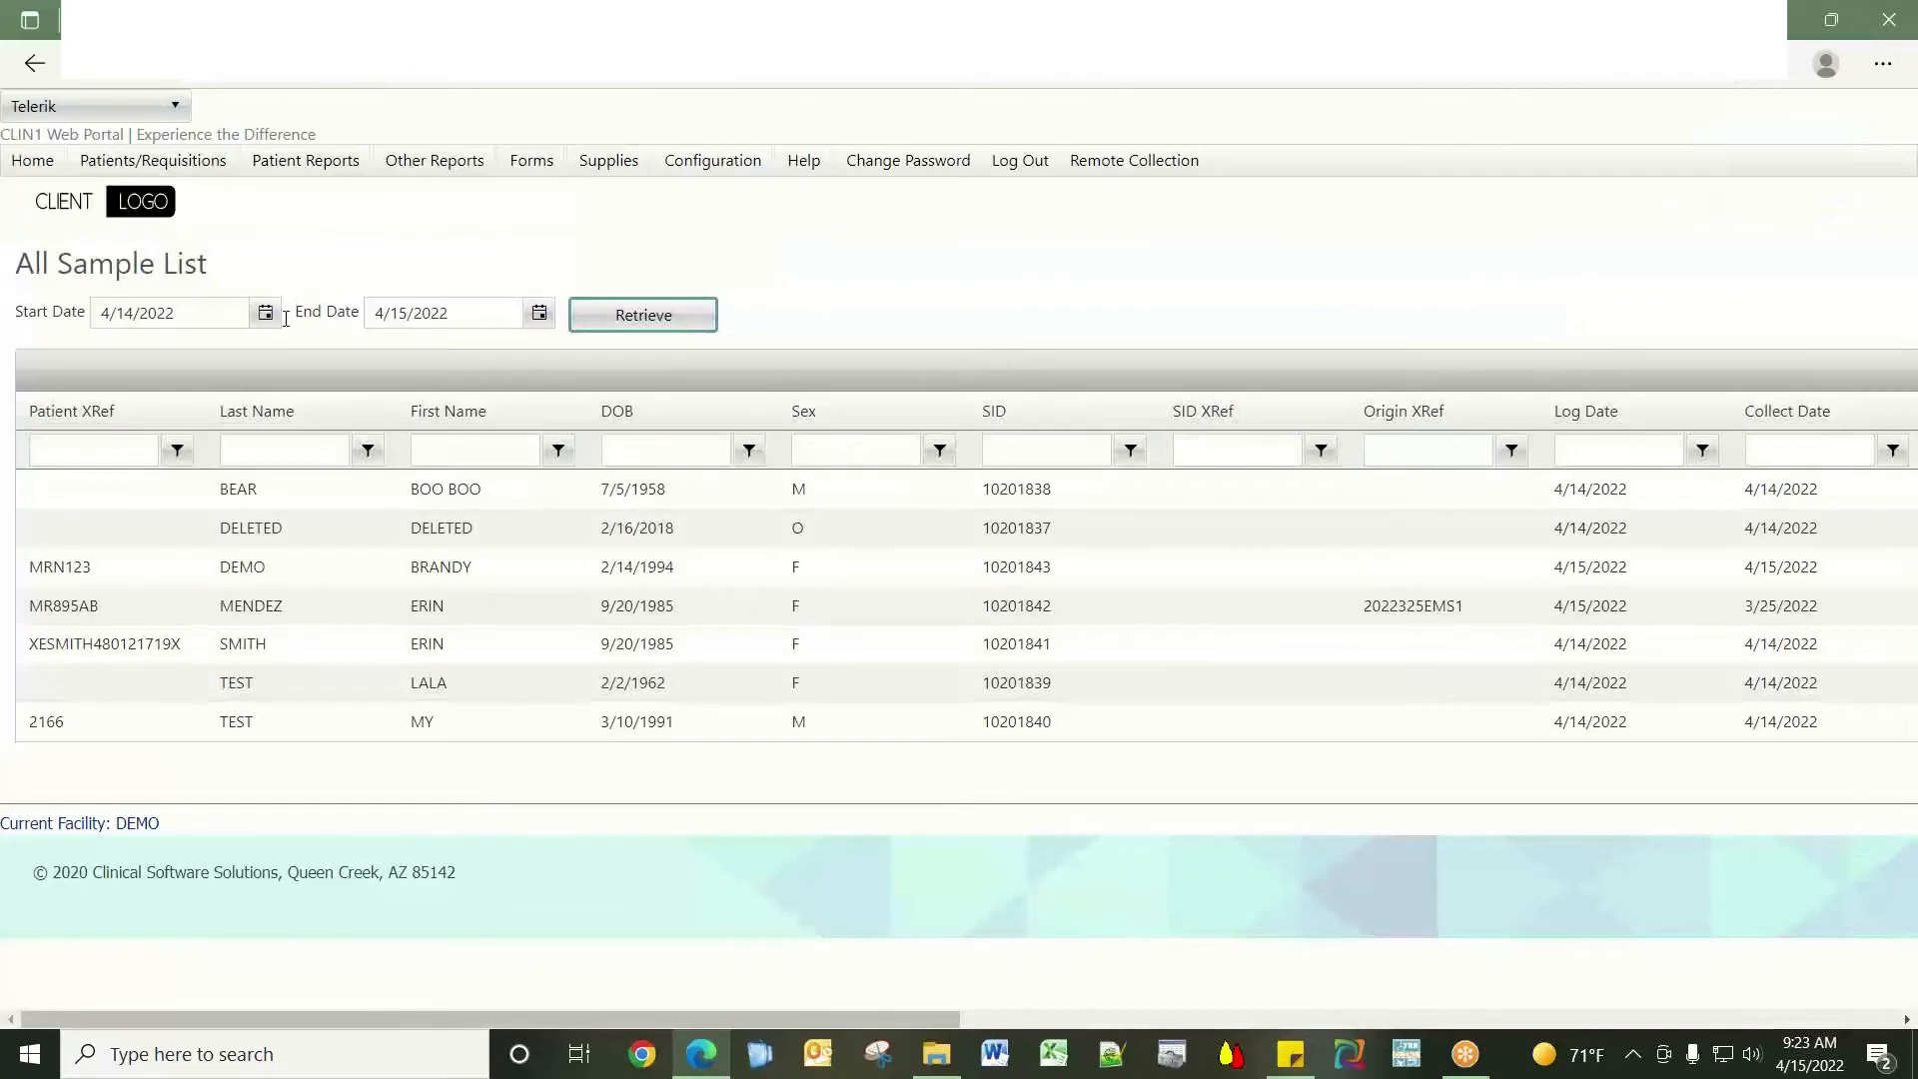
pyautogui.click(265, 313)
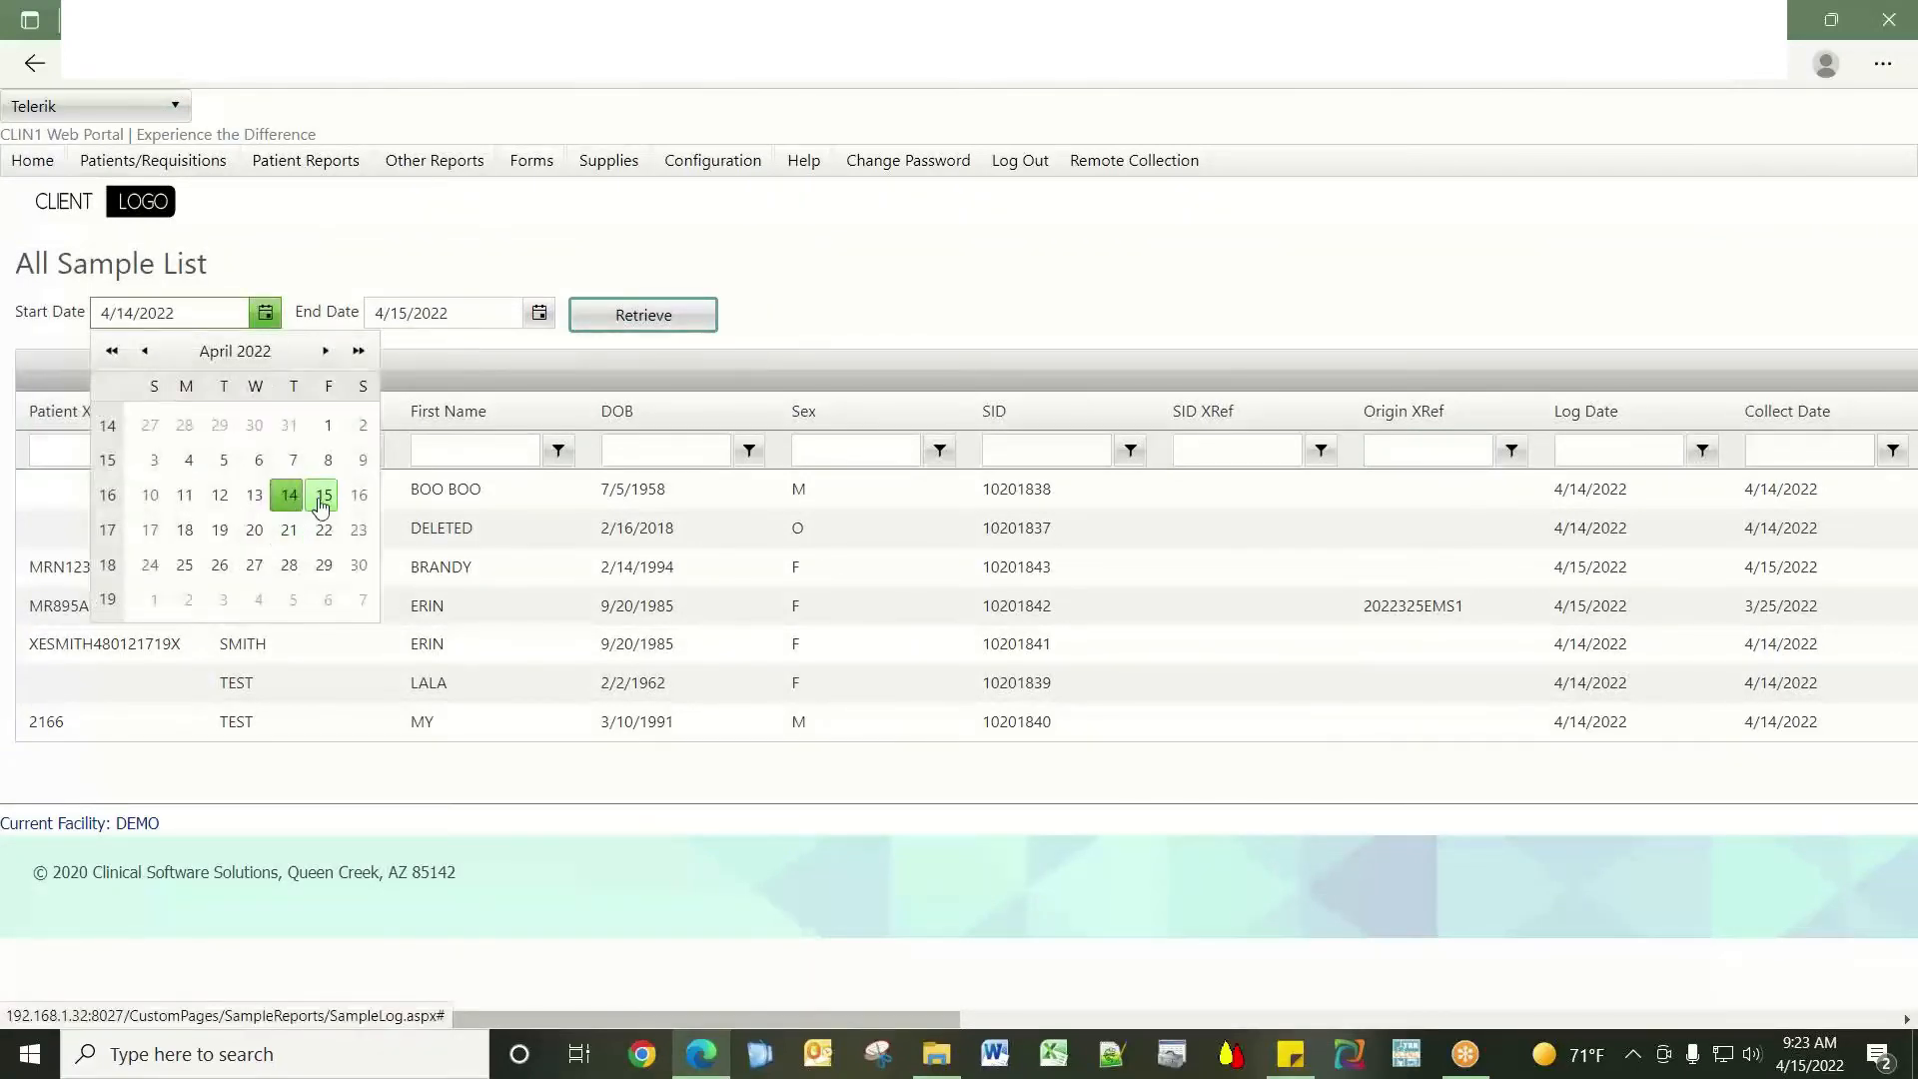
pyautogui.click(310, 495)
pyautogui.click(711, 316)
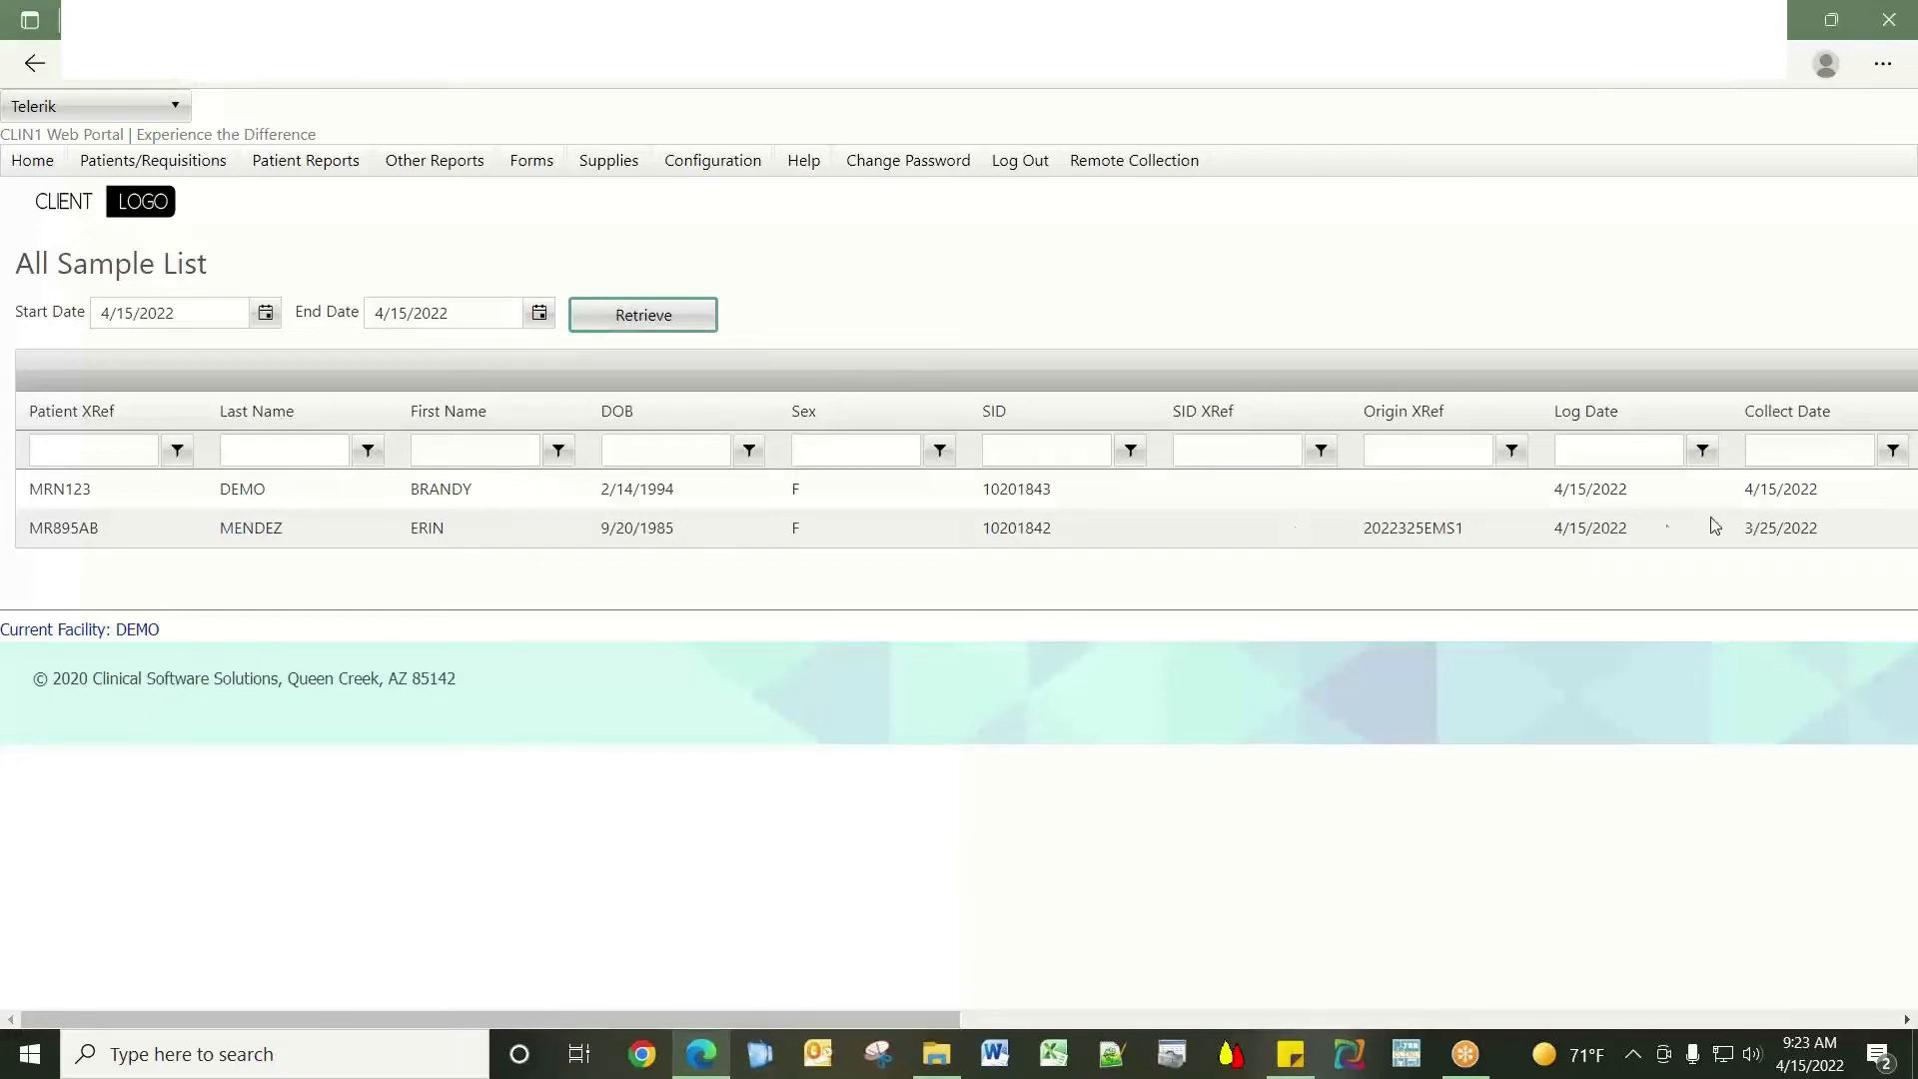
pyautogui.moveTo(926, 1014); pyautogui.dragTo(1702, 998)
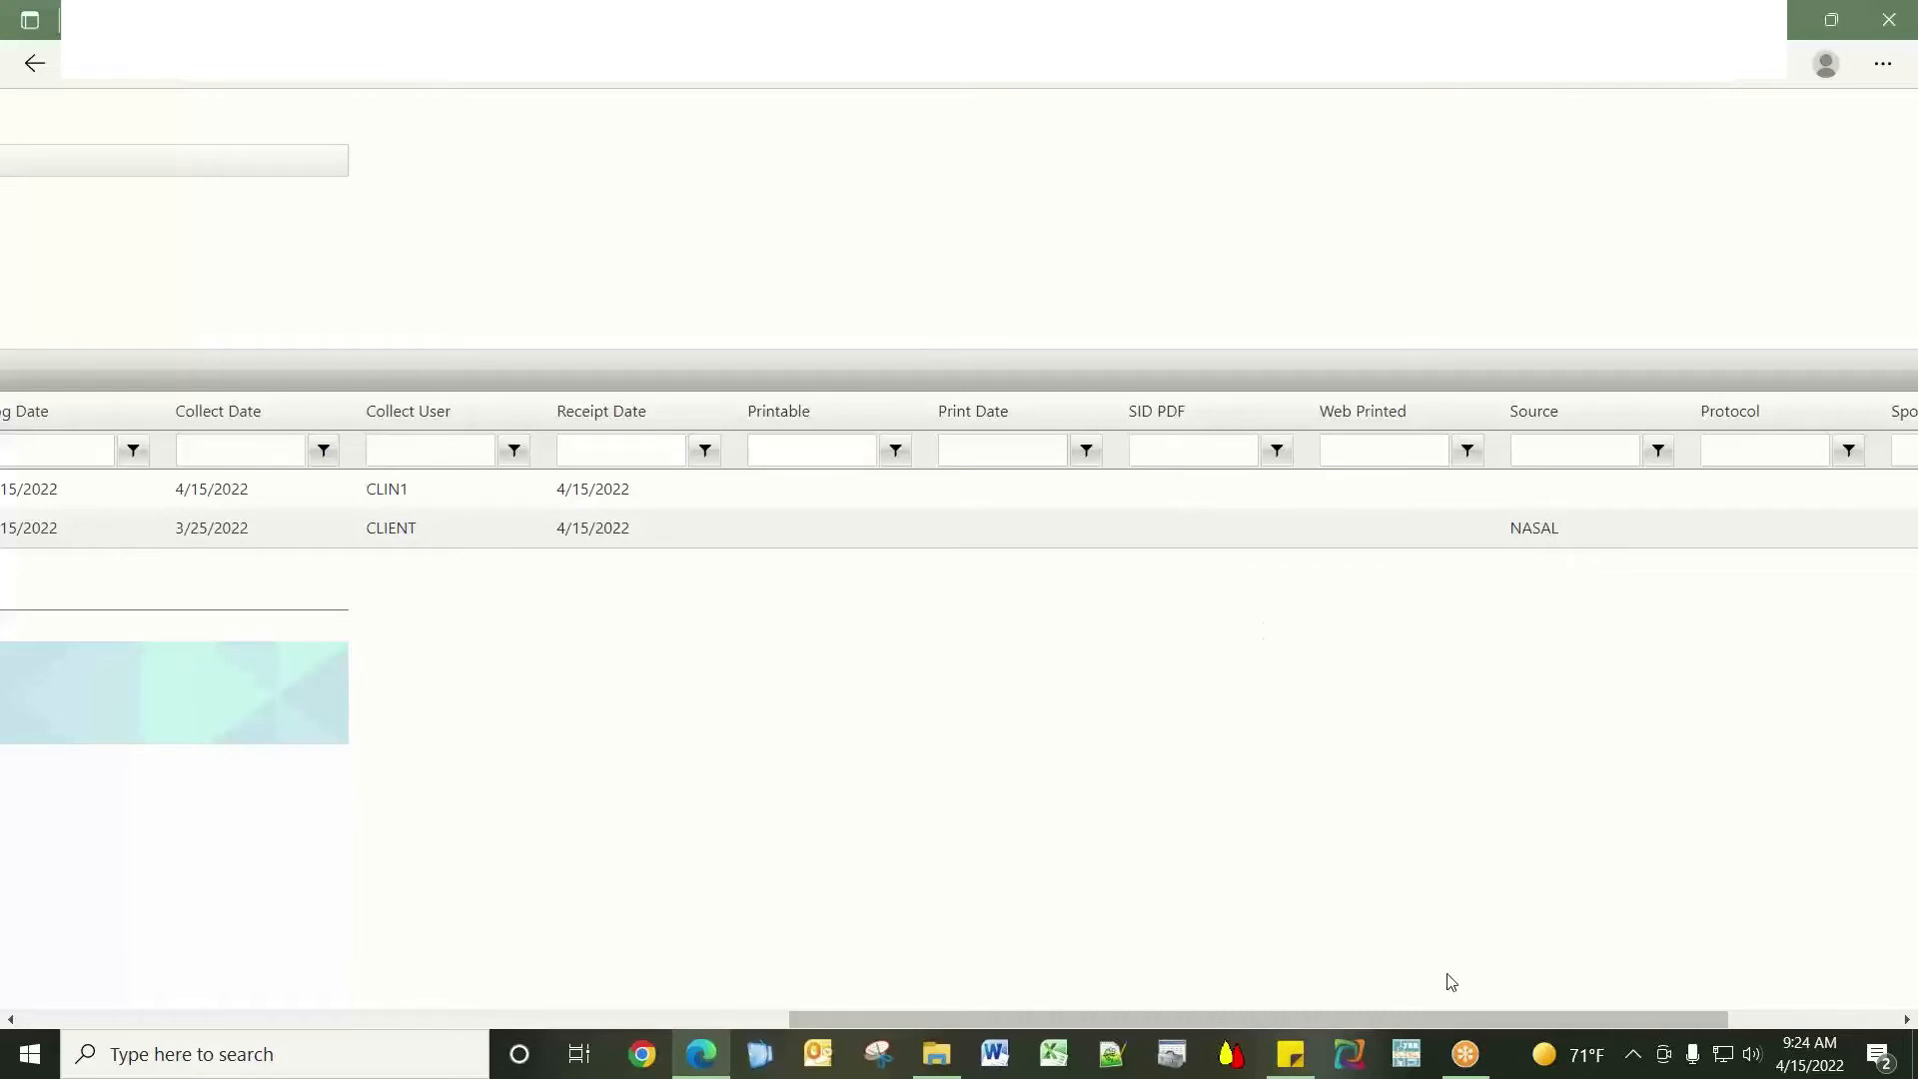
pyautogui.moveTo(1484, 1016); pyautogui.dragTo(663, 963)
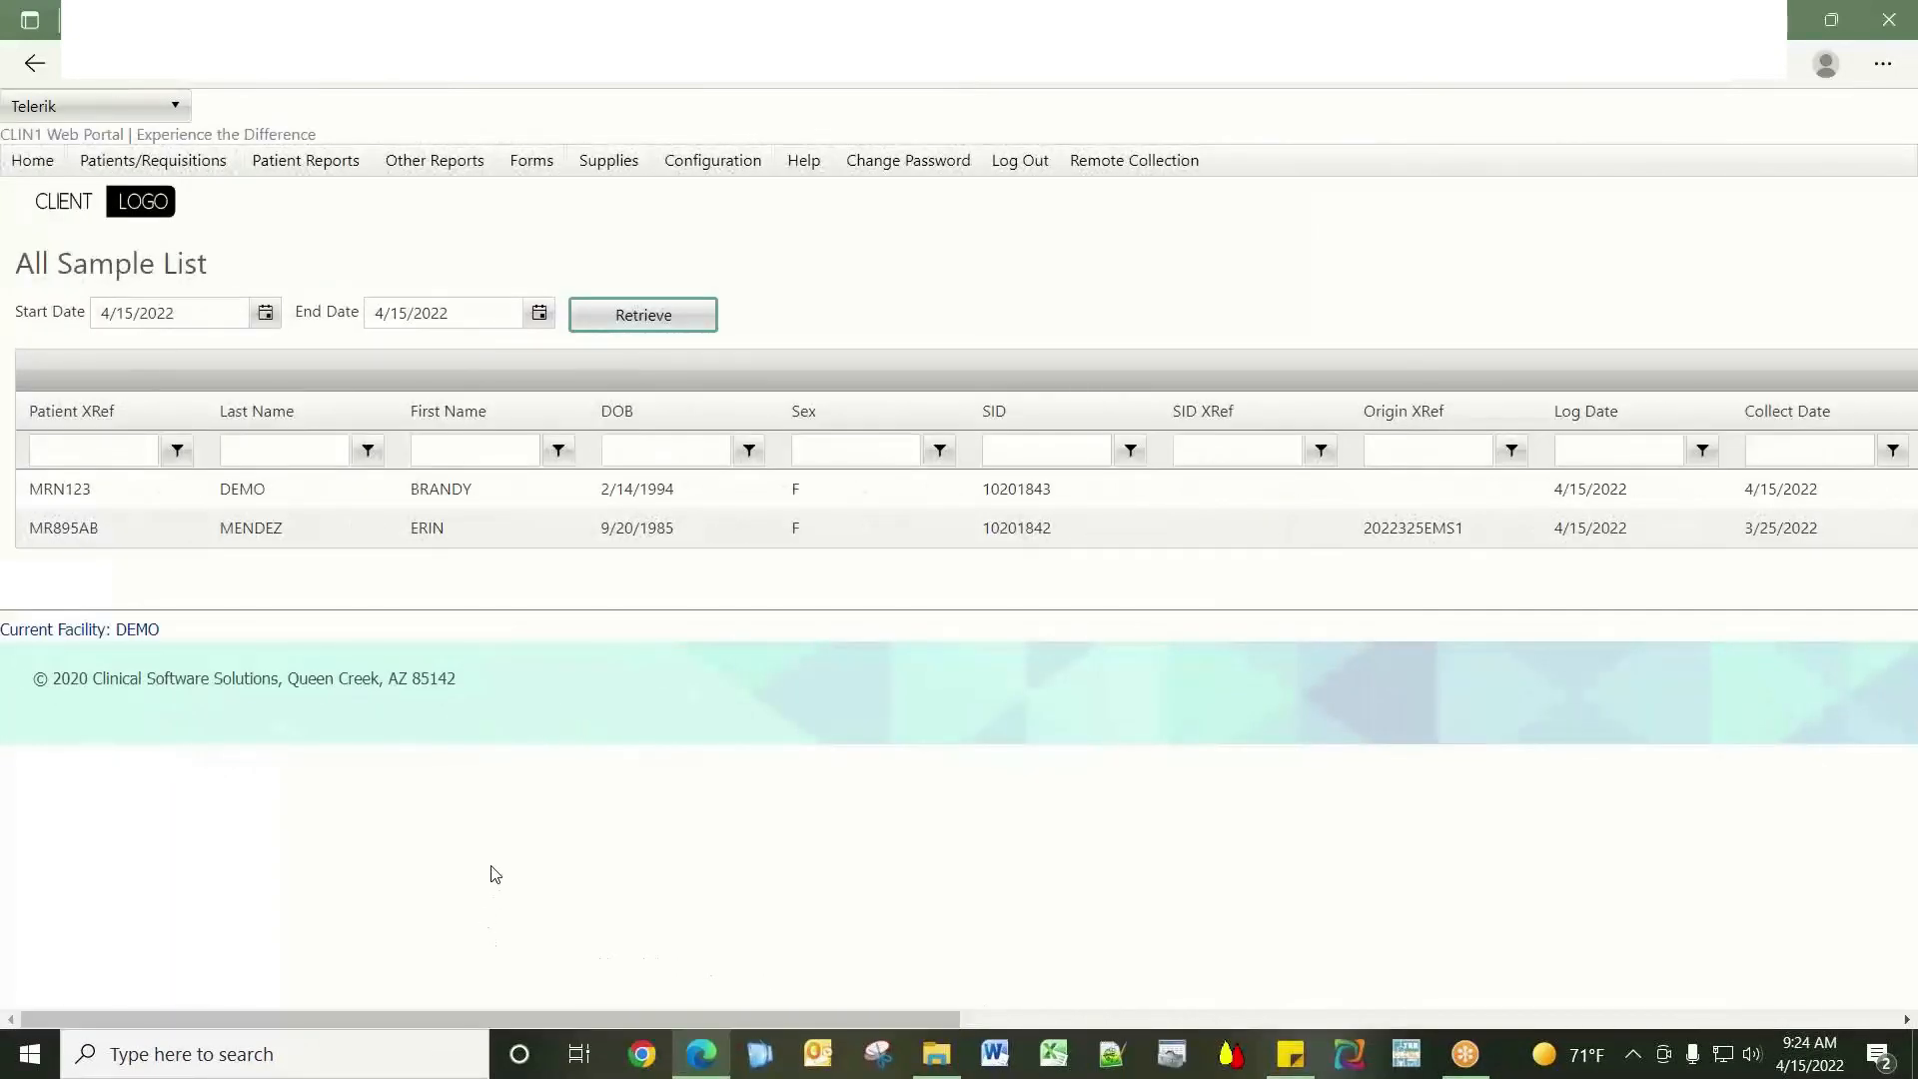
pyautogui.moveTo(322, 170)
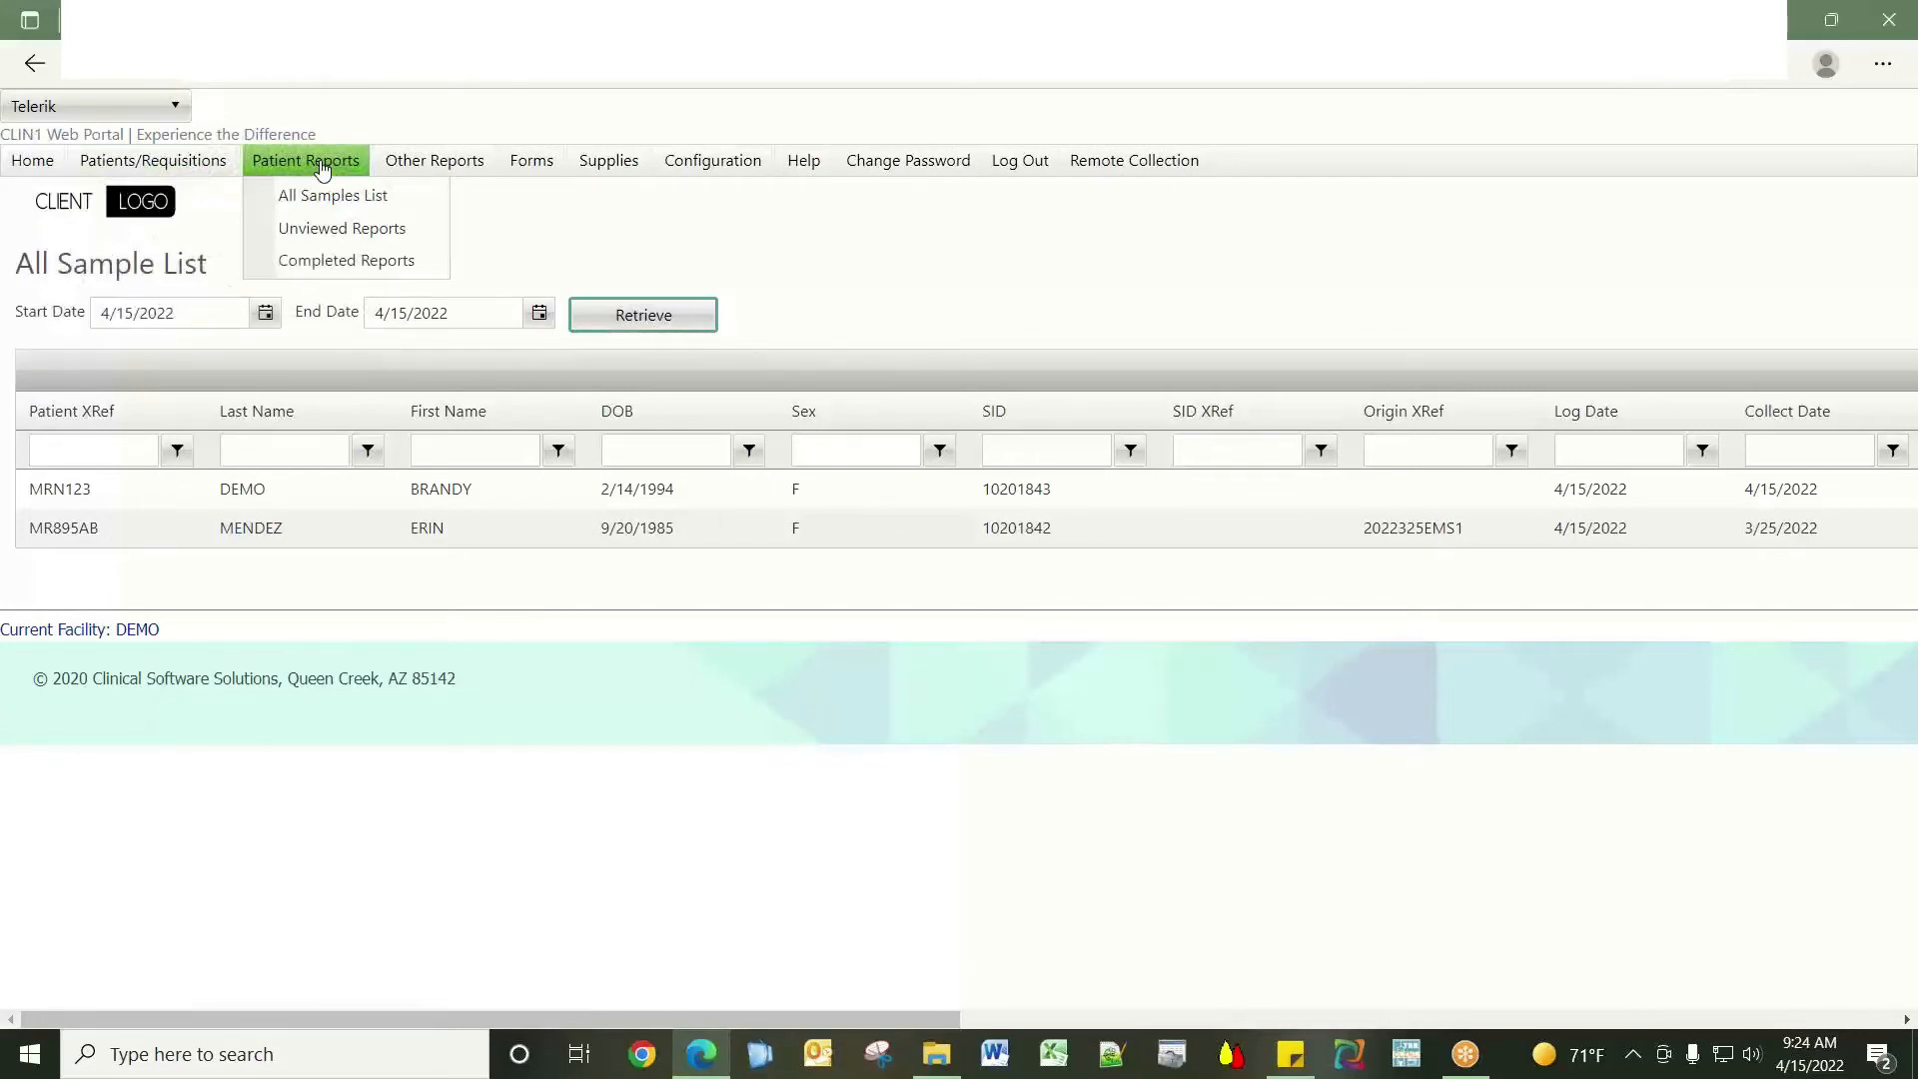
# Retrieve the Unviewed Reports list for facility DEMO.
pyautogui.click(330, 235)
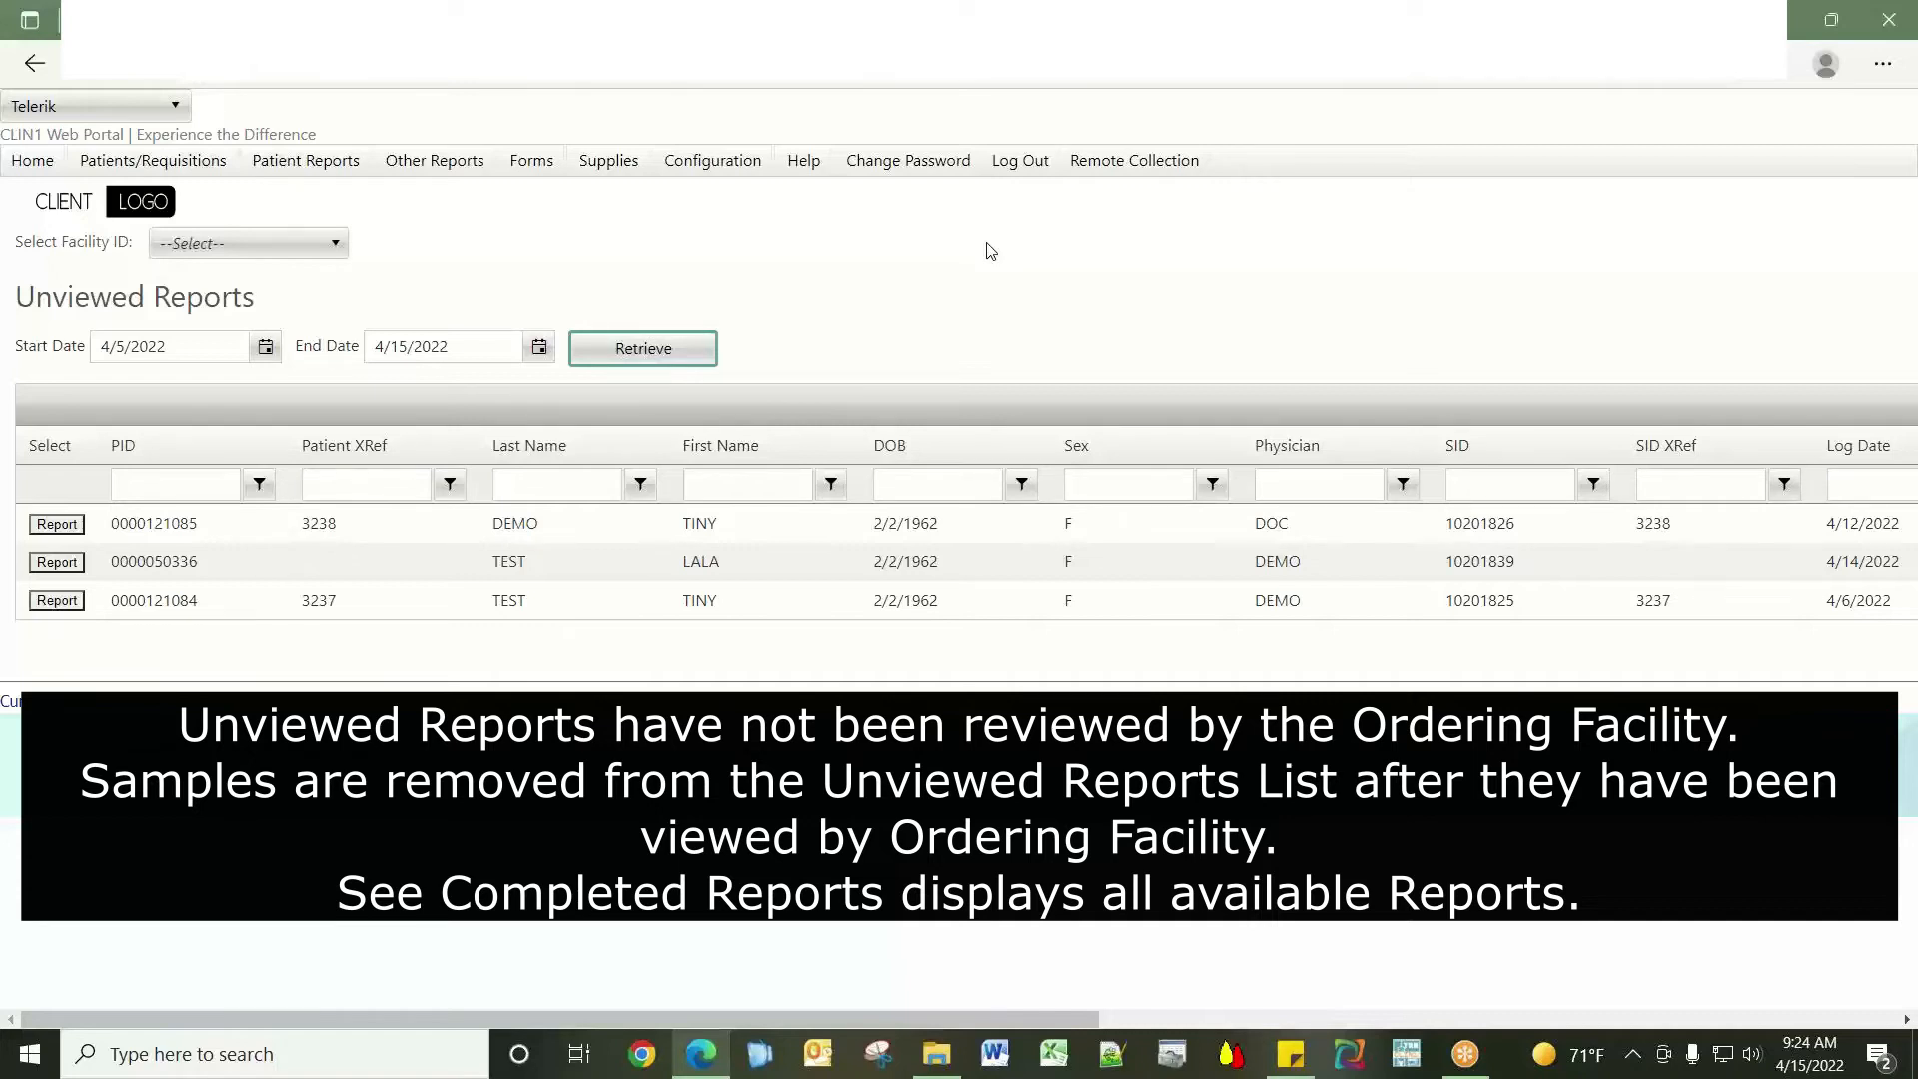
pyautogui.click(242, 243)
pyautogui.click(233, 398)
pyautogui.click(643, 350)
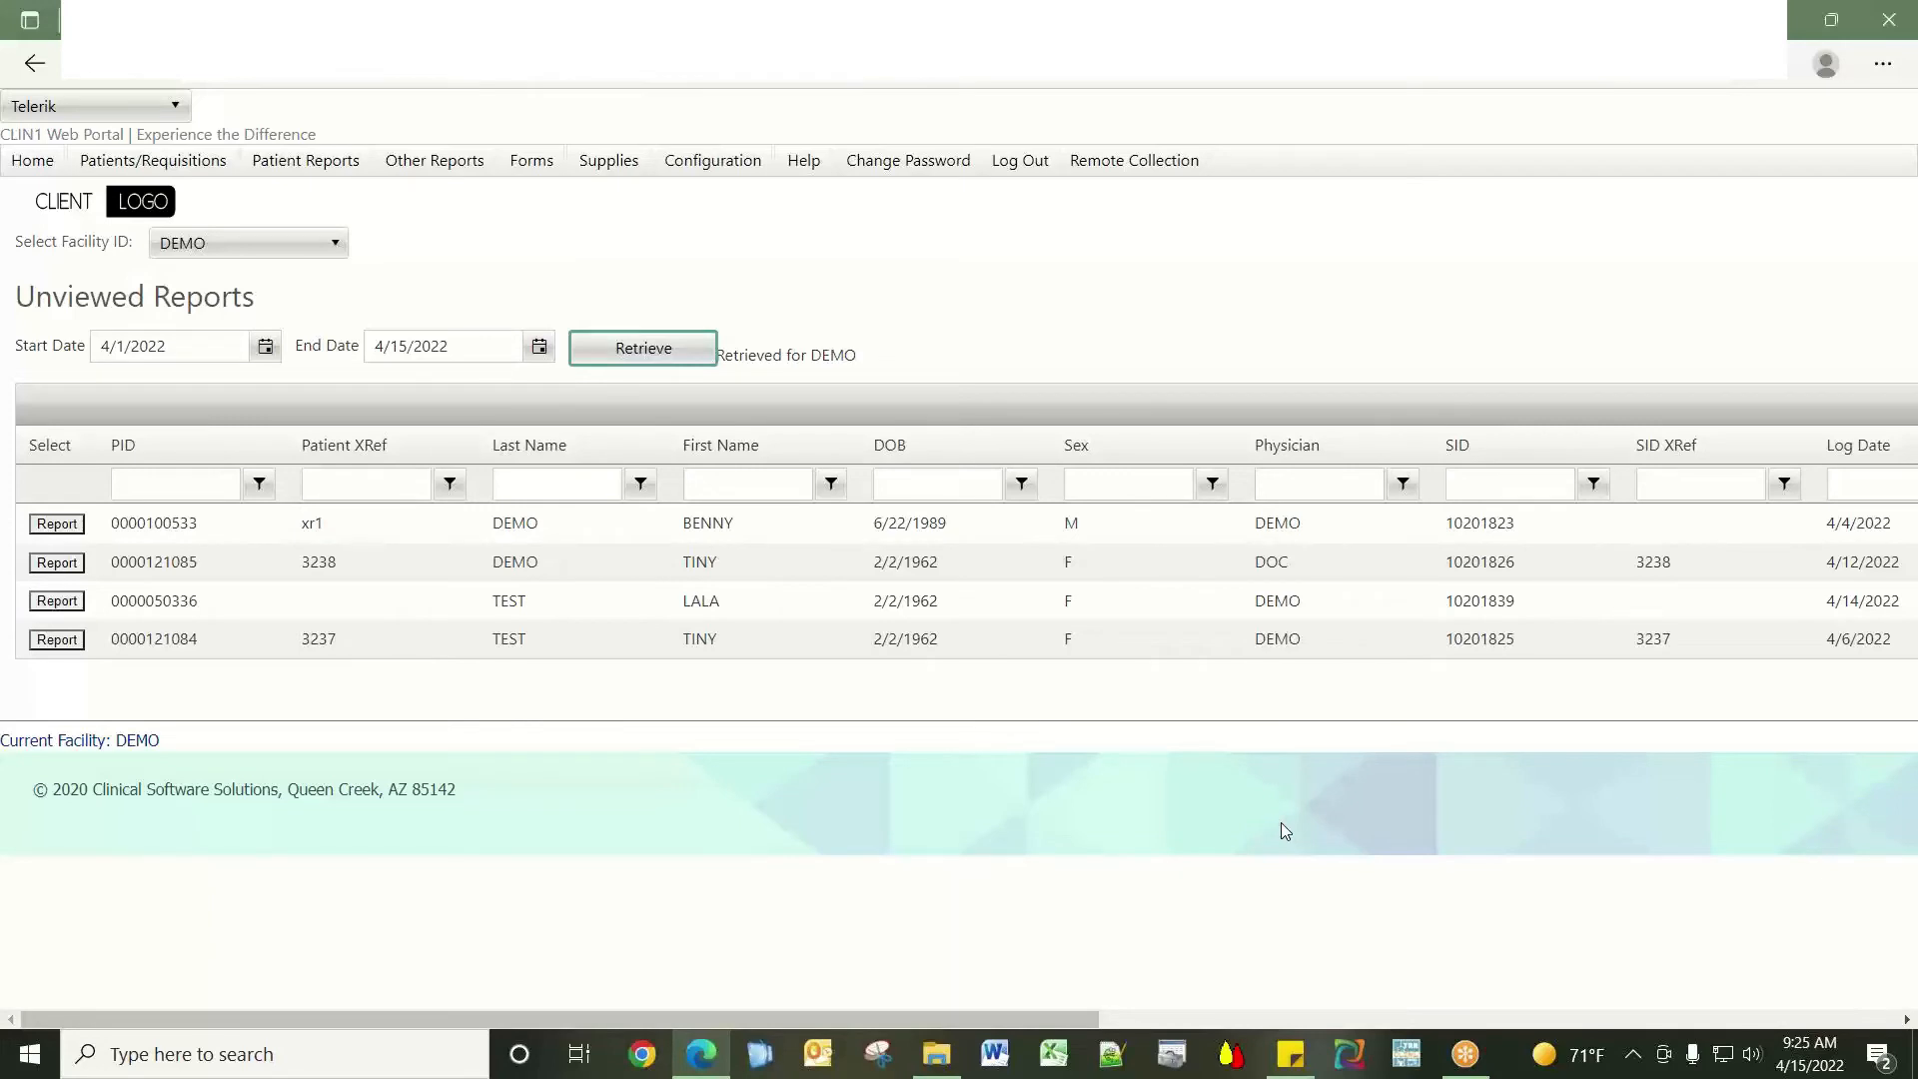
pyautogui.click(69, 644)
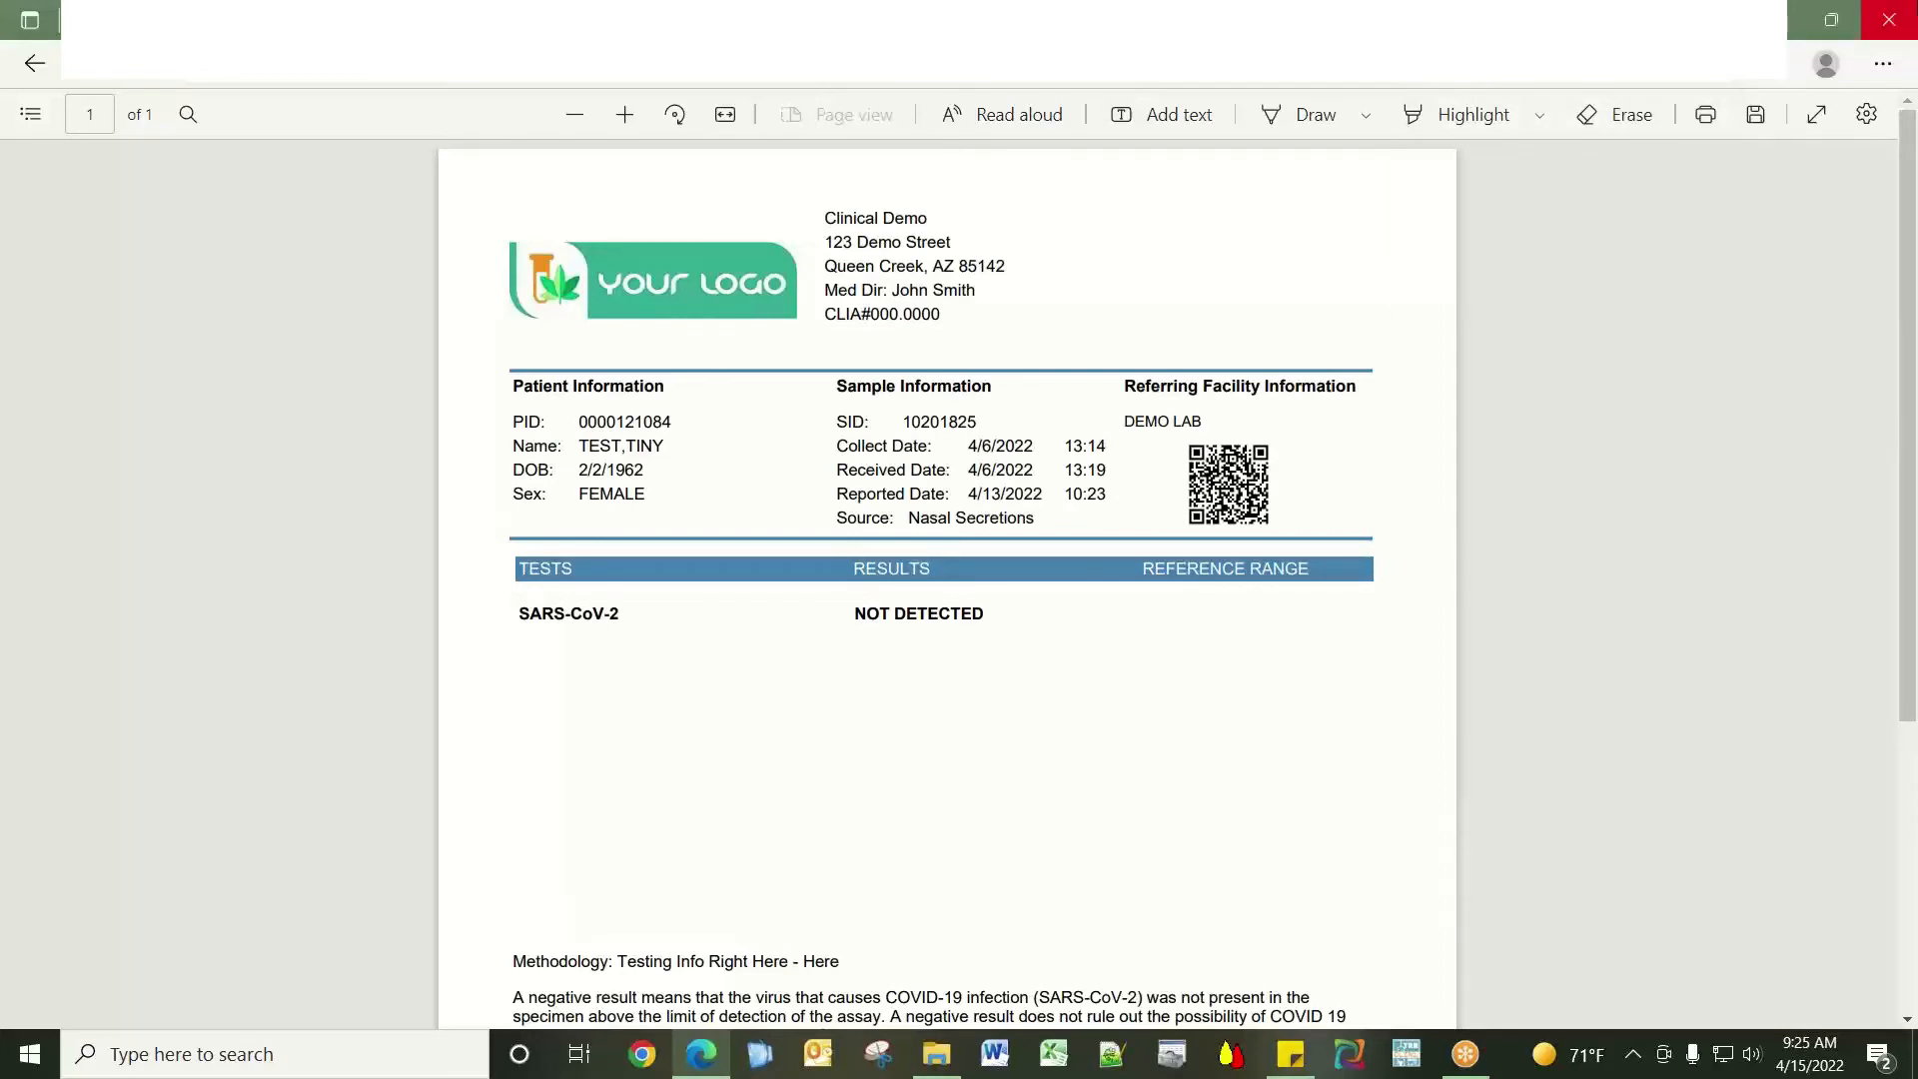
pyautogui.click(22, 64)
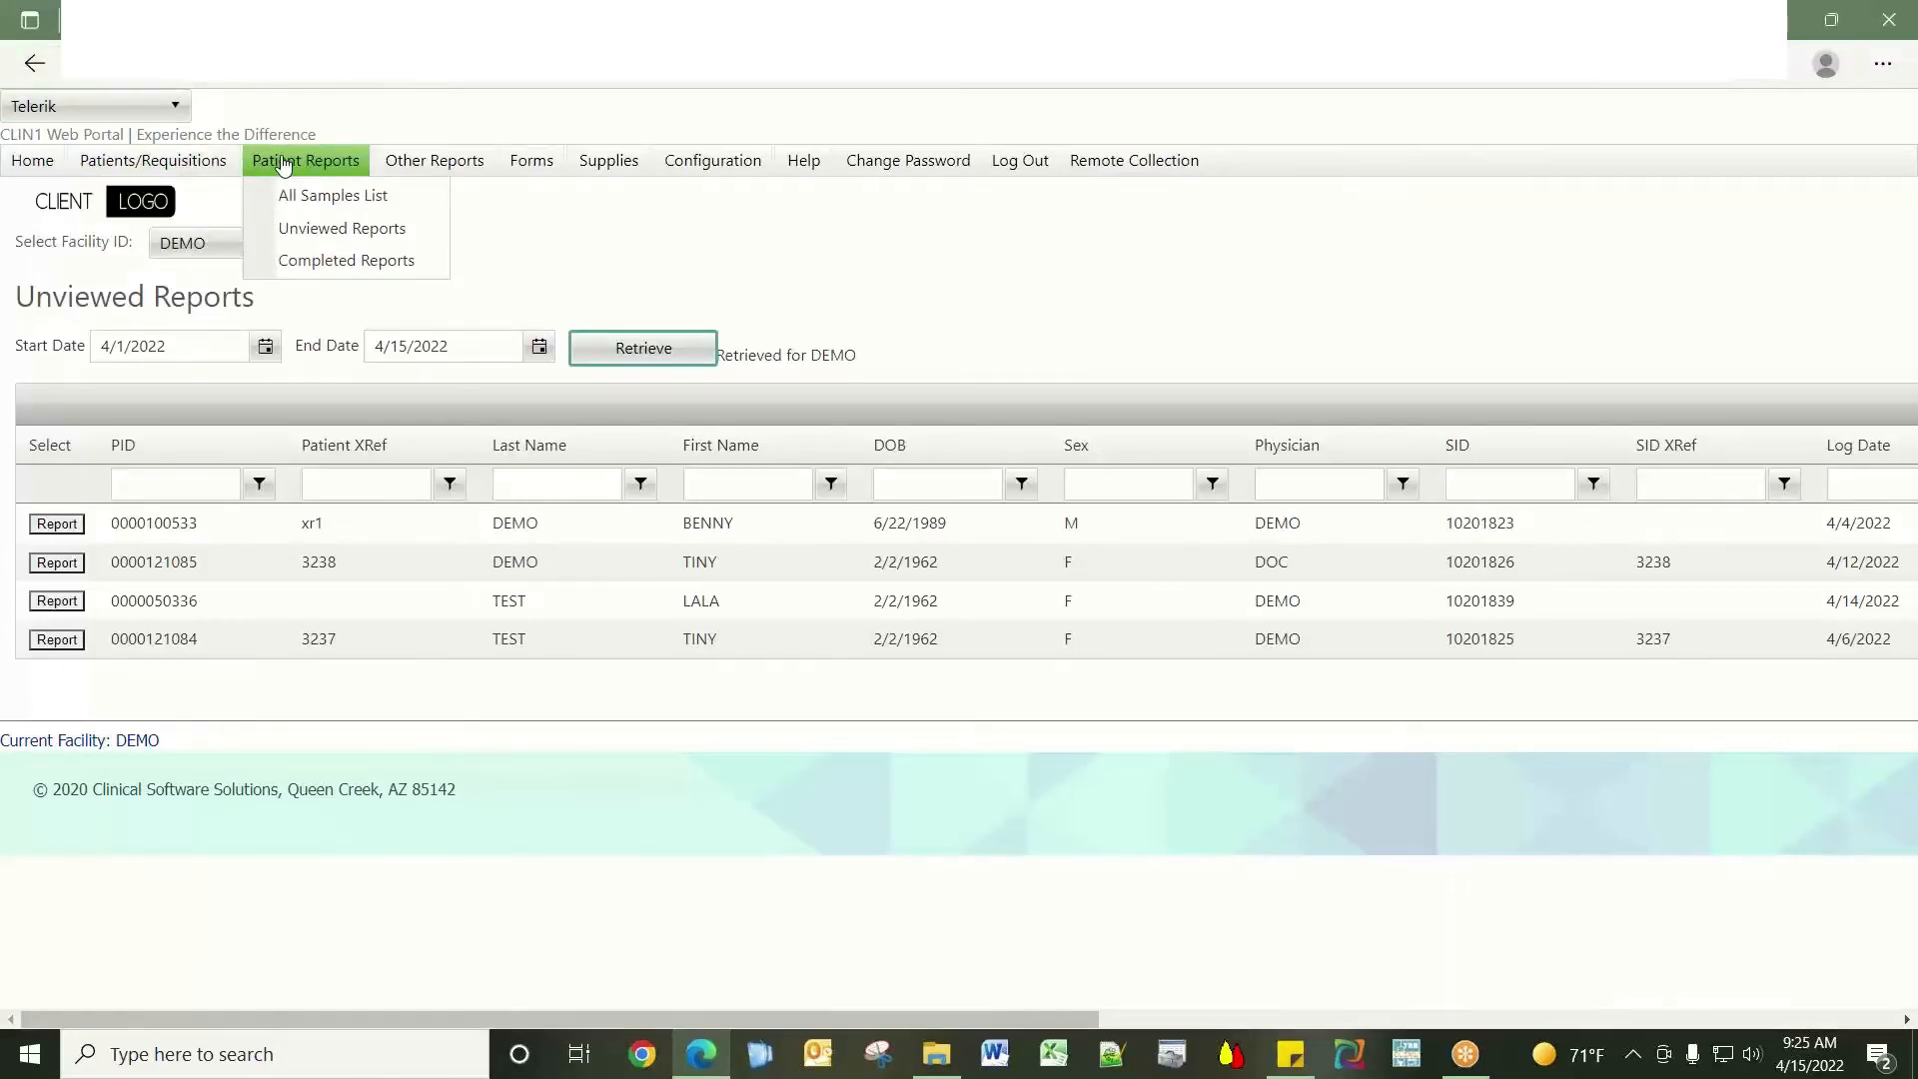
# Retrieve Completed Sample Reports with the start date set to 3/1/2022.
pyautogui.click(350, 263)
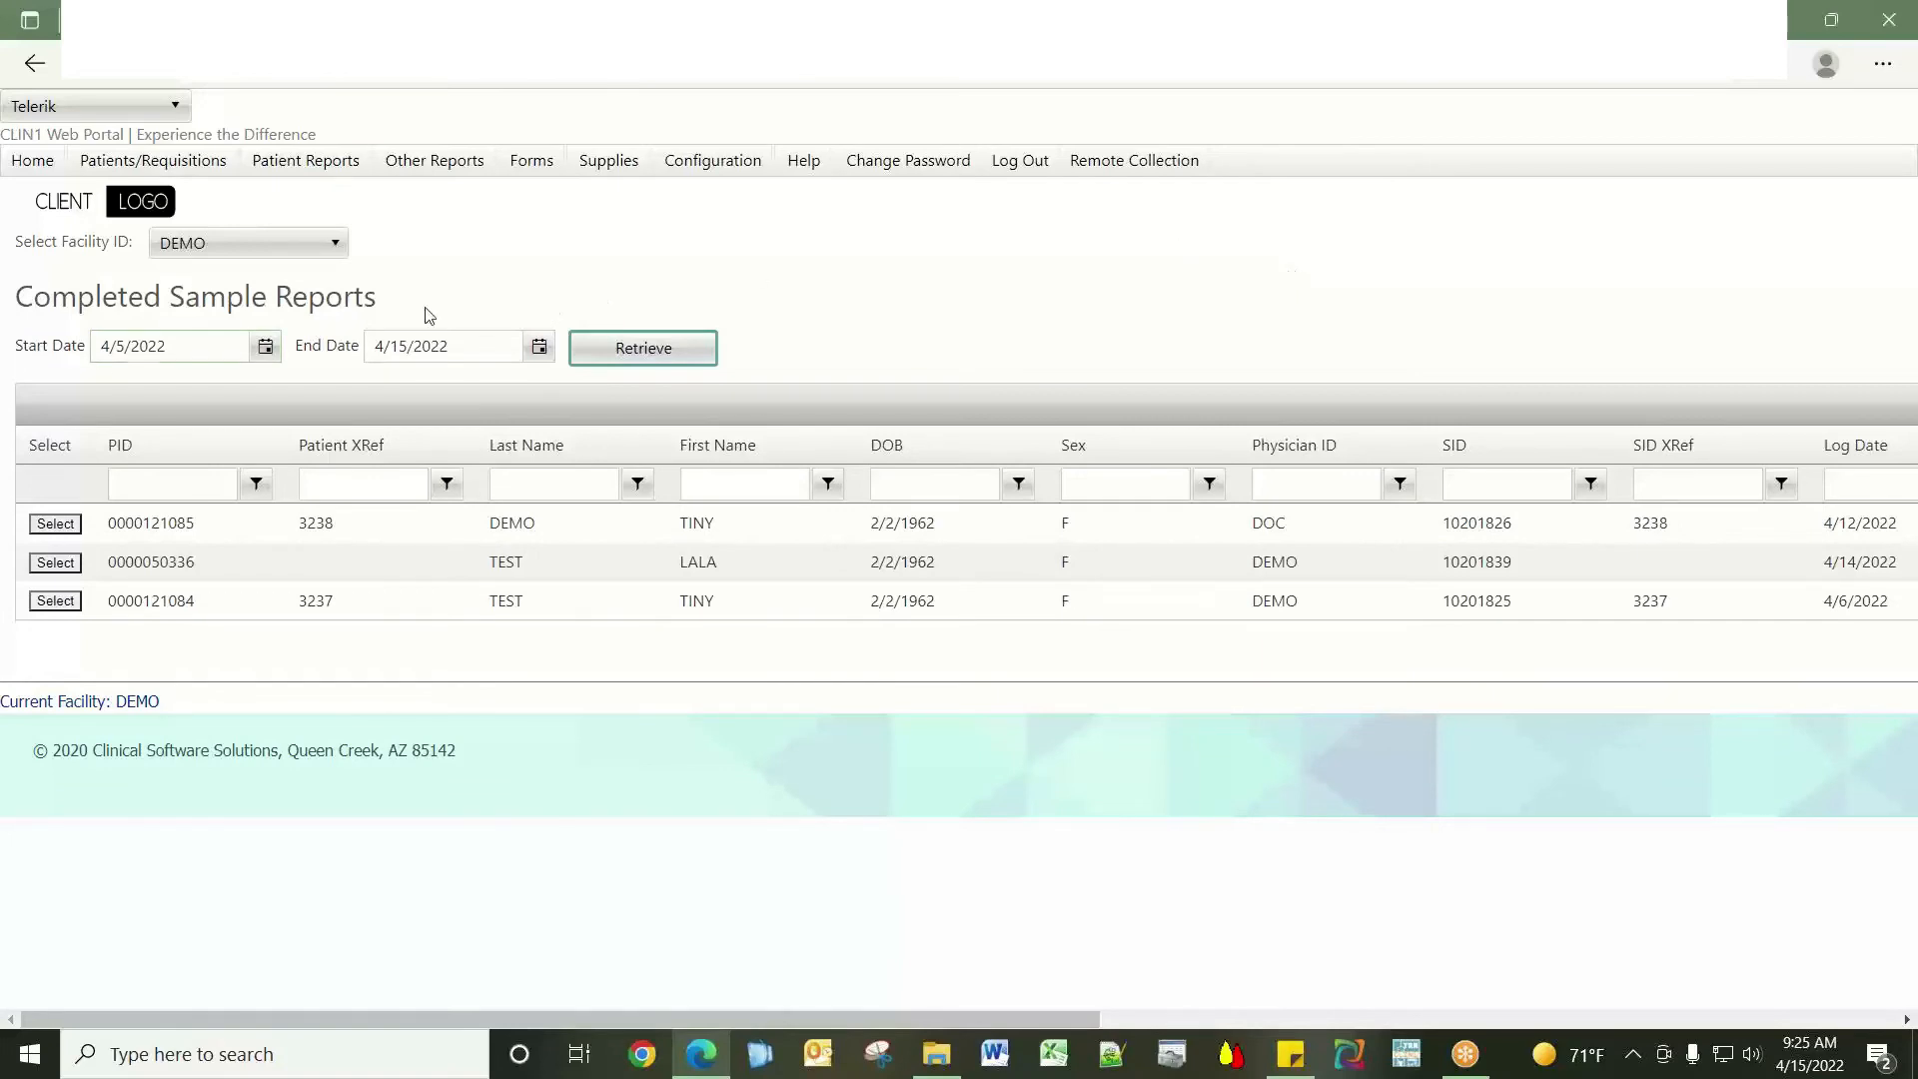
pyautogui.click(264, 347)
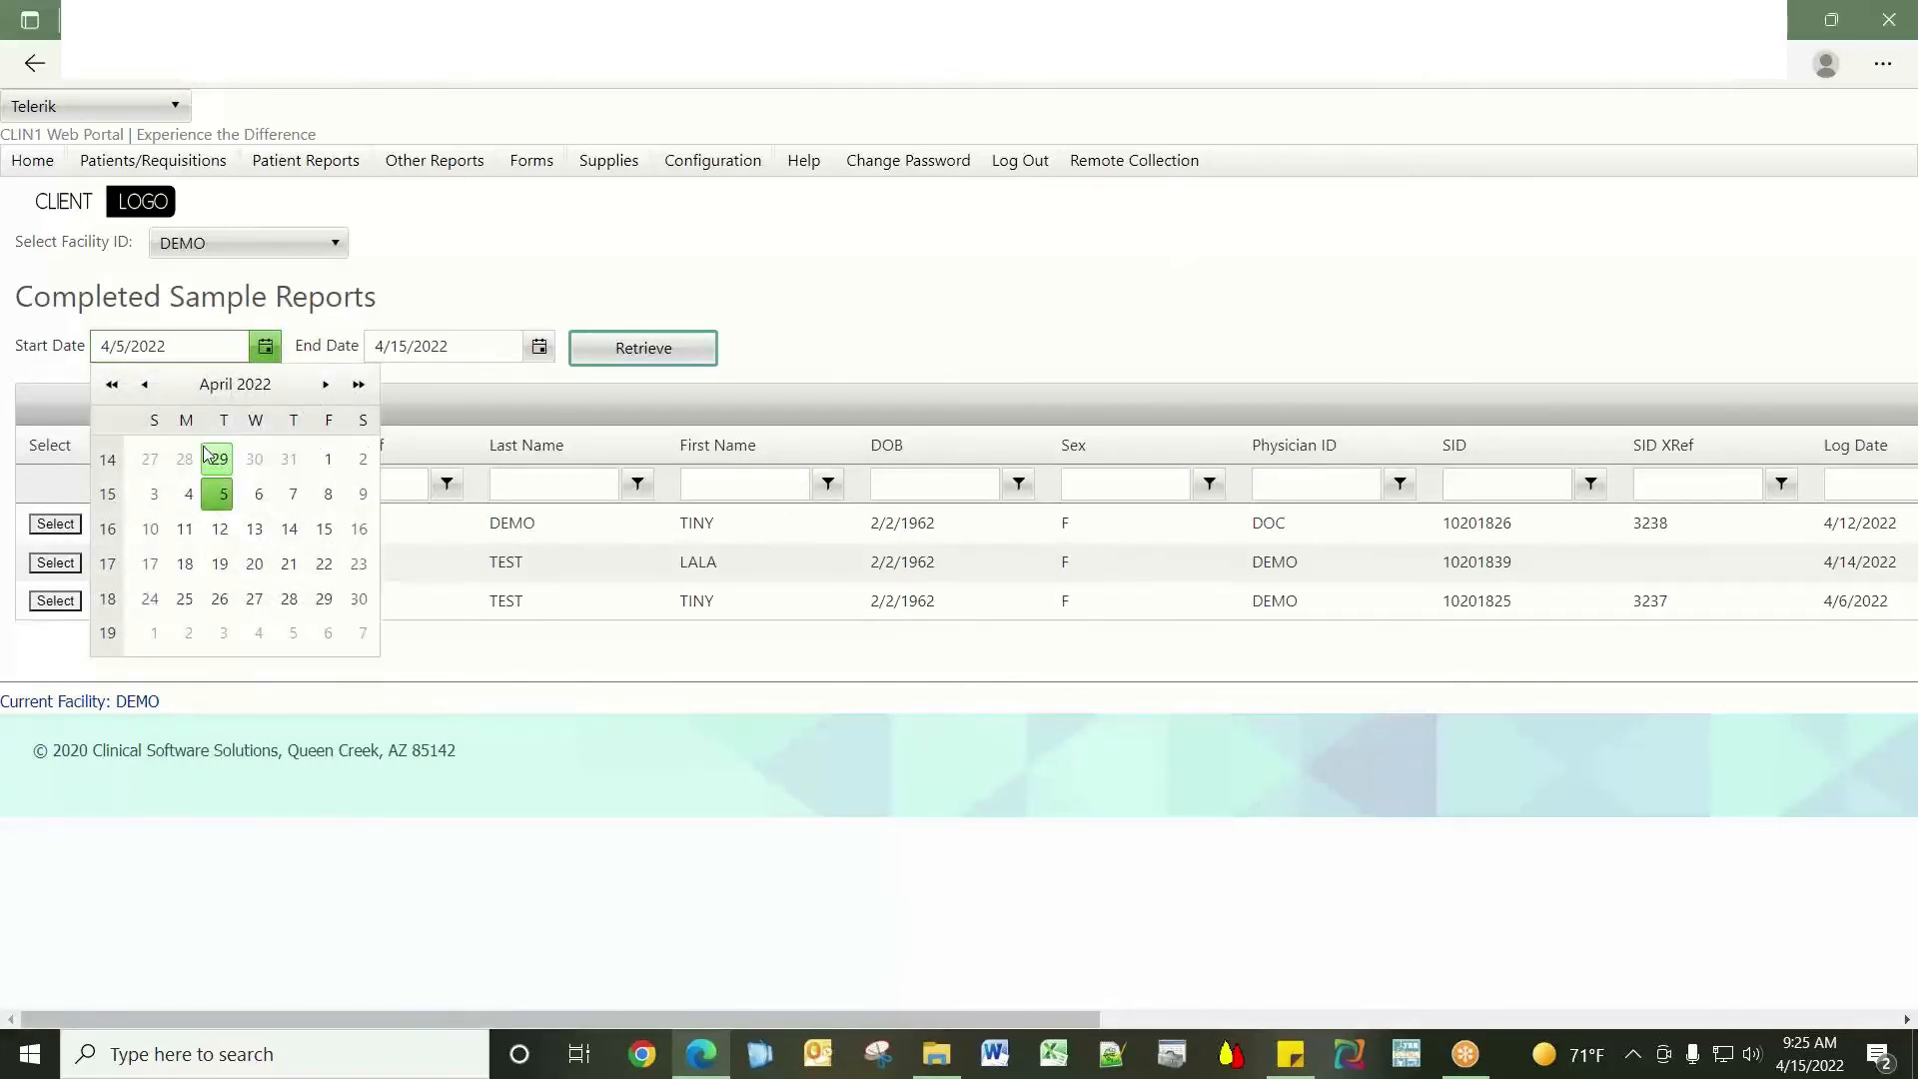
pyautogui.click(145, 384)
pyautogui.click(219, 459)
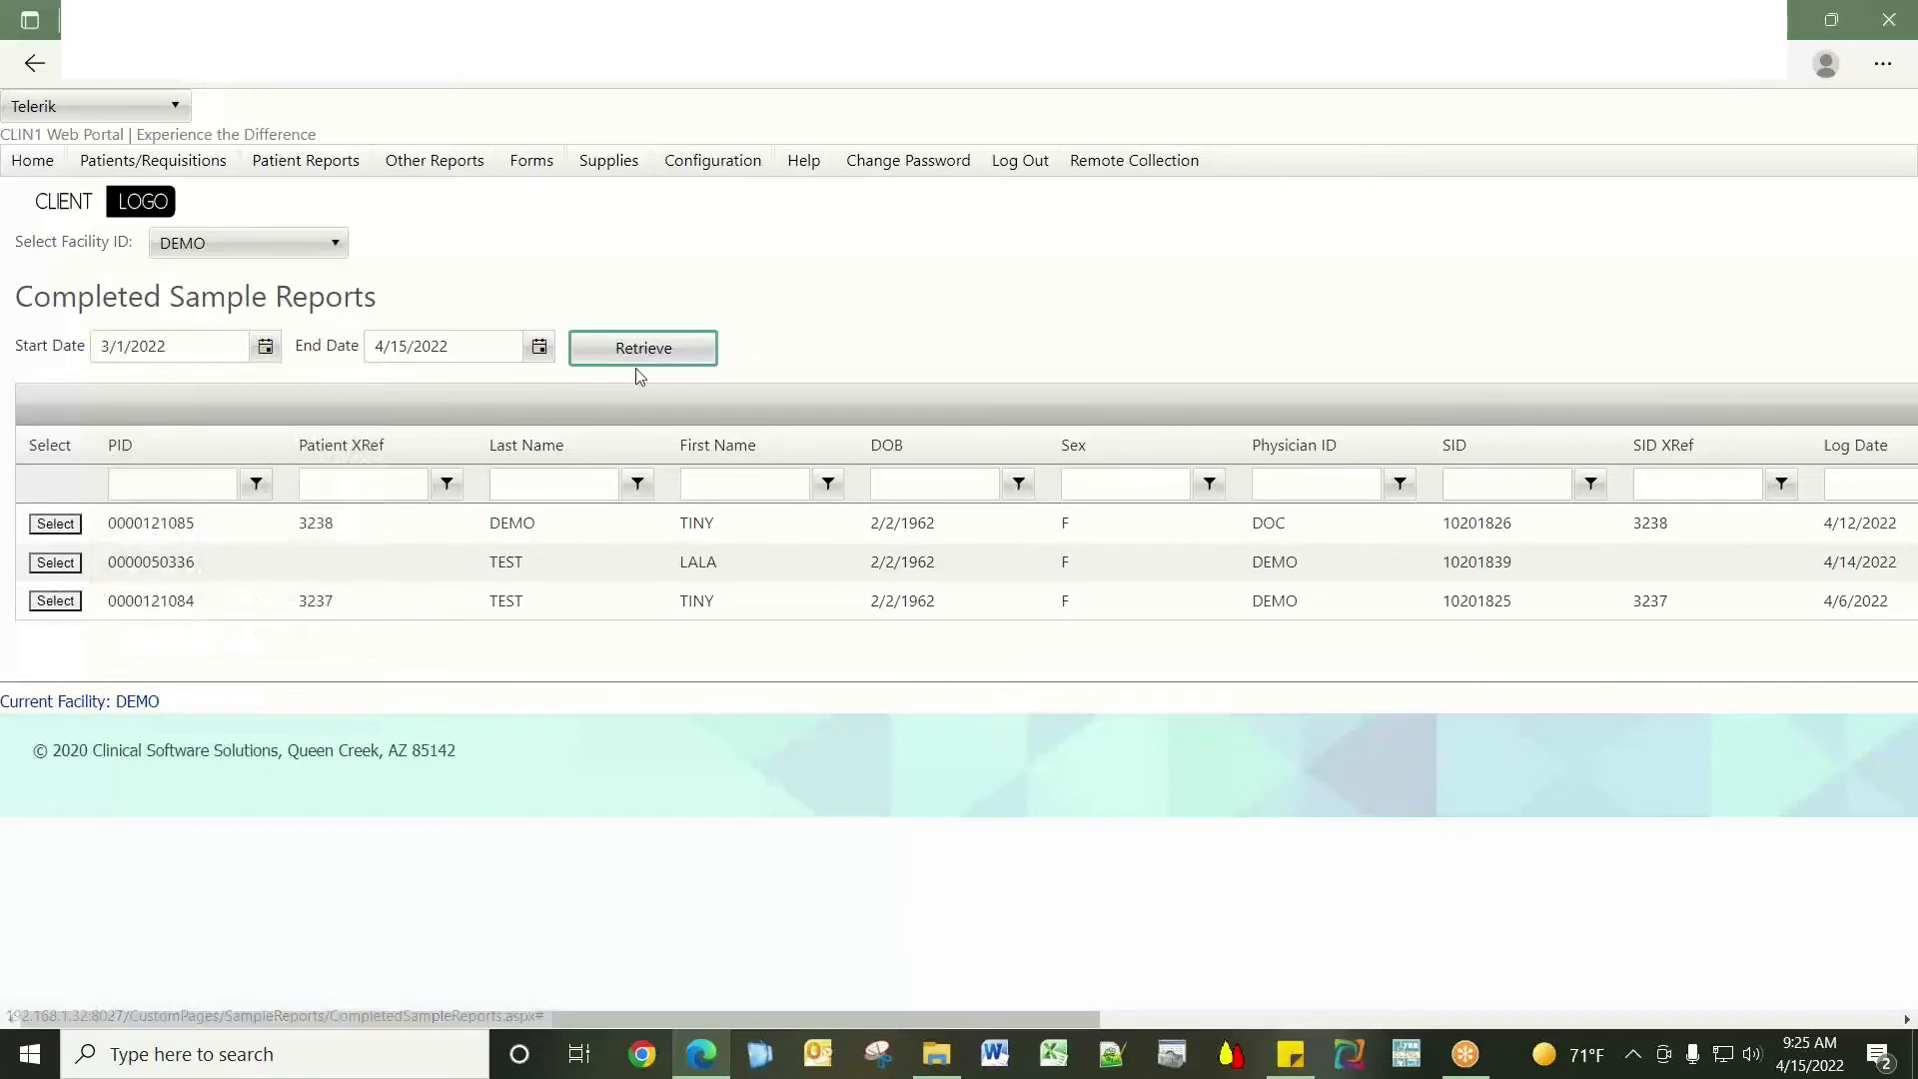
pyautogui.click(666, 361)
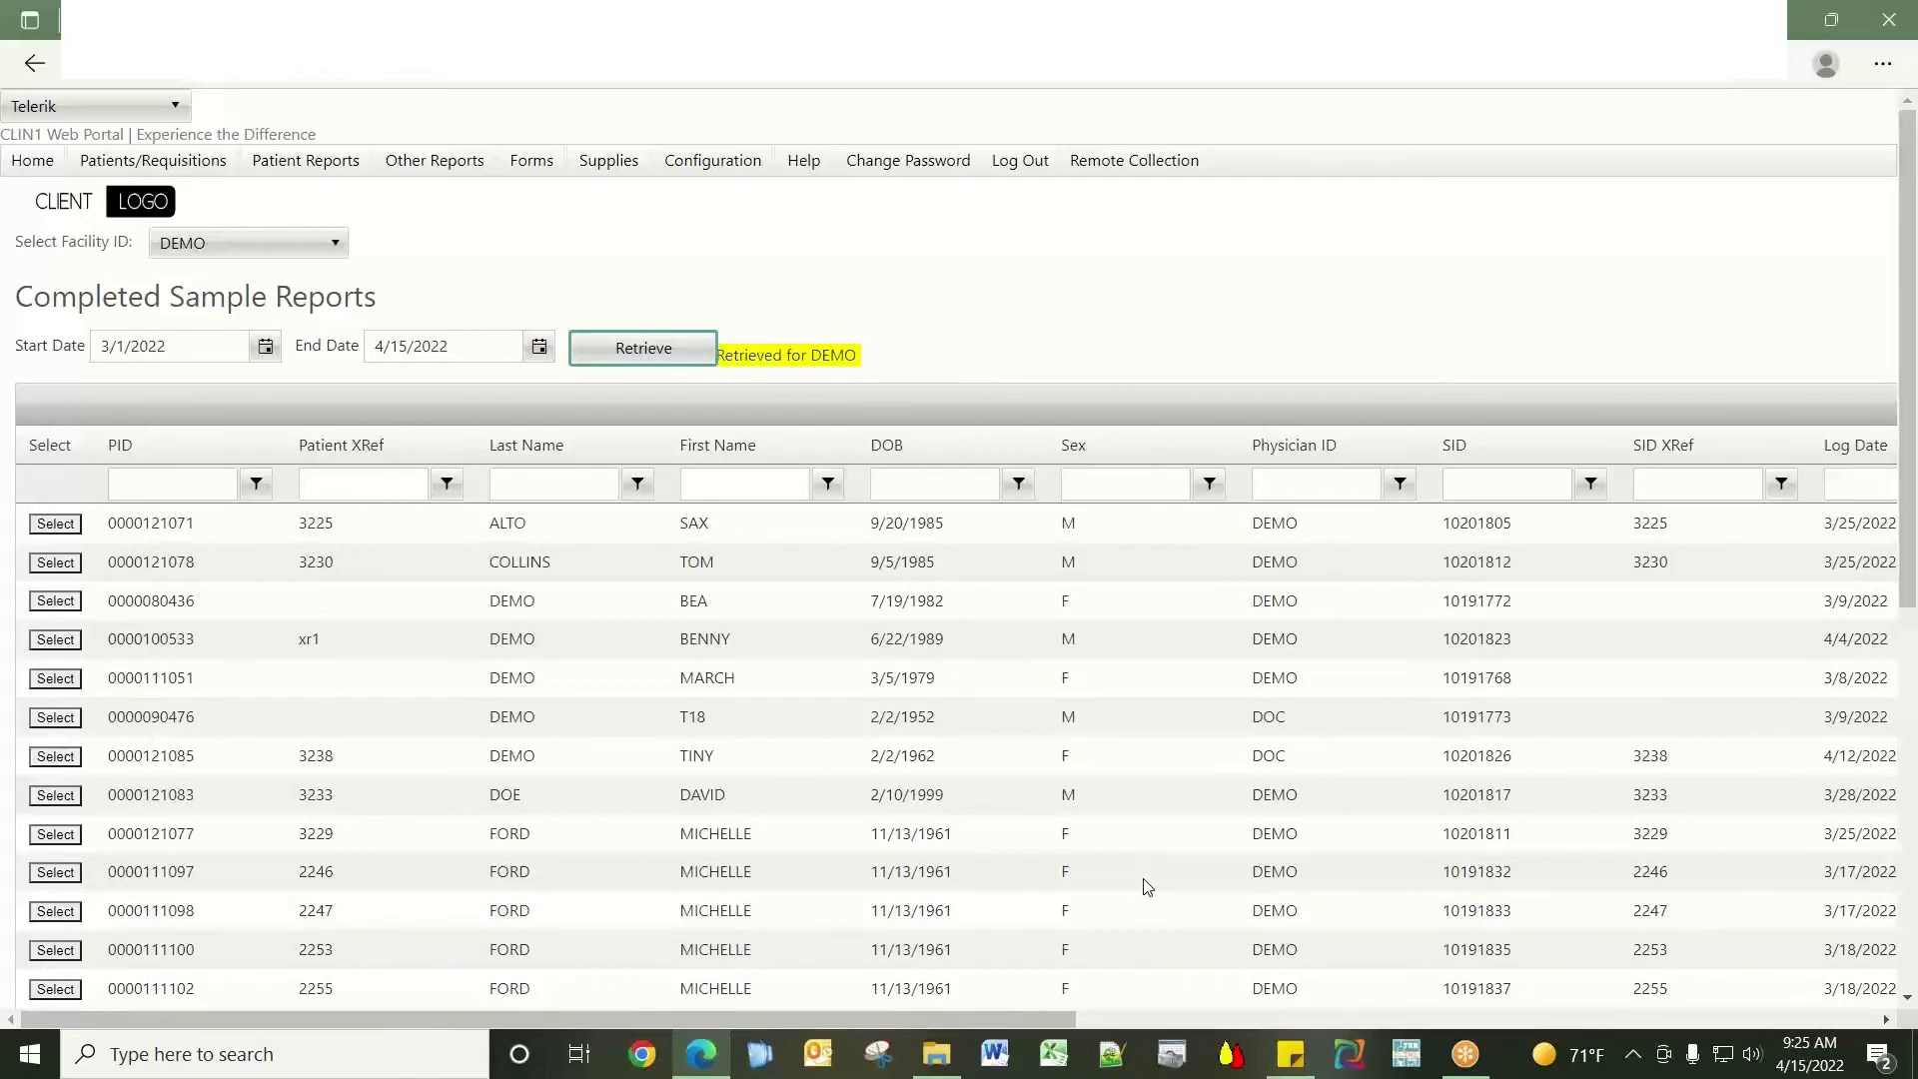
# Filter the completed reports to rows whose Last Name equals DEMO.
pyautogui.click(574, 487)
pyautogui.write('DEMO')
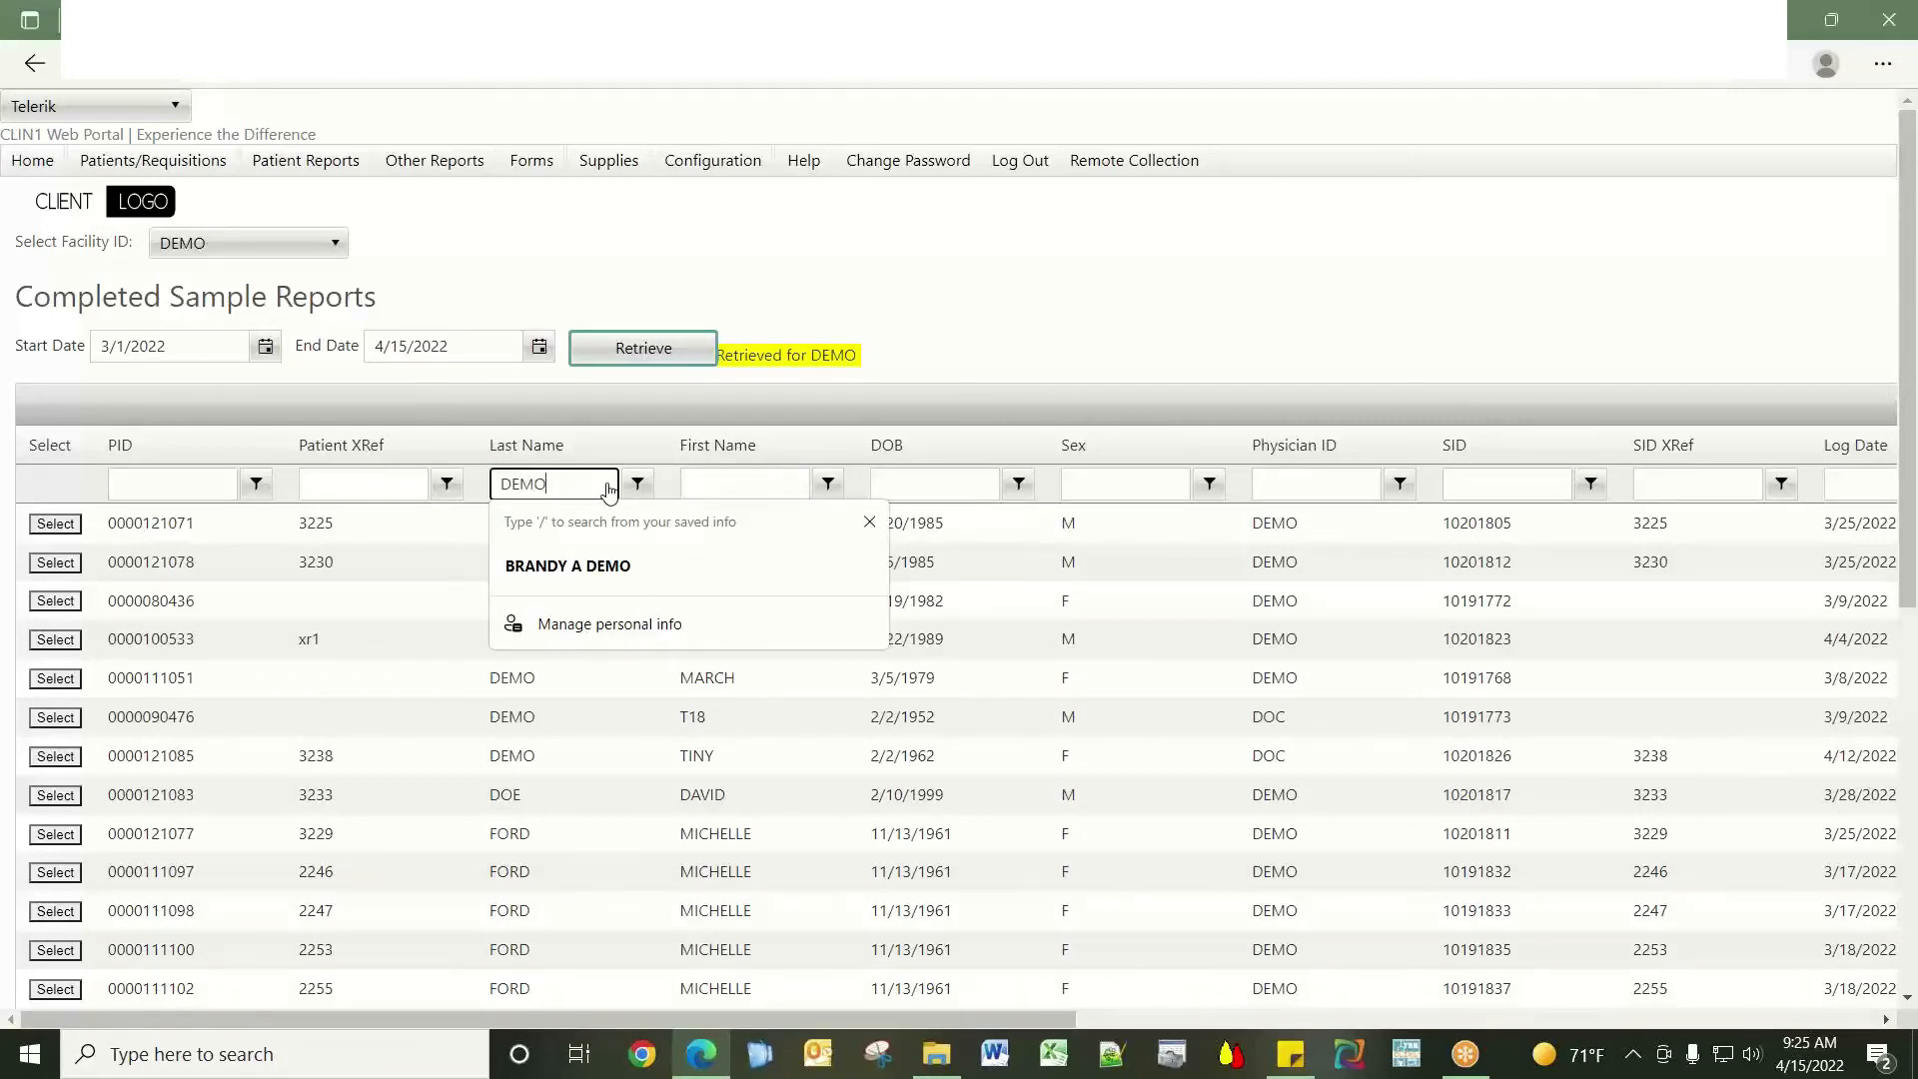
pyautogui.click(636, 486)
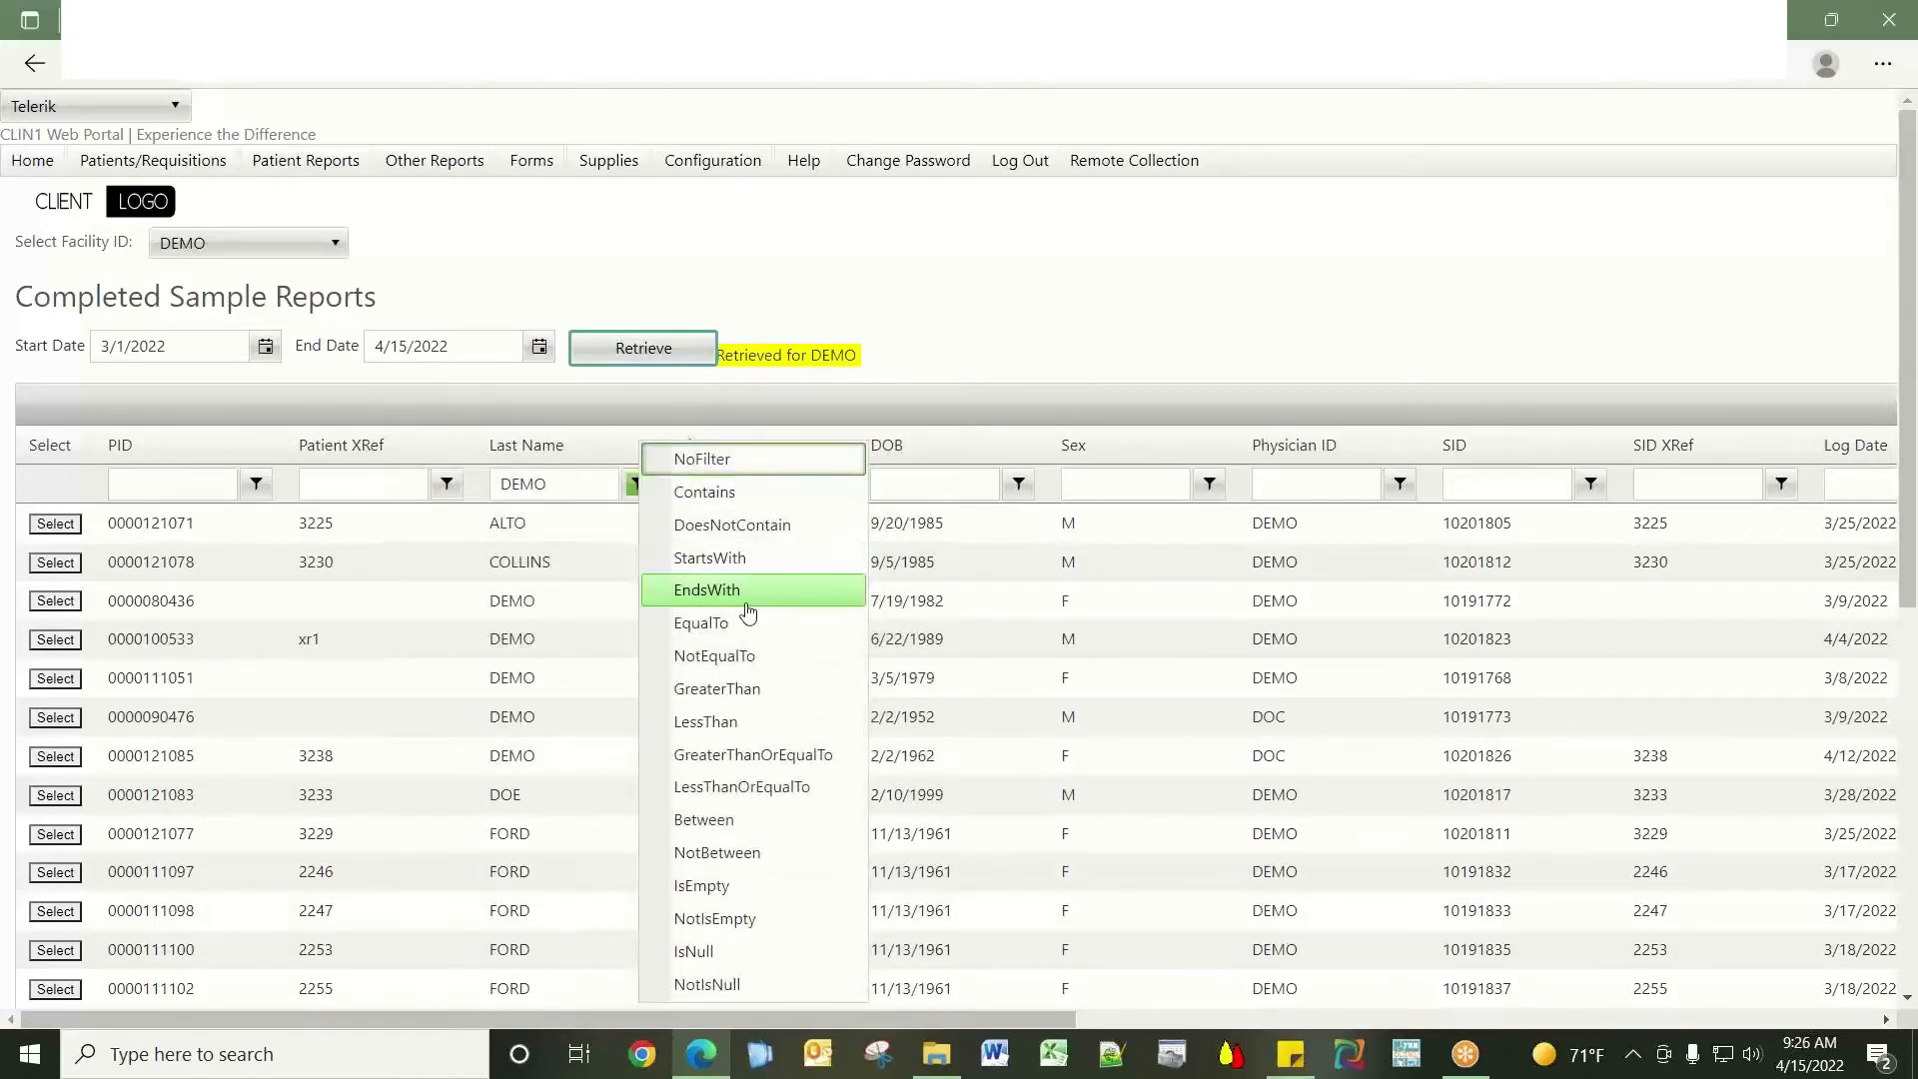
pyautogui.click(752, 621)
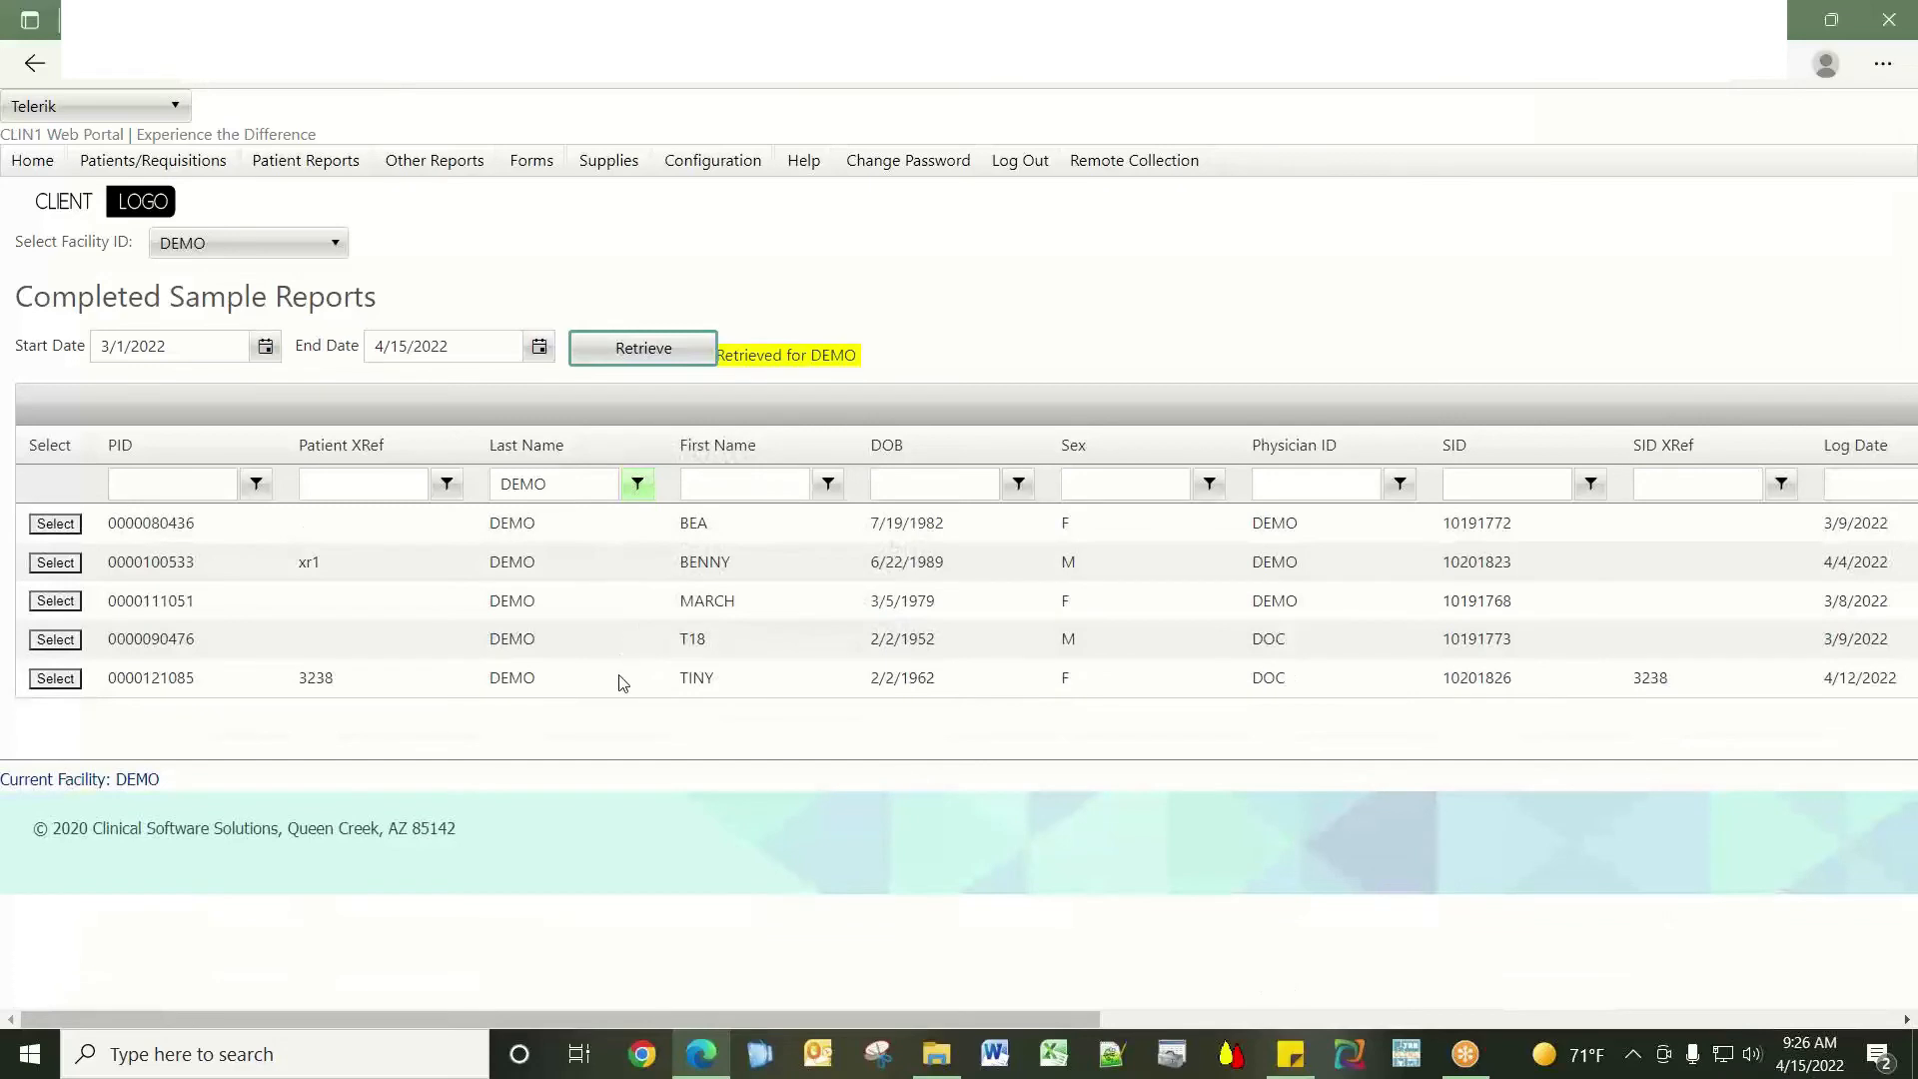
pyautogui.click(56, 679)
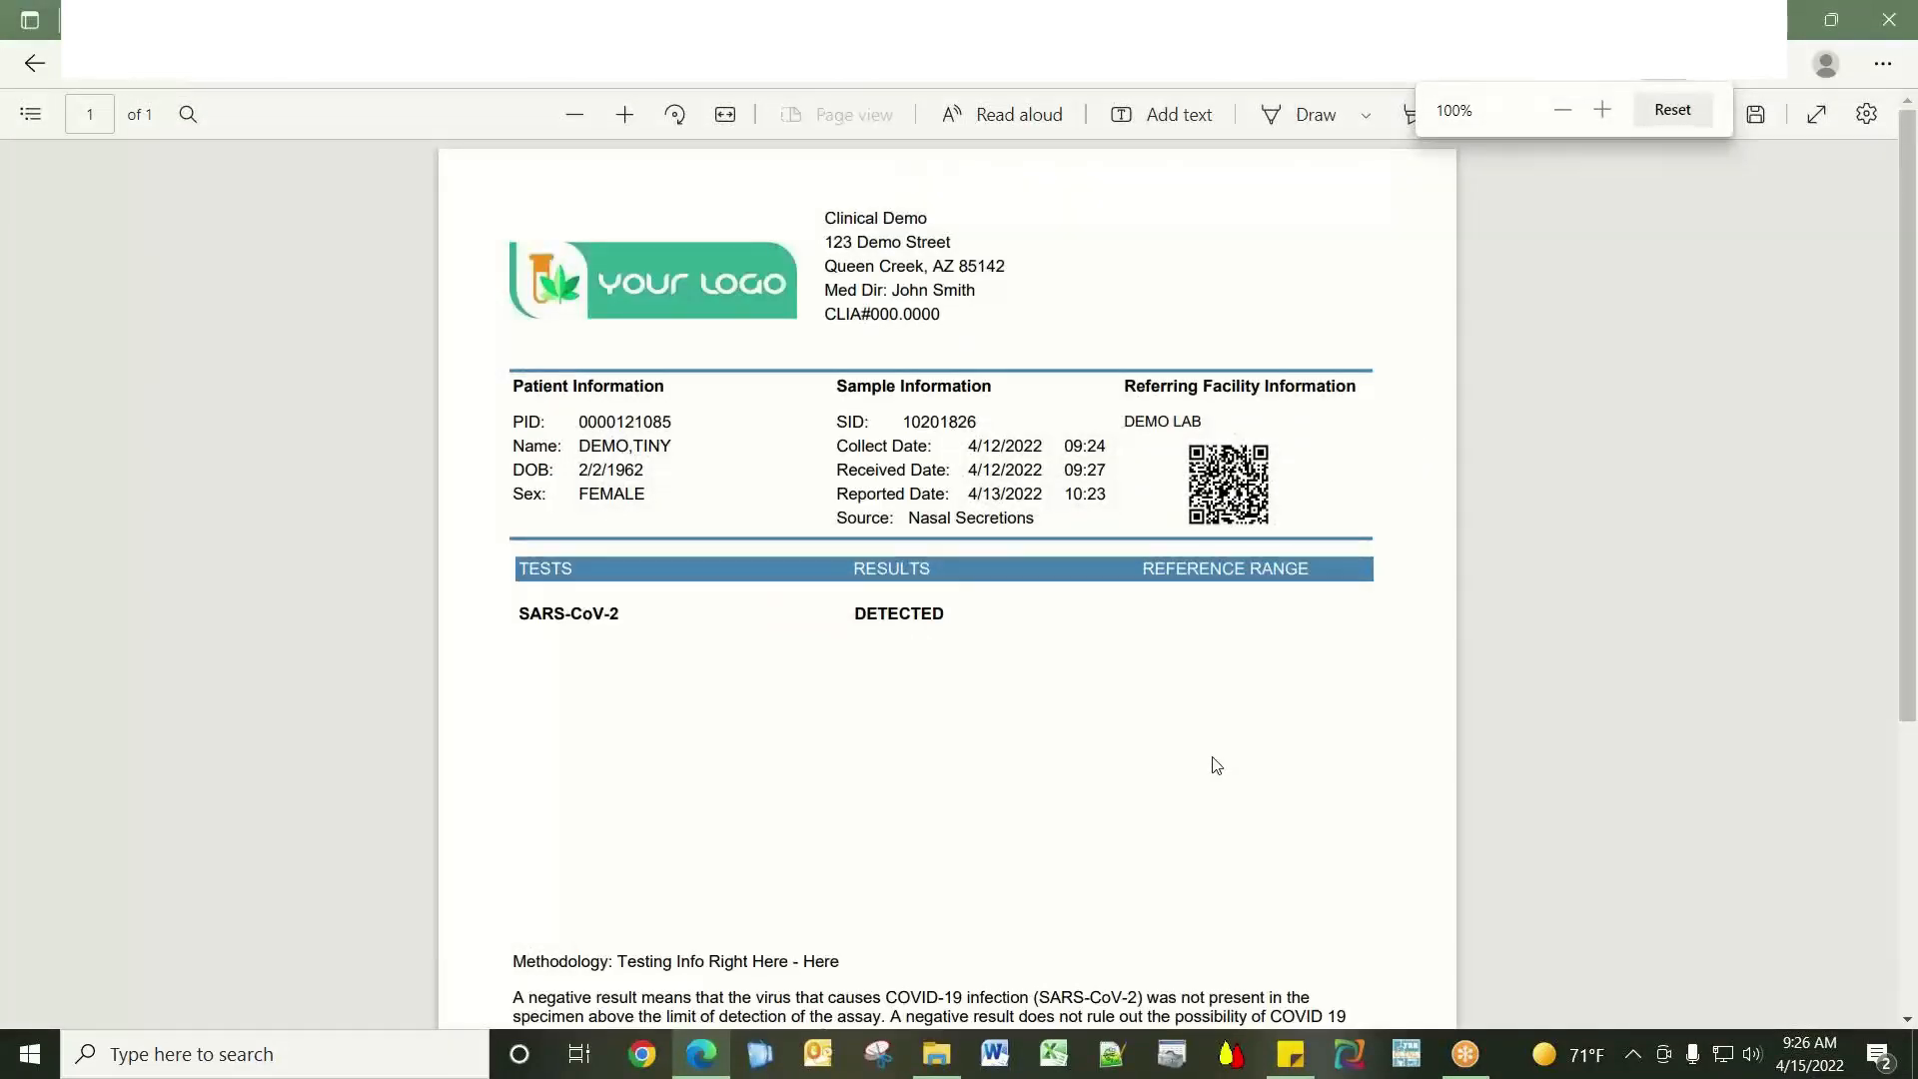
pyautogui.click(34, 66)
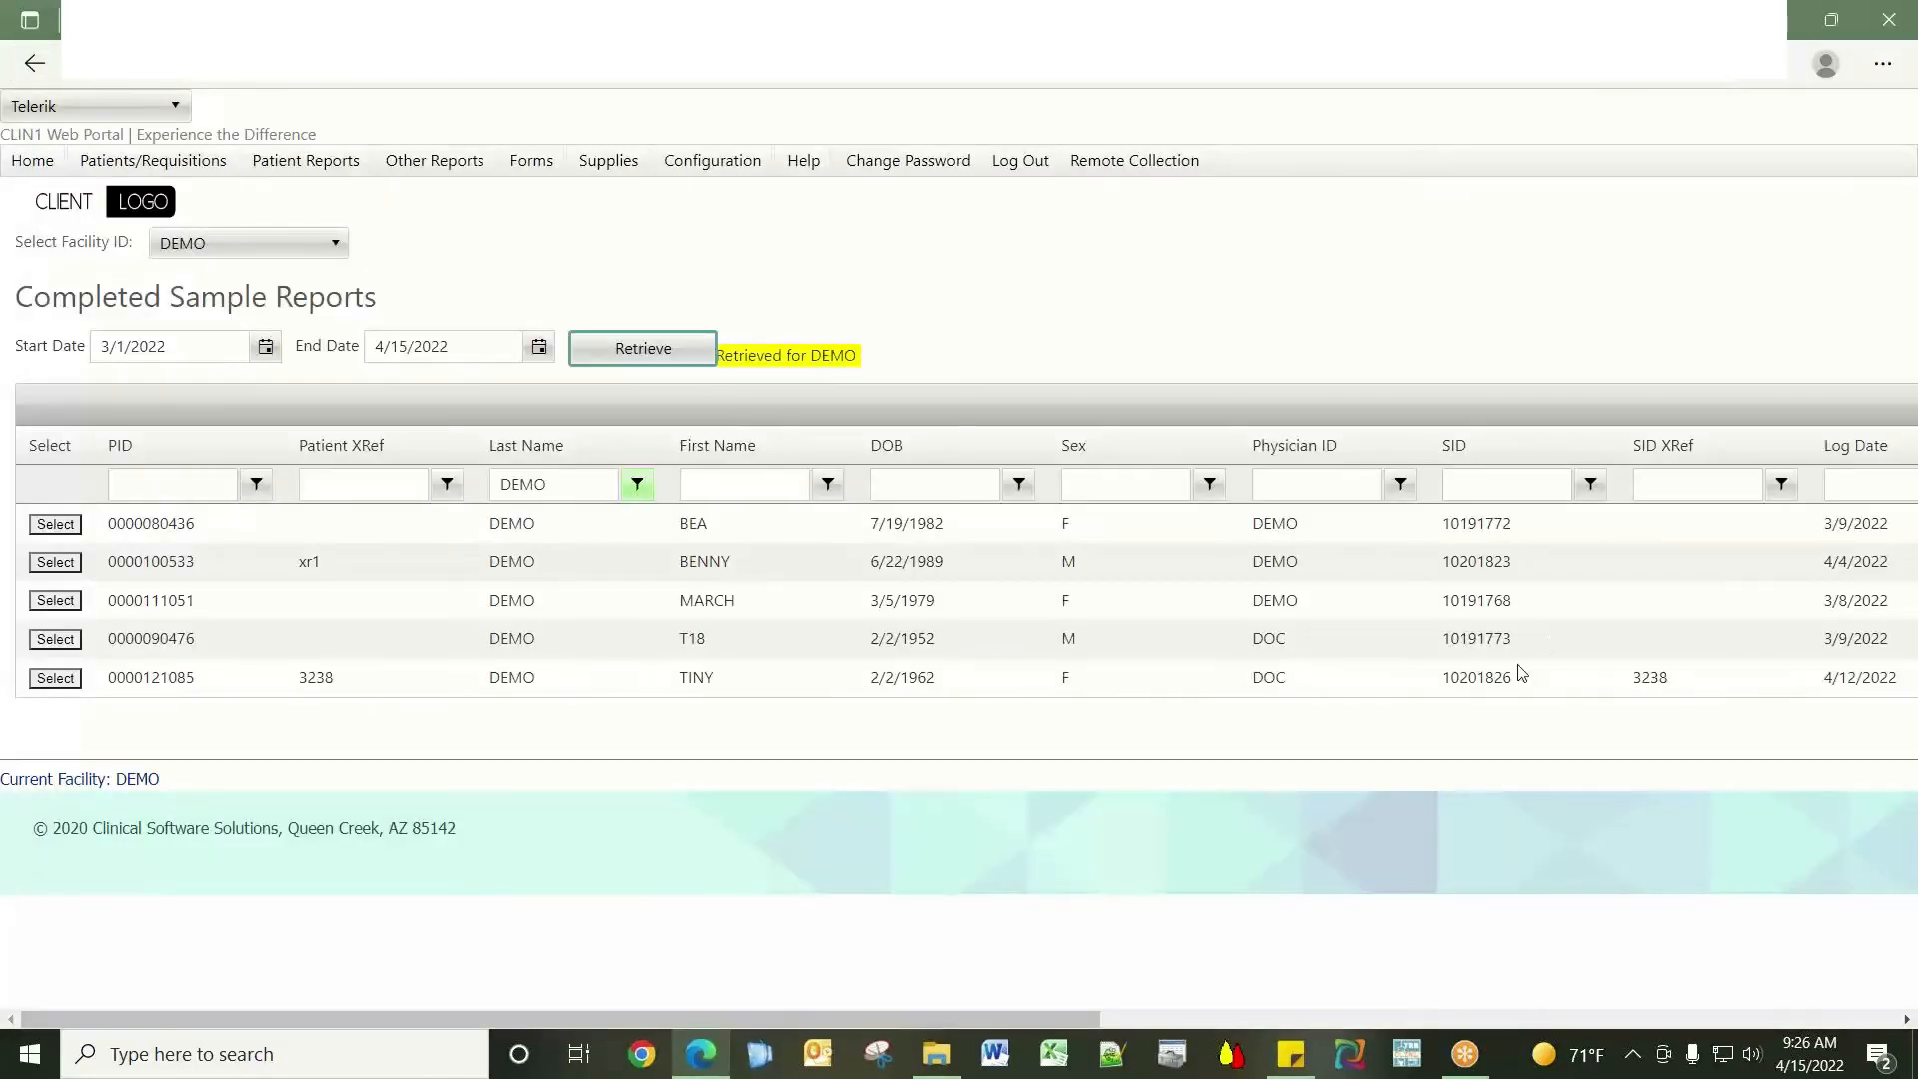
pyautogui.moveTo(420, 163)
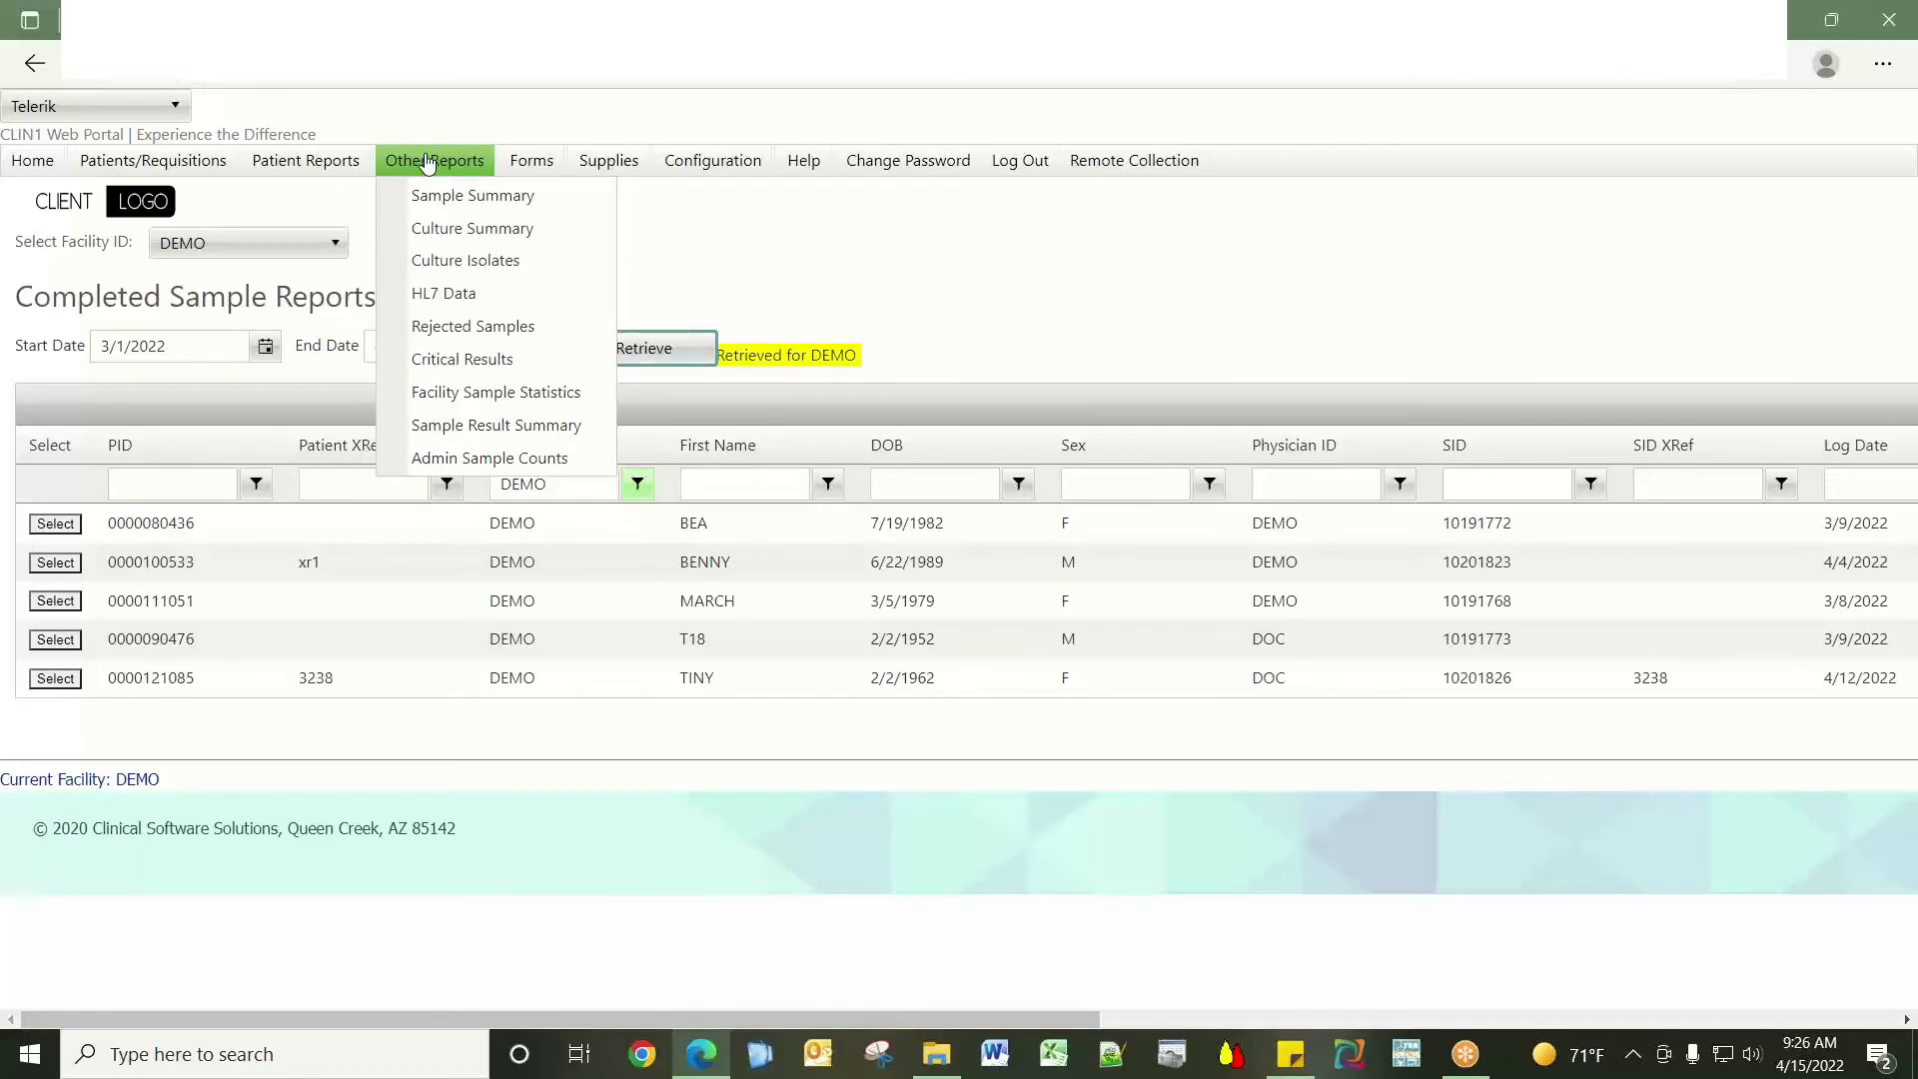
# Retrieve the Sample Summary report, then switch to the Rejected Samples report.
pyautogui.click(490, 196)
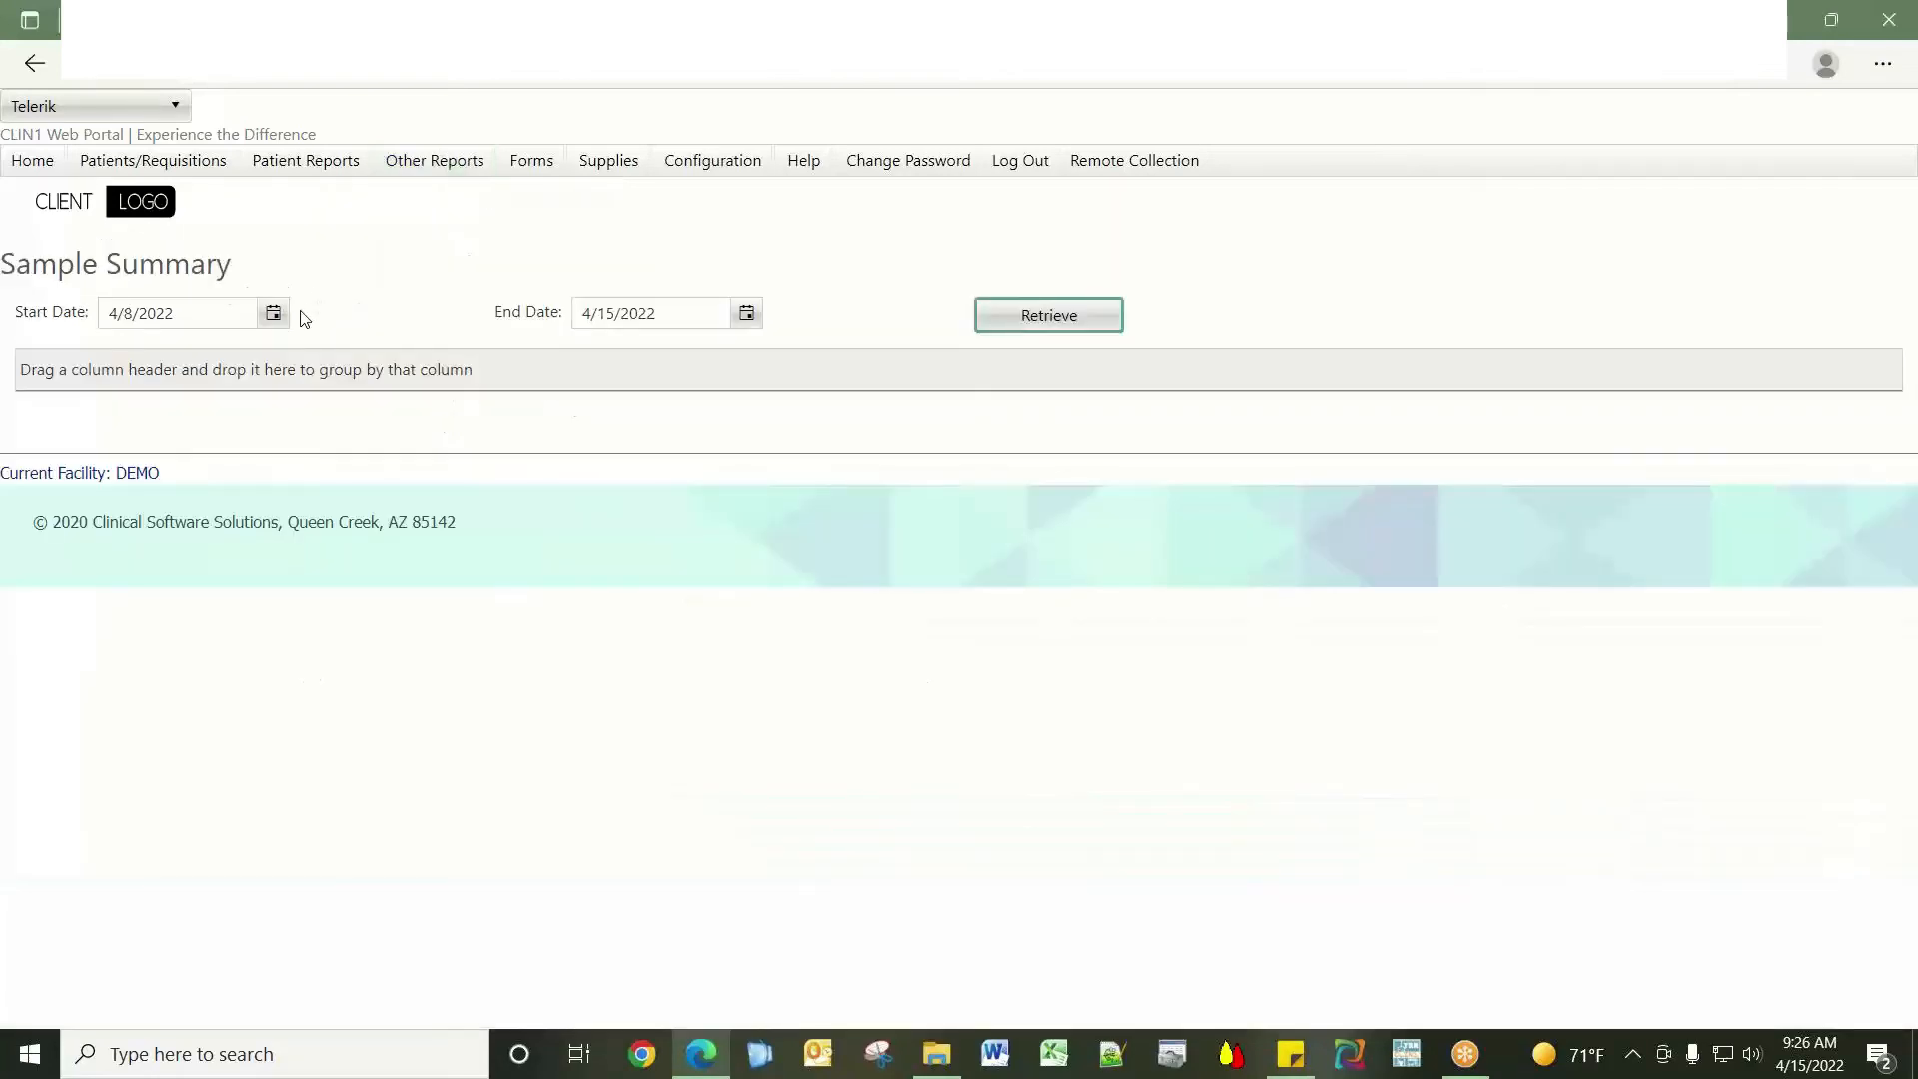
pyautogui.click(1059, 316)
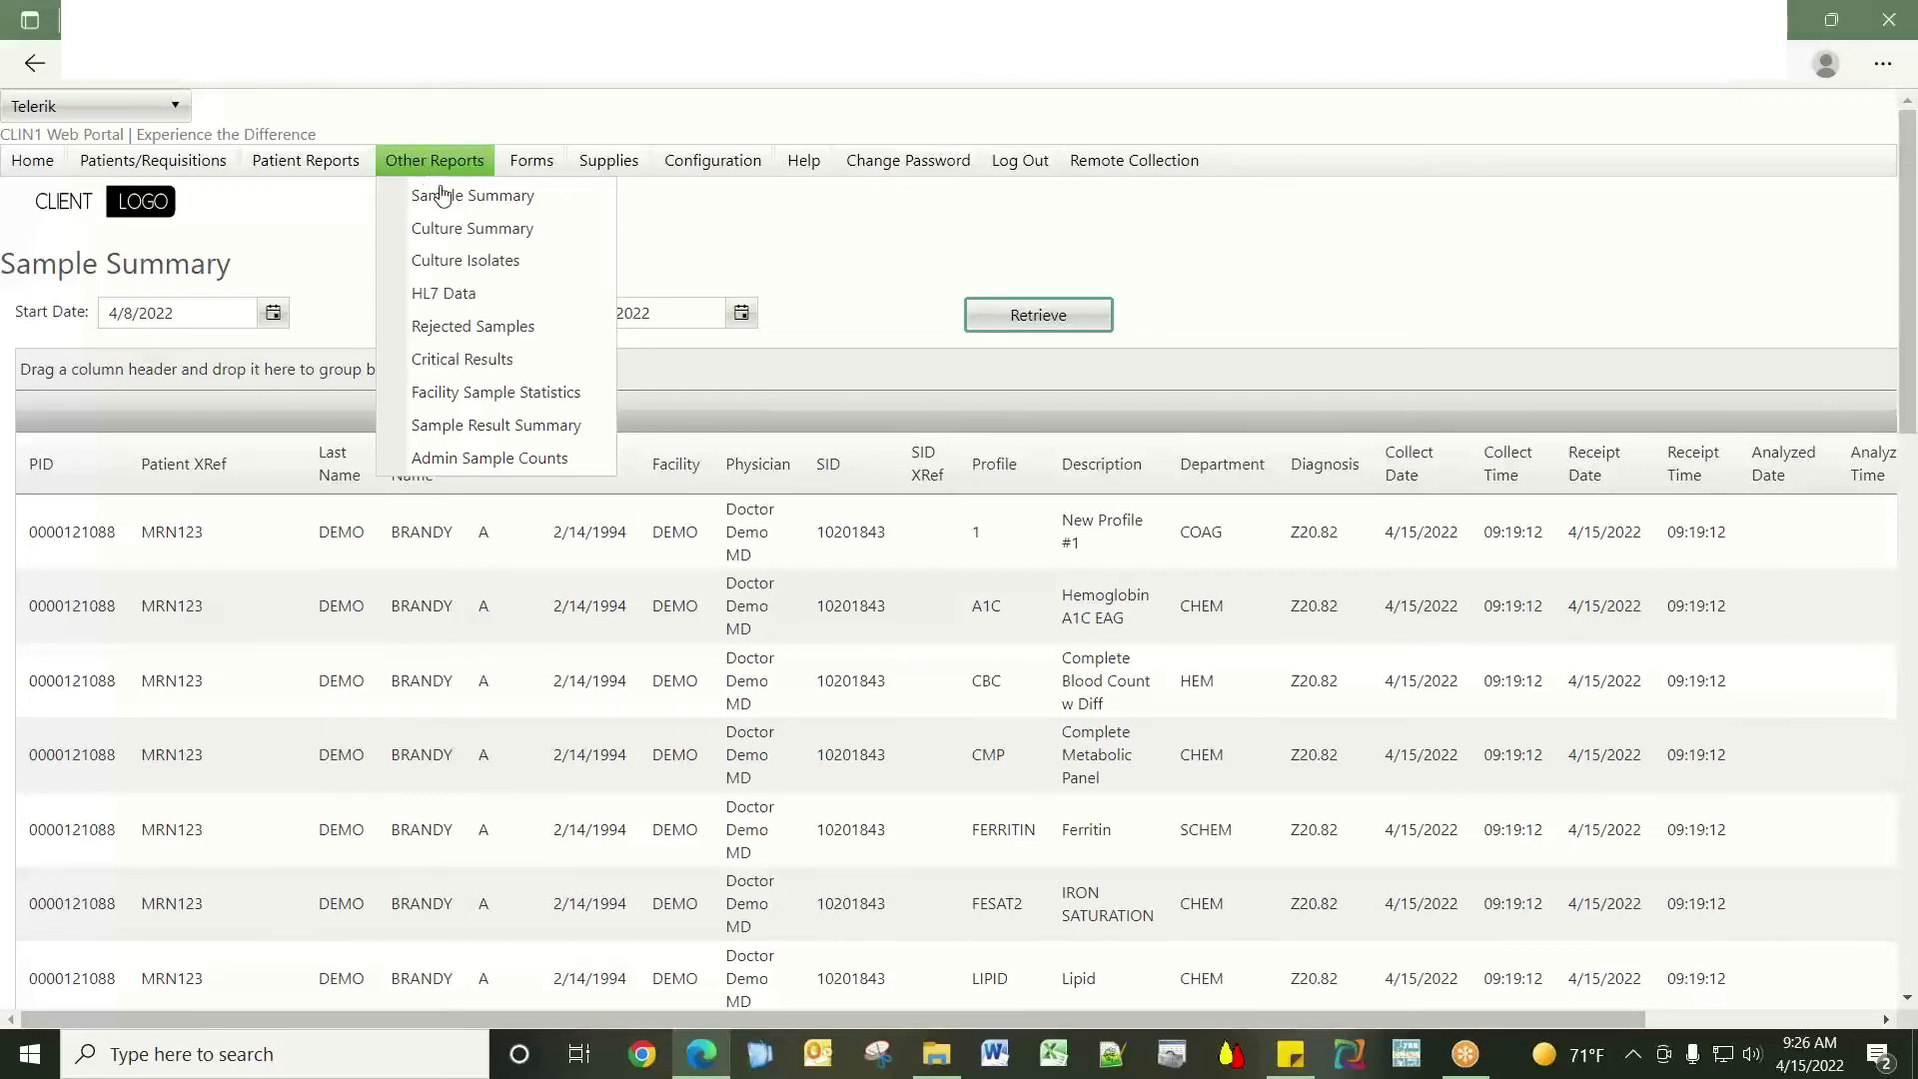
pyautogui.click(533, 327)
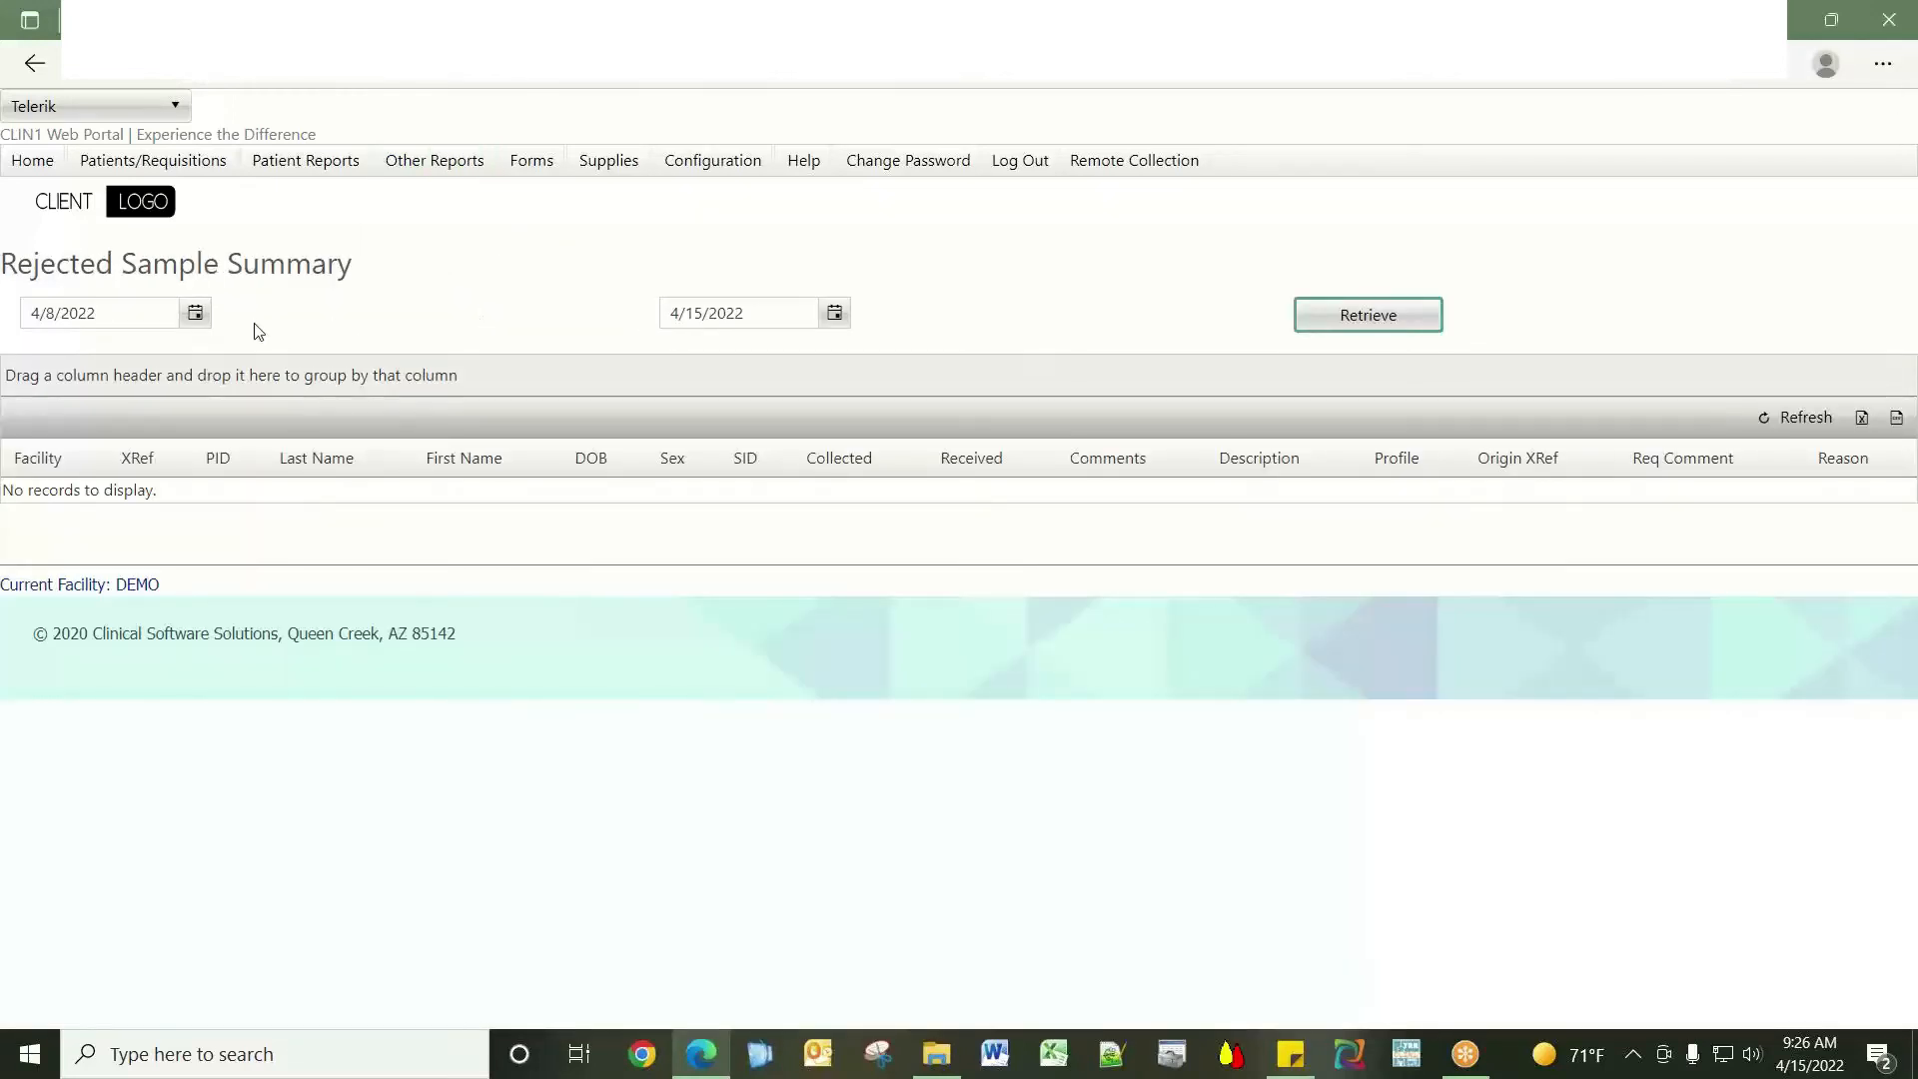
# Move the Rejected Sample Summary start date back to 11/1/2021 to show four rejected SARS-CoV-2 samples.
pyautogui.click(191, 314)
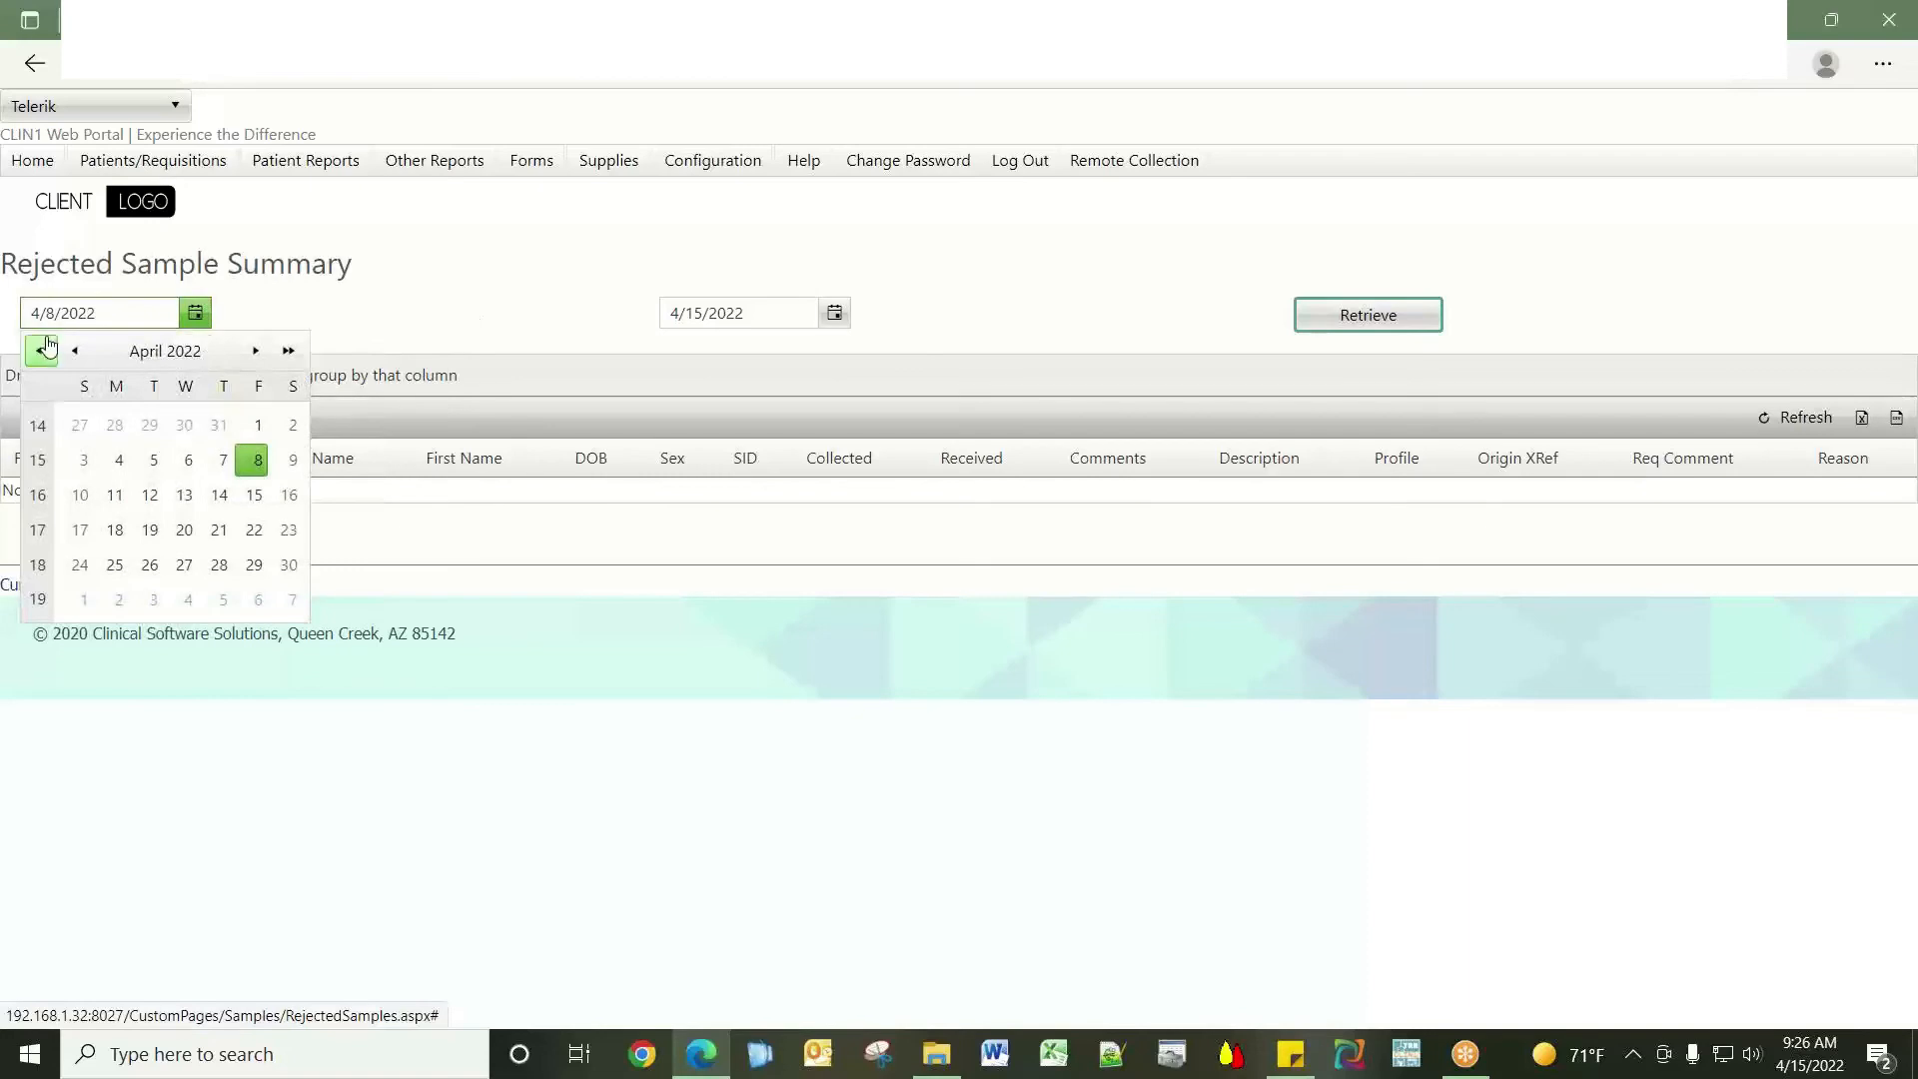
pyautogui.click(79, 352)
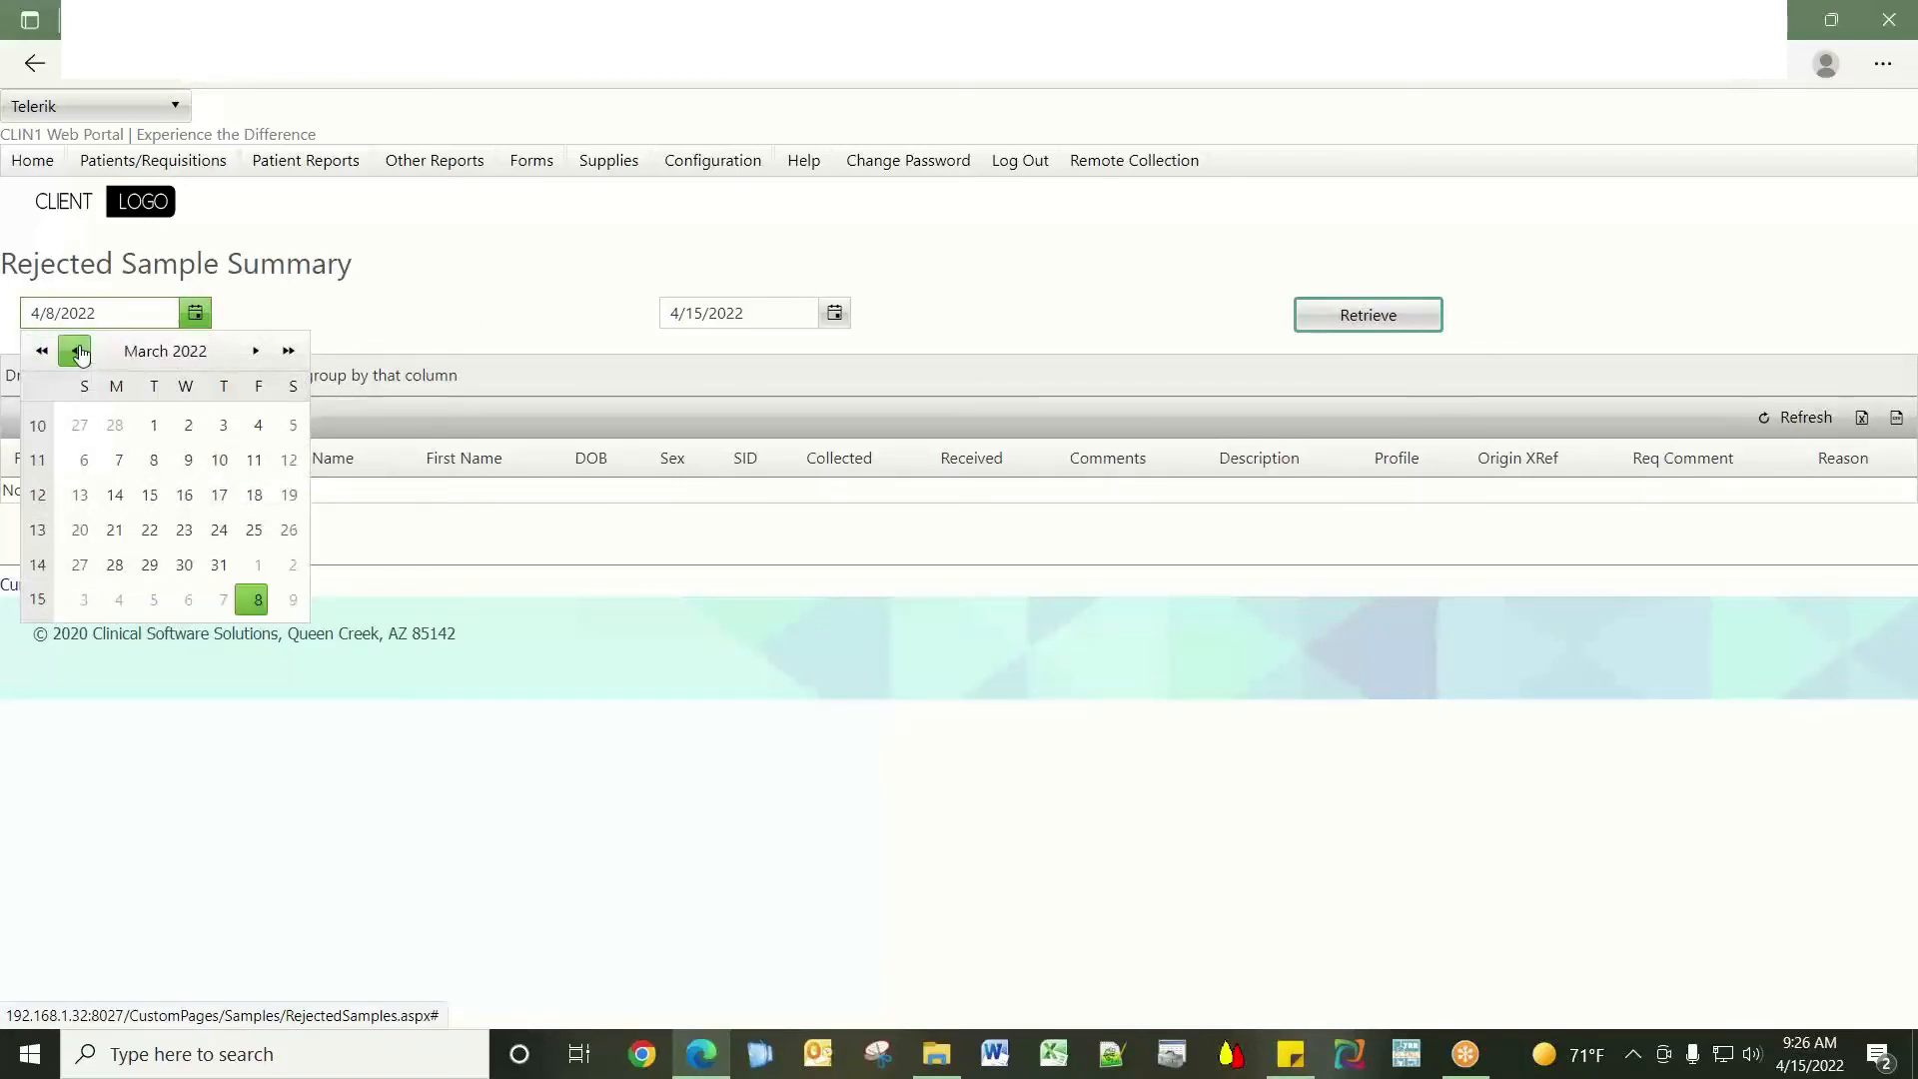
pyautogui.click(79, 352)
pyautogui.click(152, 425)
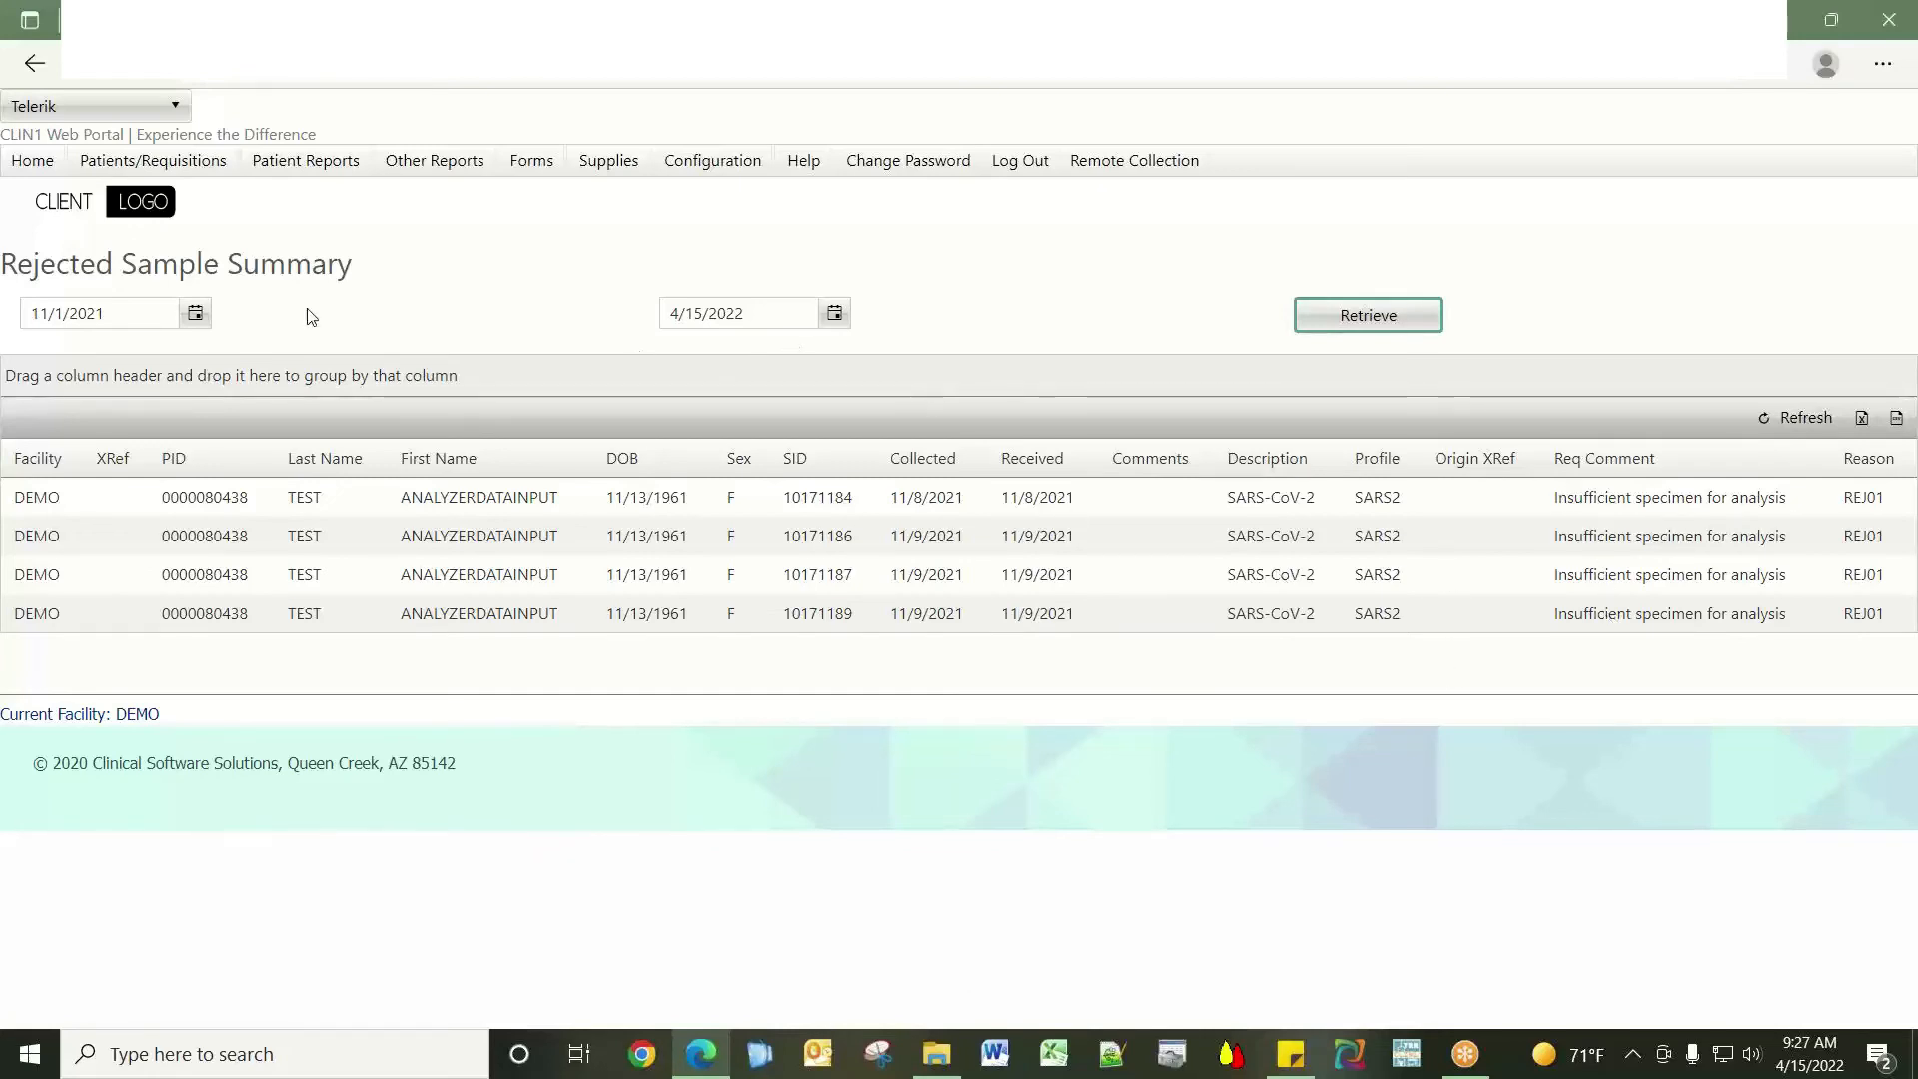
pyautogui.moveTo(430, 160)
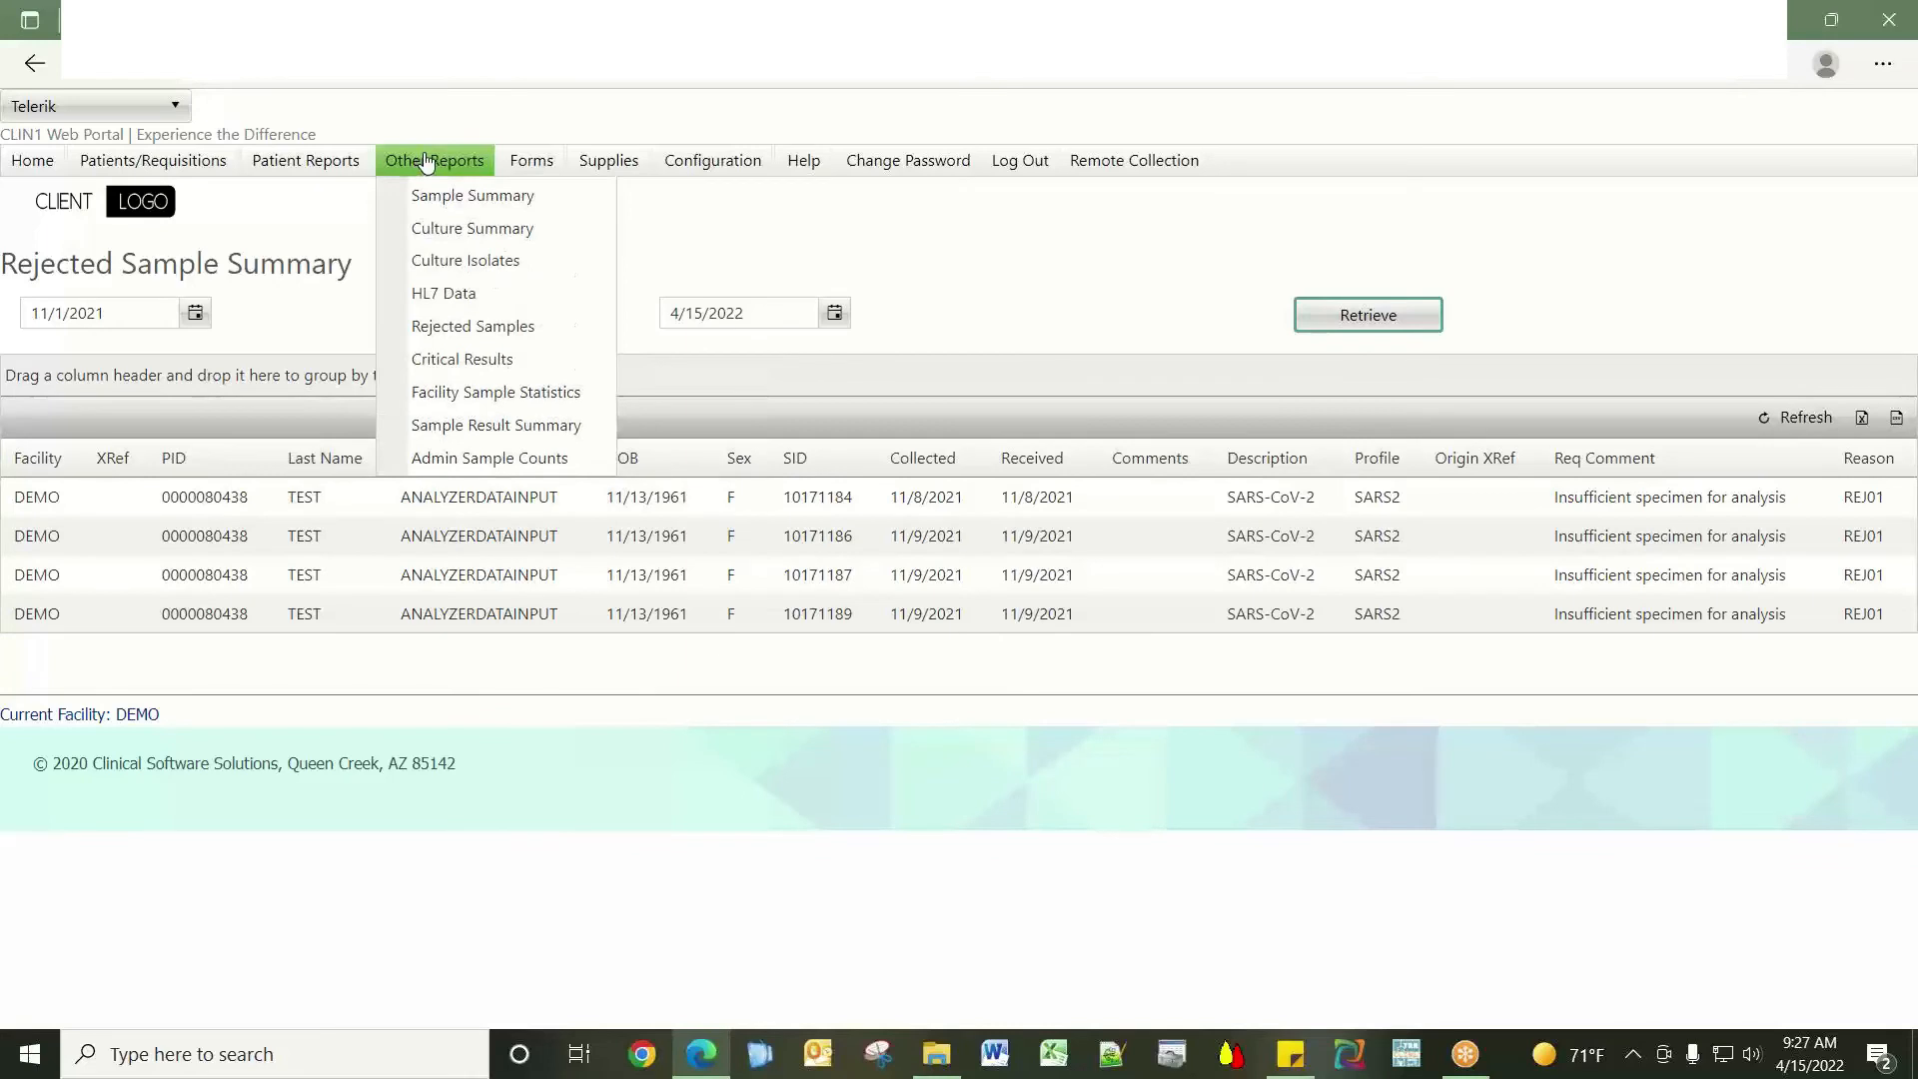
# Run Critical Results from April 1, 2022, revealing one critical-low potassium result of 2.5.
pyautogui.click(555, 359)
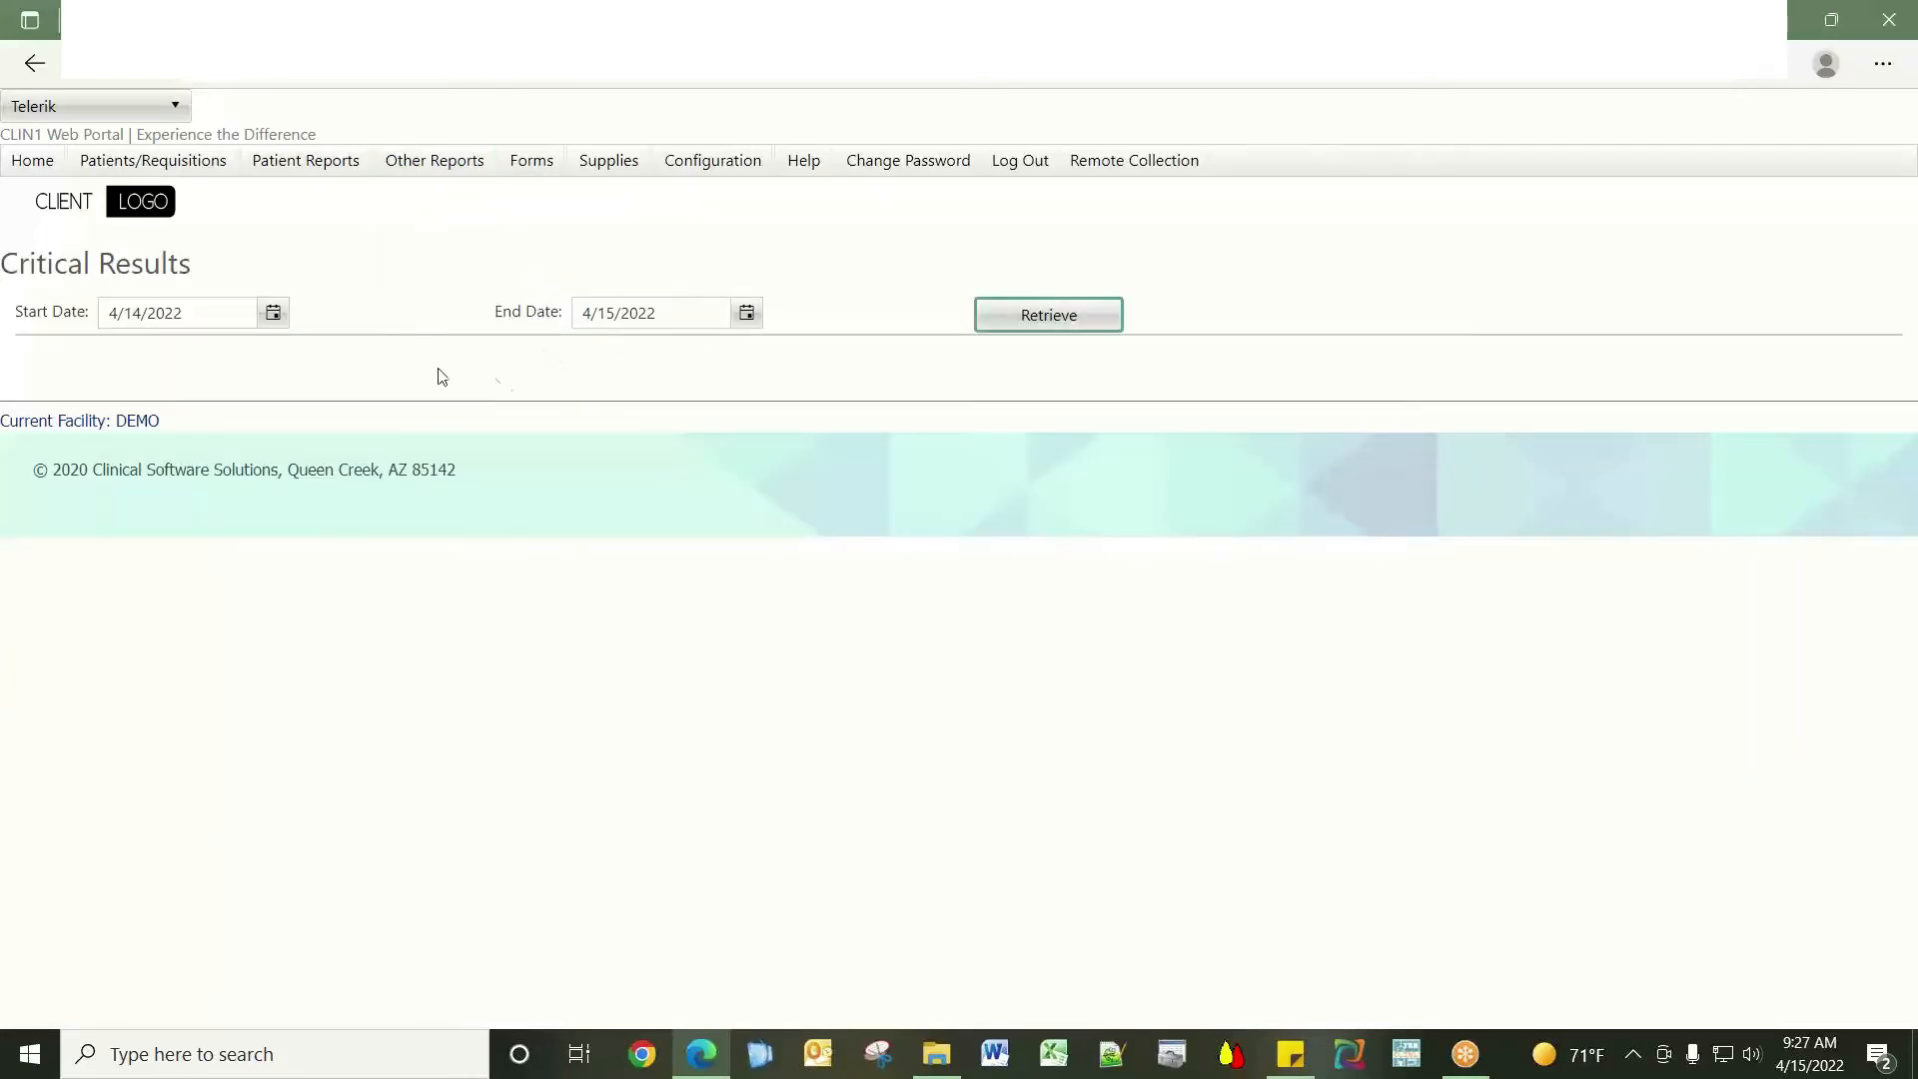
pyautogui.click(274, 313)
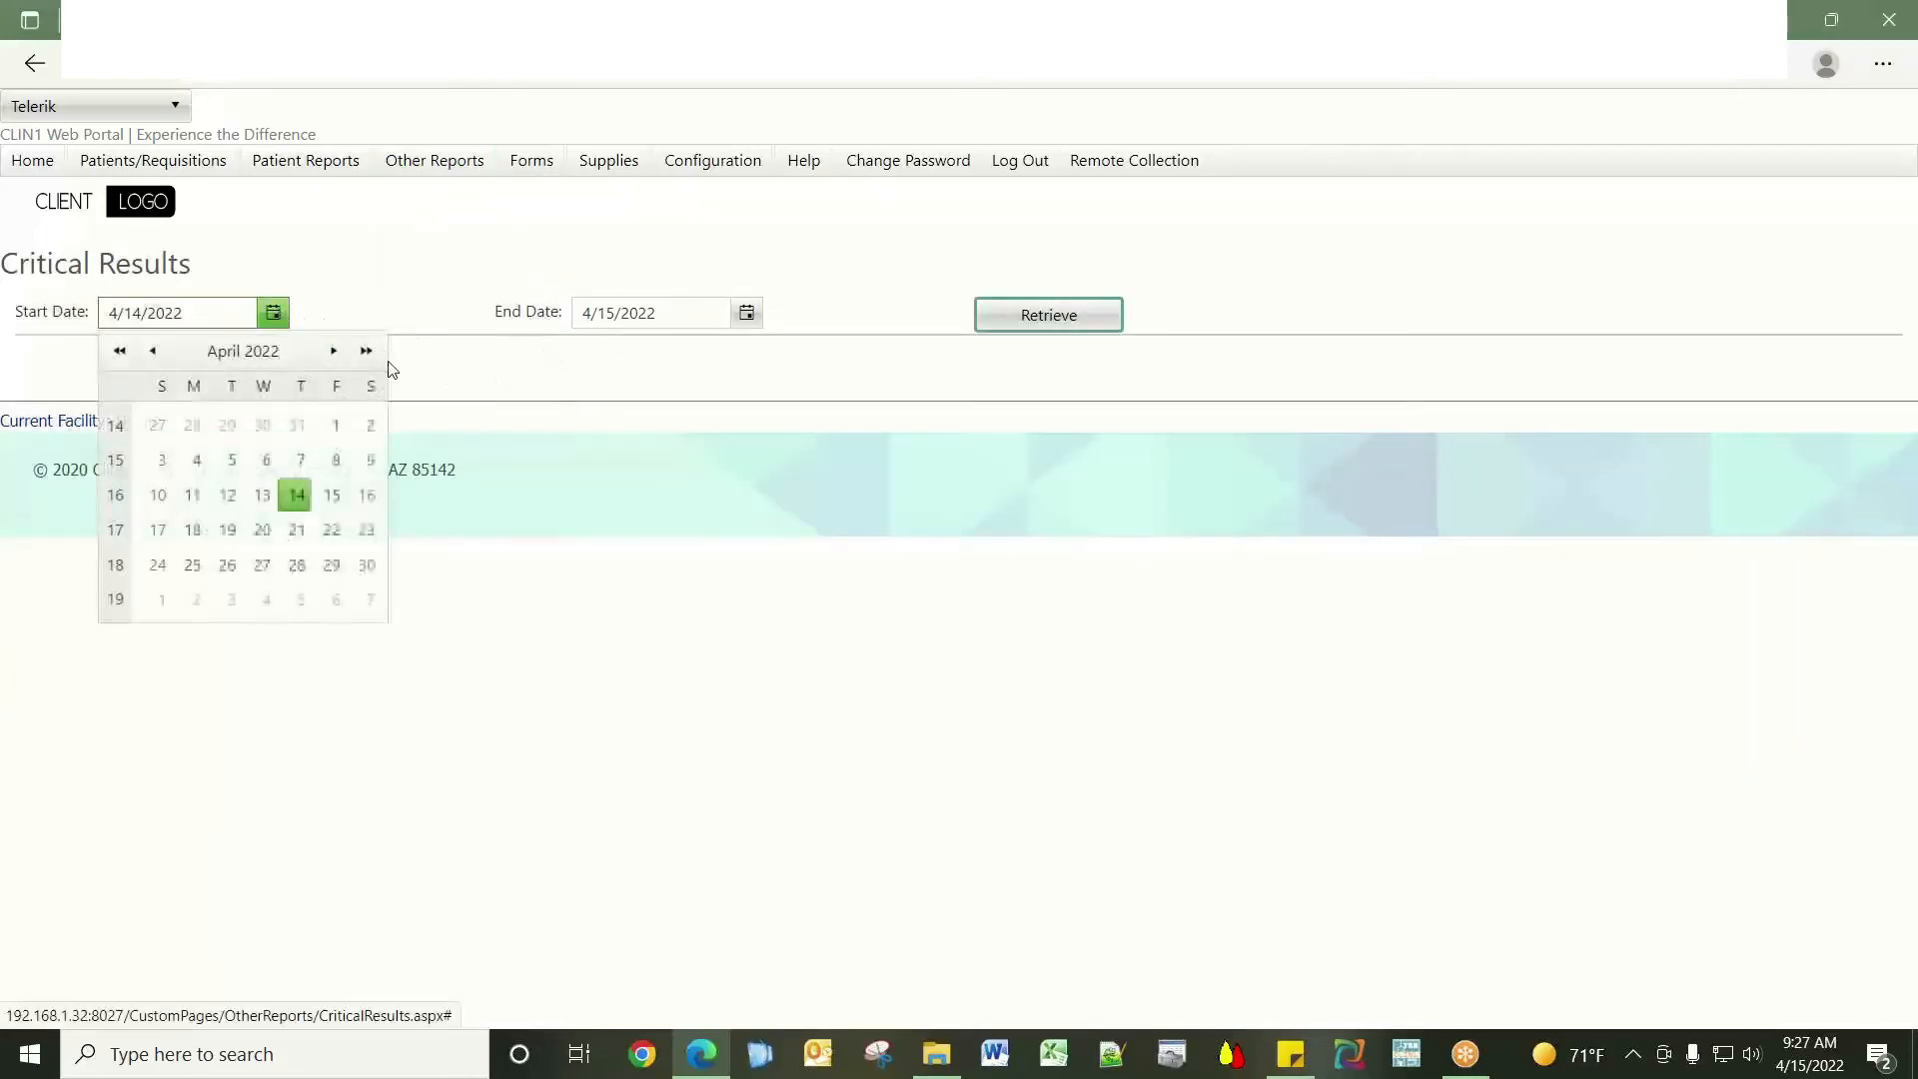
pyautogui.click(339, 426)
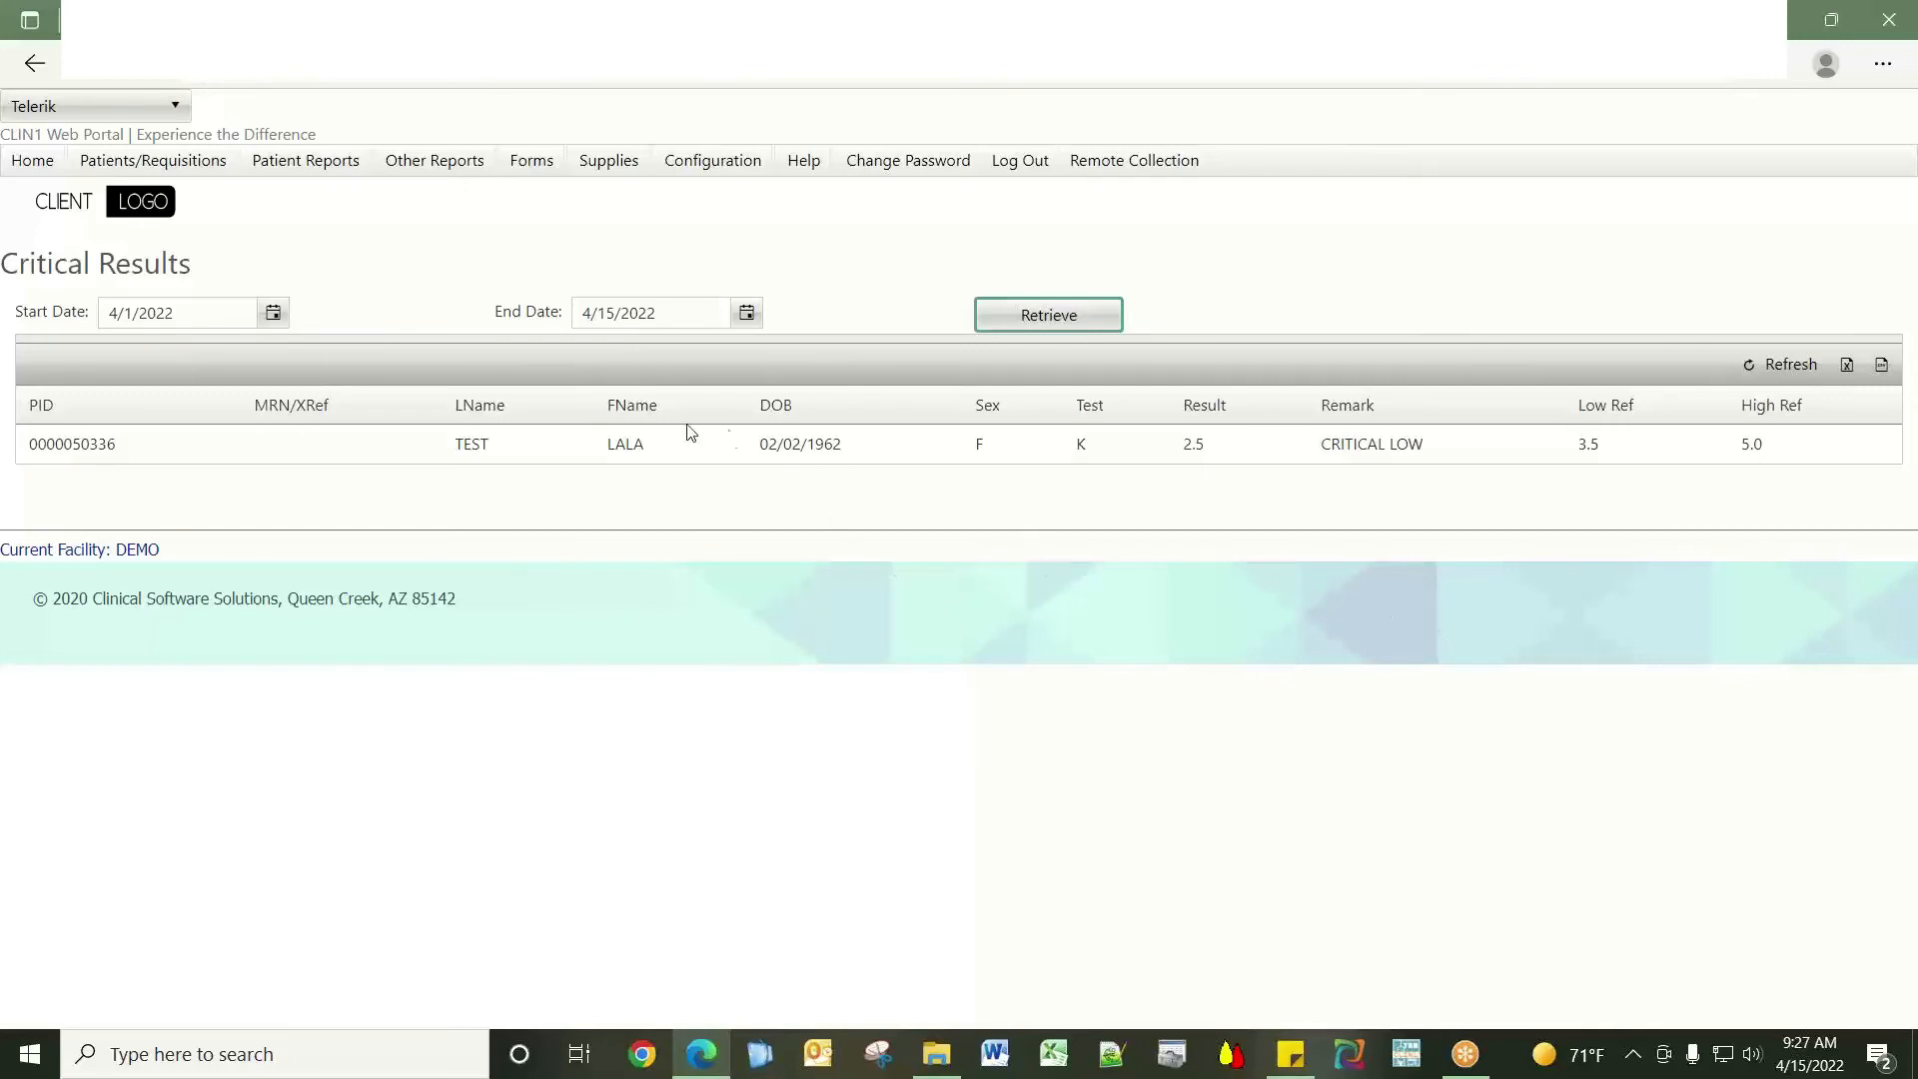
pyautogui.moveTo(443, 170)
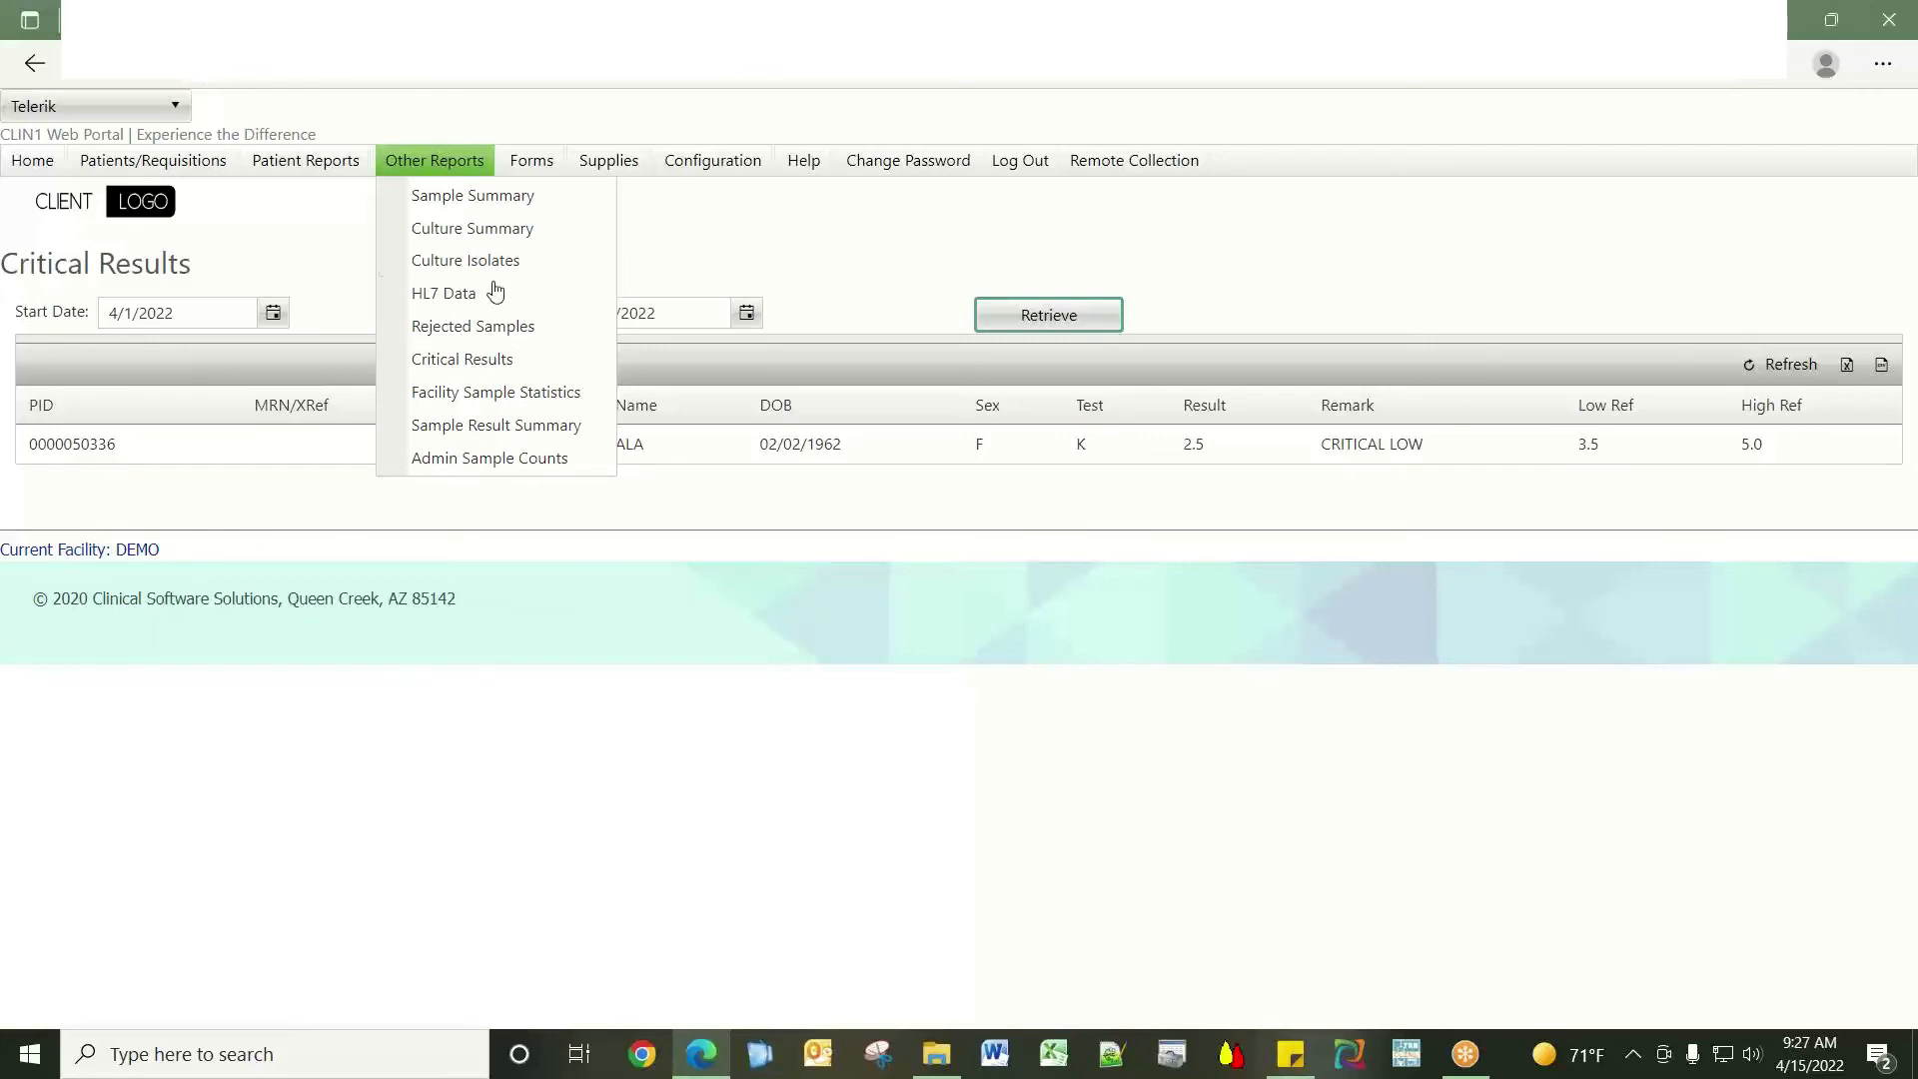
# Open the Sample Result Summary report for facility DEMO.
pyautogui.click(559, 427)
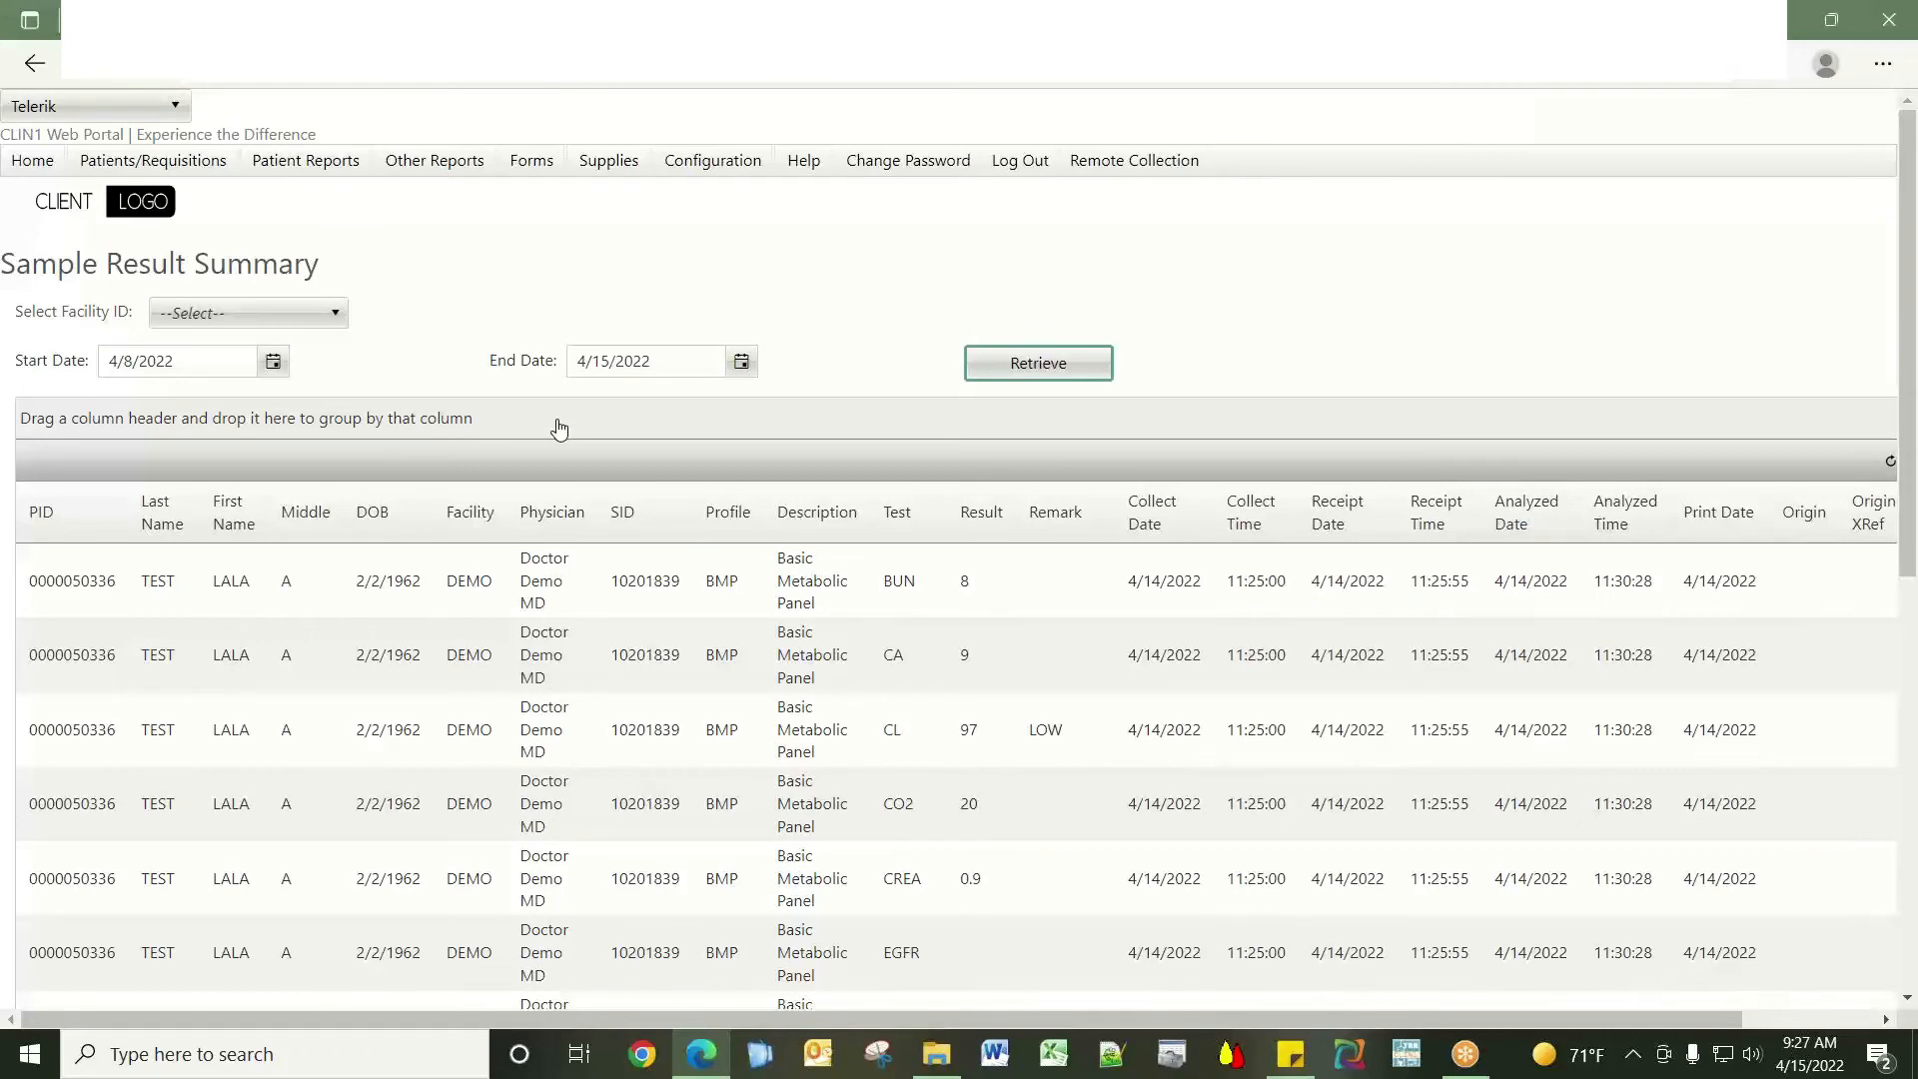
pyautogui.click(338, 316)
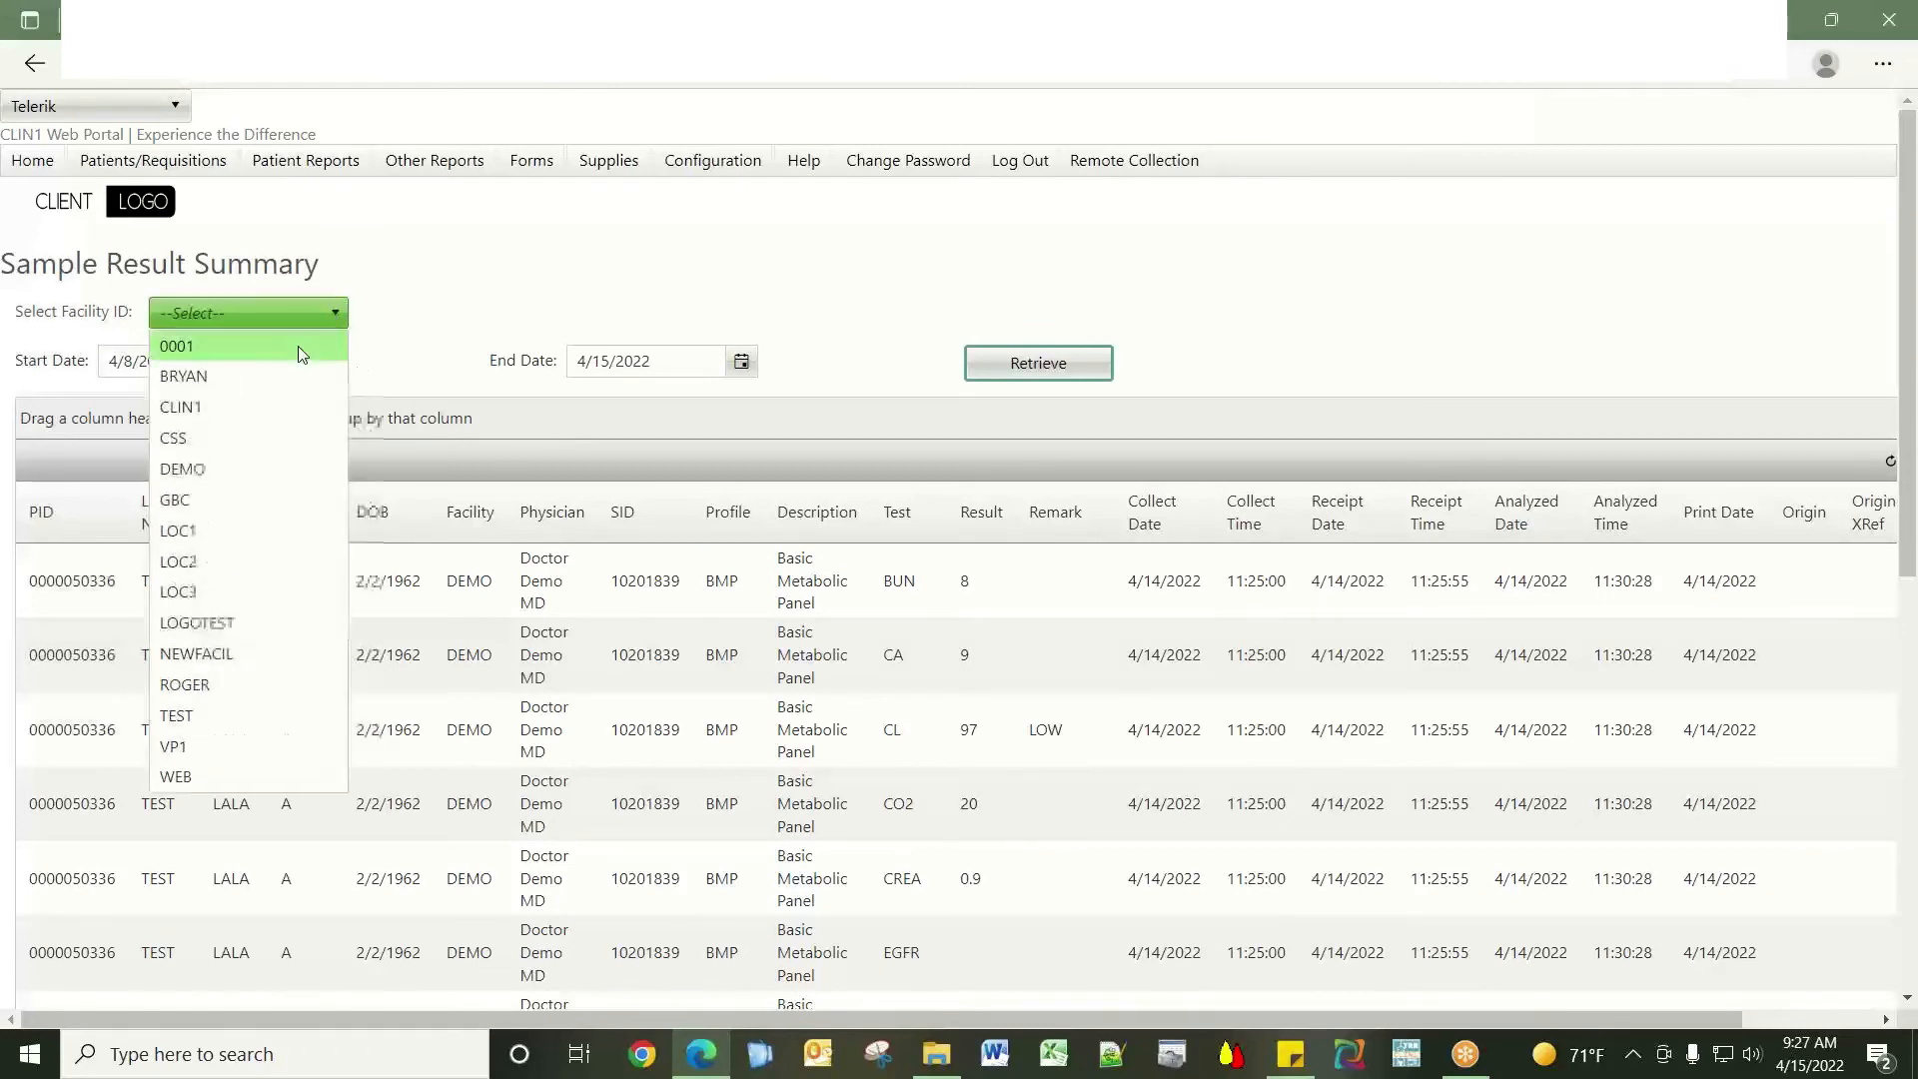
pyautogui.click(247, 470)
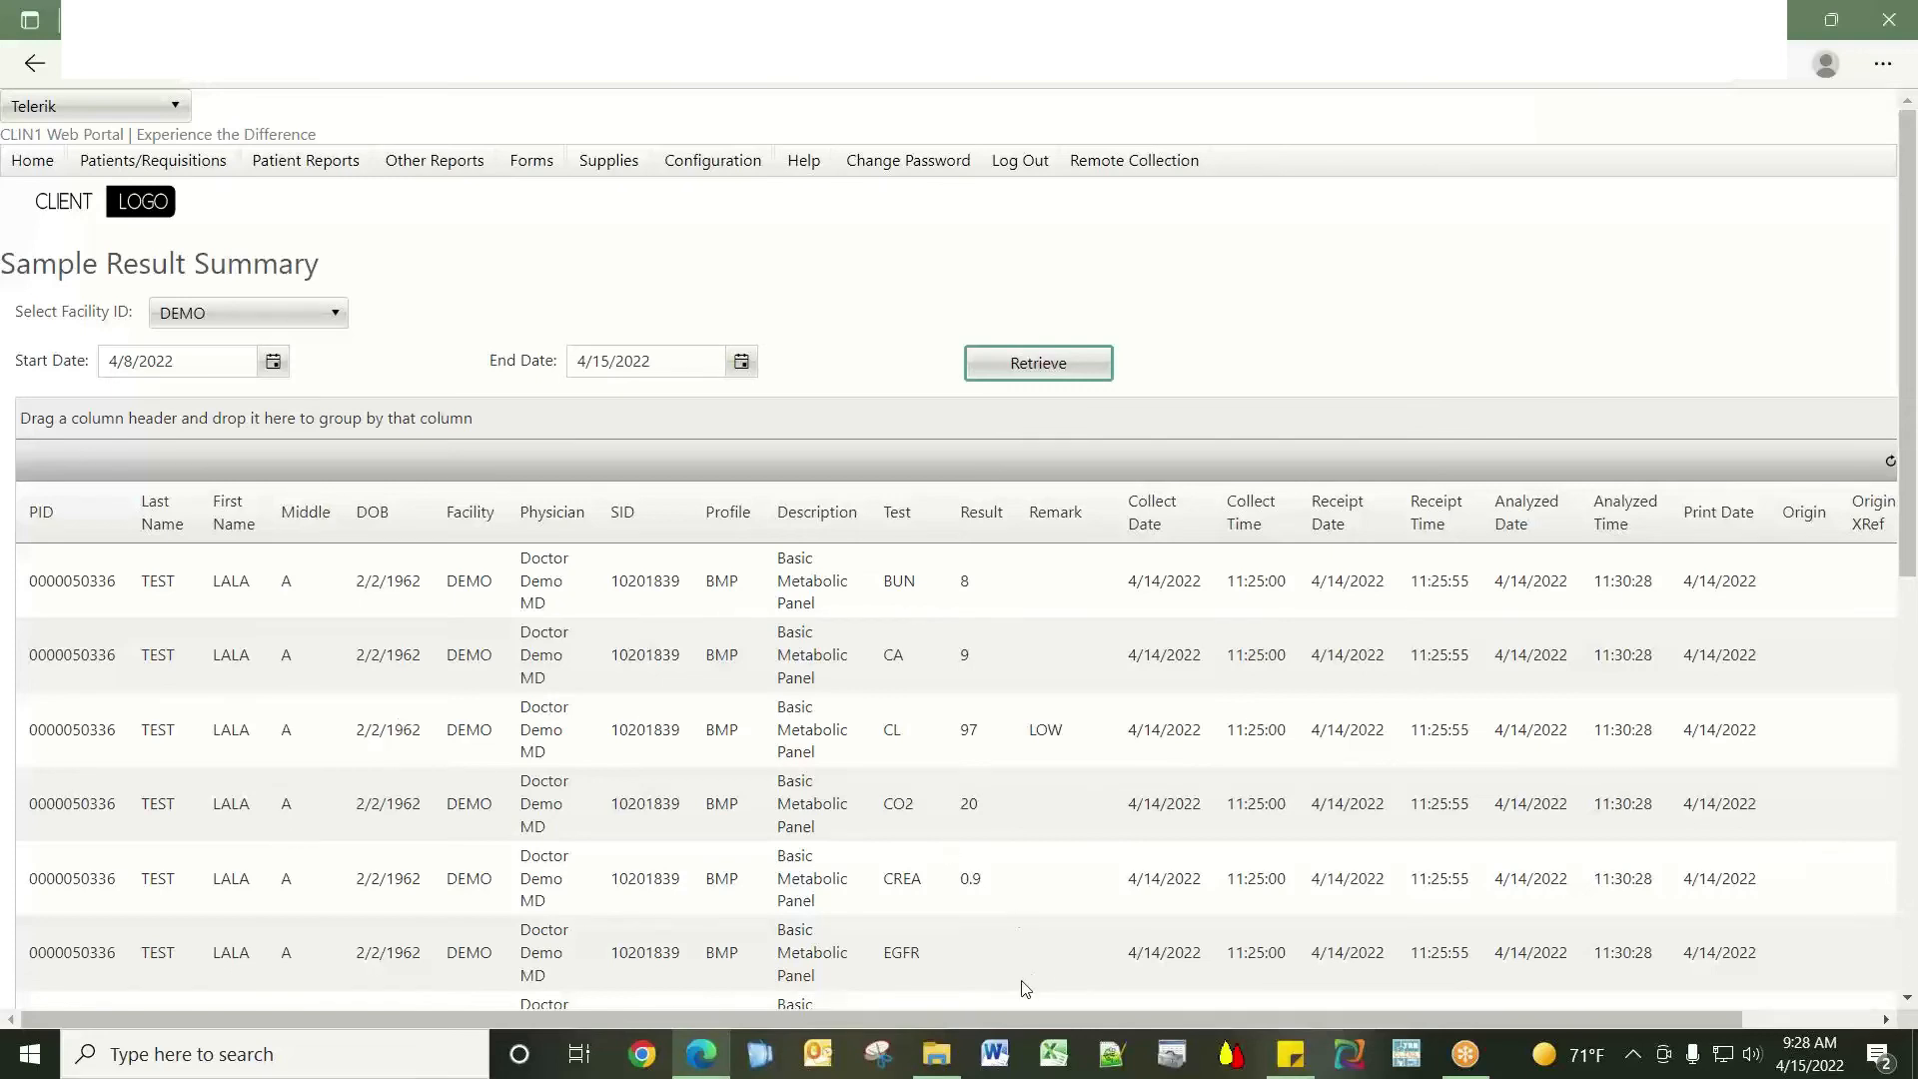
# Group the BMP result rows by the Remark column.
pyautogui.moveTo(987, 1015); pyautogui.dragTo(1182, 1017)
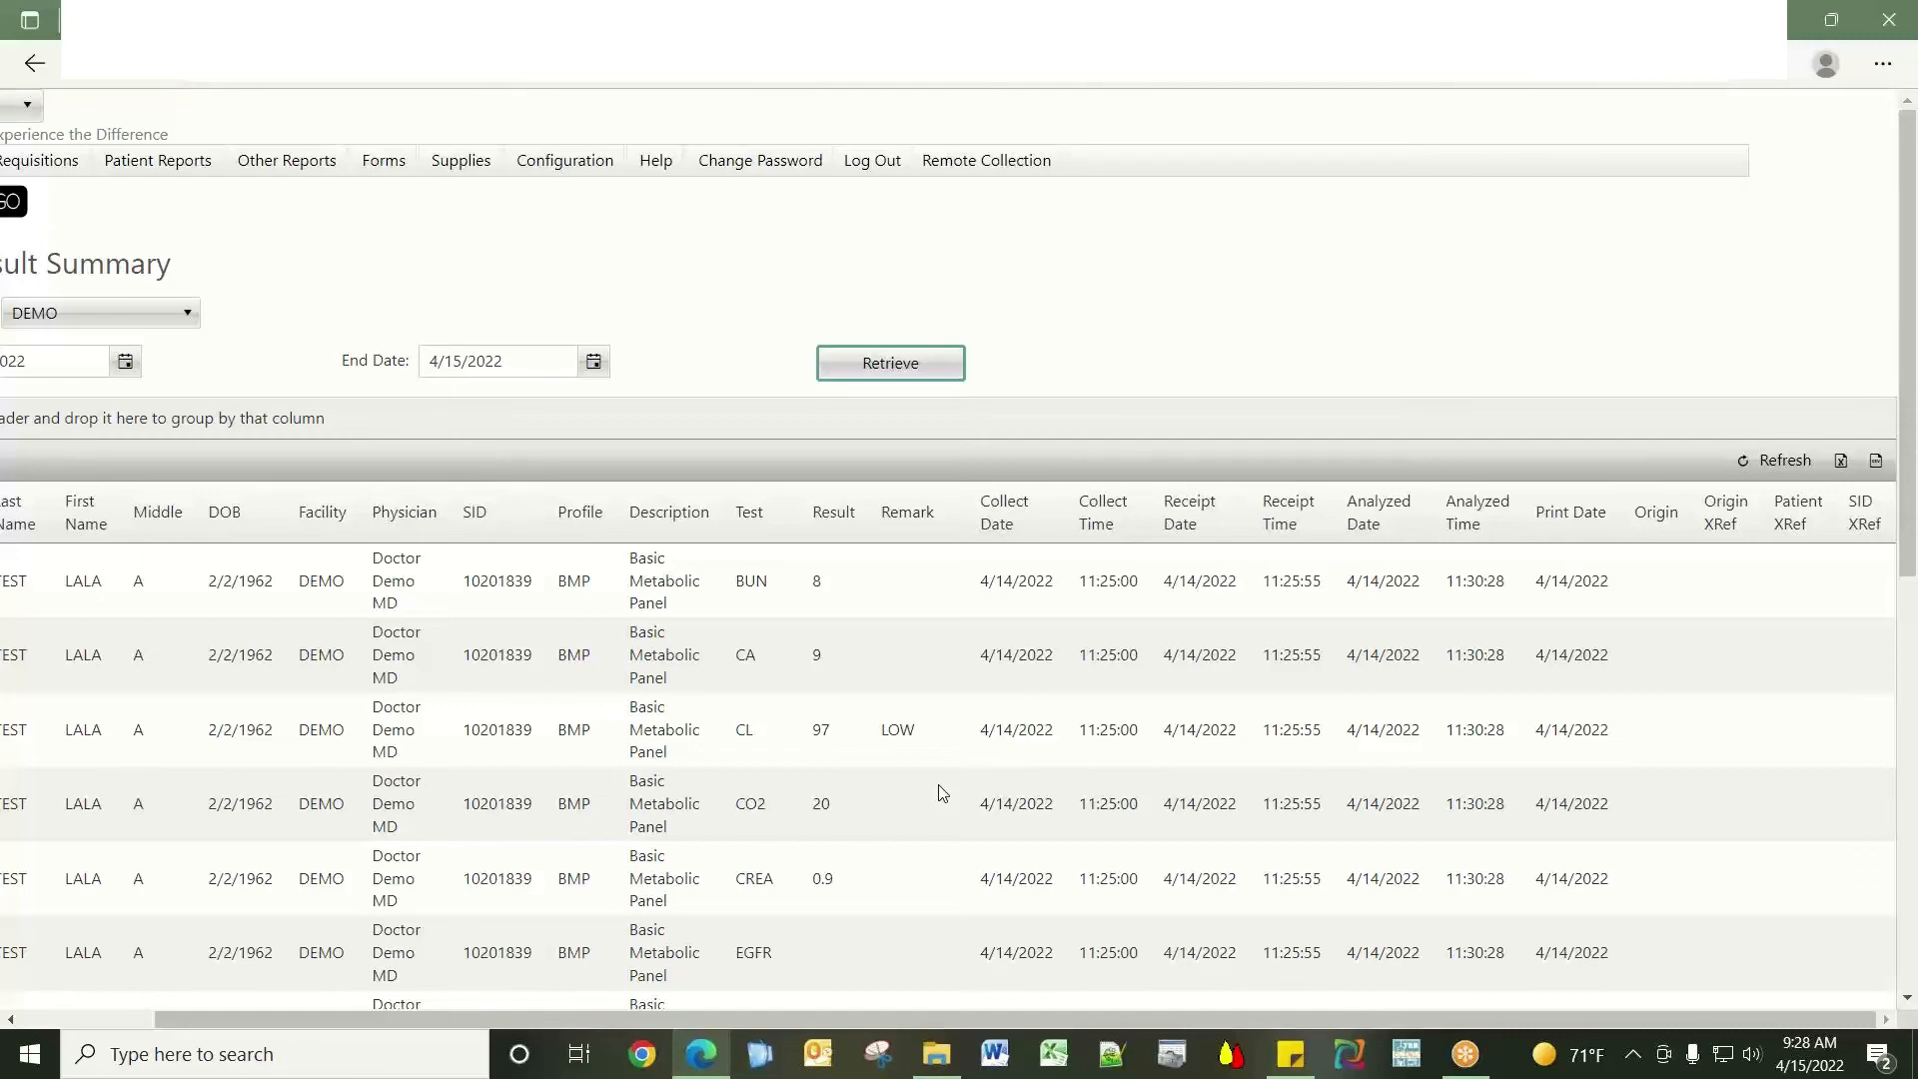
pyautogui.scroll(-3, 939, 792)
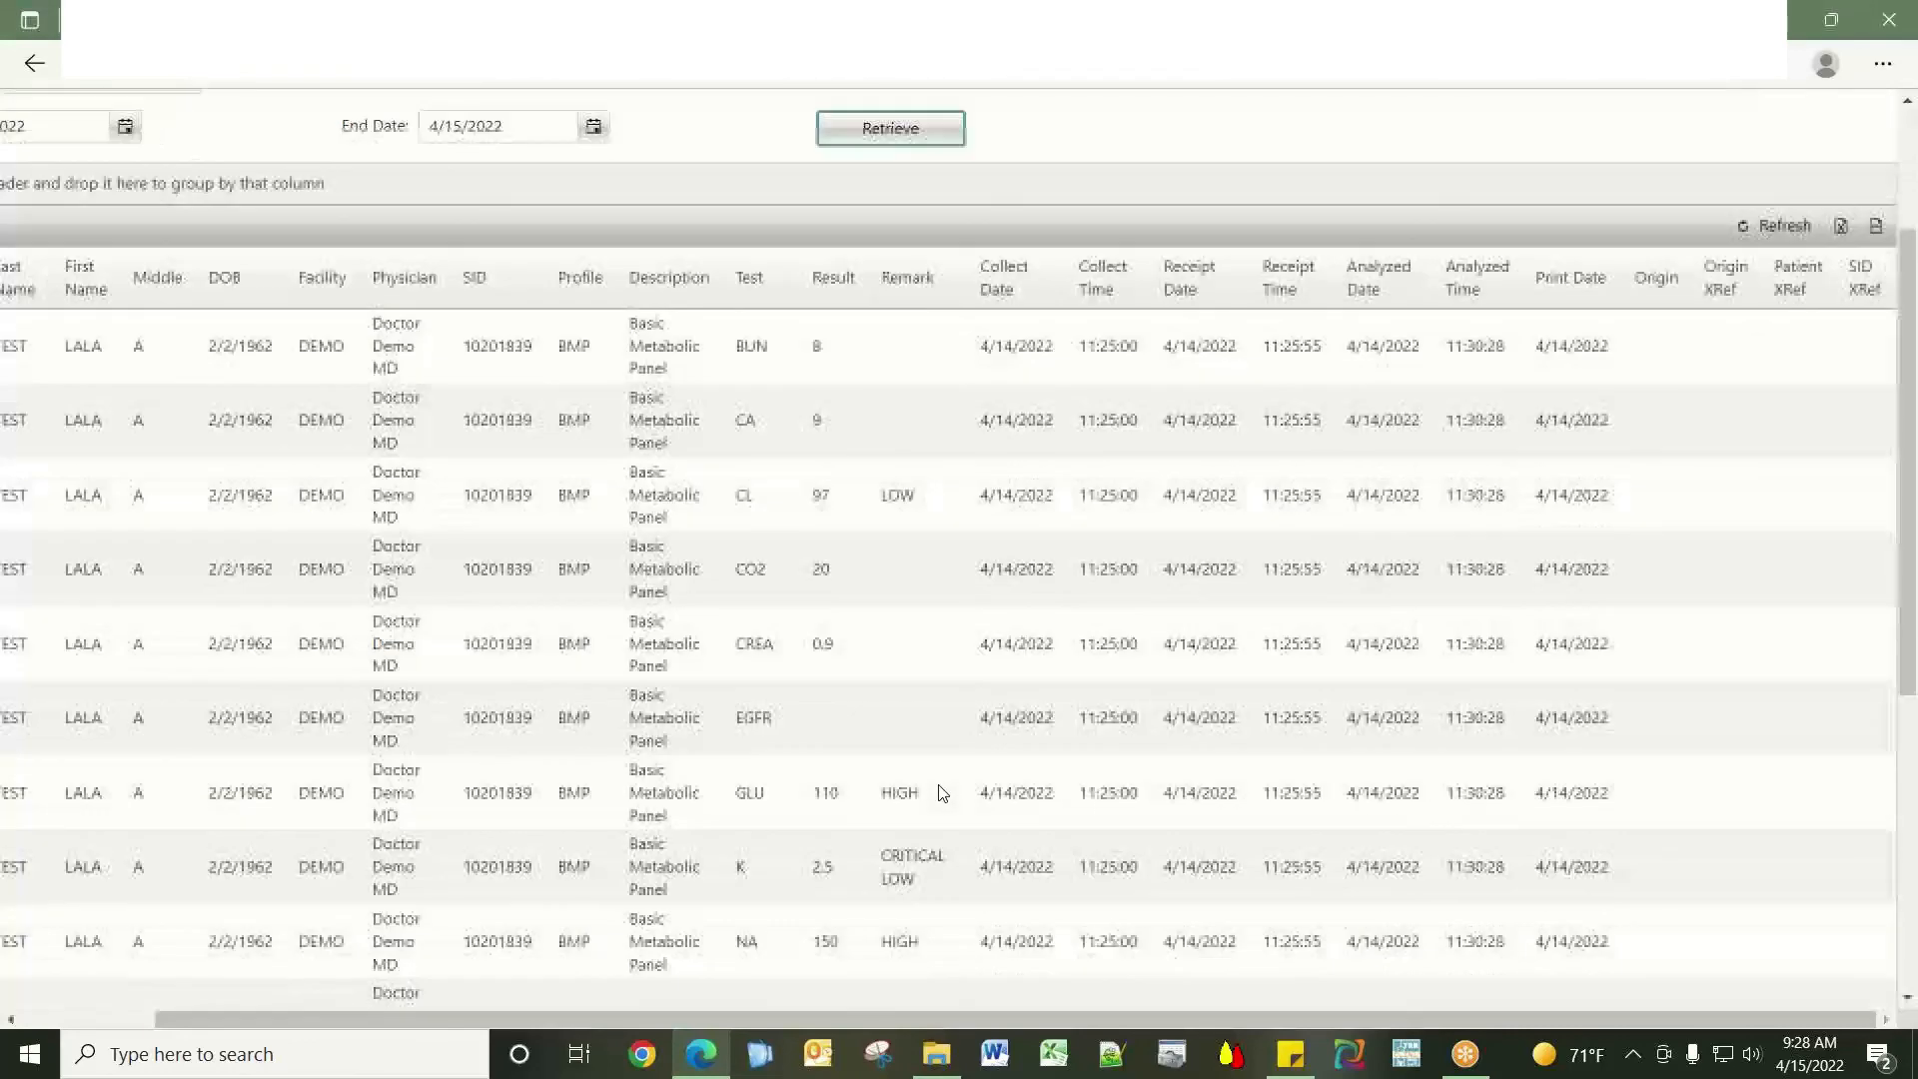
pyautogui.scroll(-2, 942, 792)
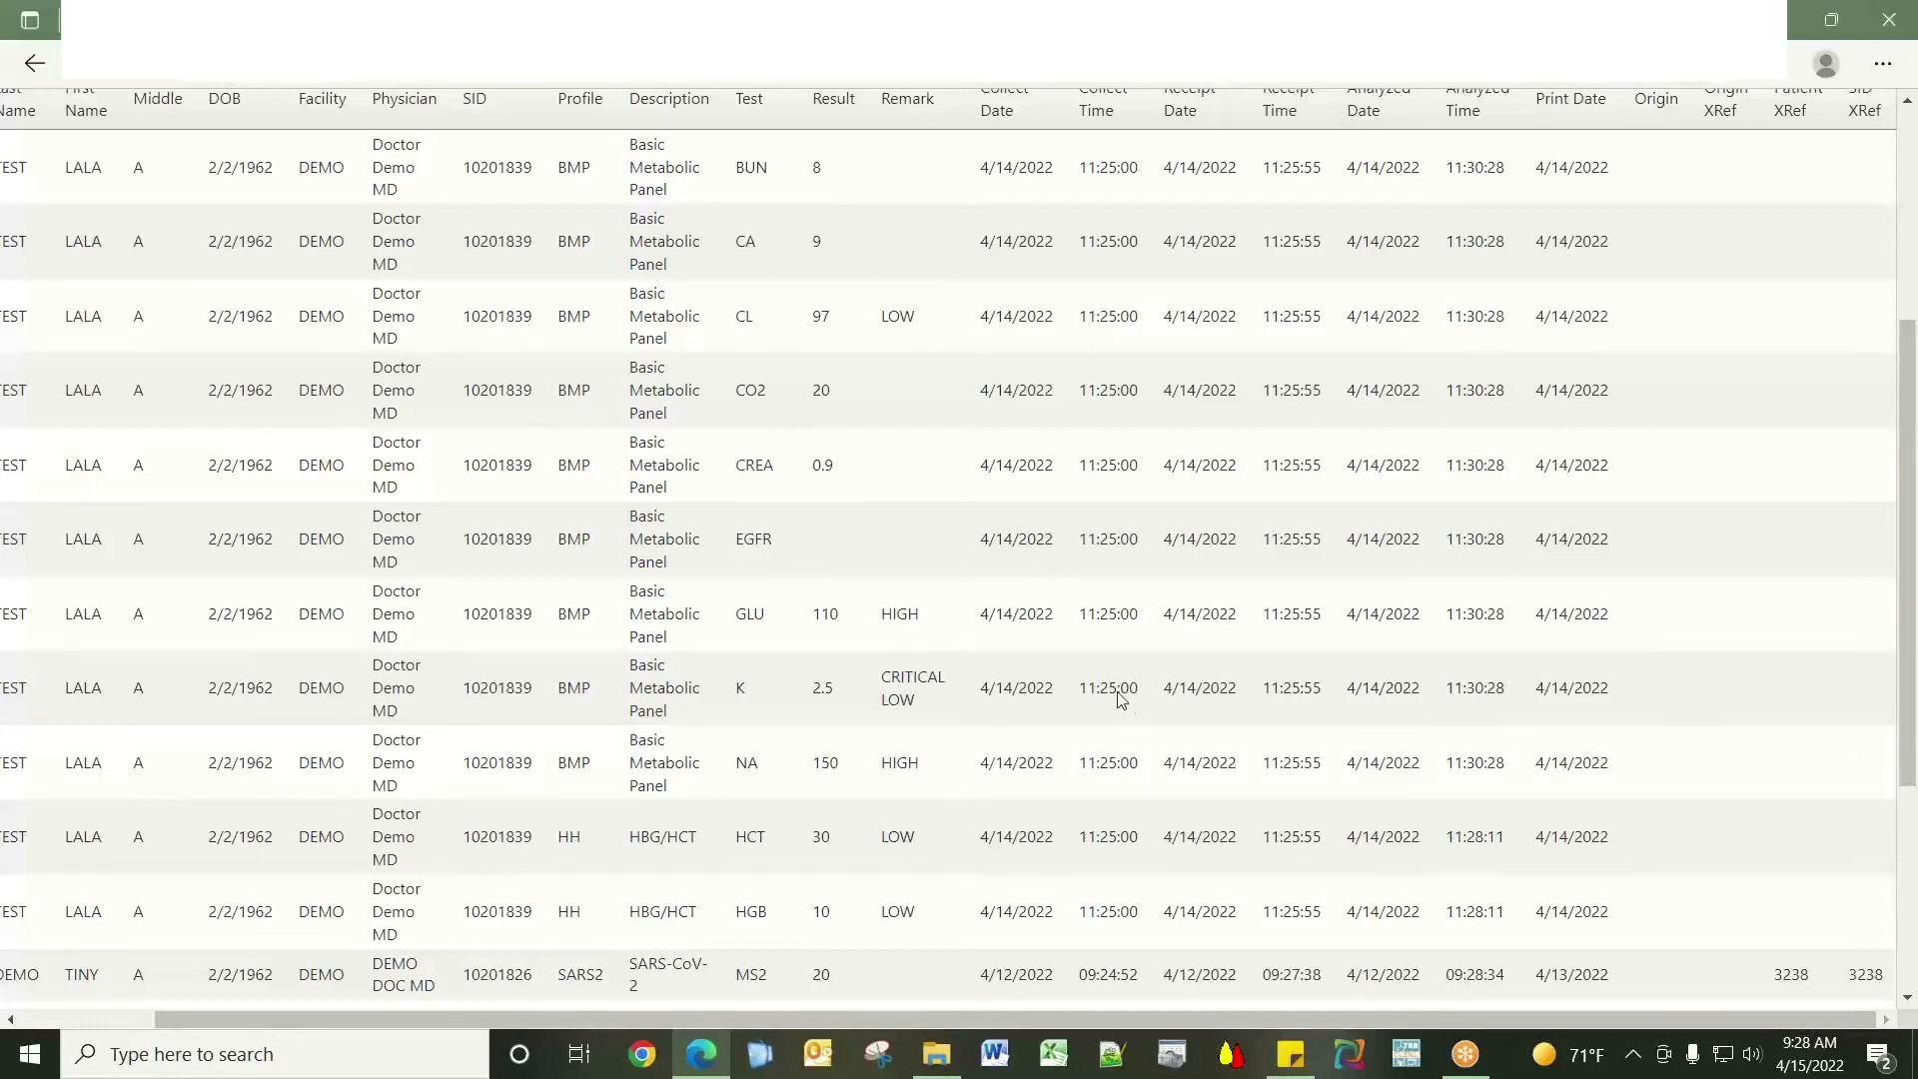
pyautogui.scroll(5, 1119, 699)
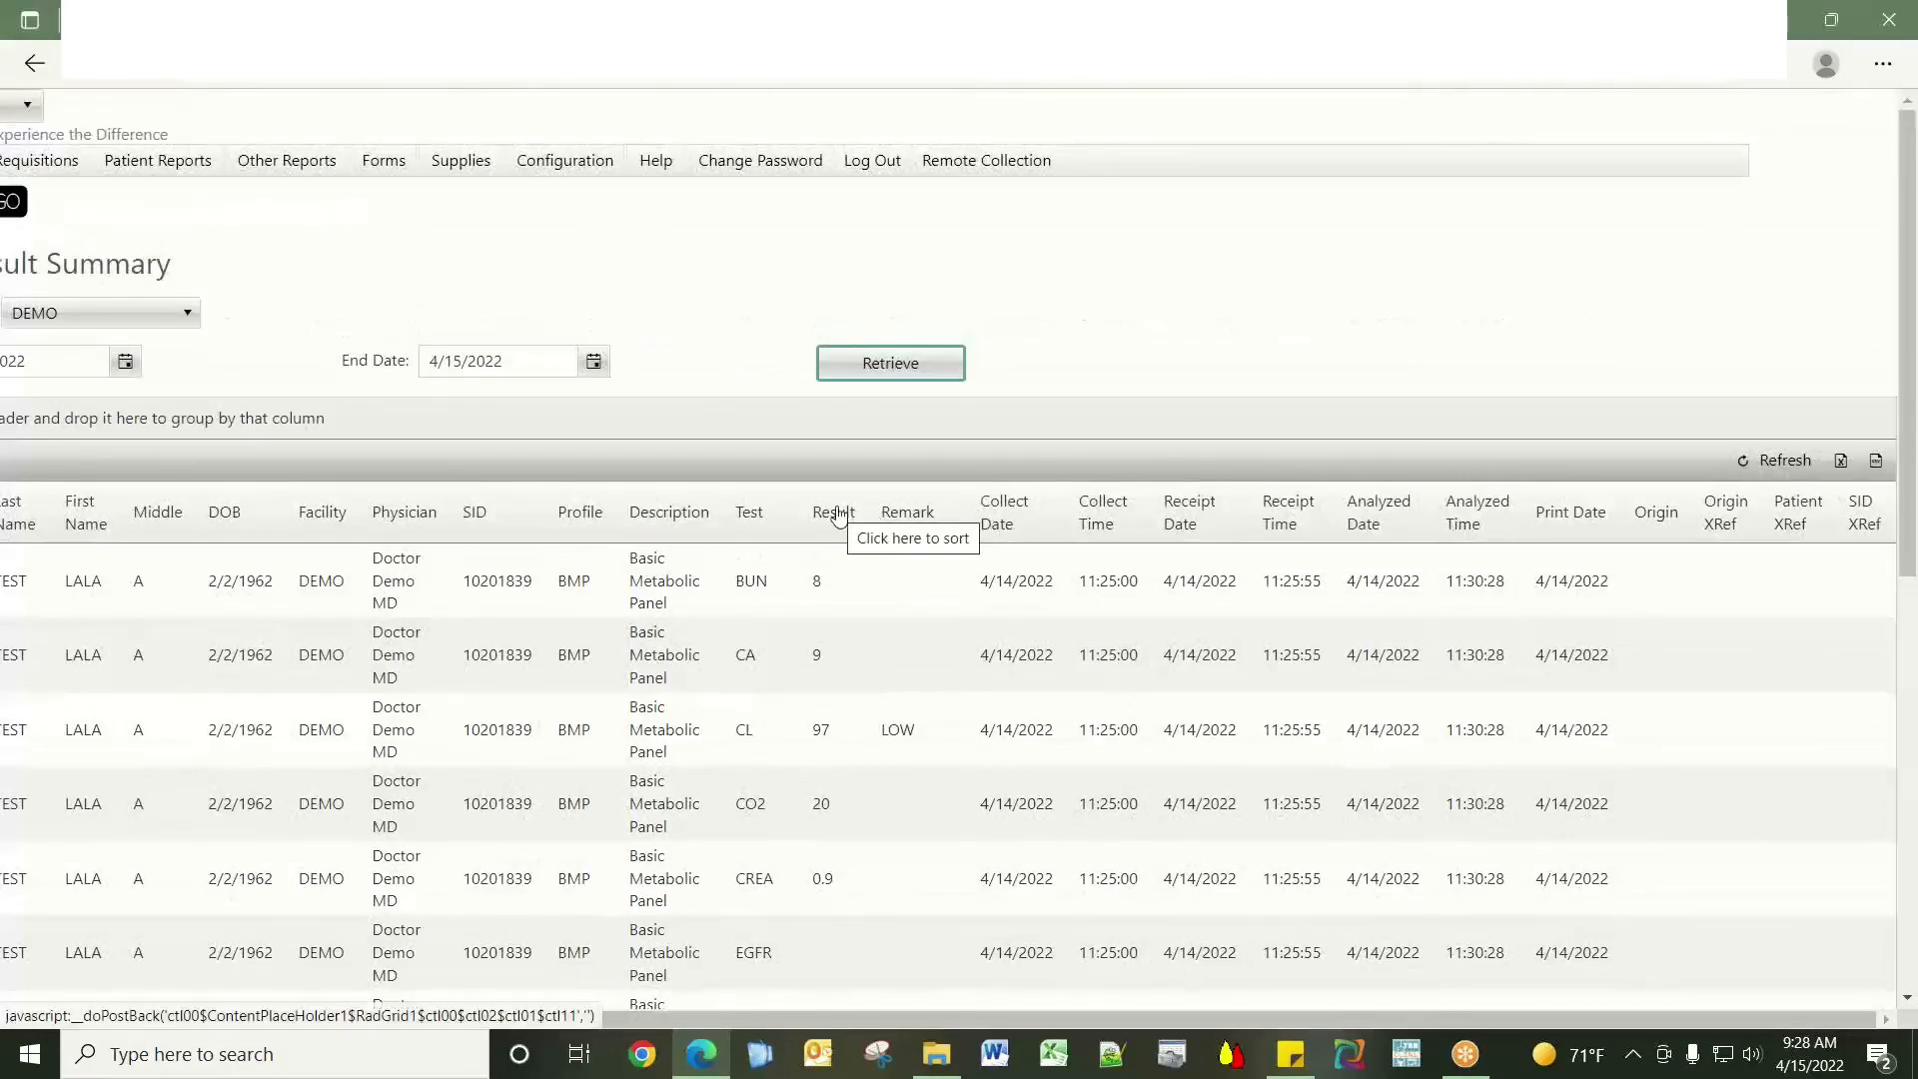
pyautogui.moveTo(835, 514); pyautogui.dragTo(149, 418)
pyautogui.moveTo(924, 1018); pyautogui.dragTo(1088, 1019)
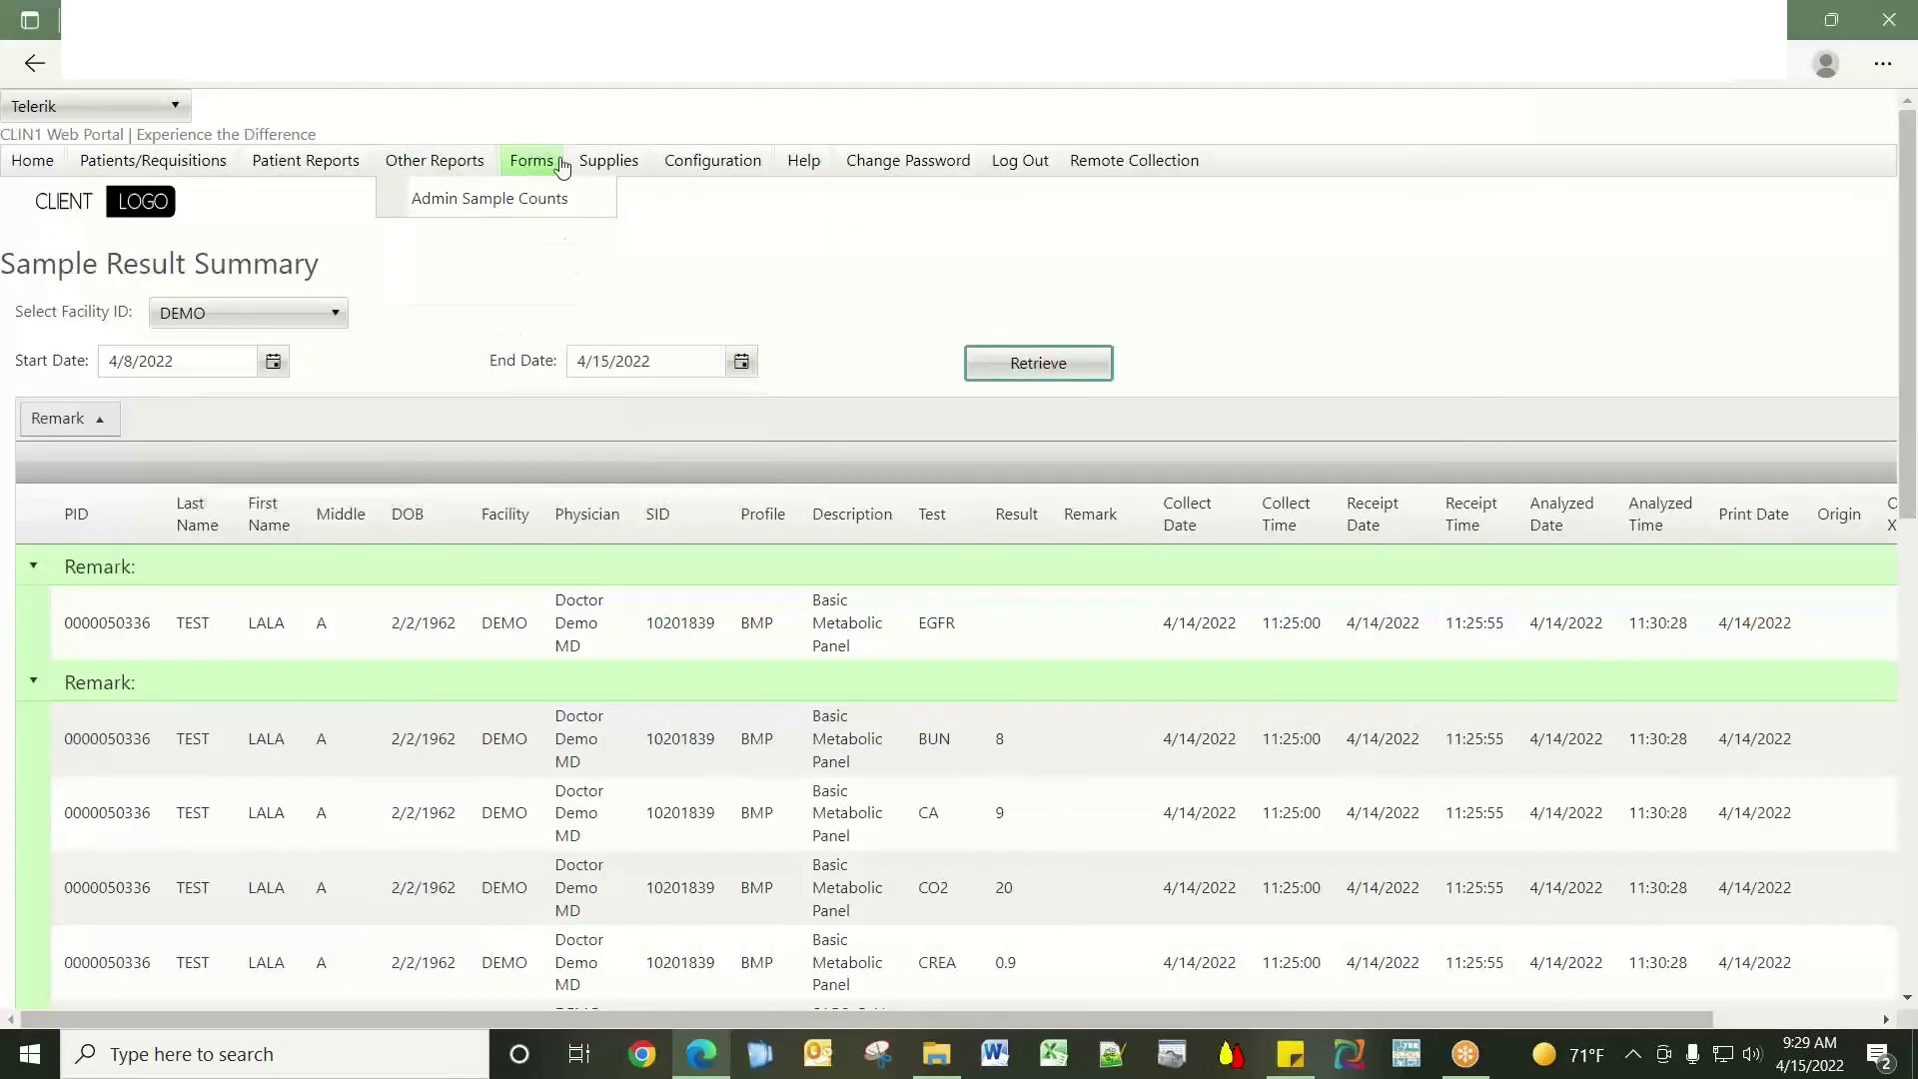
# Go from Laboratory Forms to the Supplies order form listing specimen, laboratory and PPE items.
pyautogui.click(549, 164)
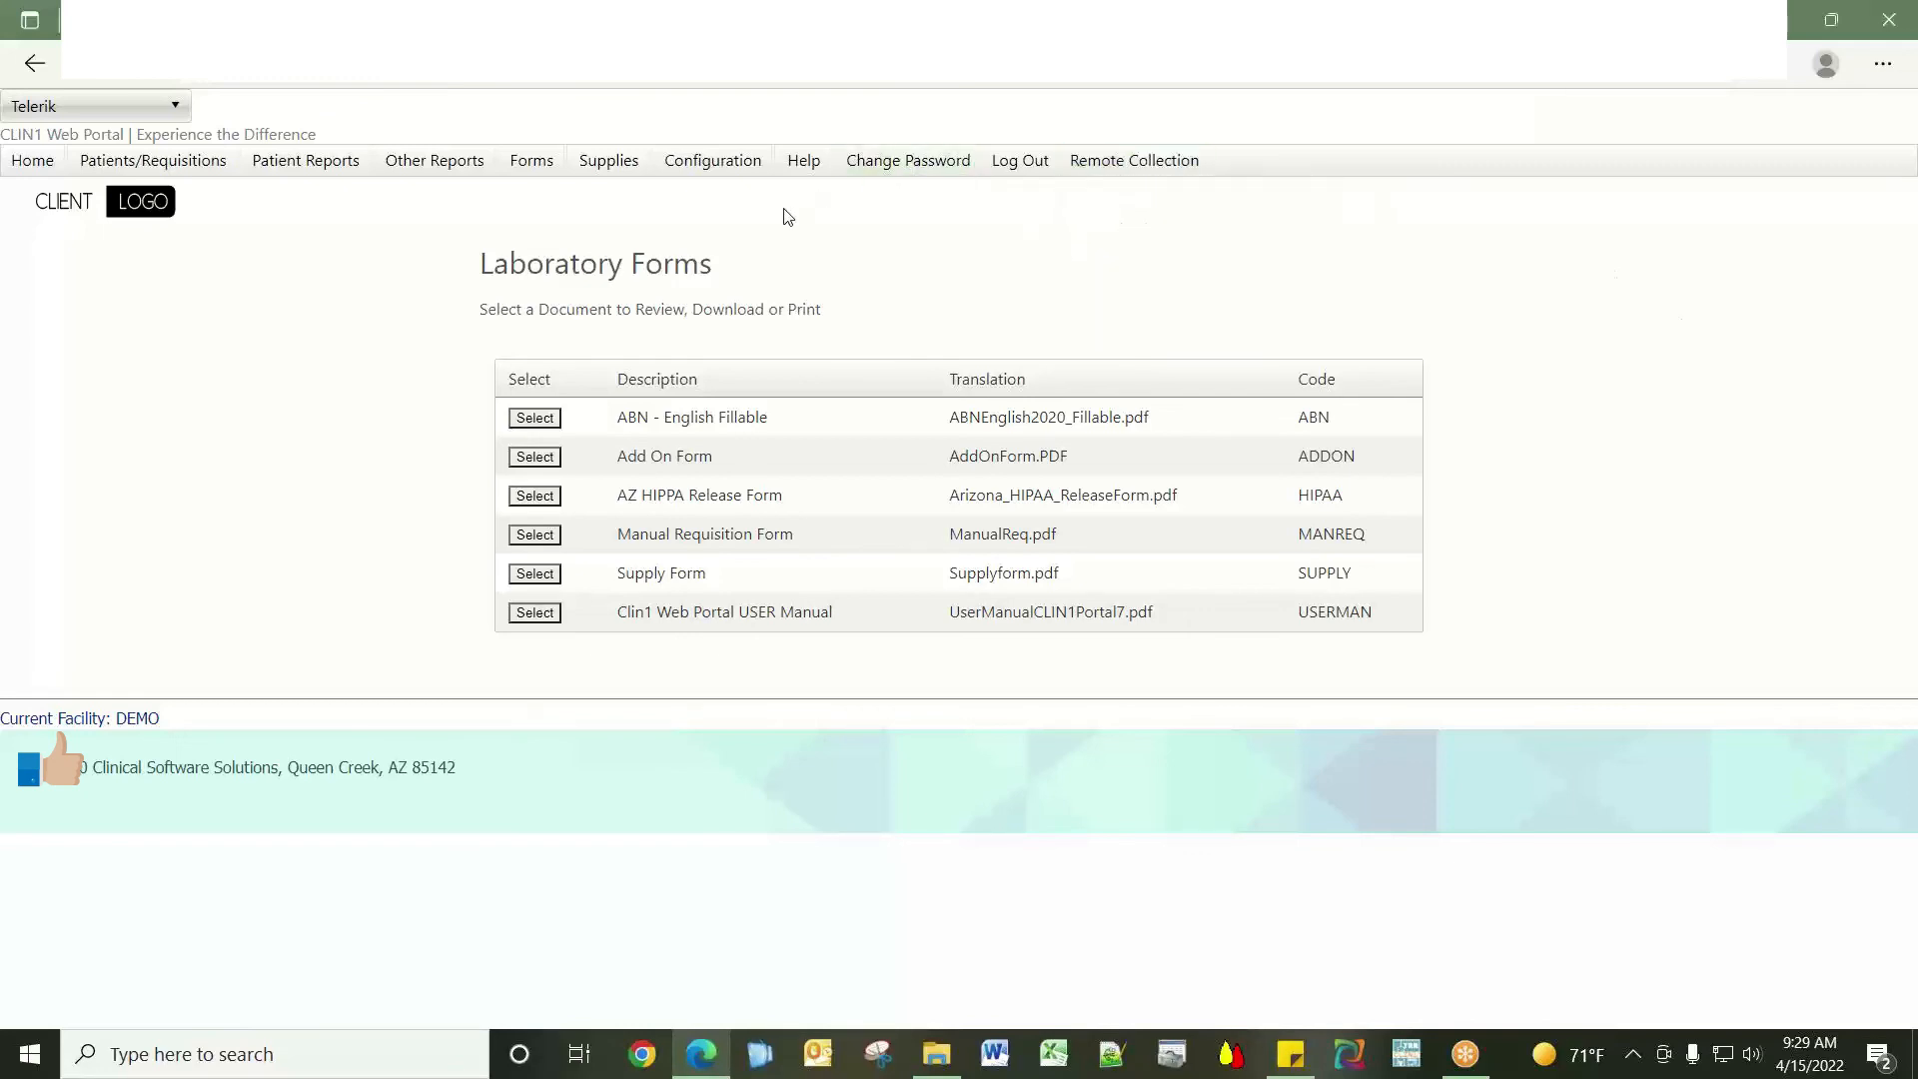
pyautogui.click(606, 162)
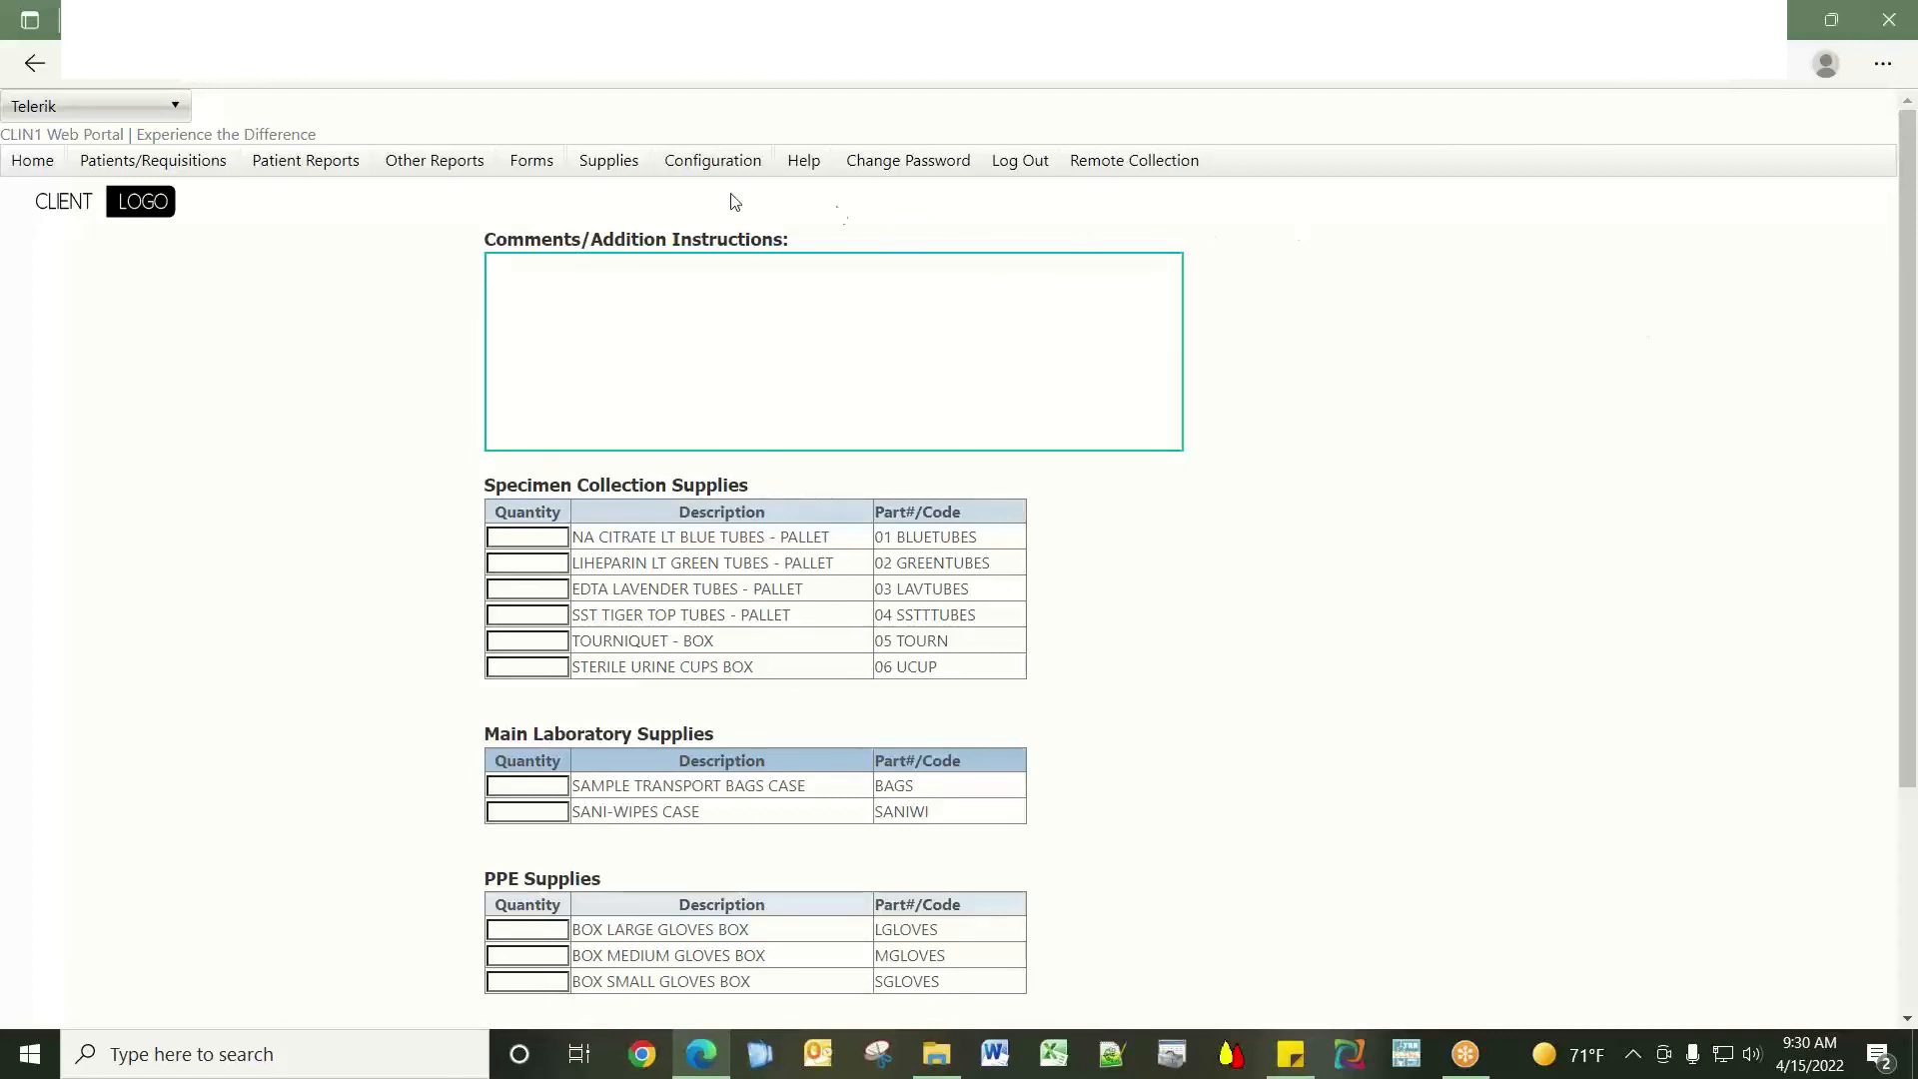
# Show the Configuration options, then the Help menu with Getting Started, FAQs and About.
pyautogui.click(713, 167)
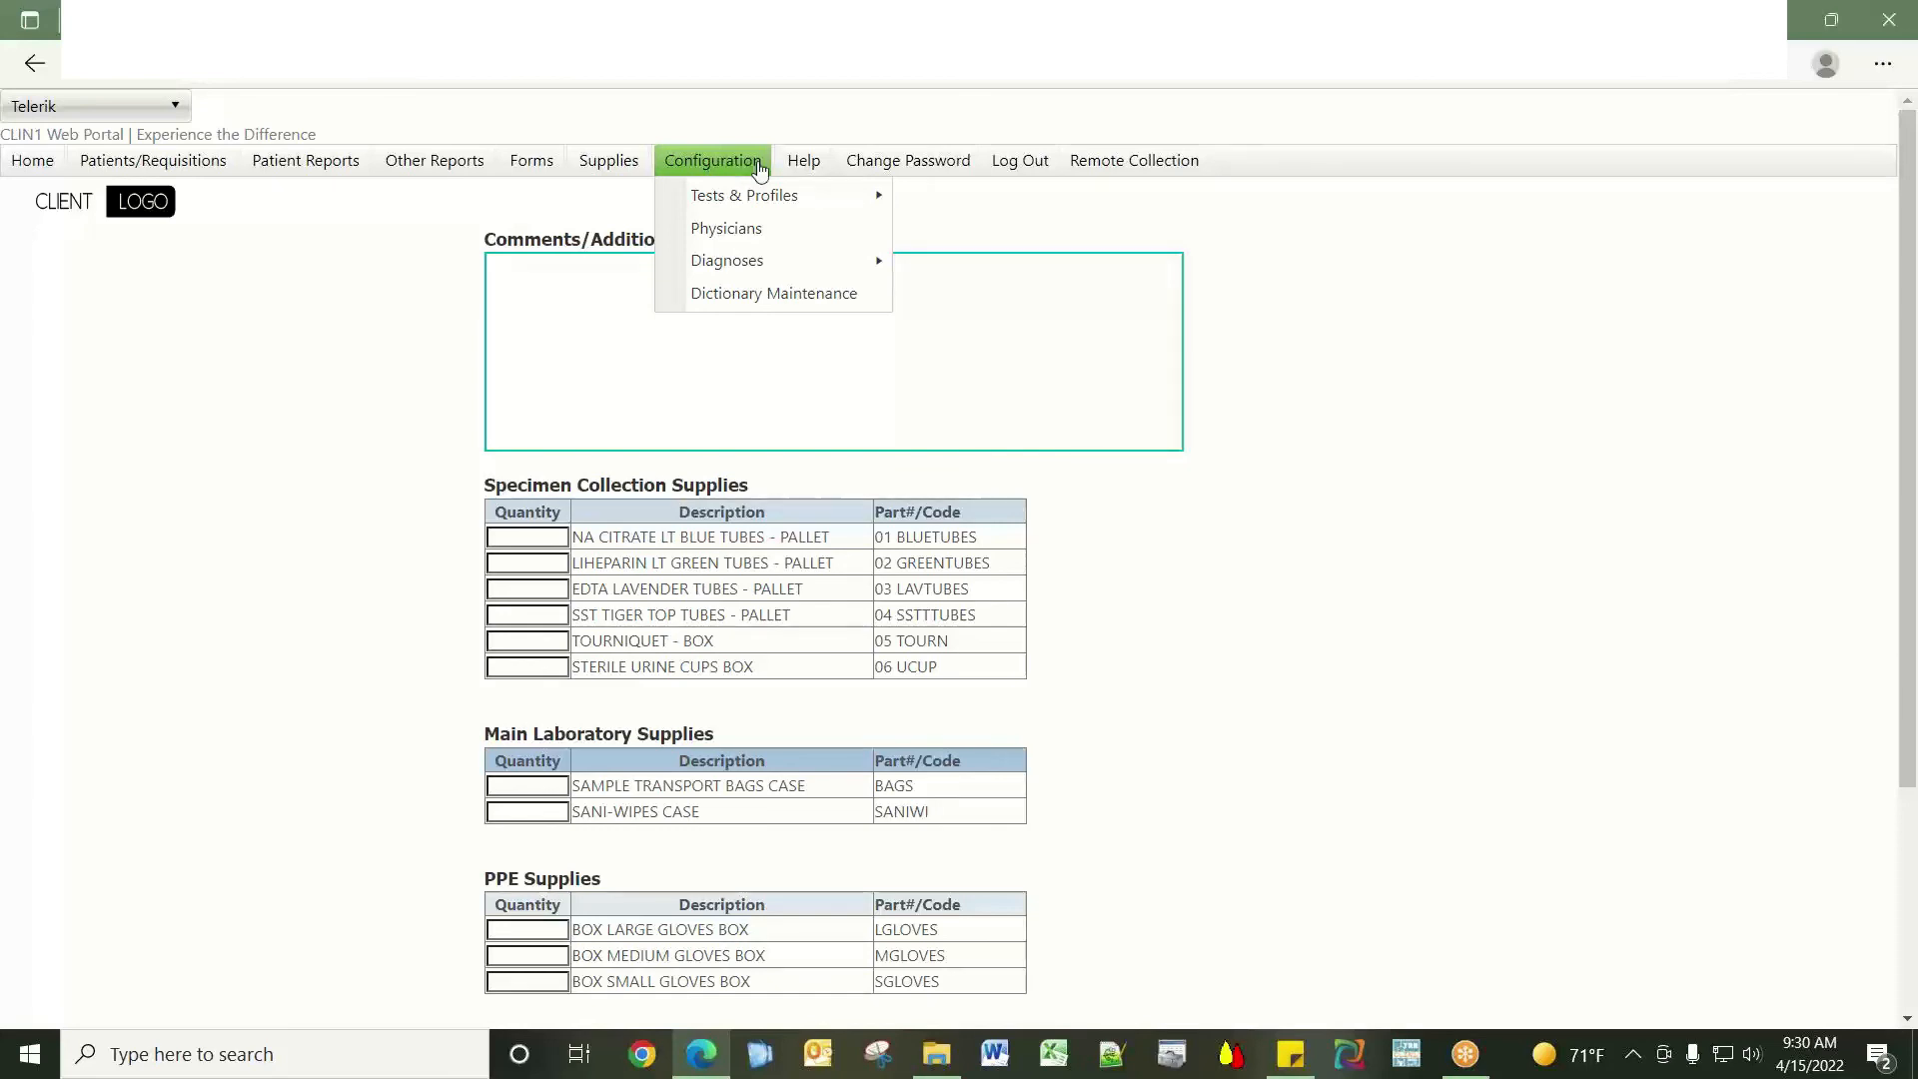
pyautogui.moveTo(804, 163)
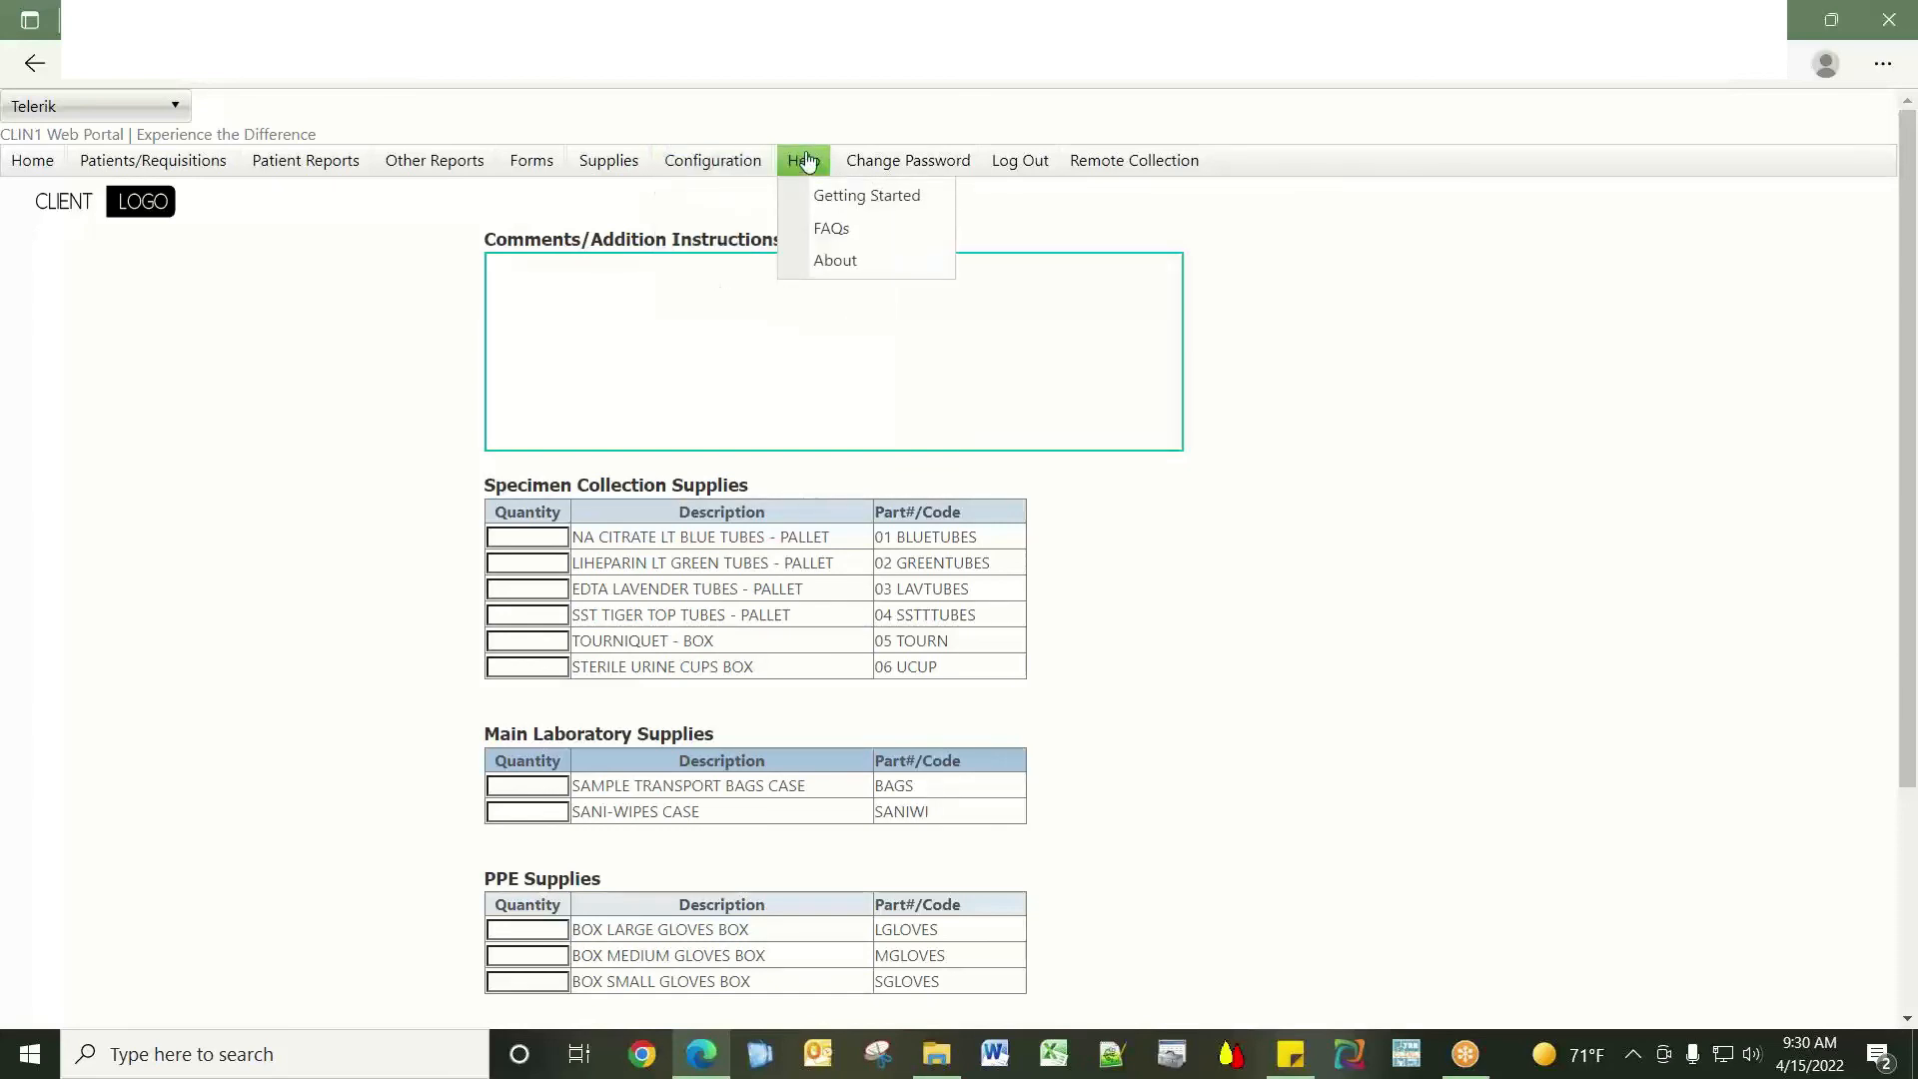
# View the How to Add a Patient PDF from the FAQs page, then return to the guide list.
pyautogui.click(848, 230)
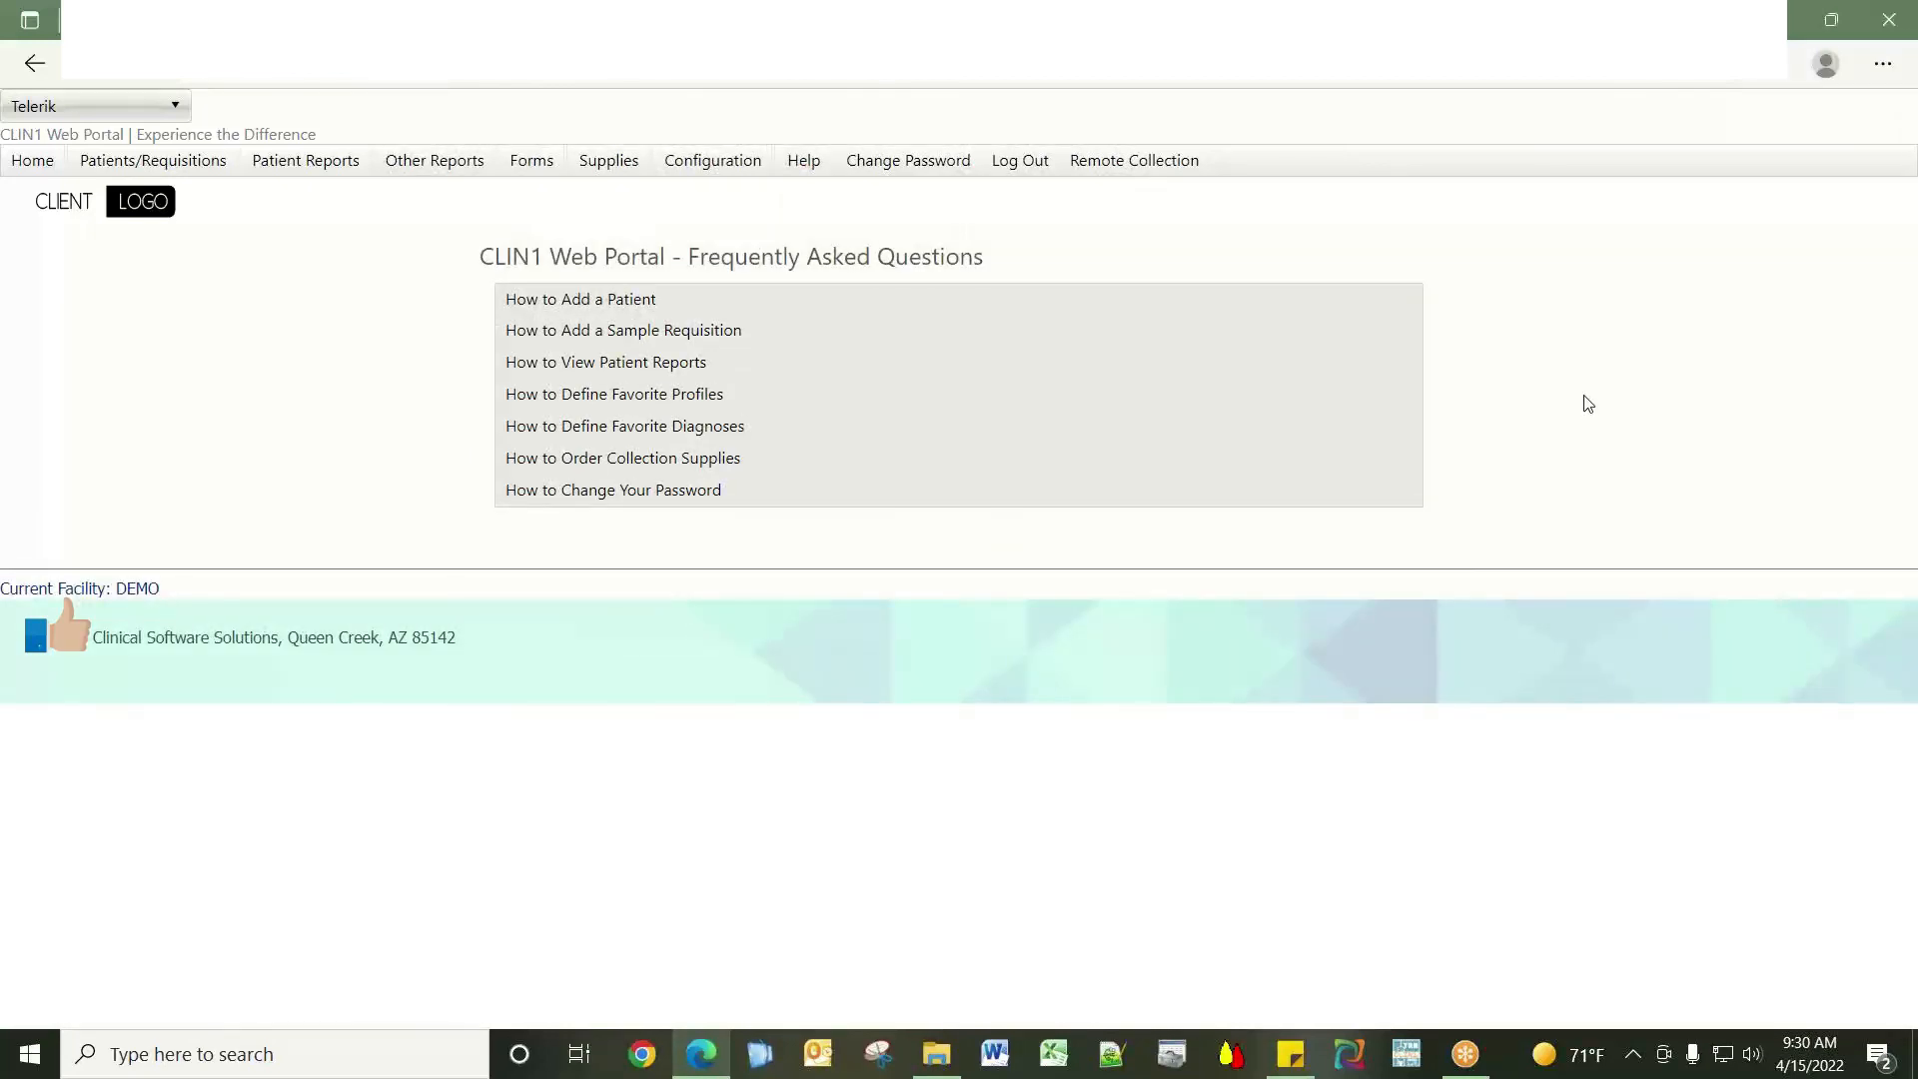
pyautogui.click(558, 302)
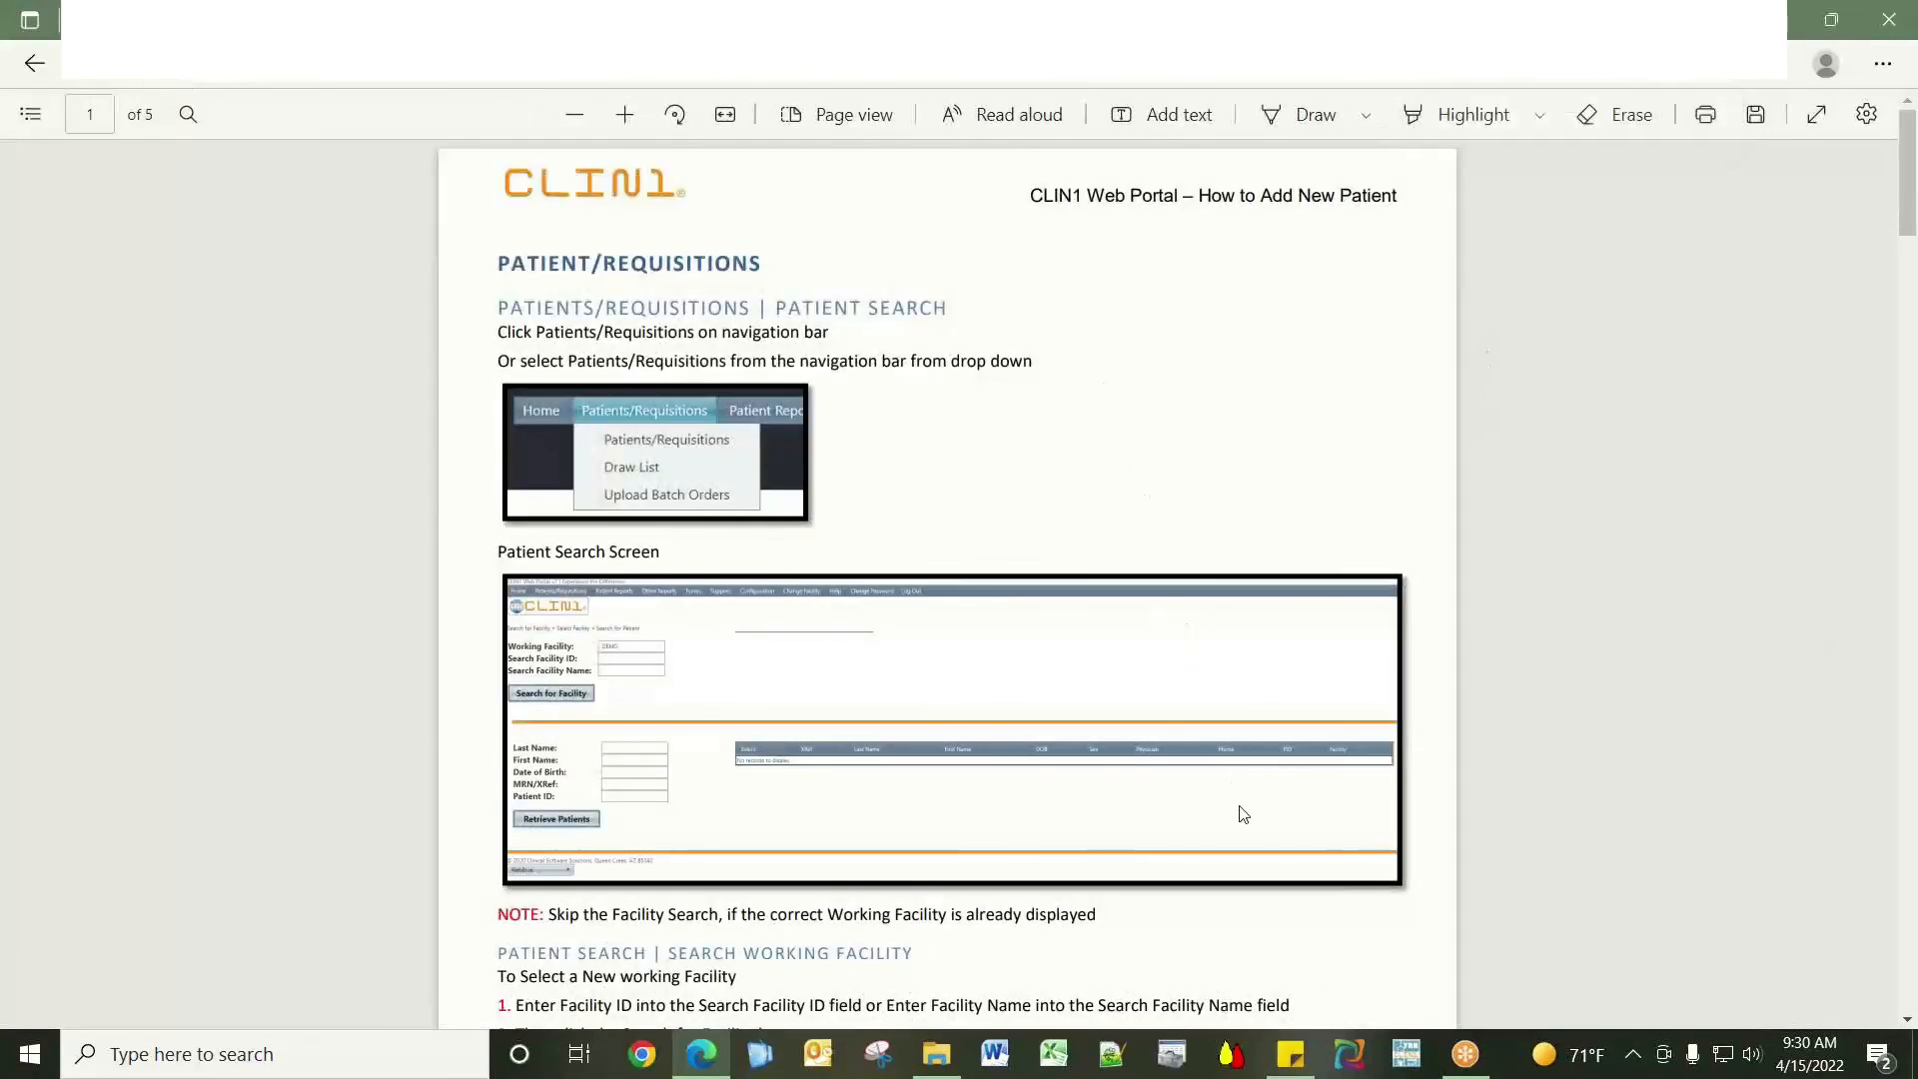
pyautogui.click(31, 63)
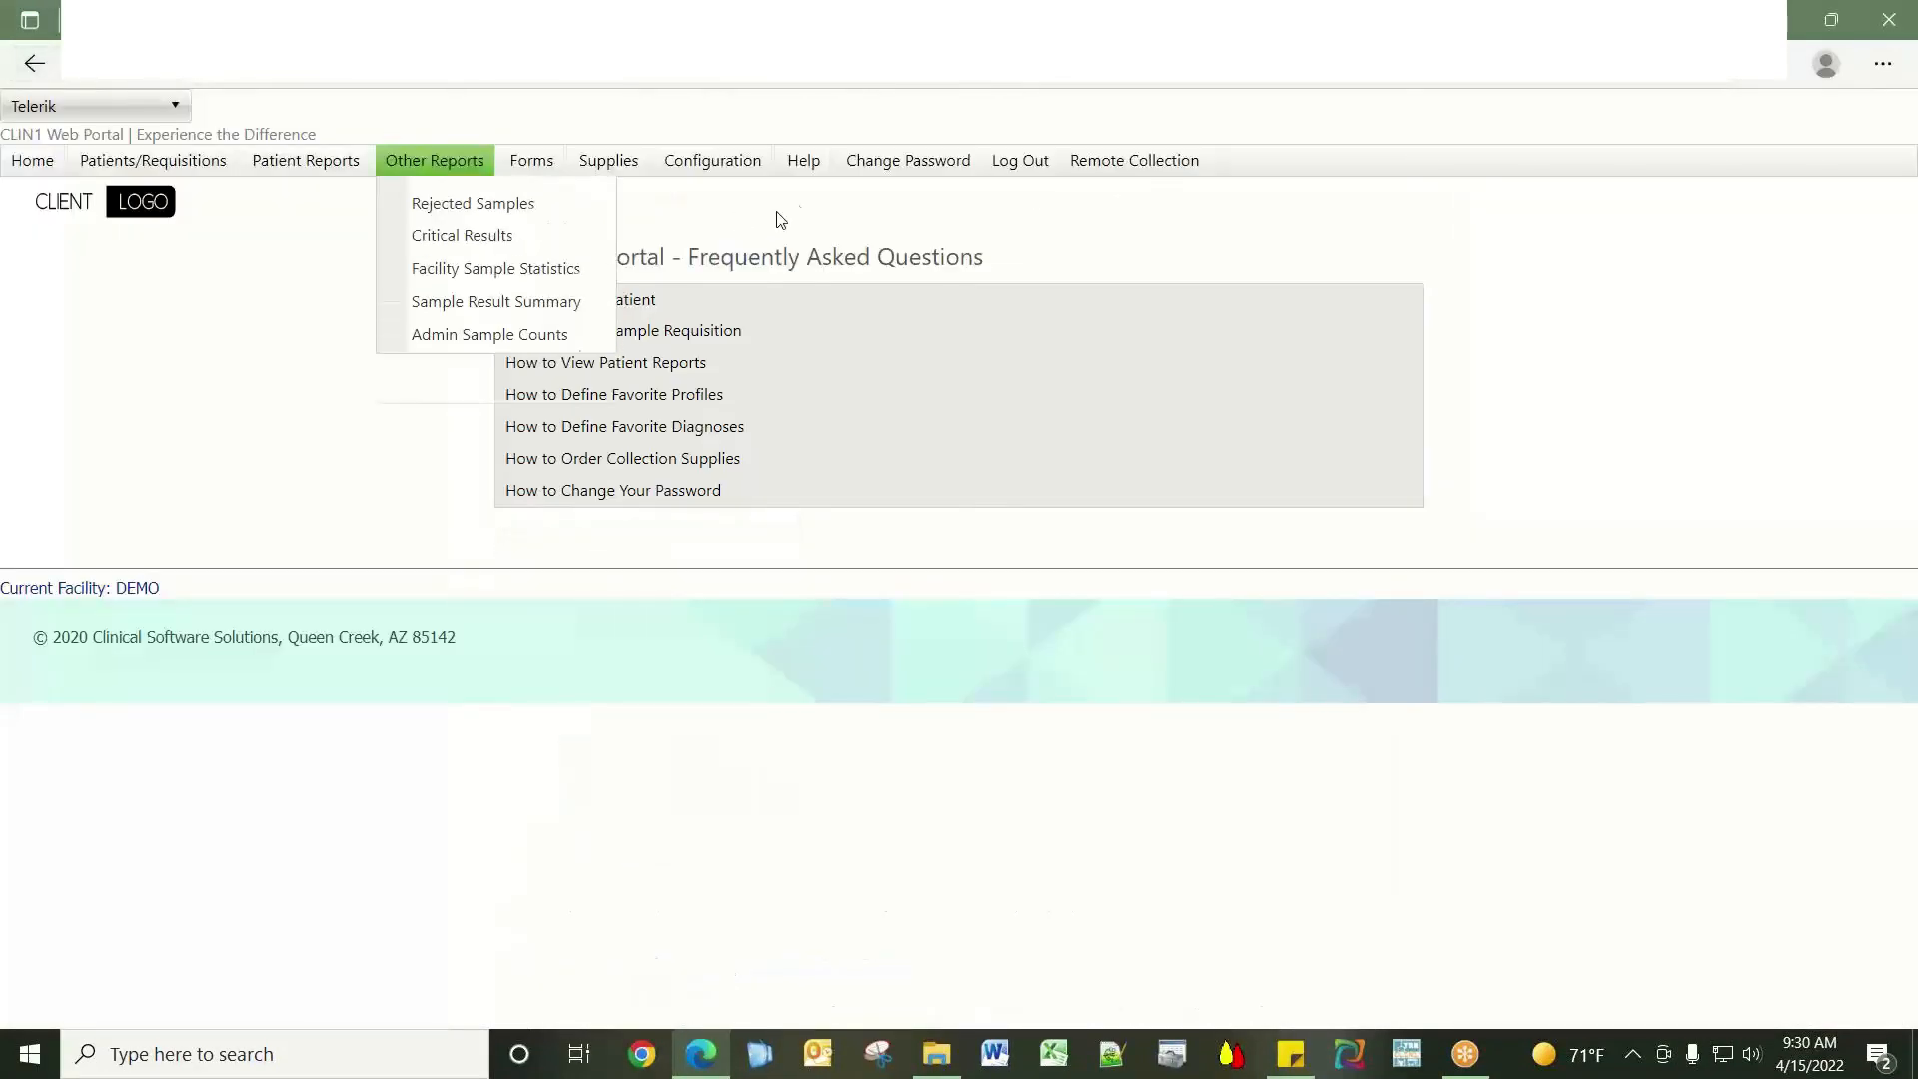
# Go to the Change Password page and put the cursor in the first new password field.
pyautogui.click(890, 172)
pyautogui.click(861, 256)
pyautogui.click(878, 291)
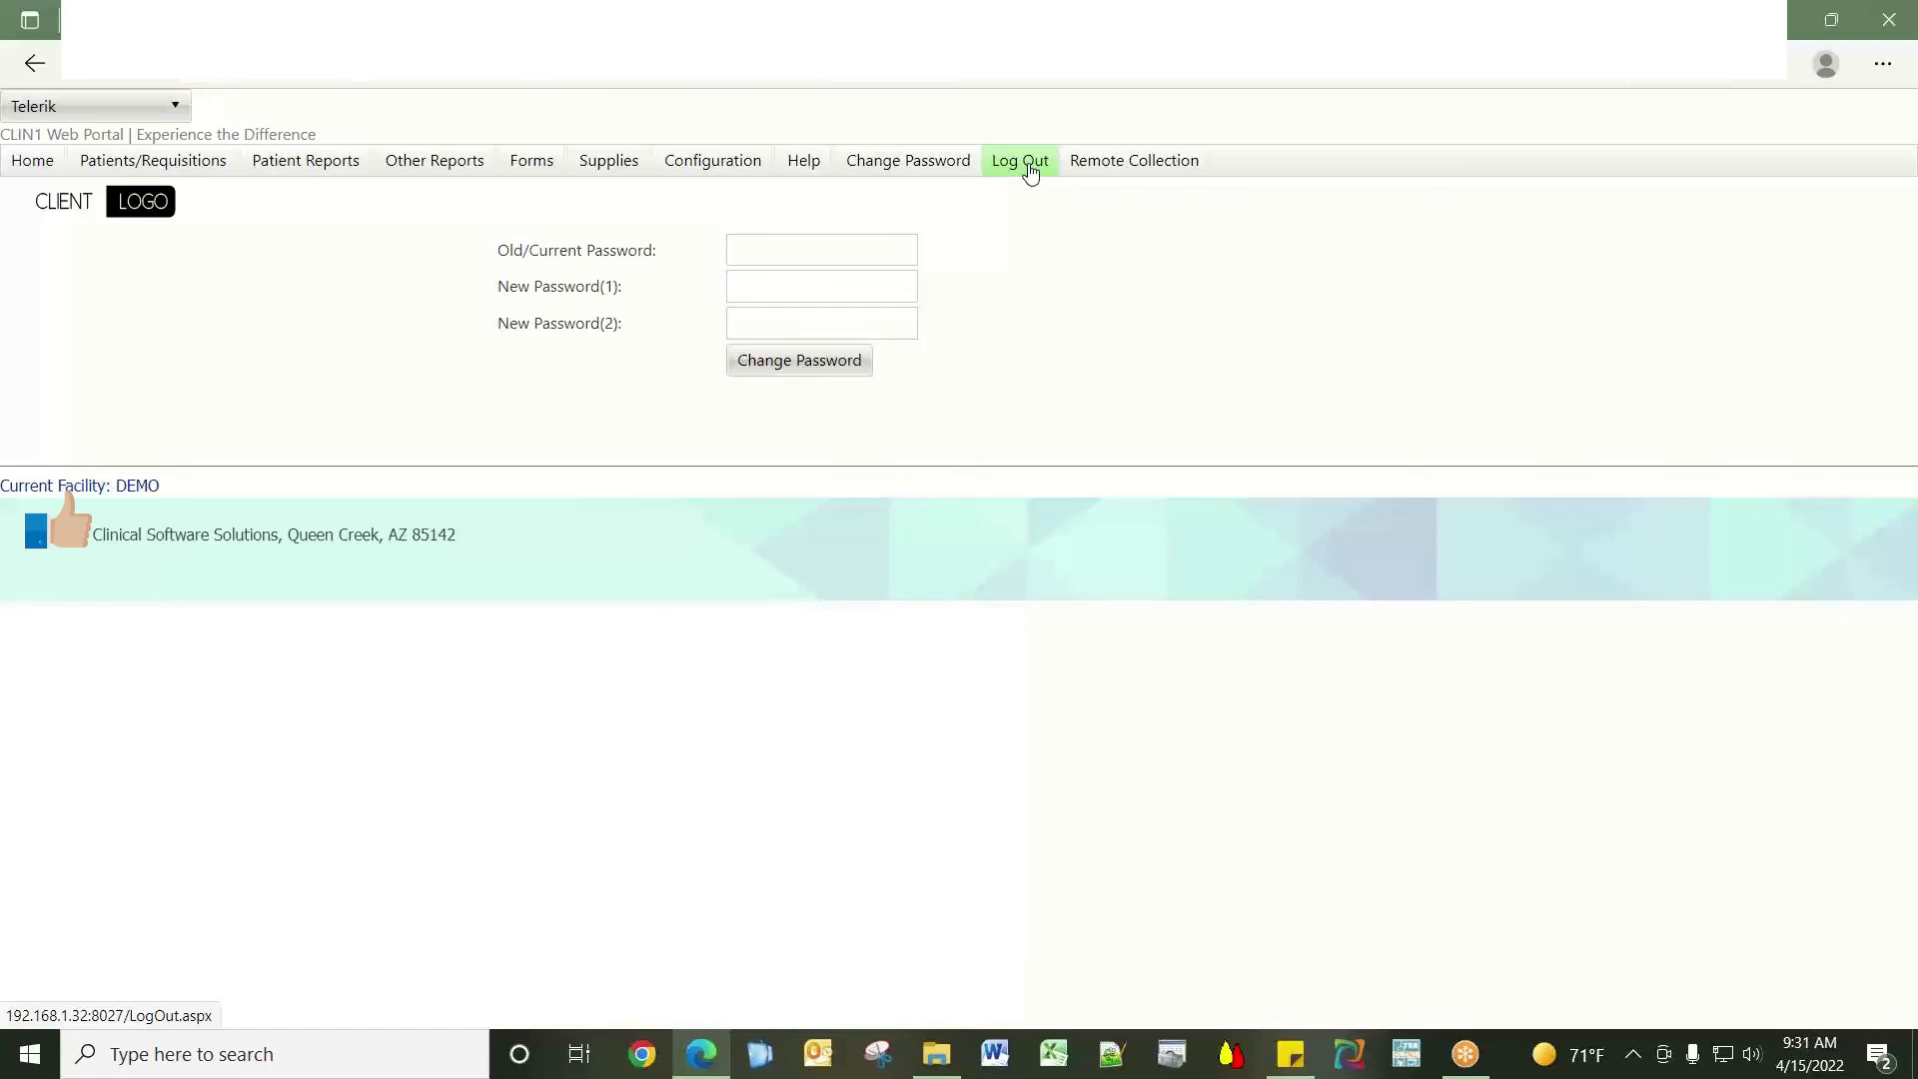
pyautogui.moveTo(1140, 174)
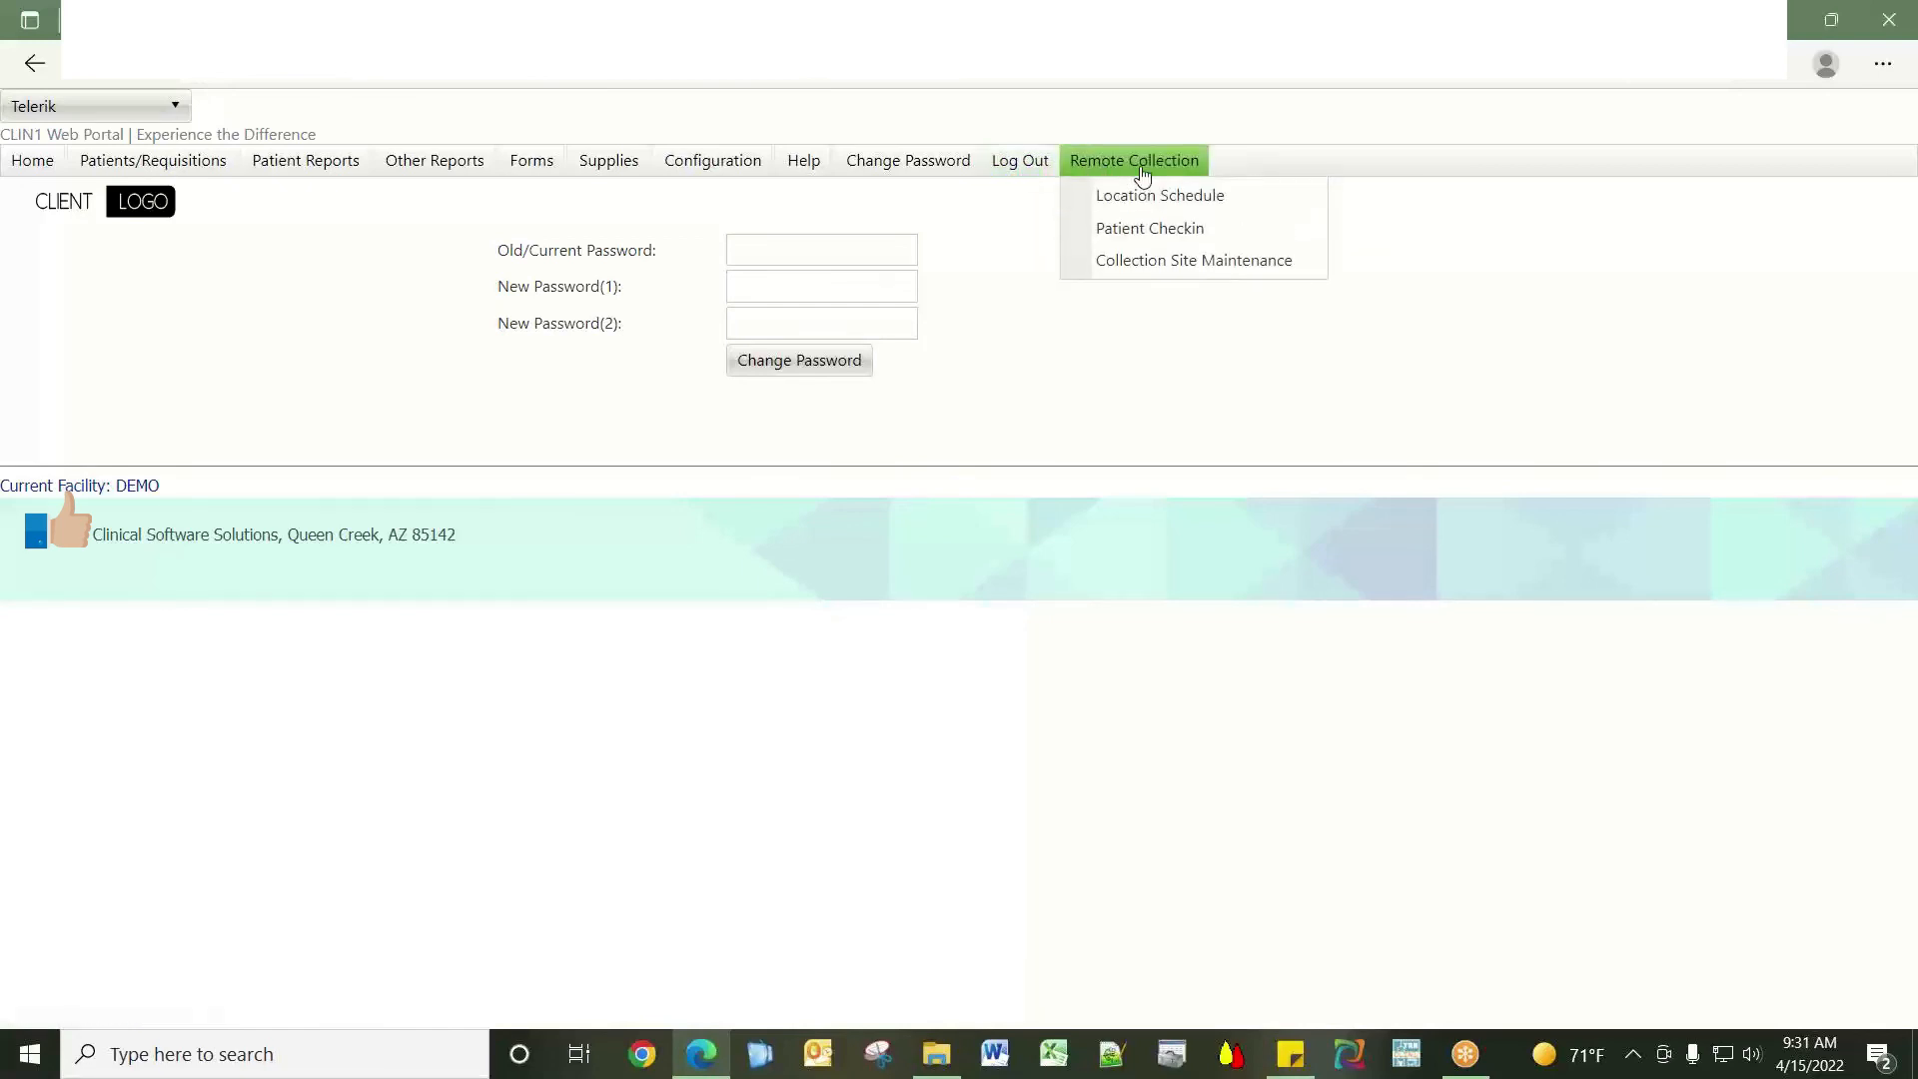